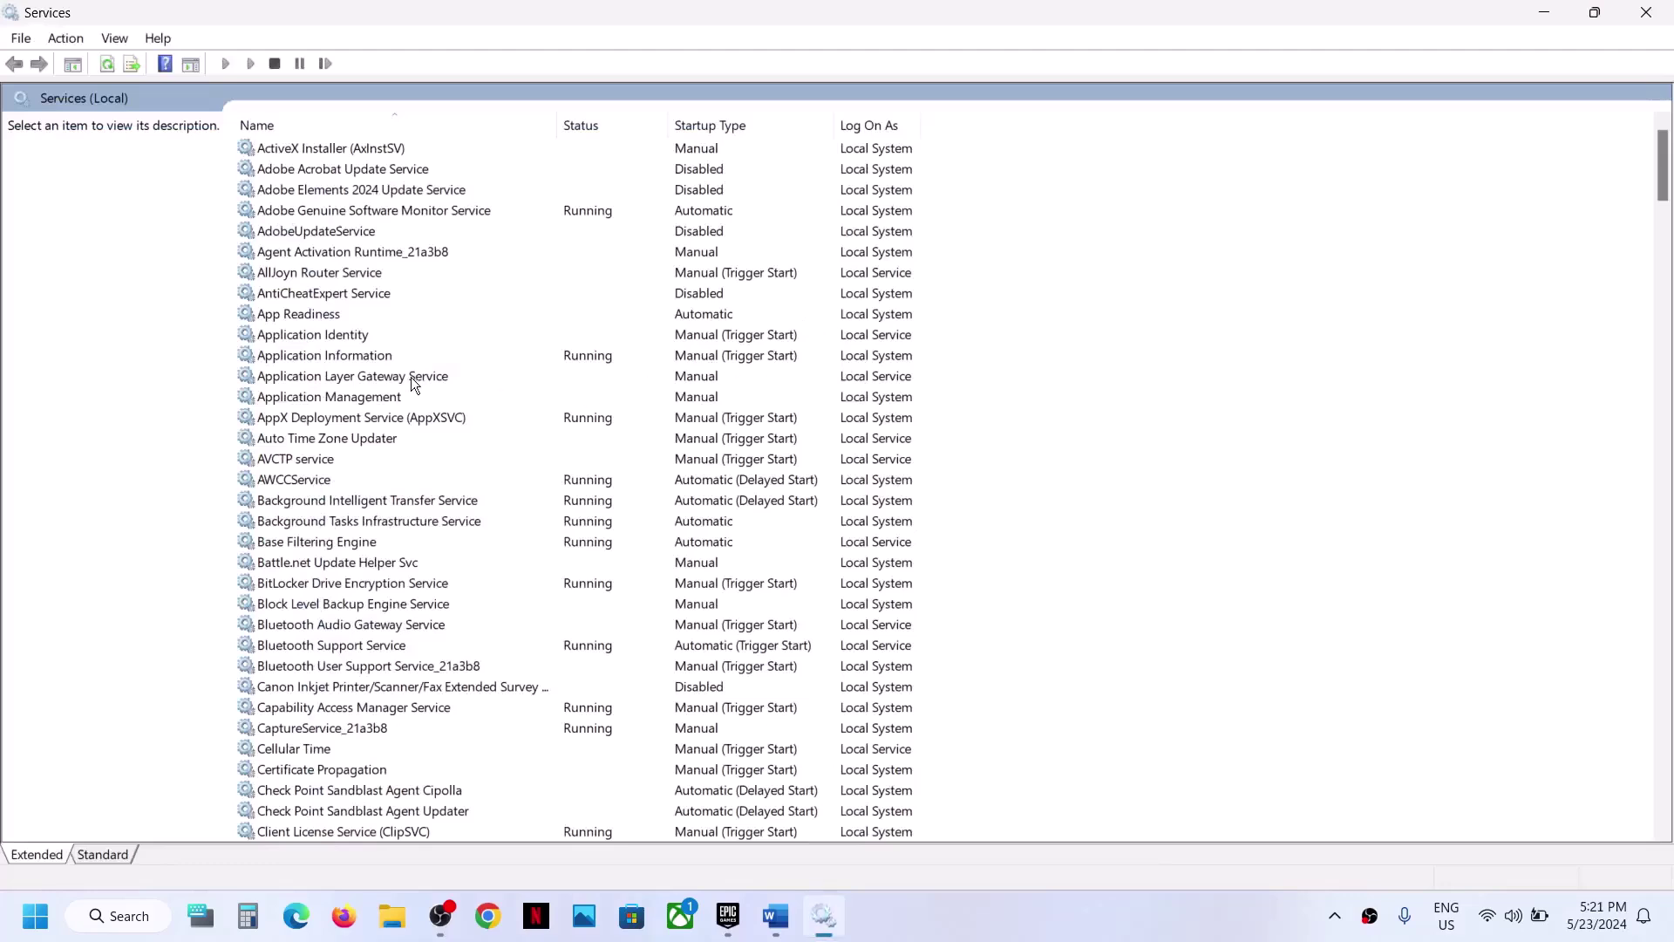
Set the AntiCheatExpert Service's startup type to Manual and apply the change.
click(315, 293)
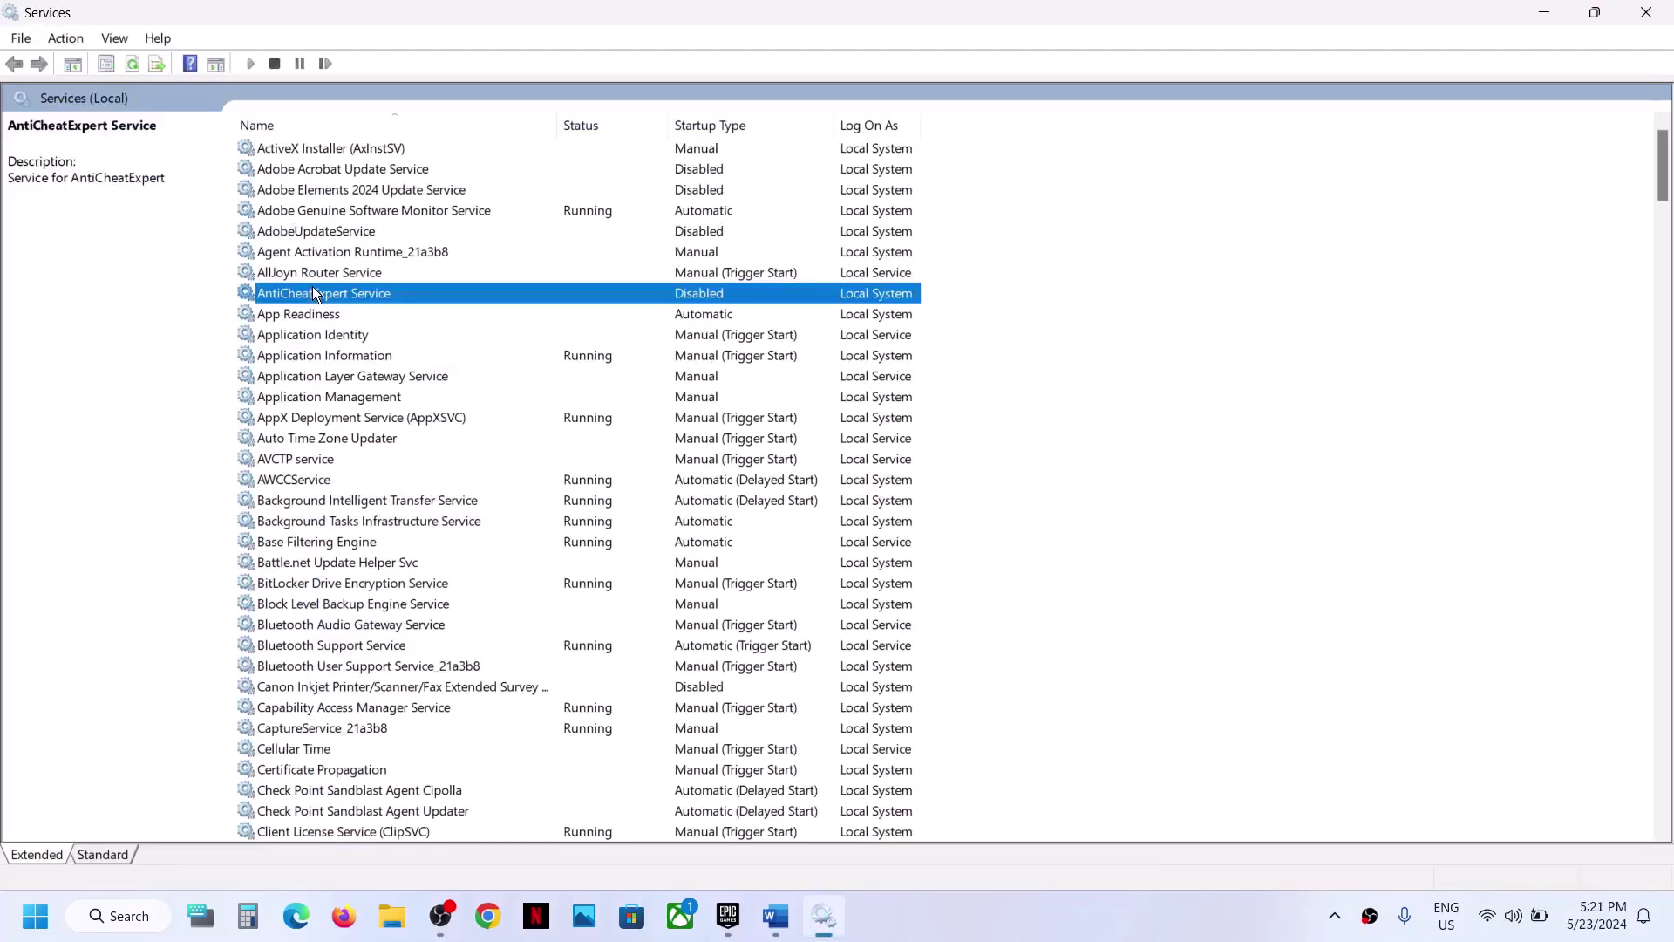
double_click(452, 293)
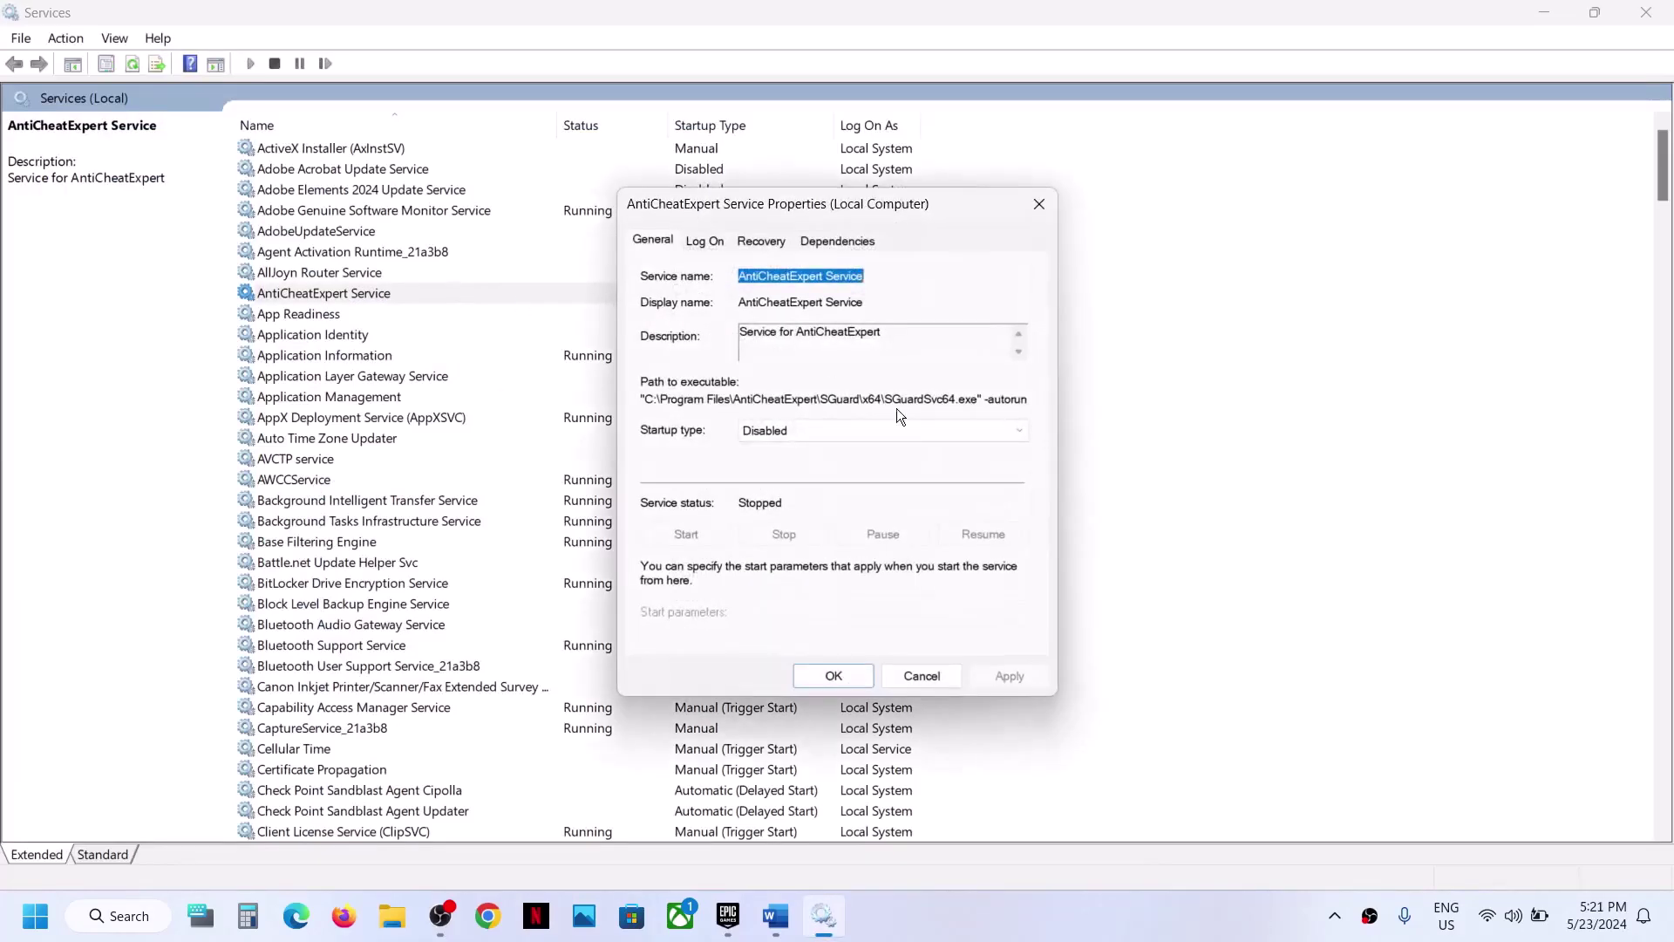
click(853, 433)
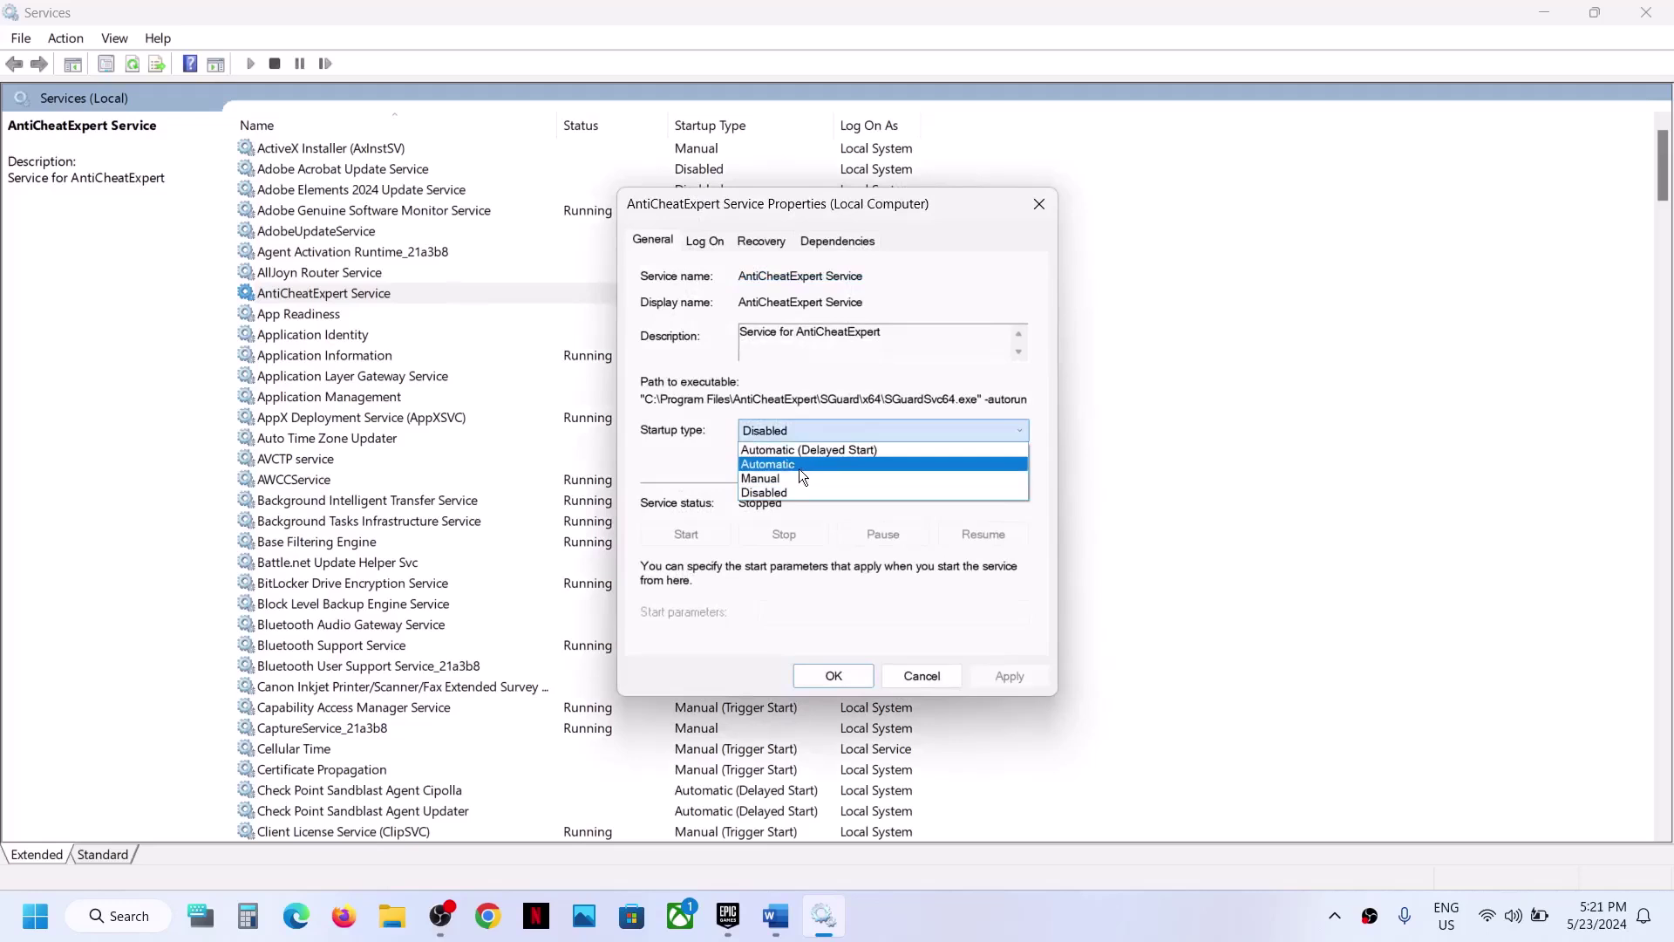
click(766, 480)
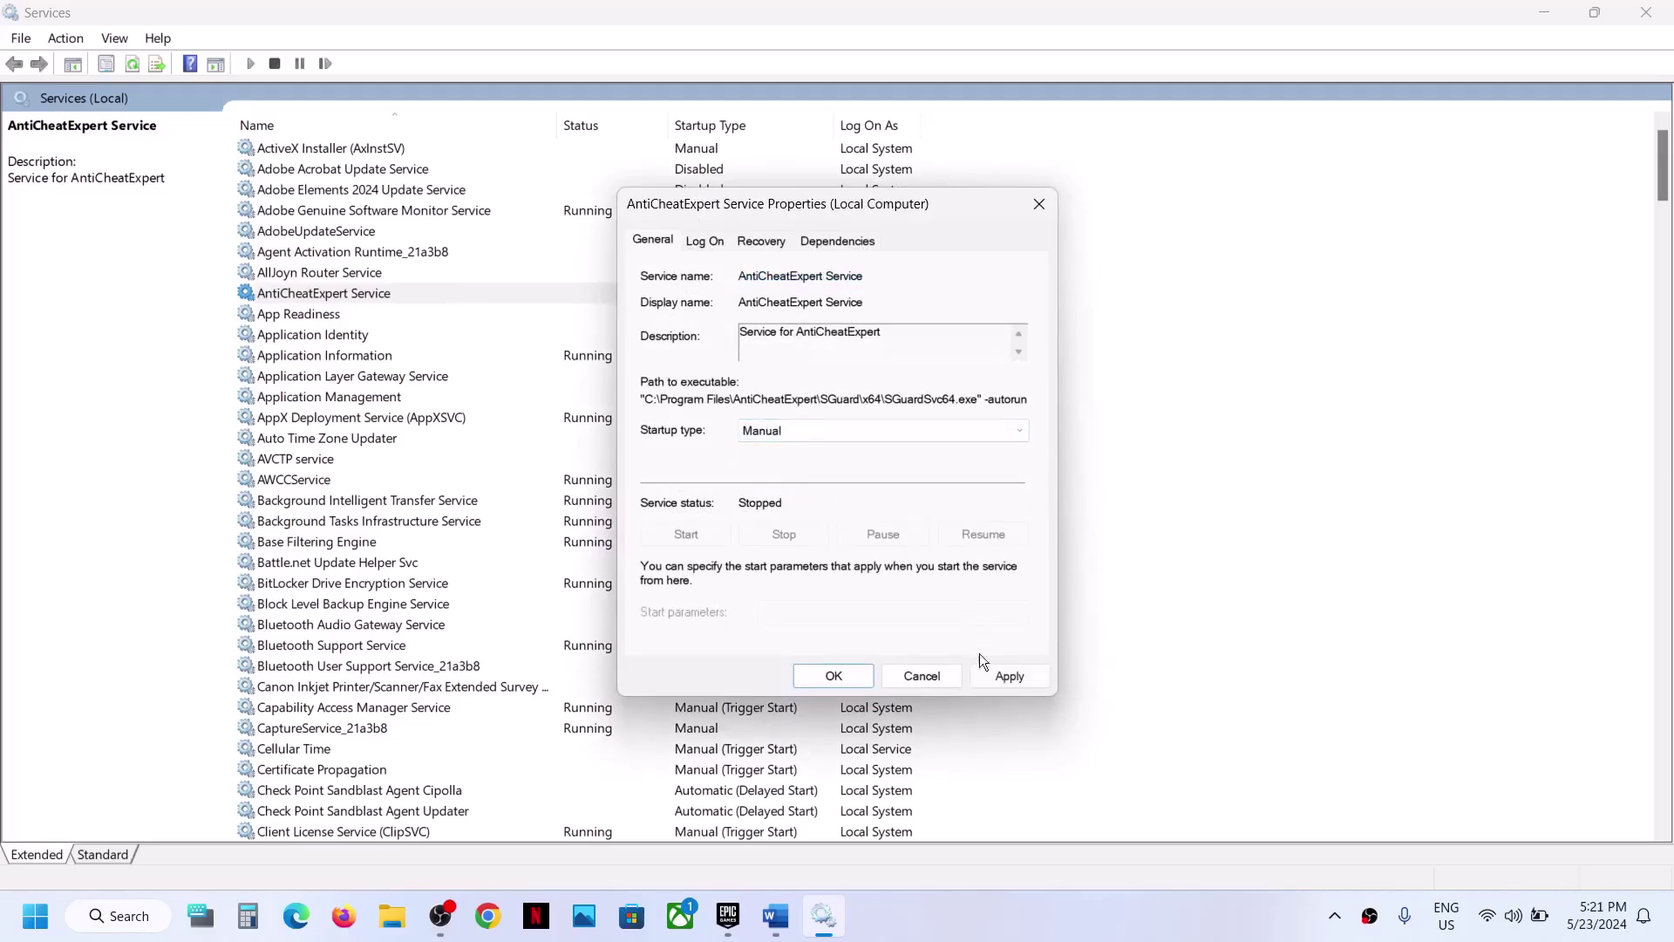
click(985, 672)
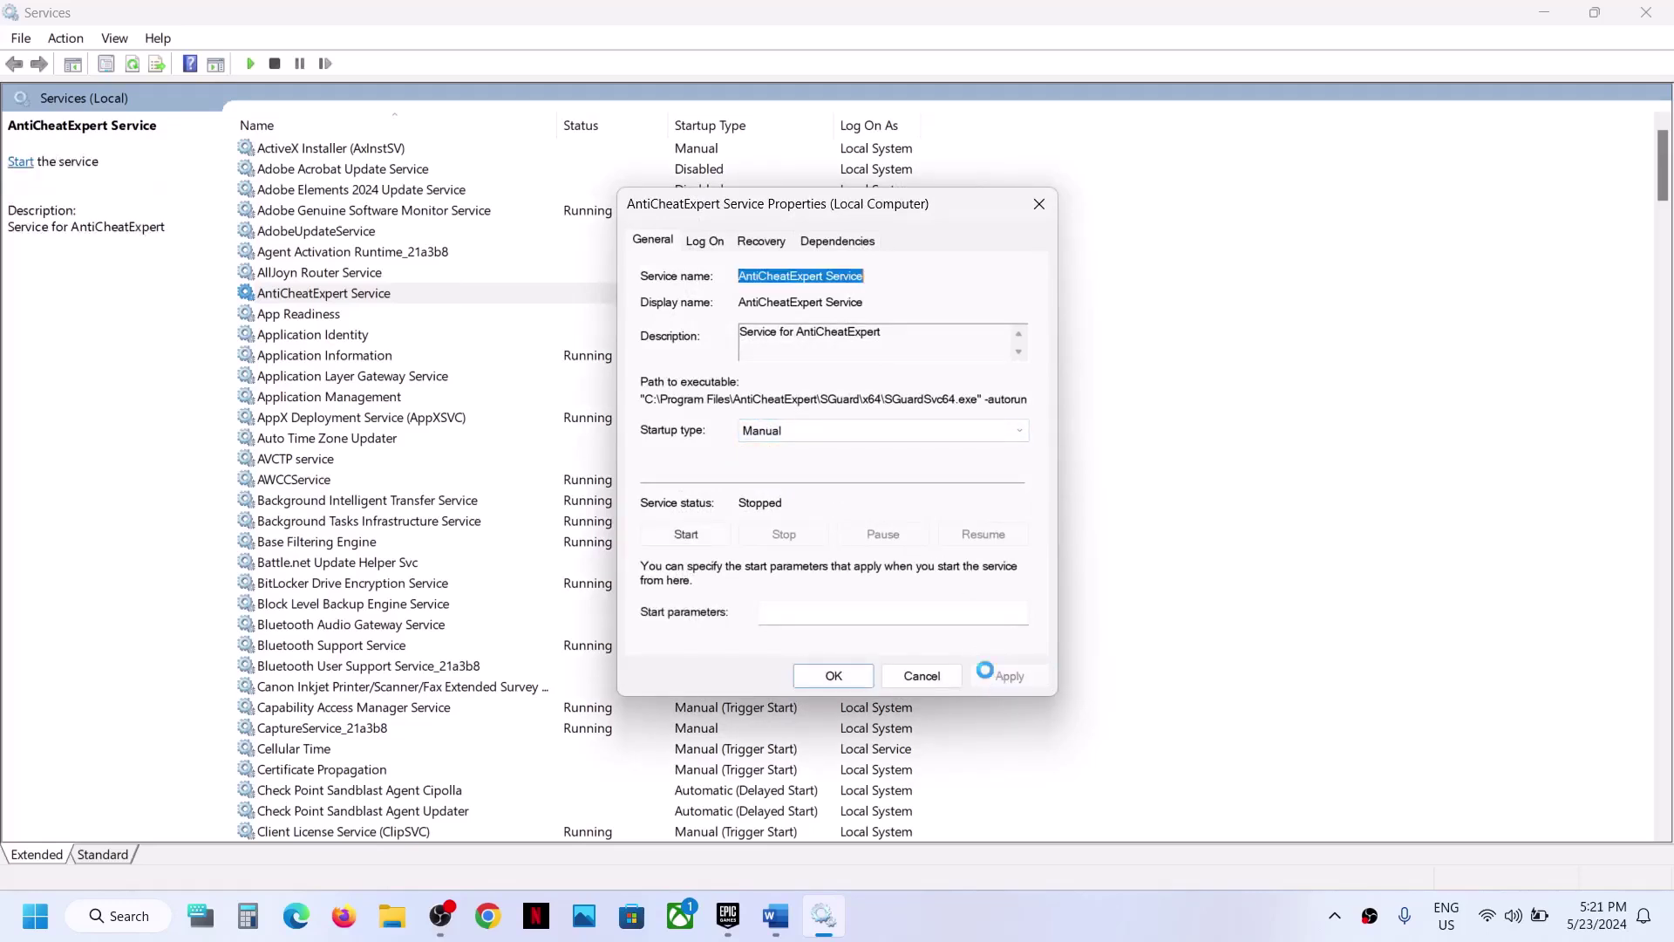
Start the AntiCheatExpert Service, accept its properties and close the Services window.
click(687, 534)
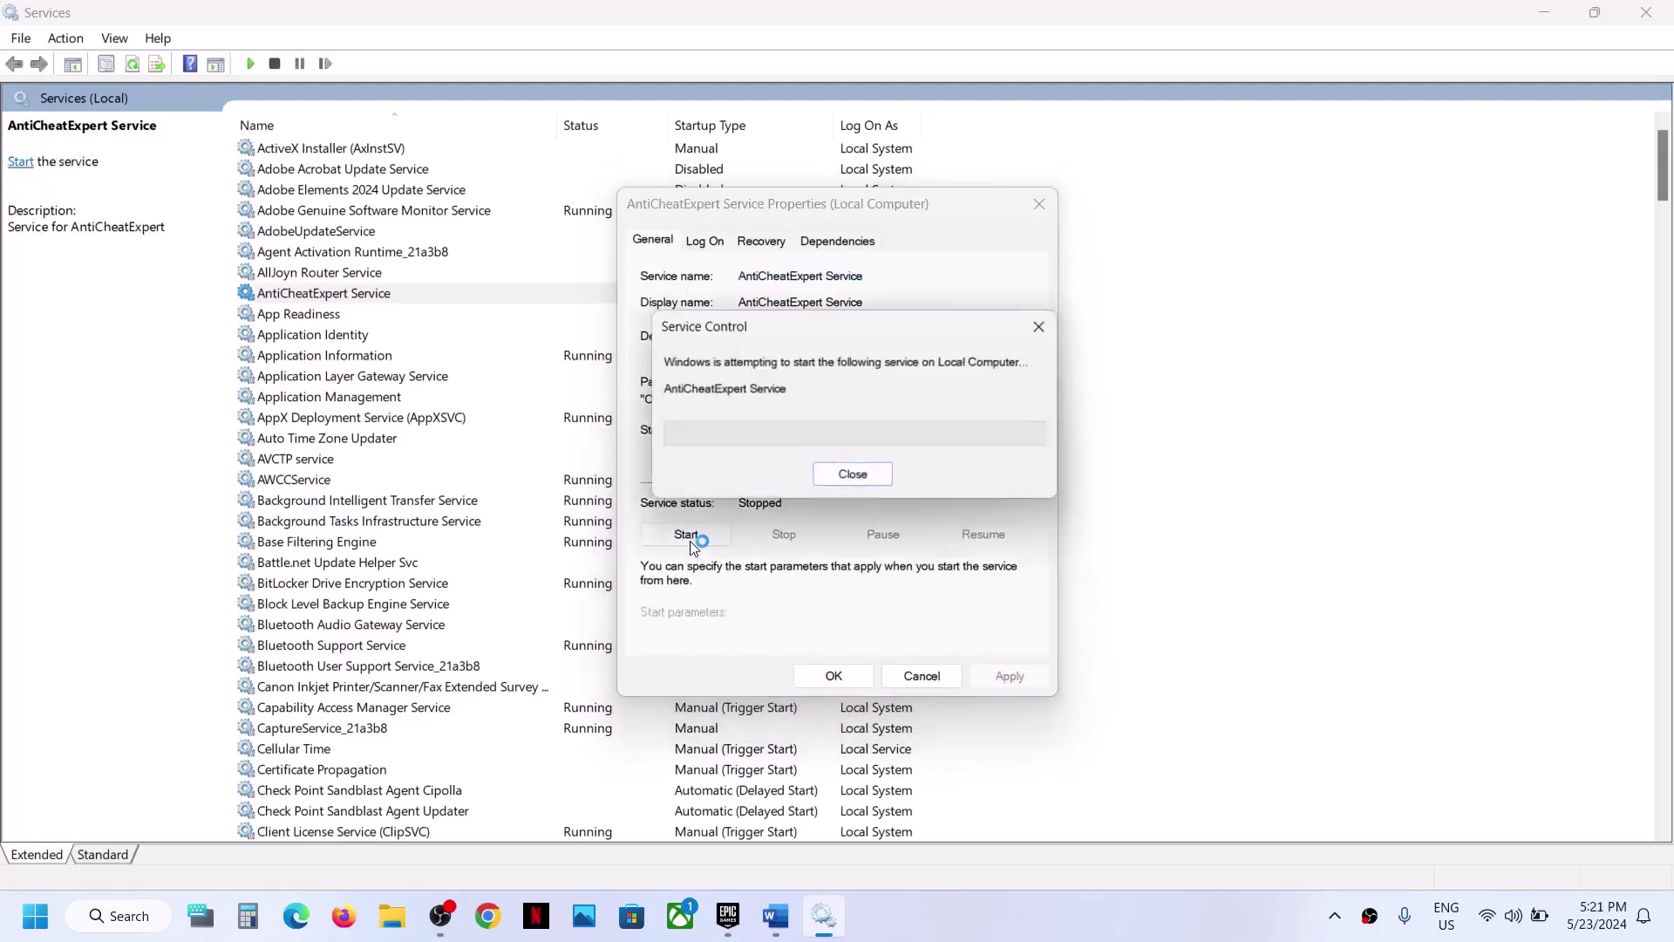
click(851, 672)
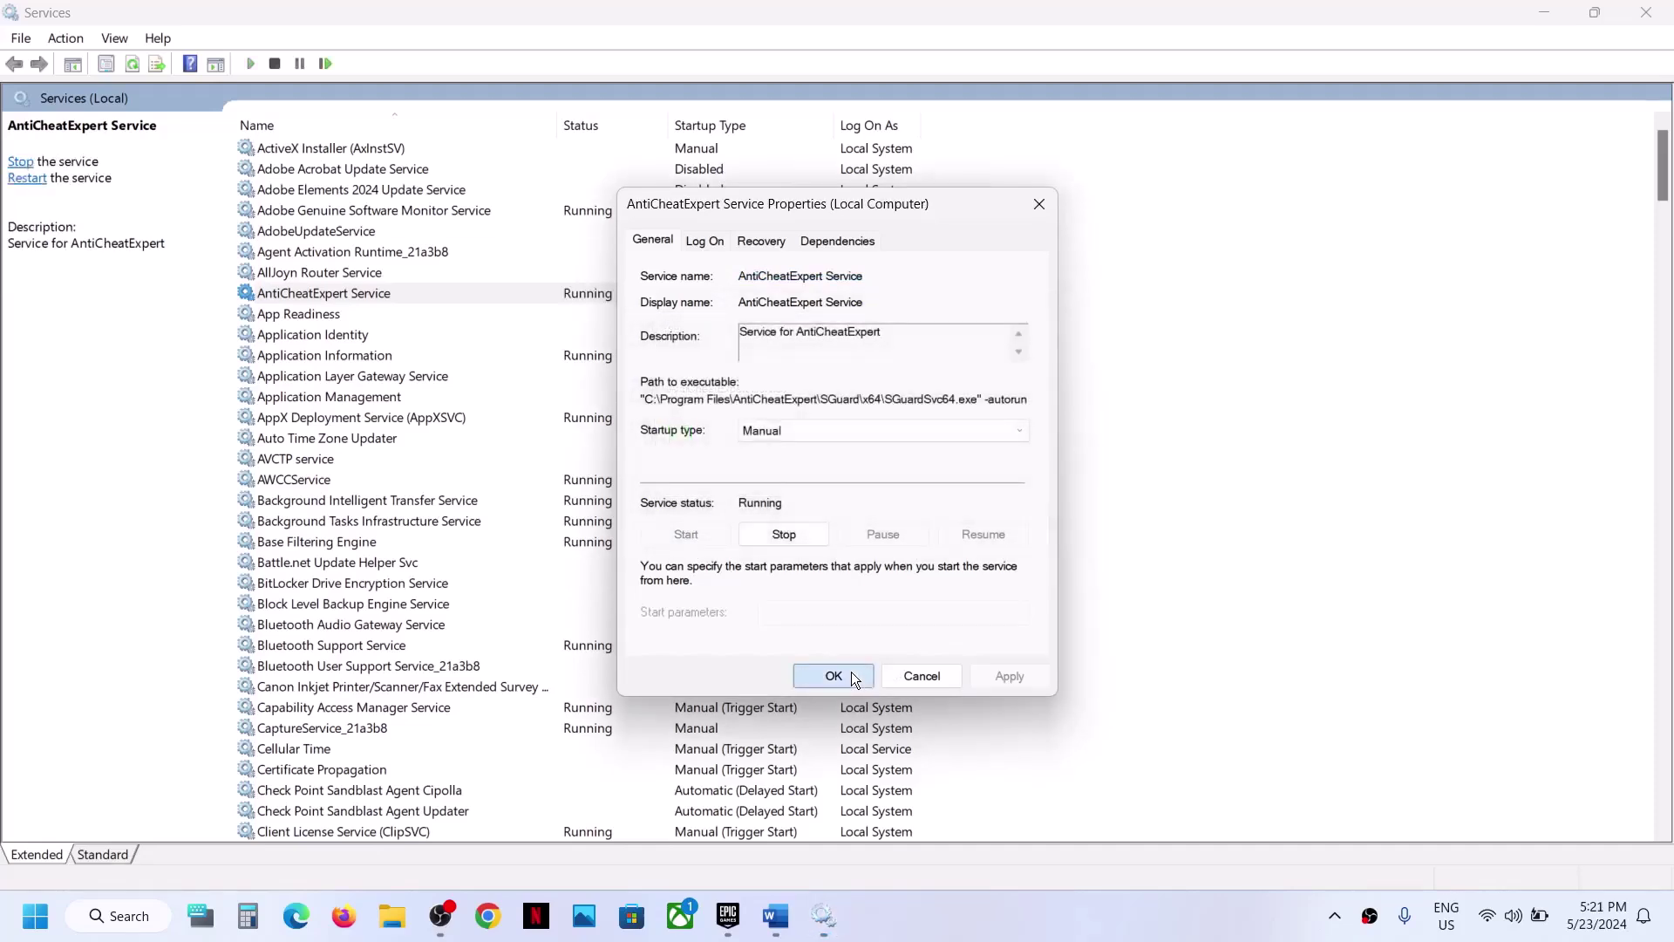
click(1646, 12)
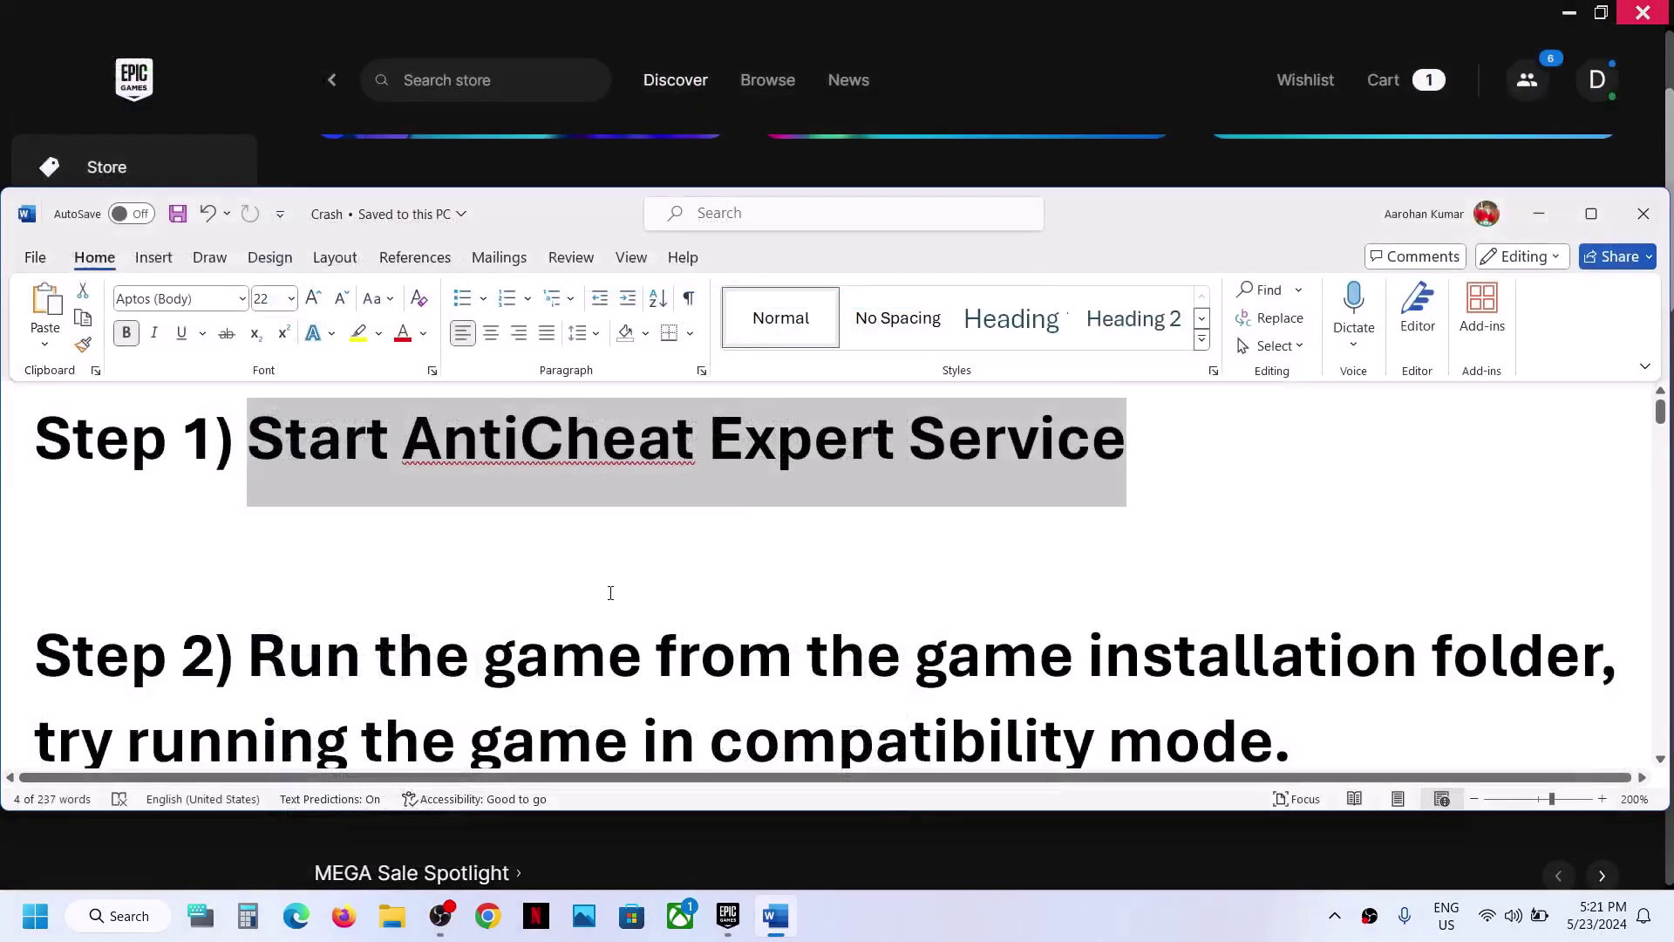
Highlight the Step 2 instruction about running the game from its installation folder in the Crash document.
scroll(610, 593, down, 2)
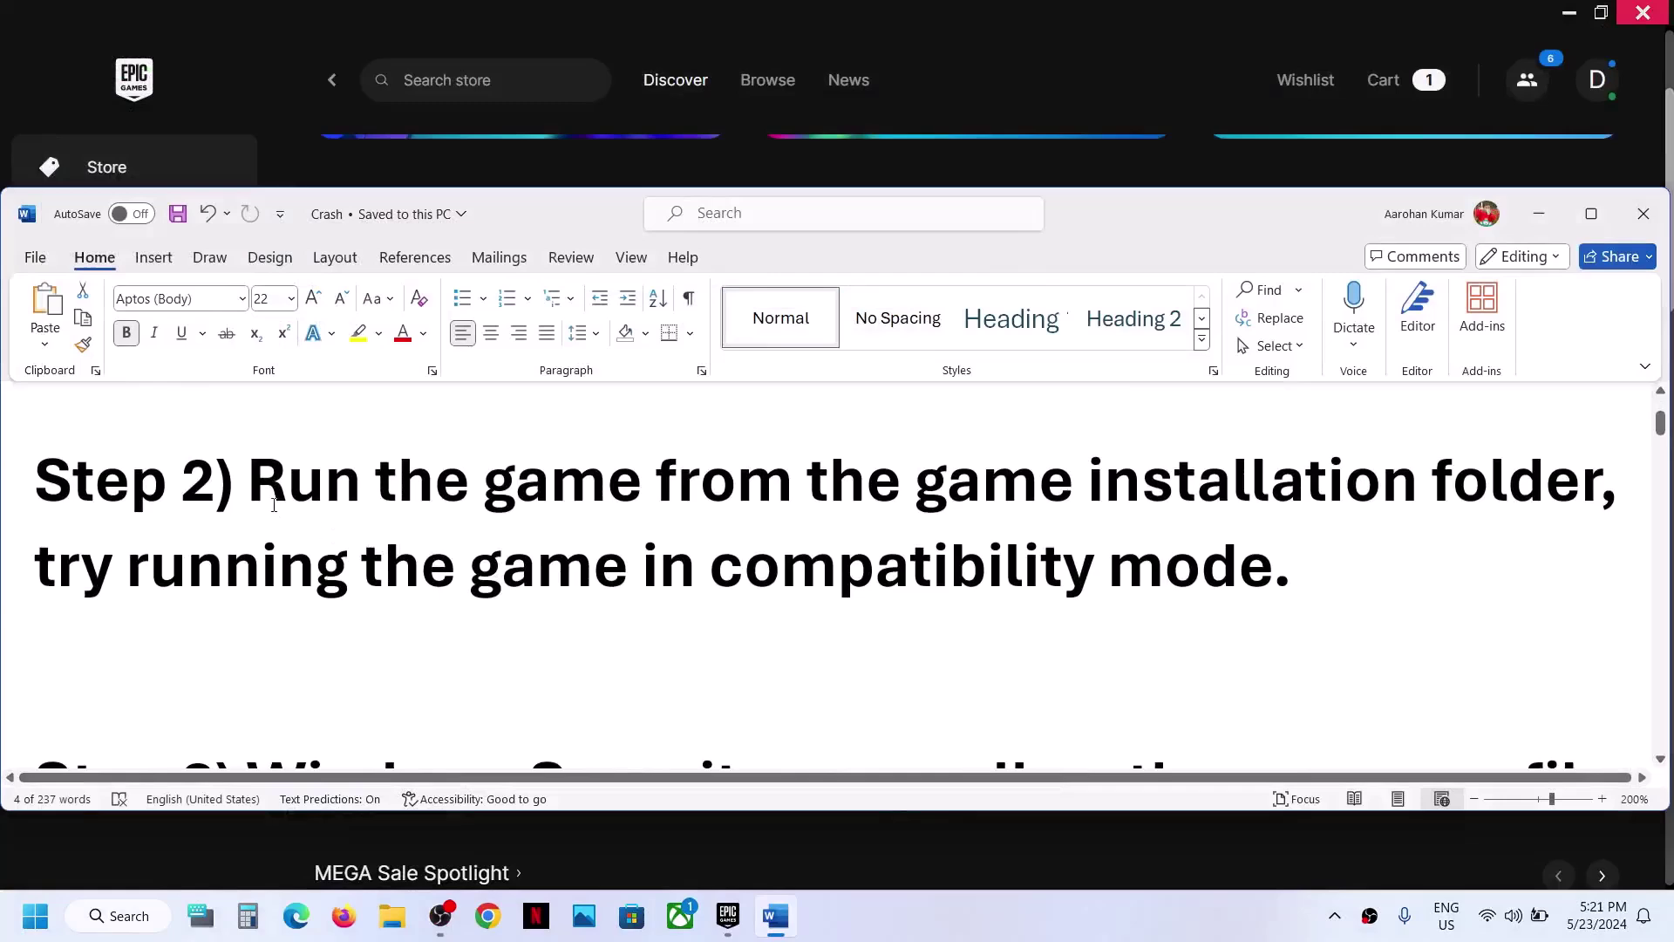
drag(271, 501, 1393, 555)
drag(1337, 506, 1624, 488)
Switch to the Epic Games Launcher, browse to Wuthering Waves' installation folder from the library and open its Wuthering Waves Game subfolder.
click(1085, 68)
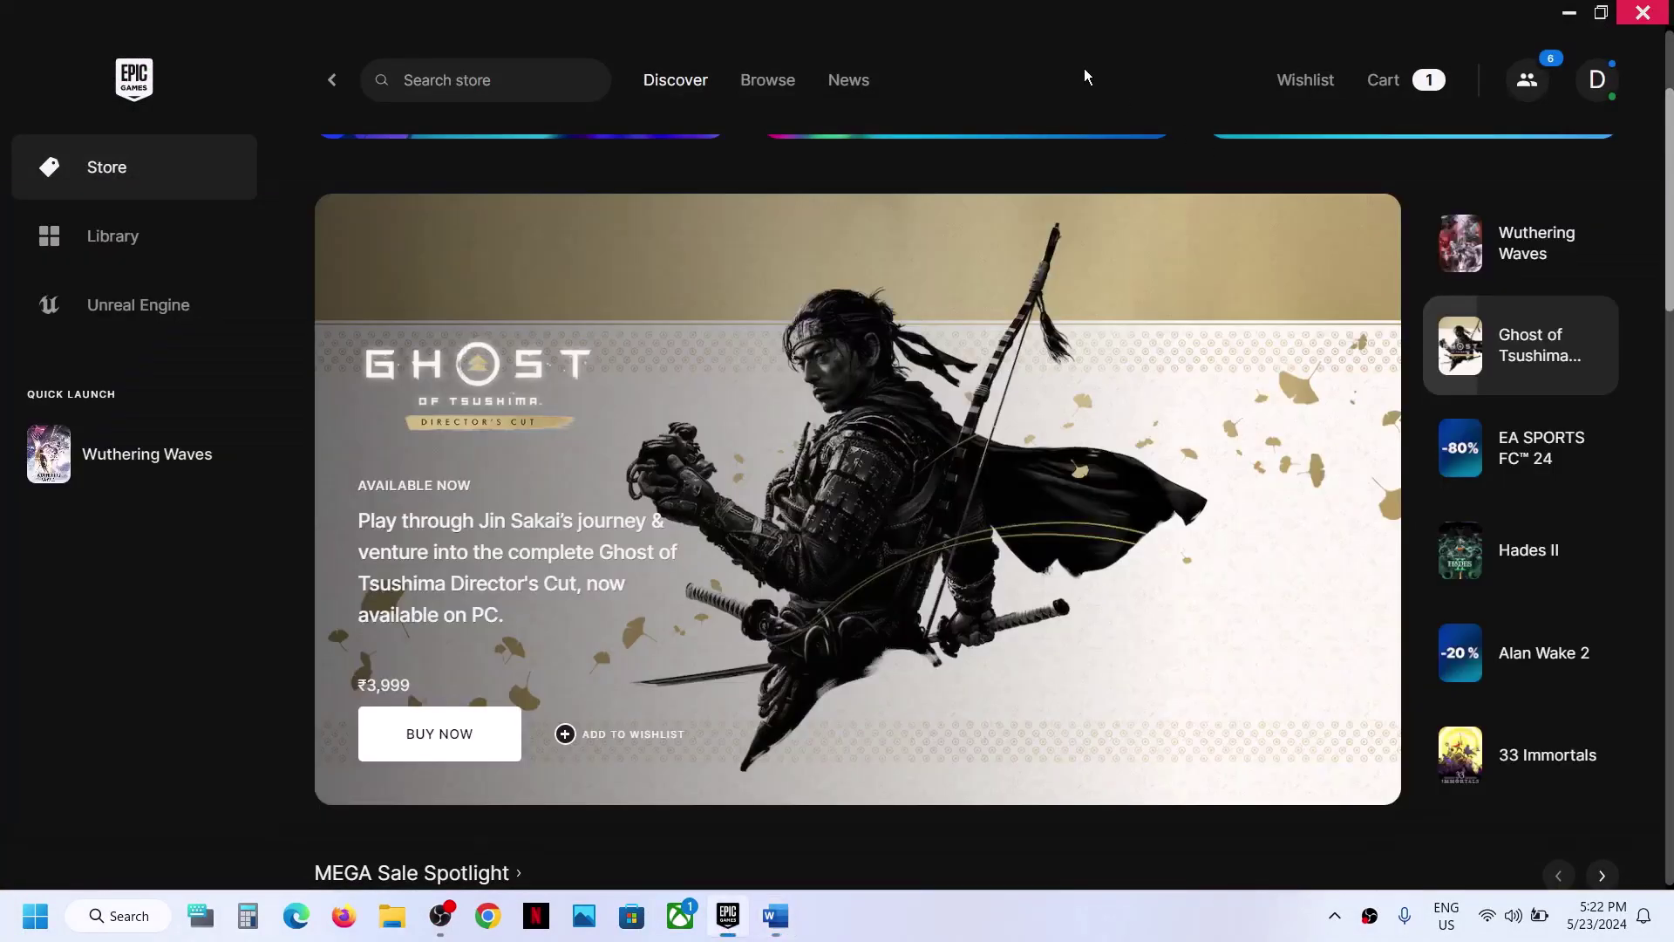
click(114, 252)
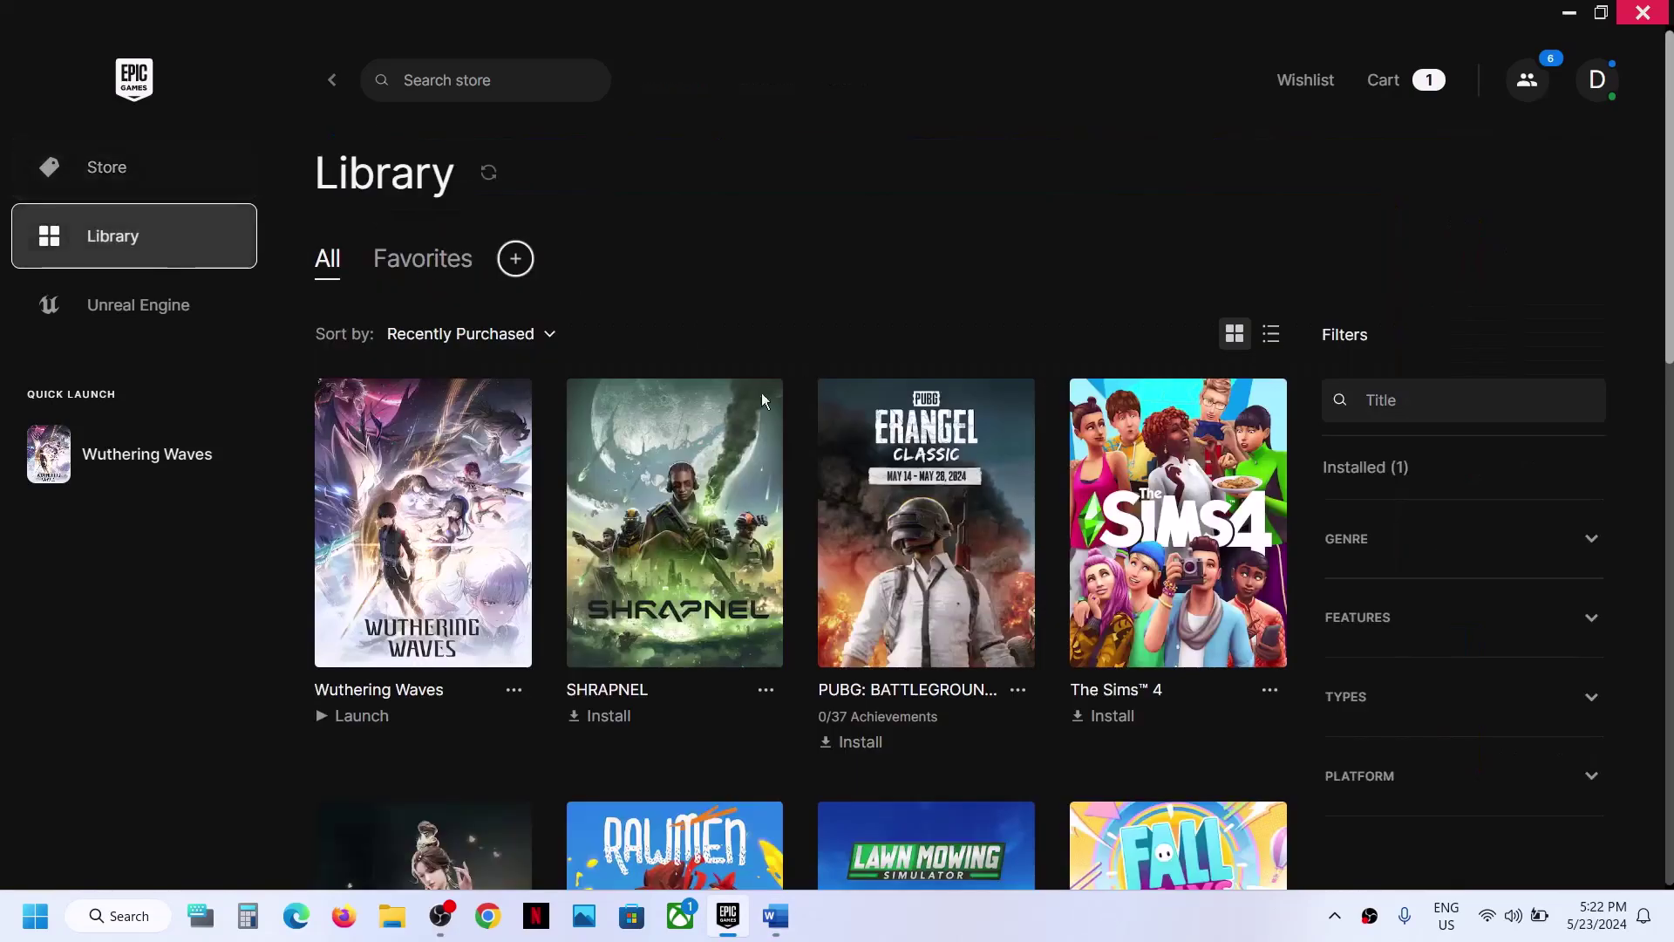
click(513, 690)
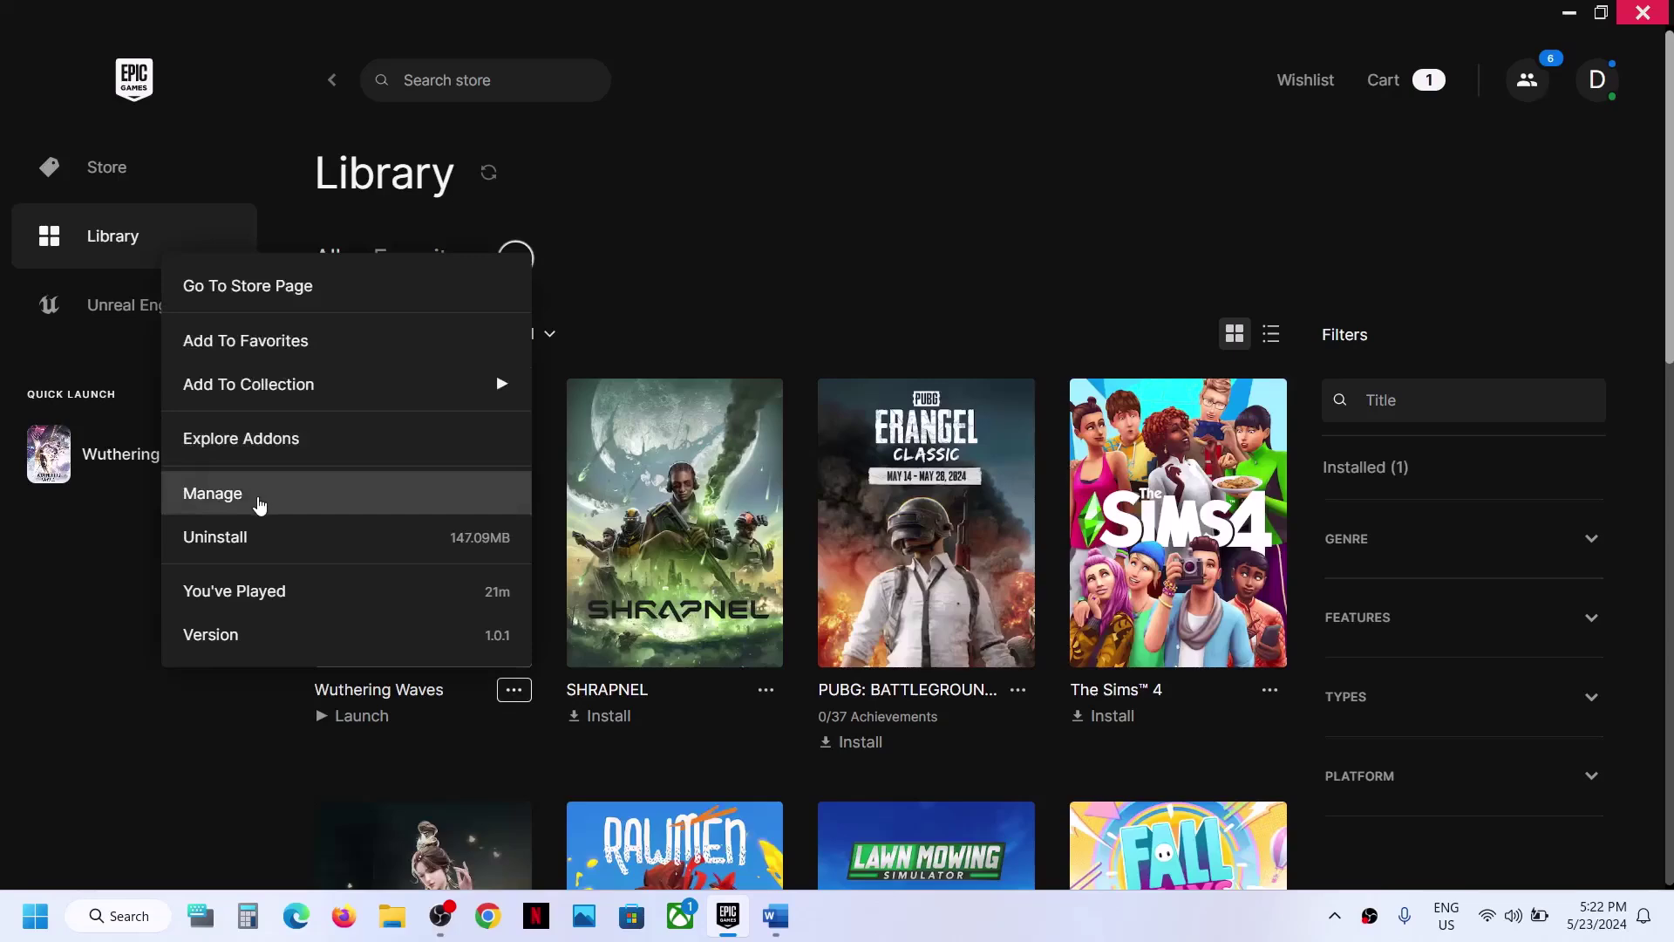
click(259, 495)
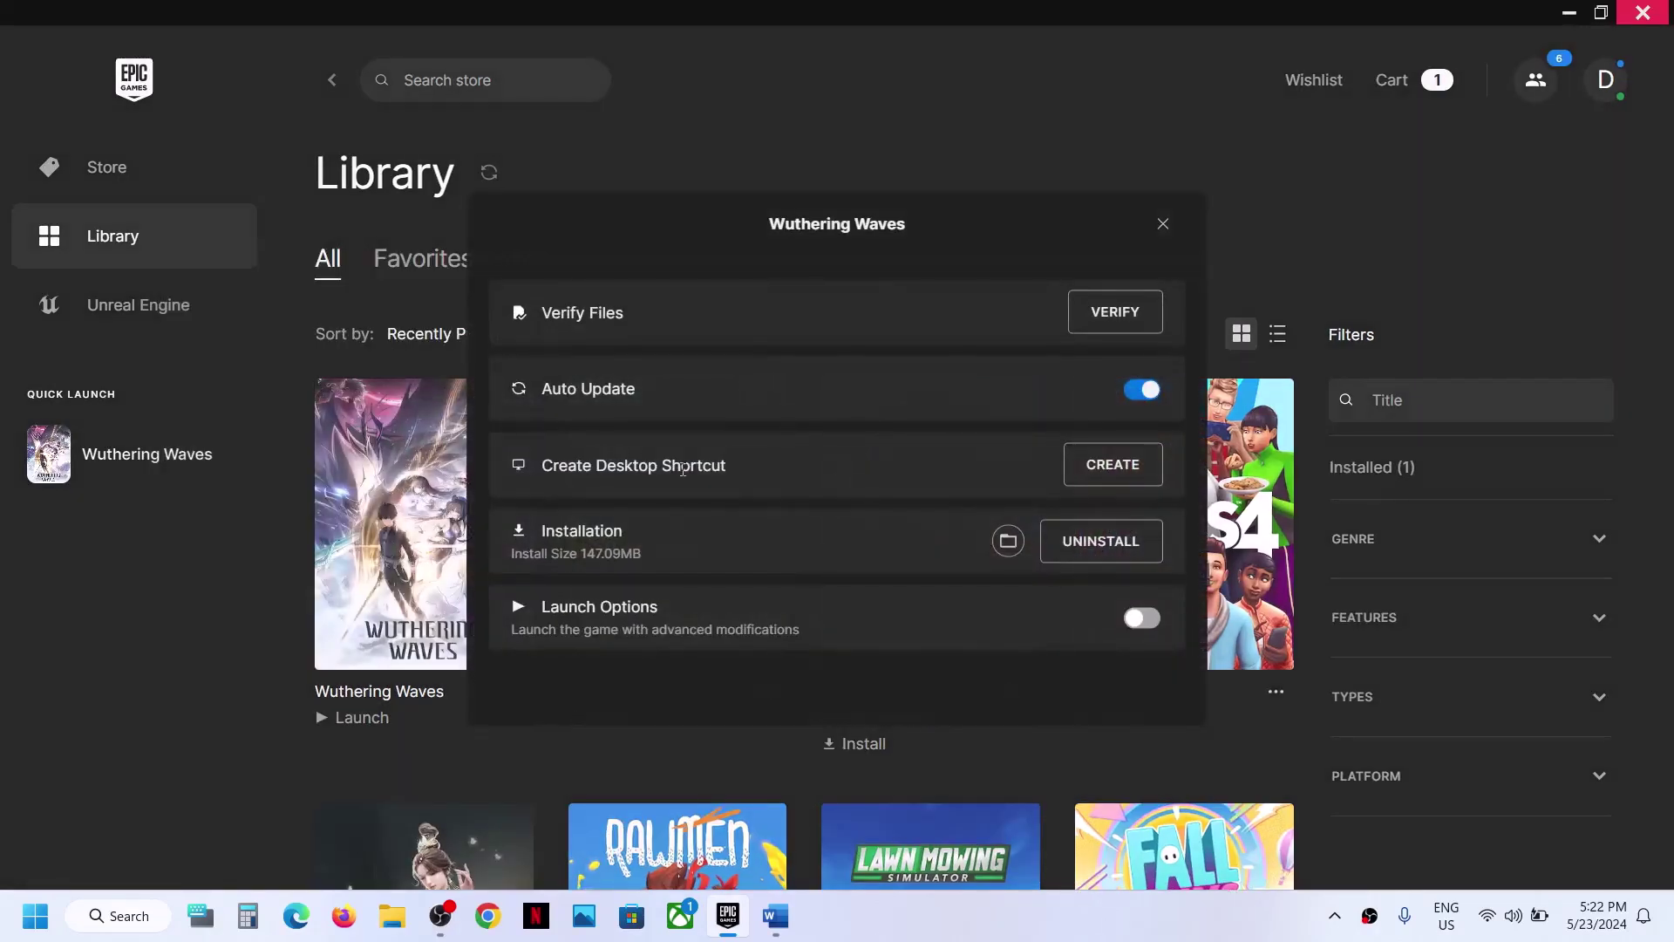
click(1008, 541)
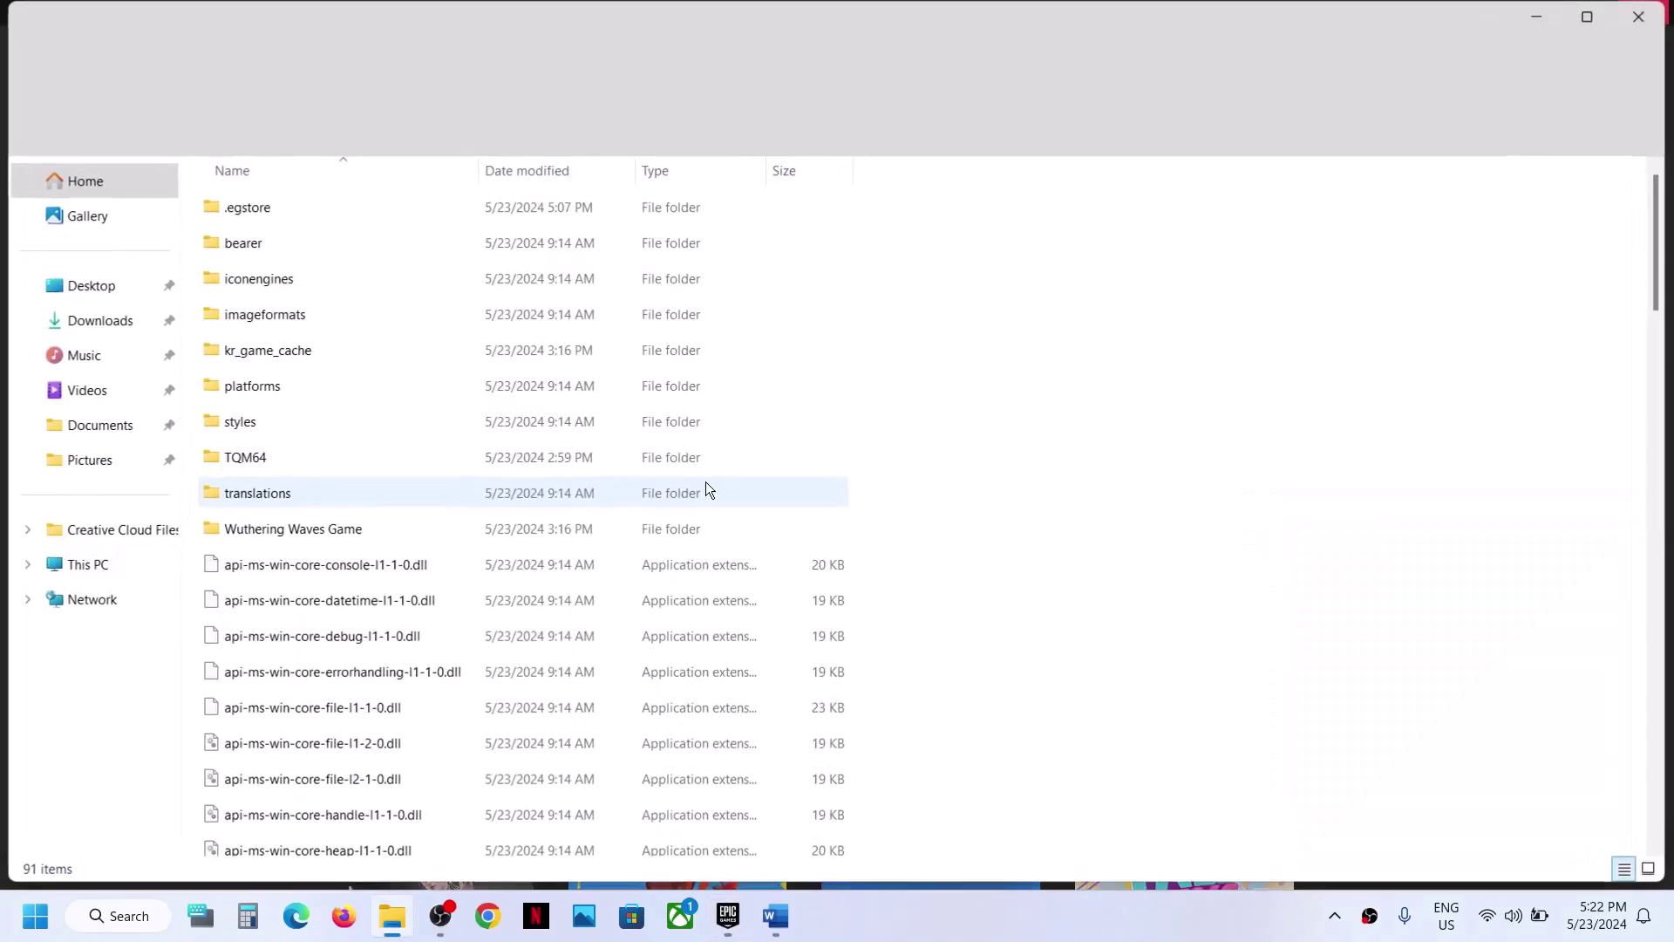
click(327, 530)
double_click(411, 531)
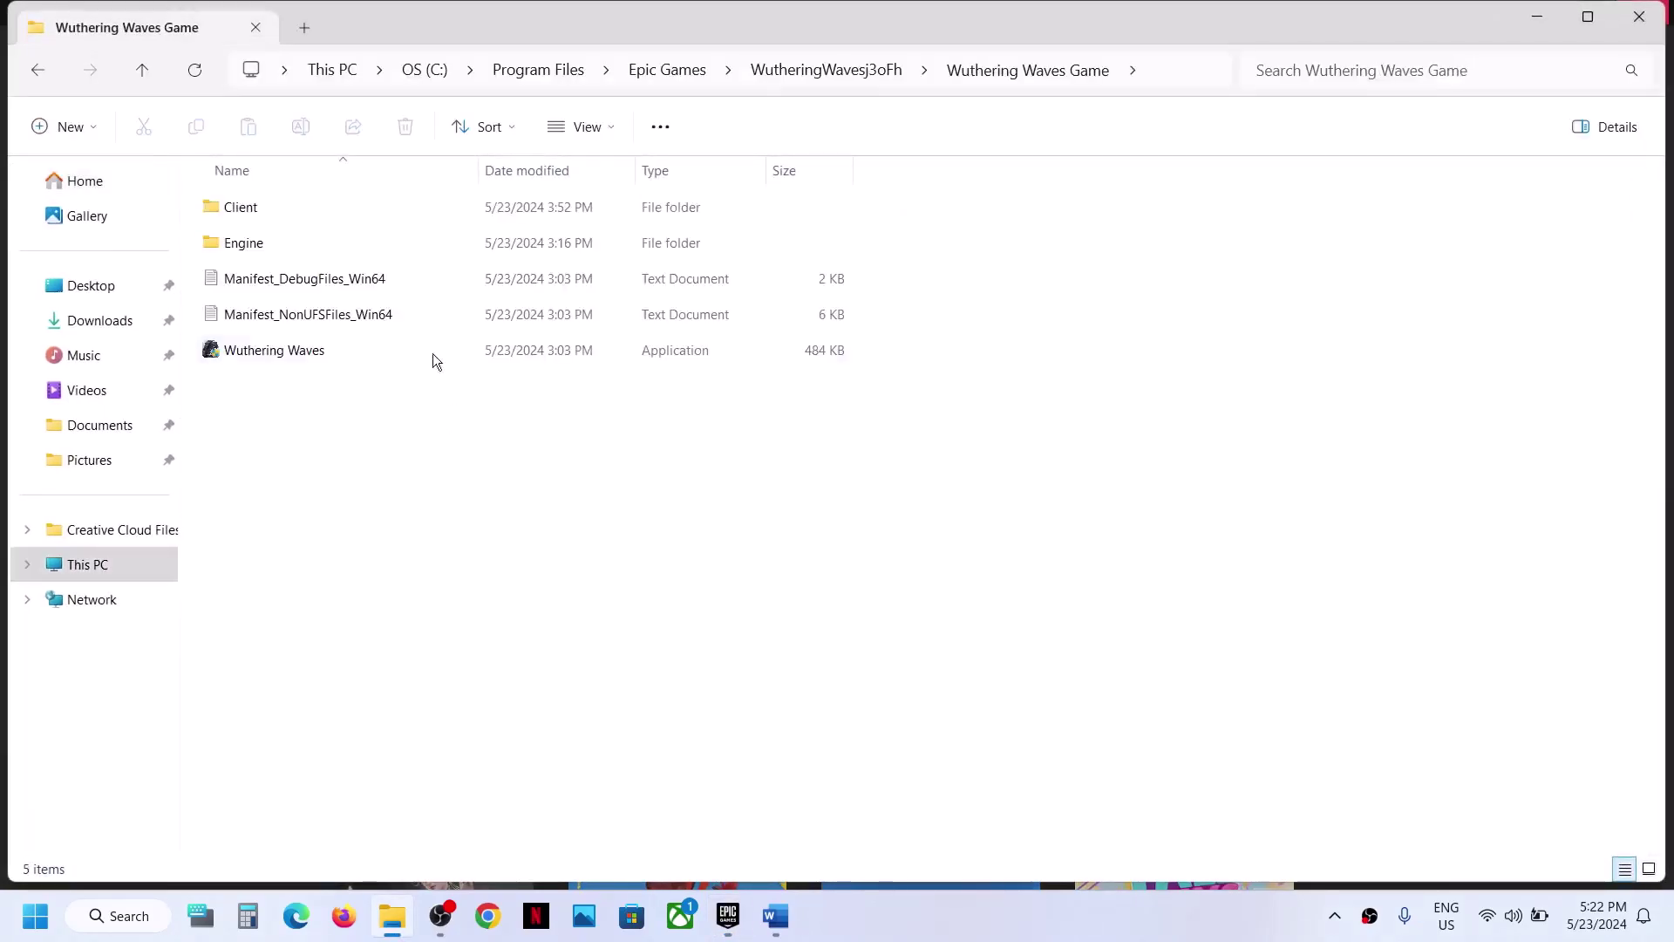
Run the Wuthering Waves application directly from the game folder.
click(318, 358)
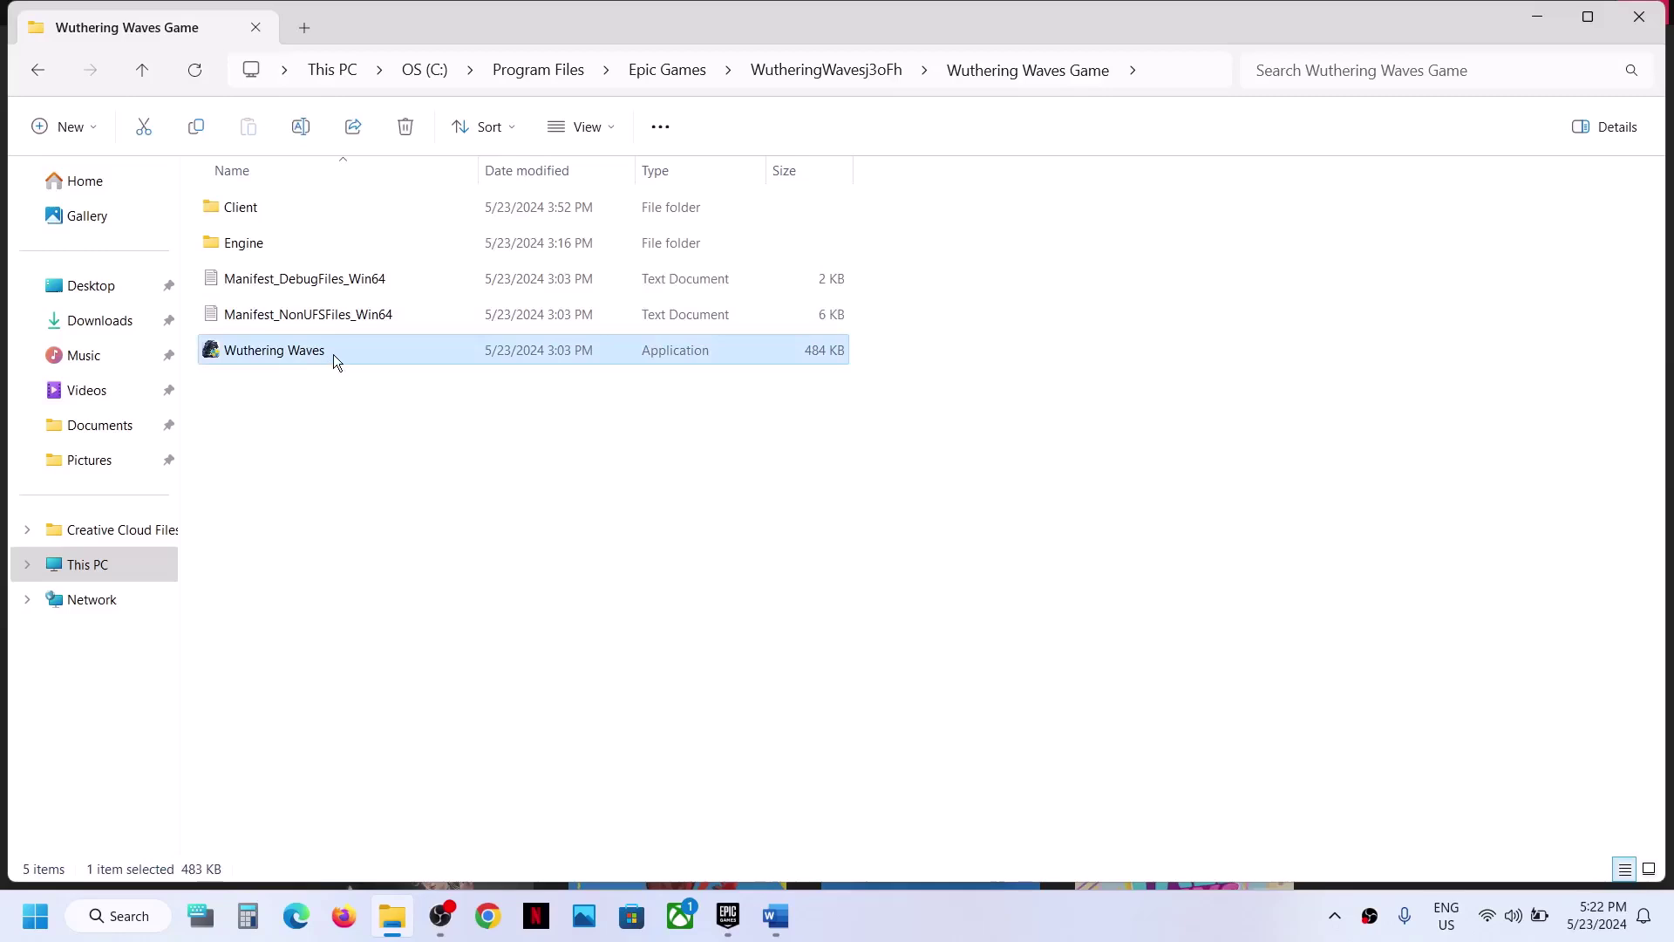
right_click(335, 361)
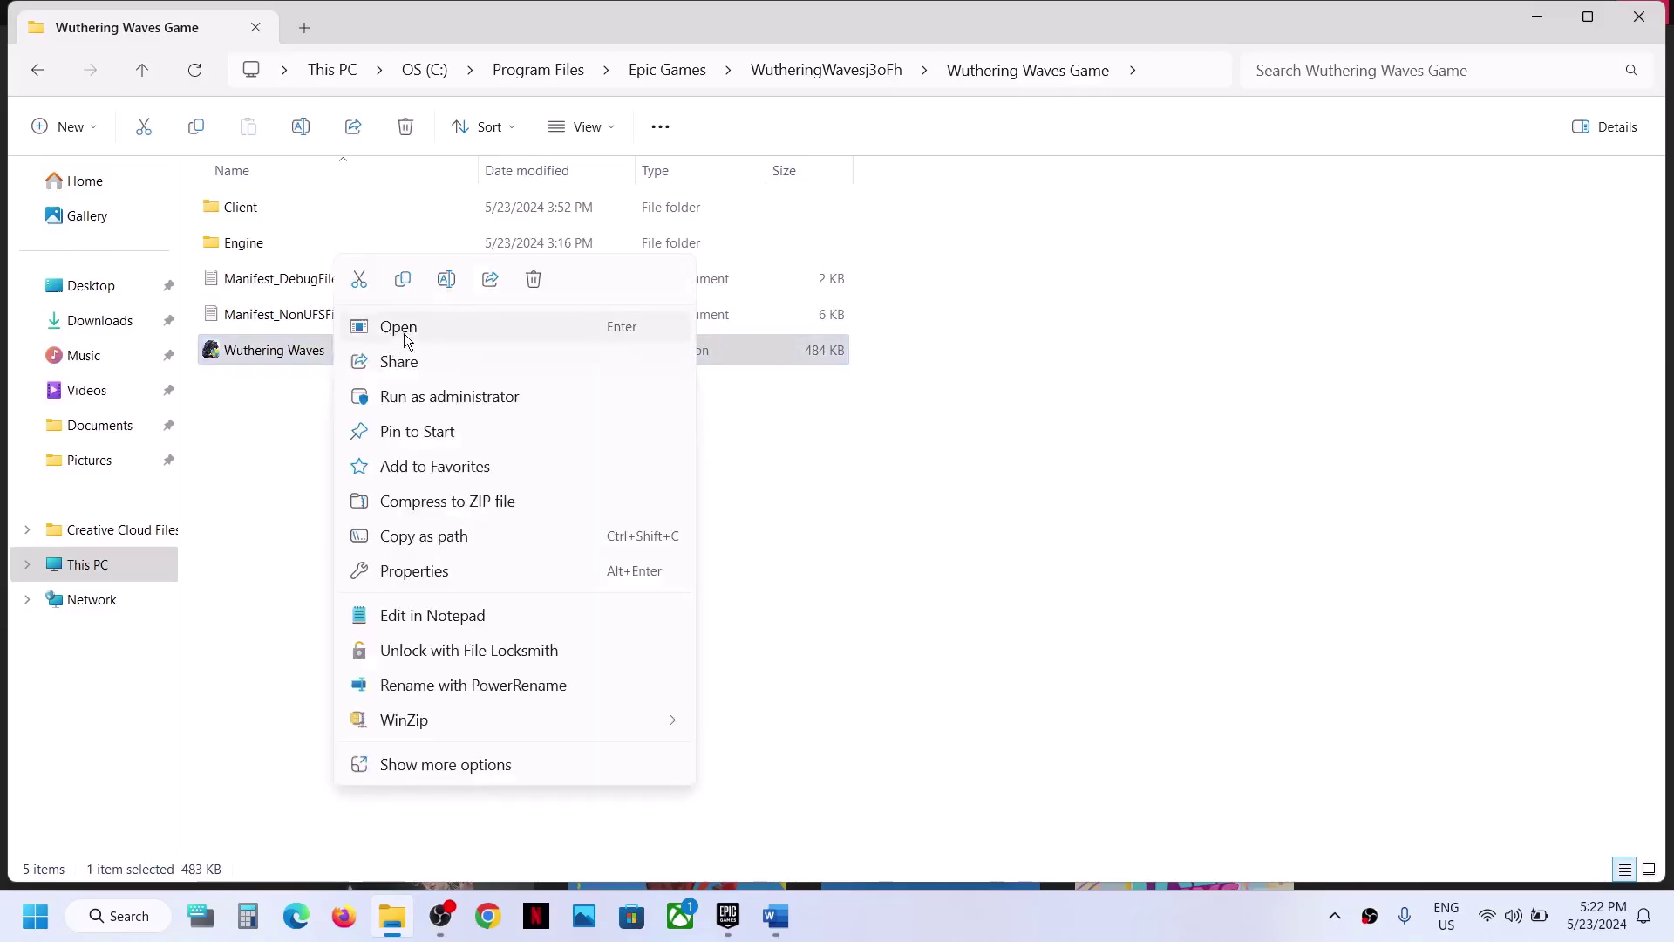
click(269, 406)
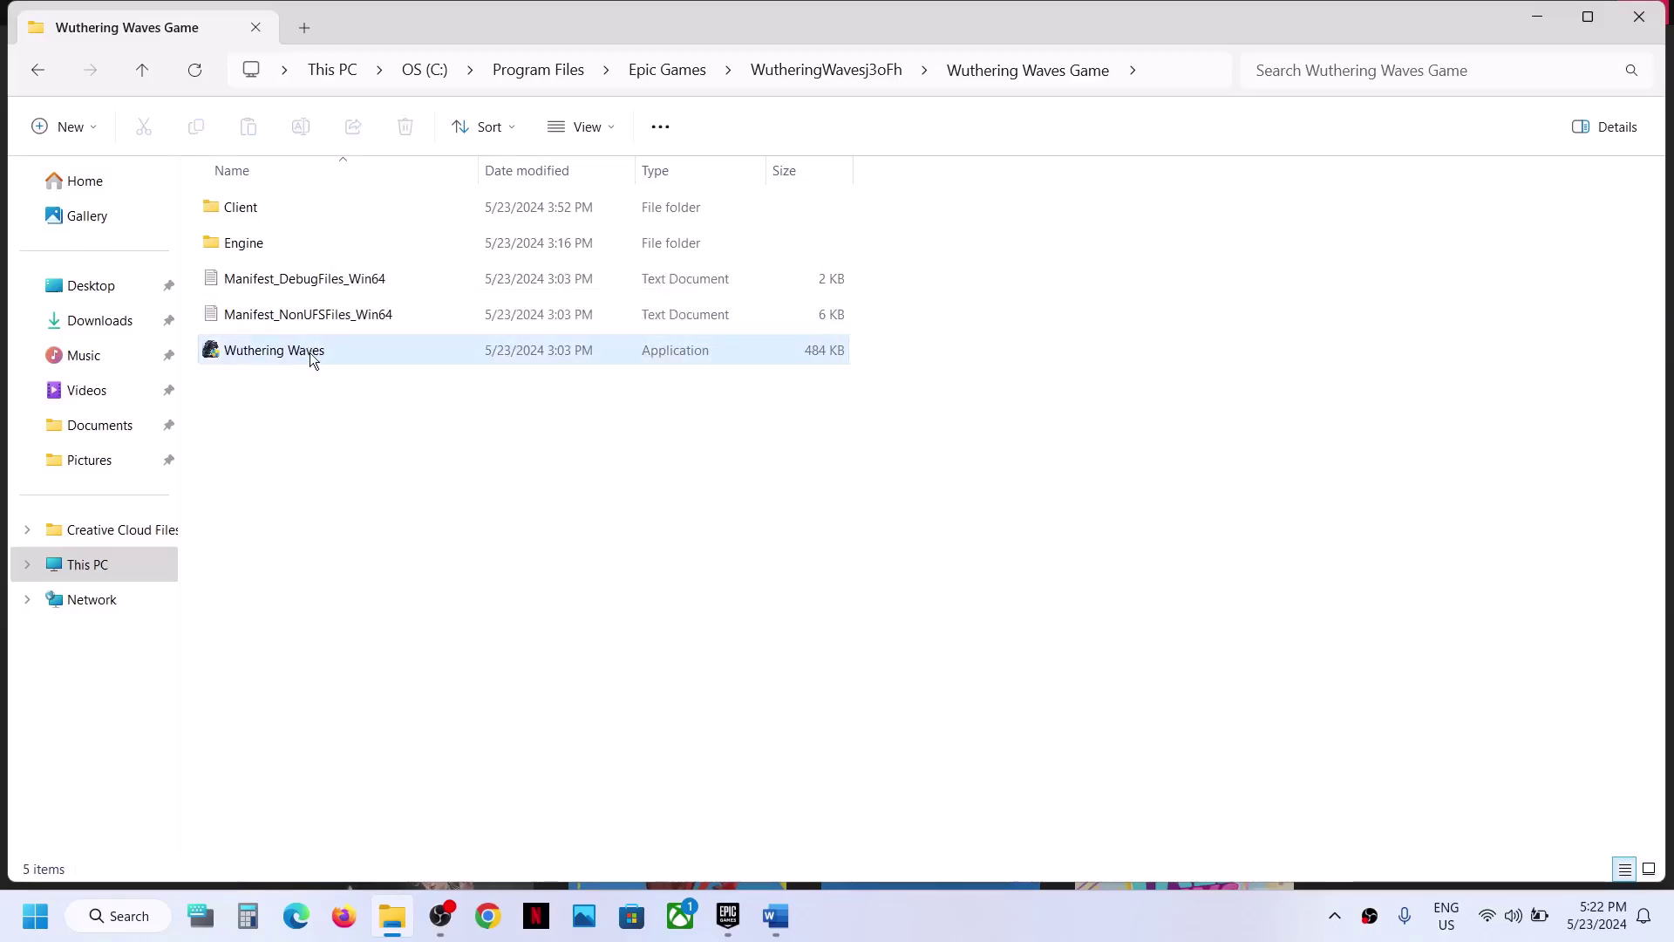
mouse_move(309, 360)
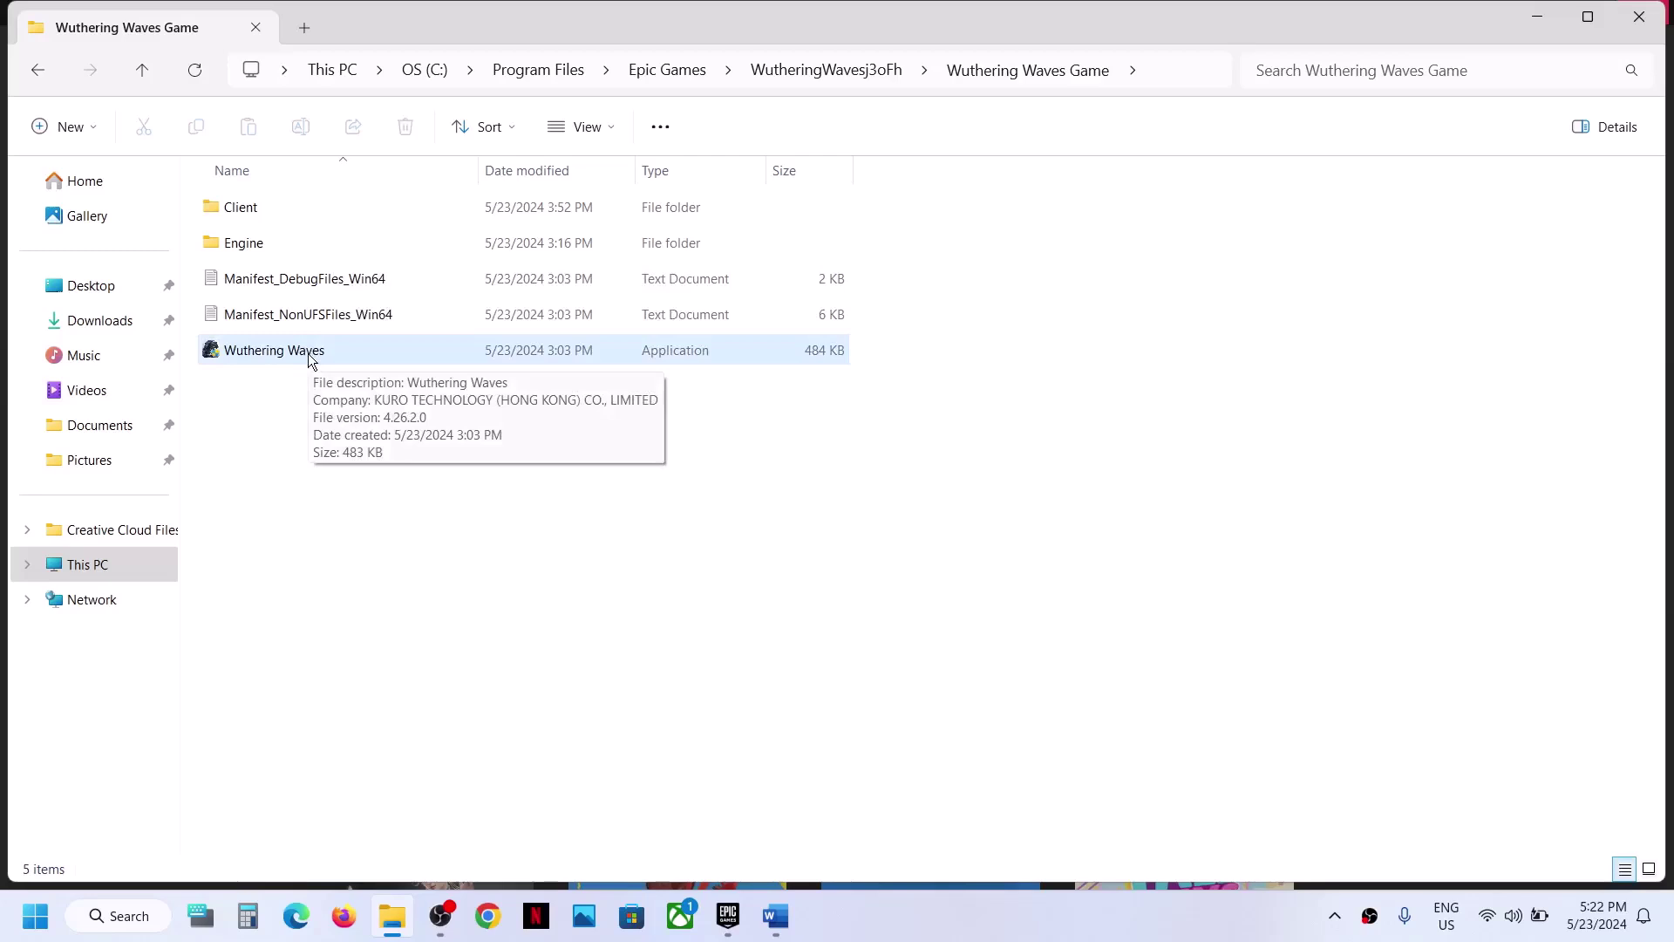
double_click(310, 358)
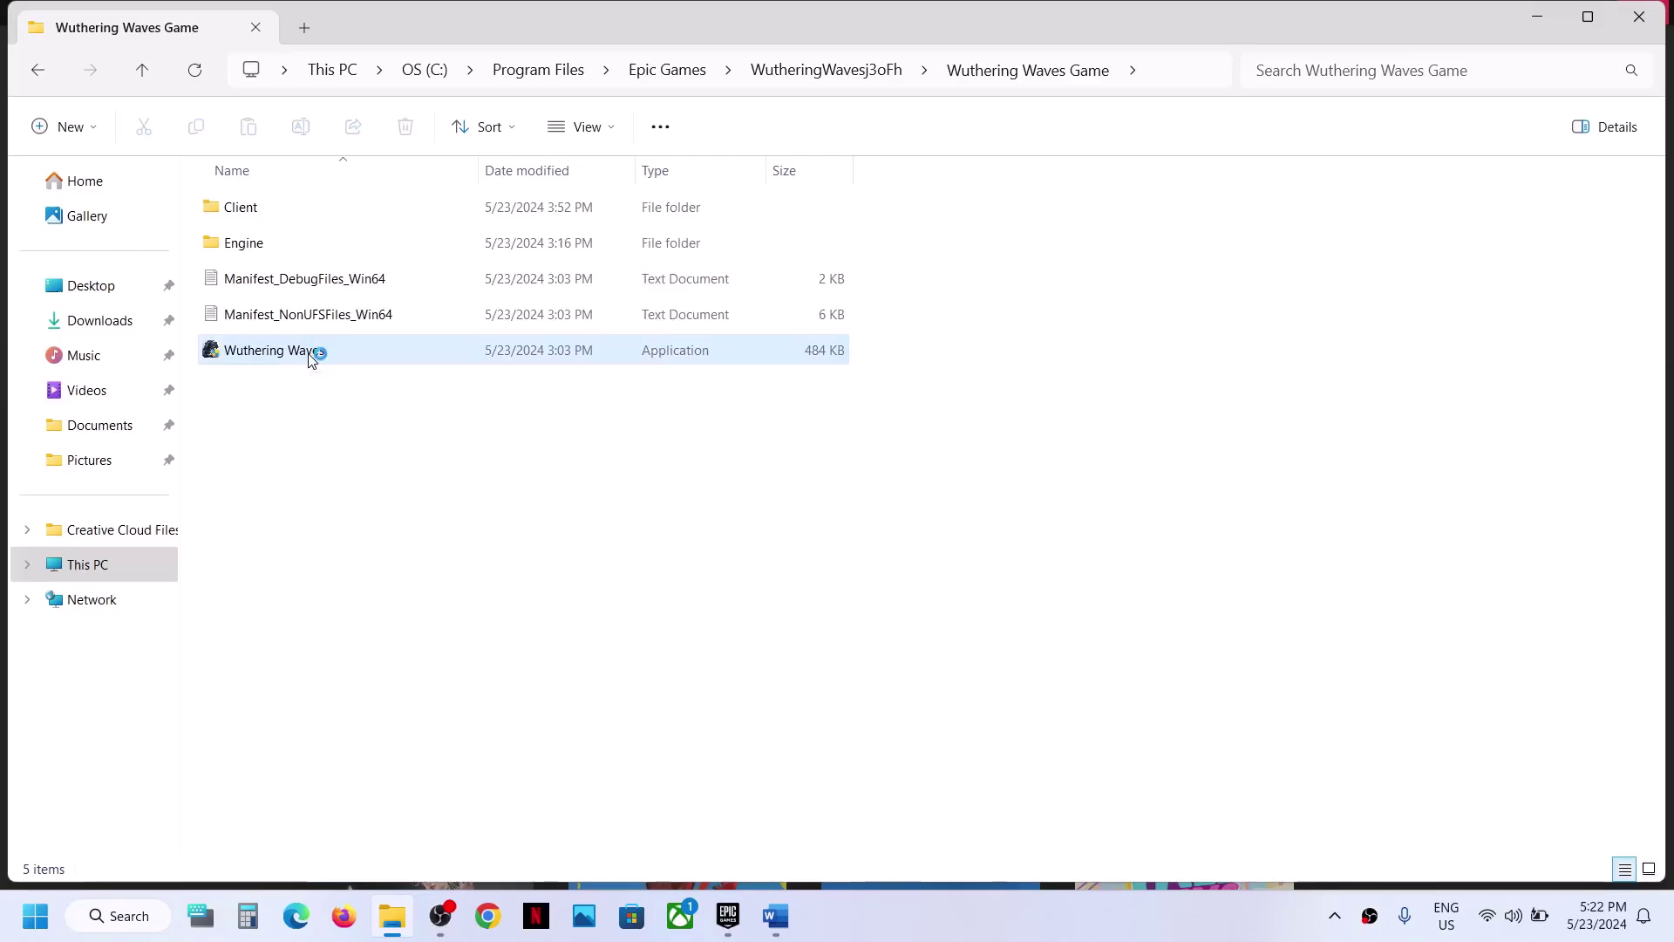
Set the Wuthering Waves application to run as an administrator in its compatibility properties and save the change.
right_click(309, 354)
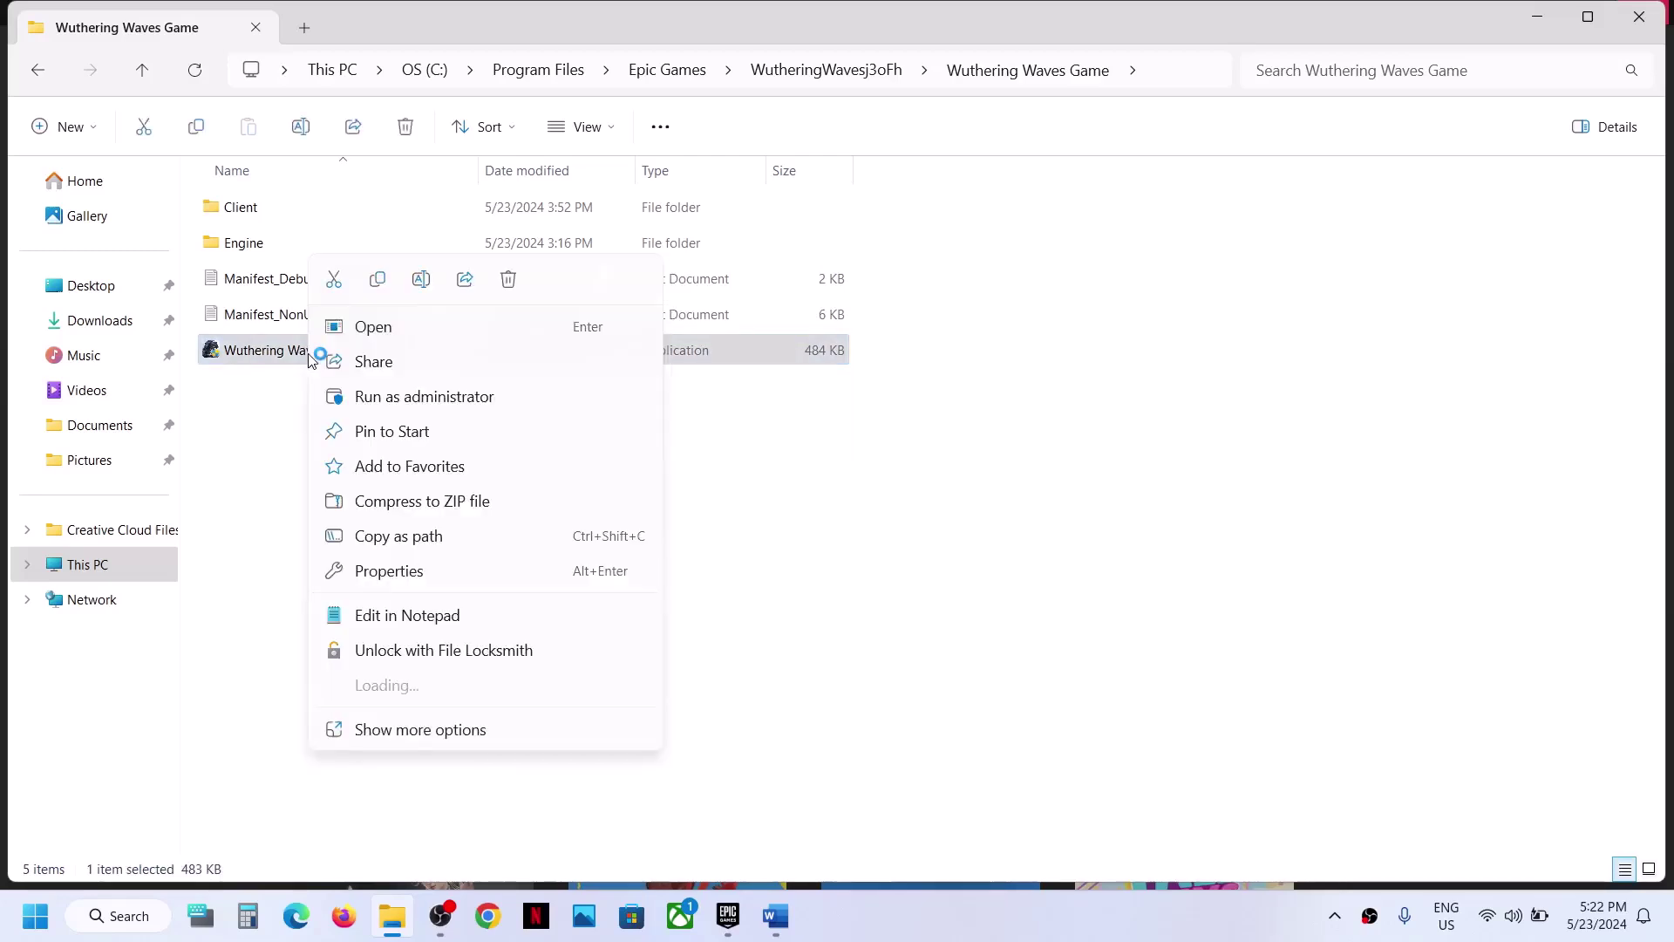
click(416, 576)
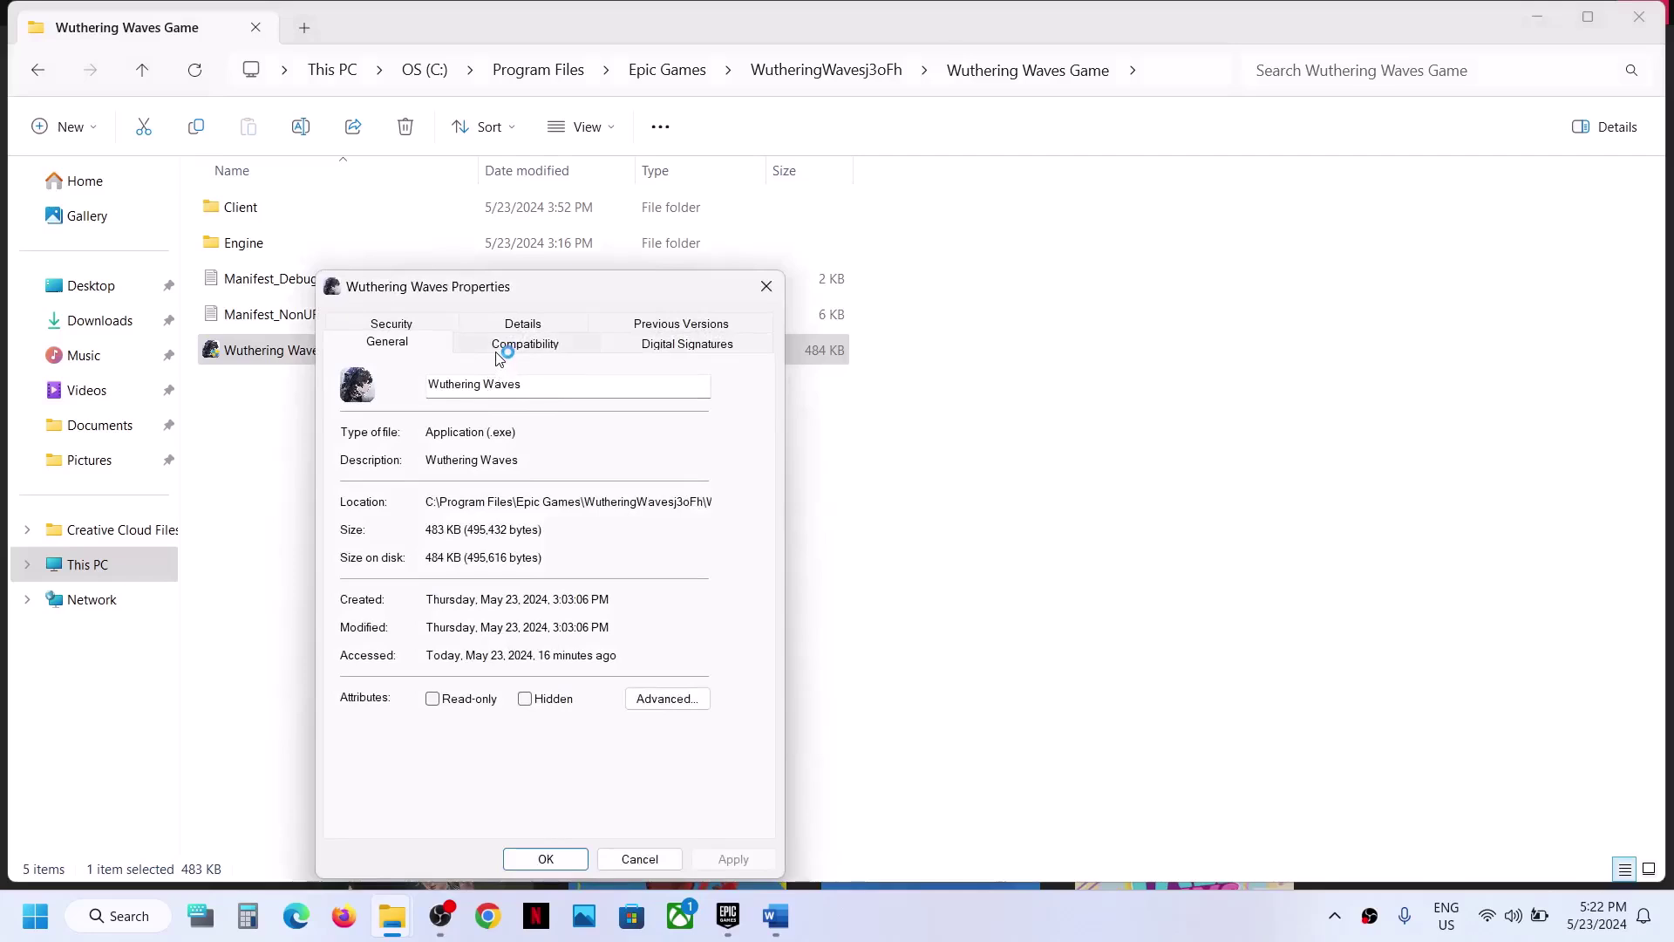
click(500, 349)
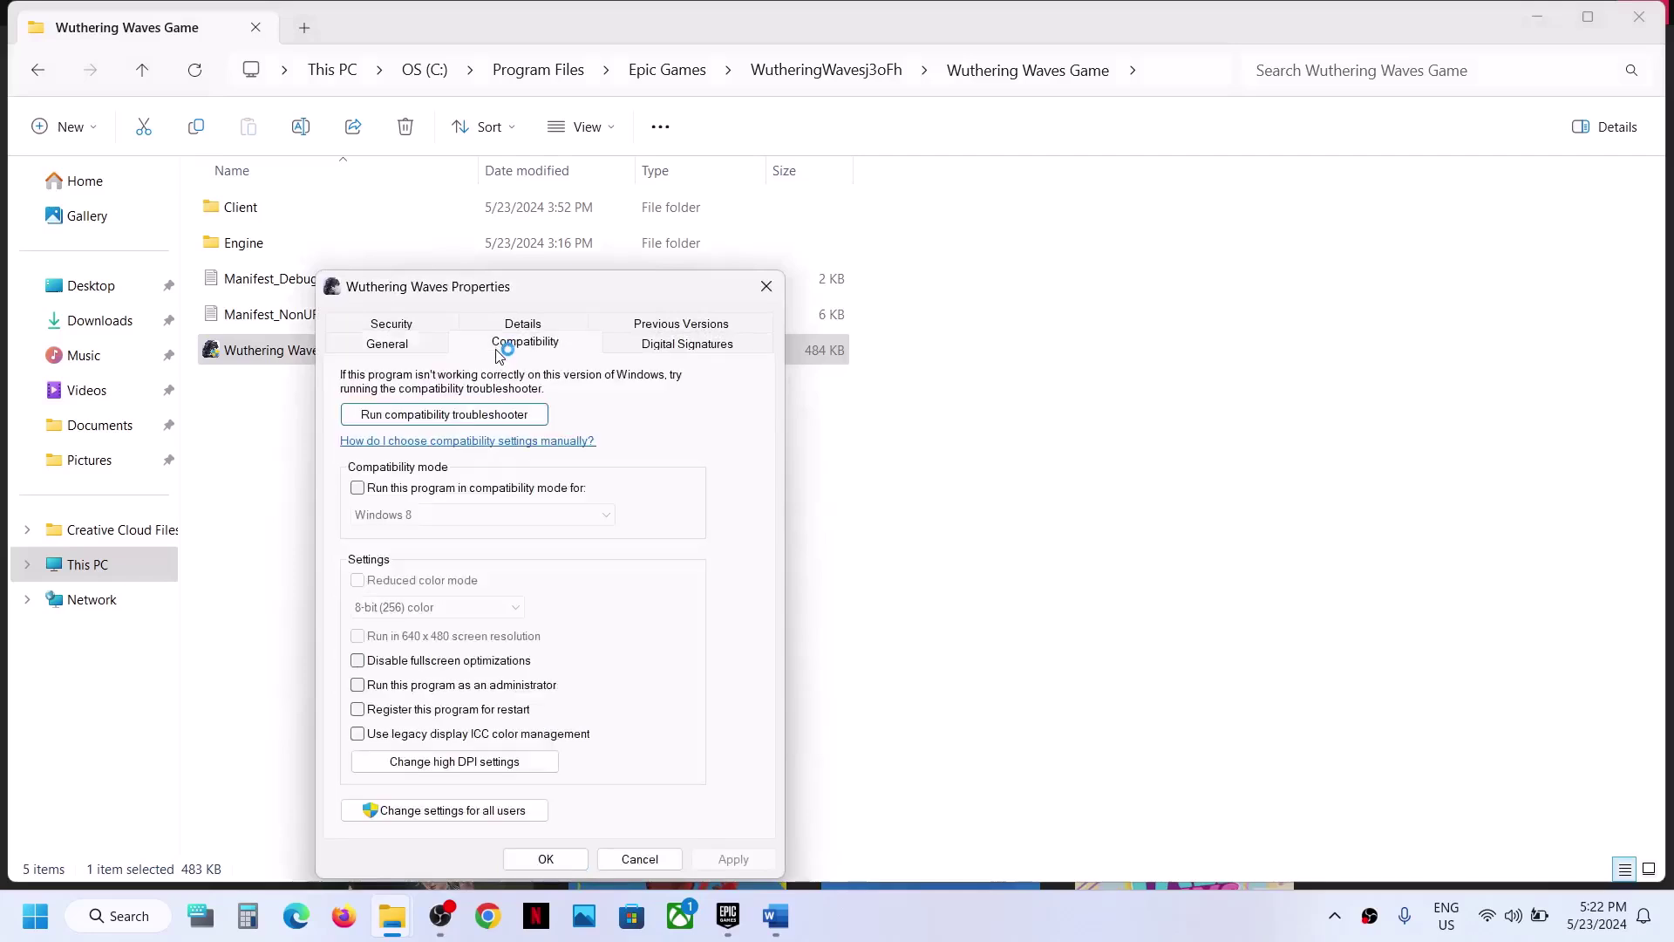
click(357, 686)
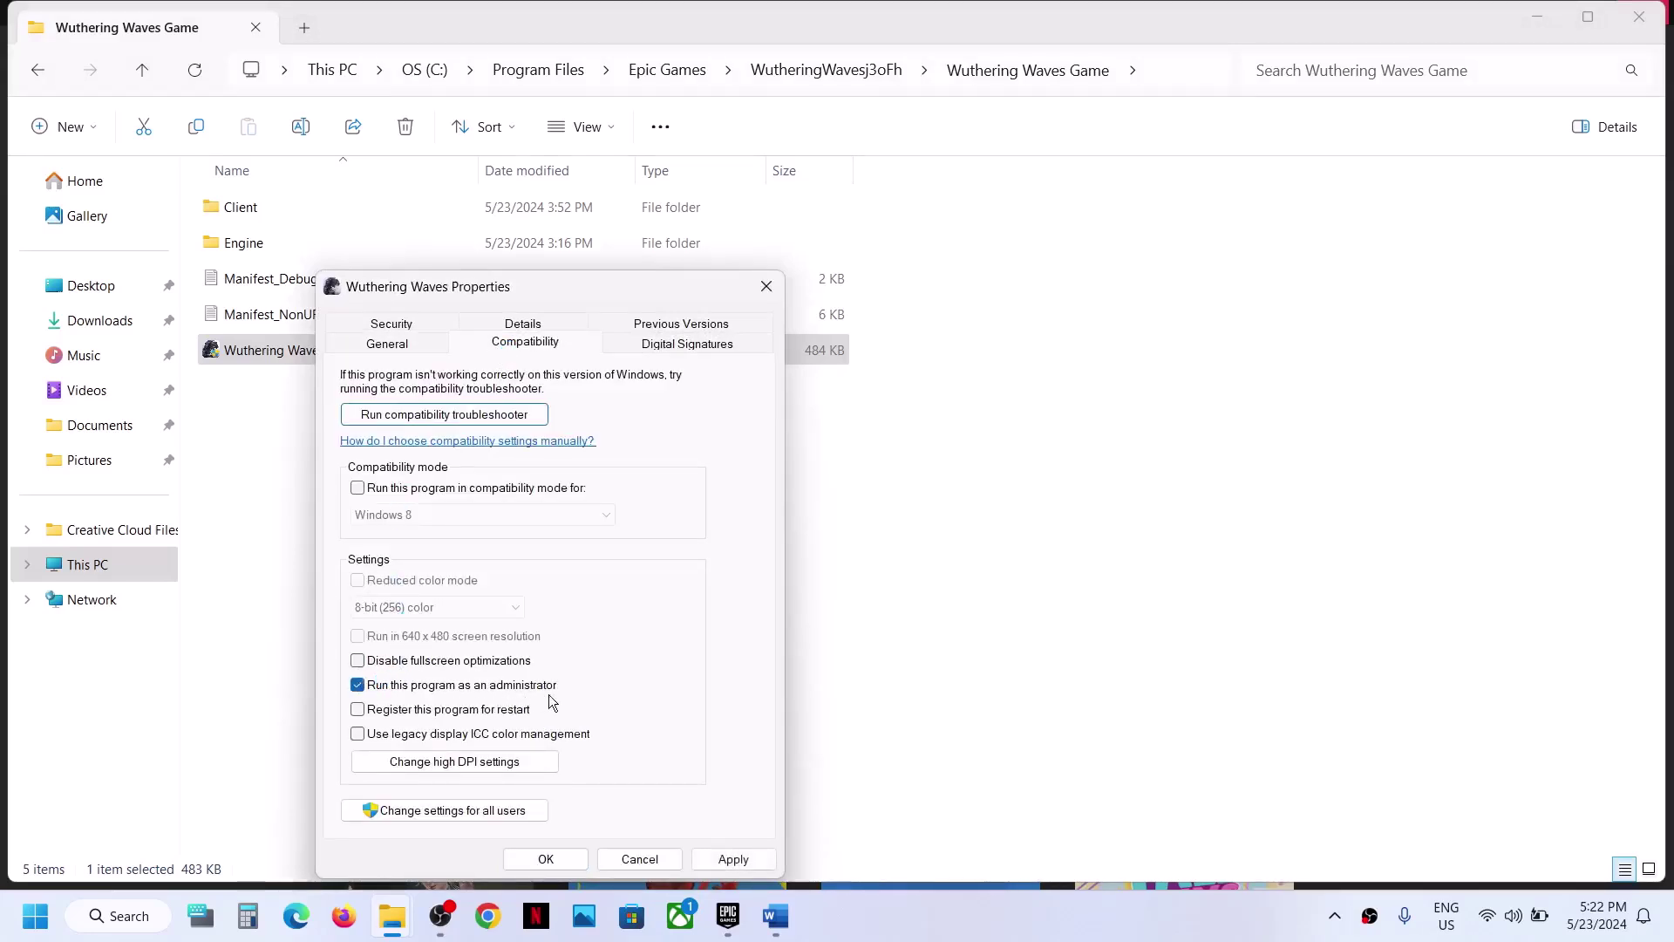
click(733, 859)
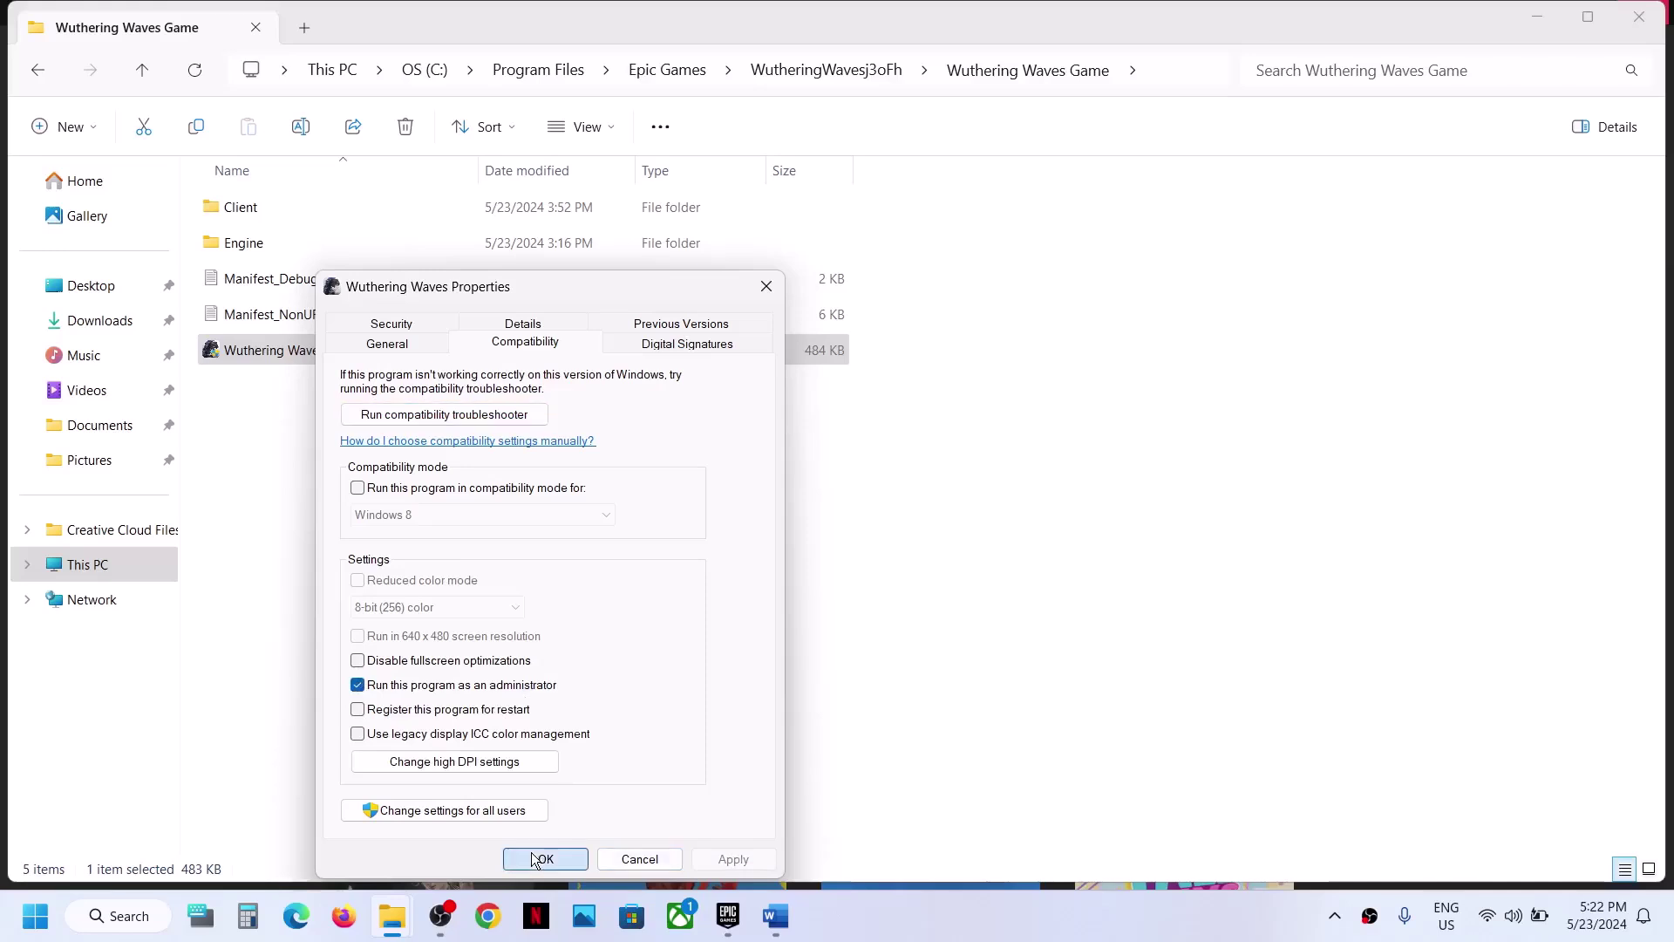
click(534, 857)
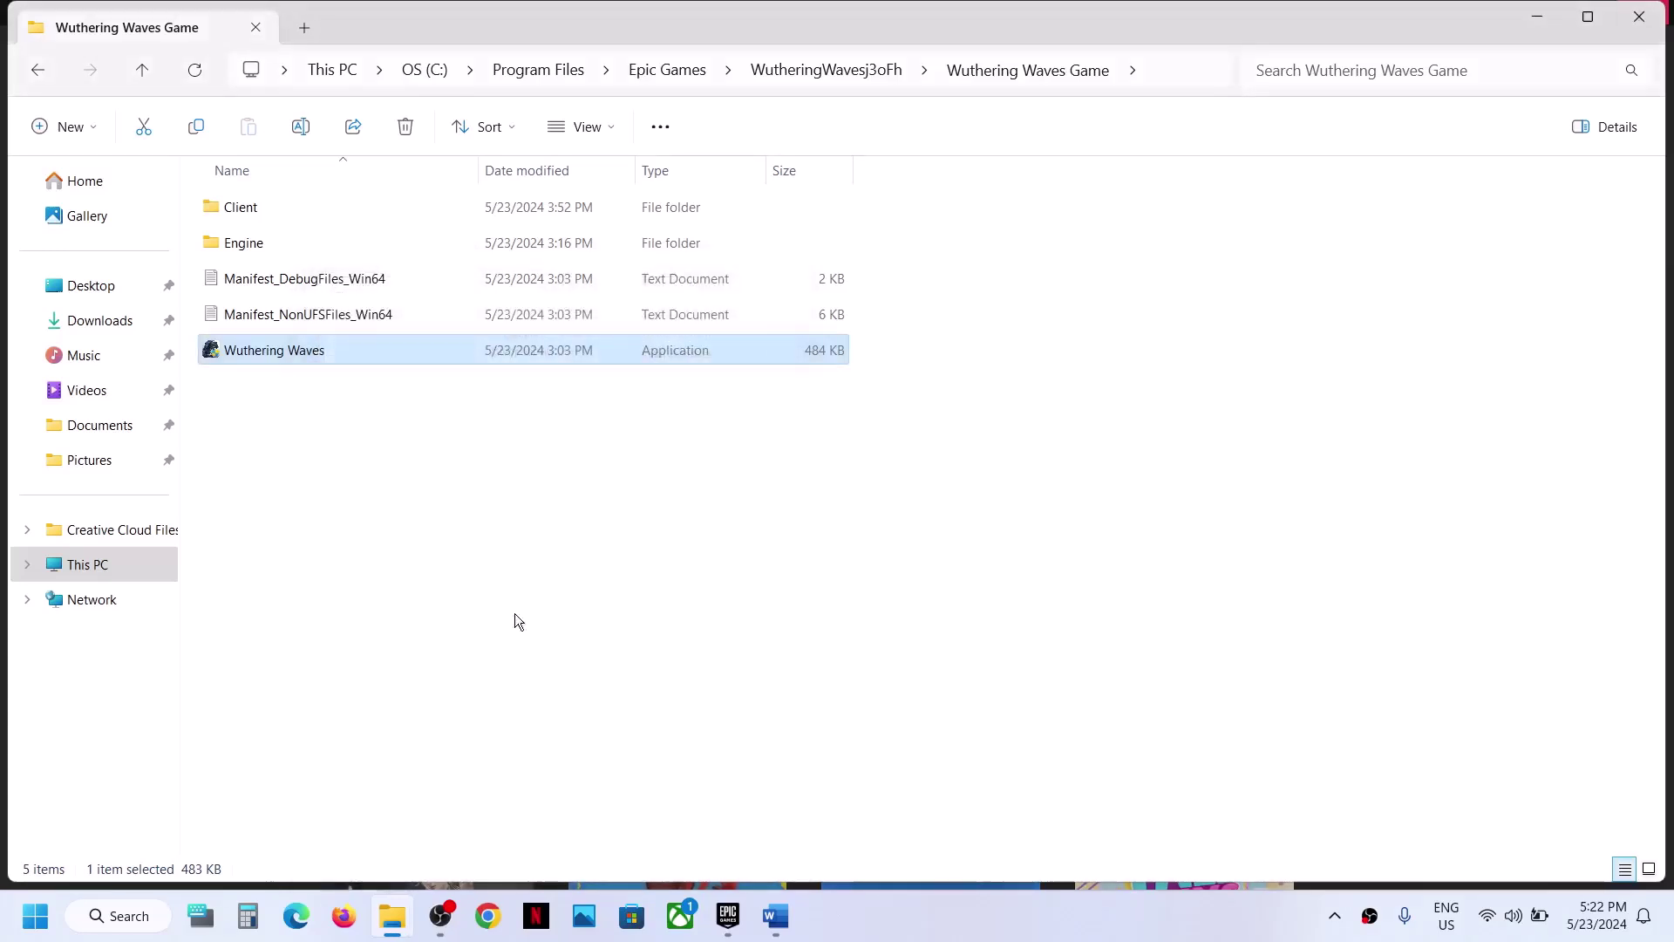
Enable compatibility mode for Windows 8 on the Wuthering Waves application and save the change.
right_click(339, 358)
click(472, 560)
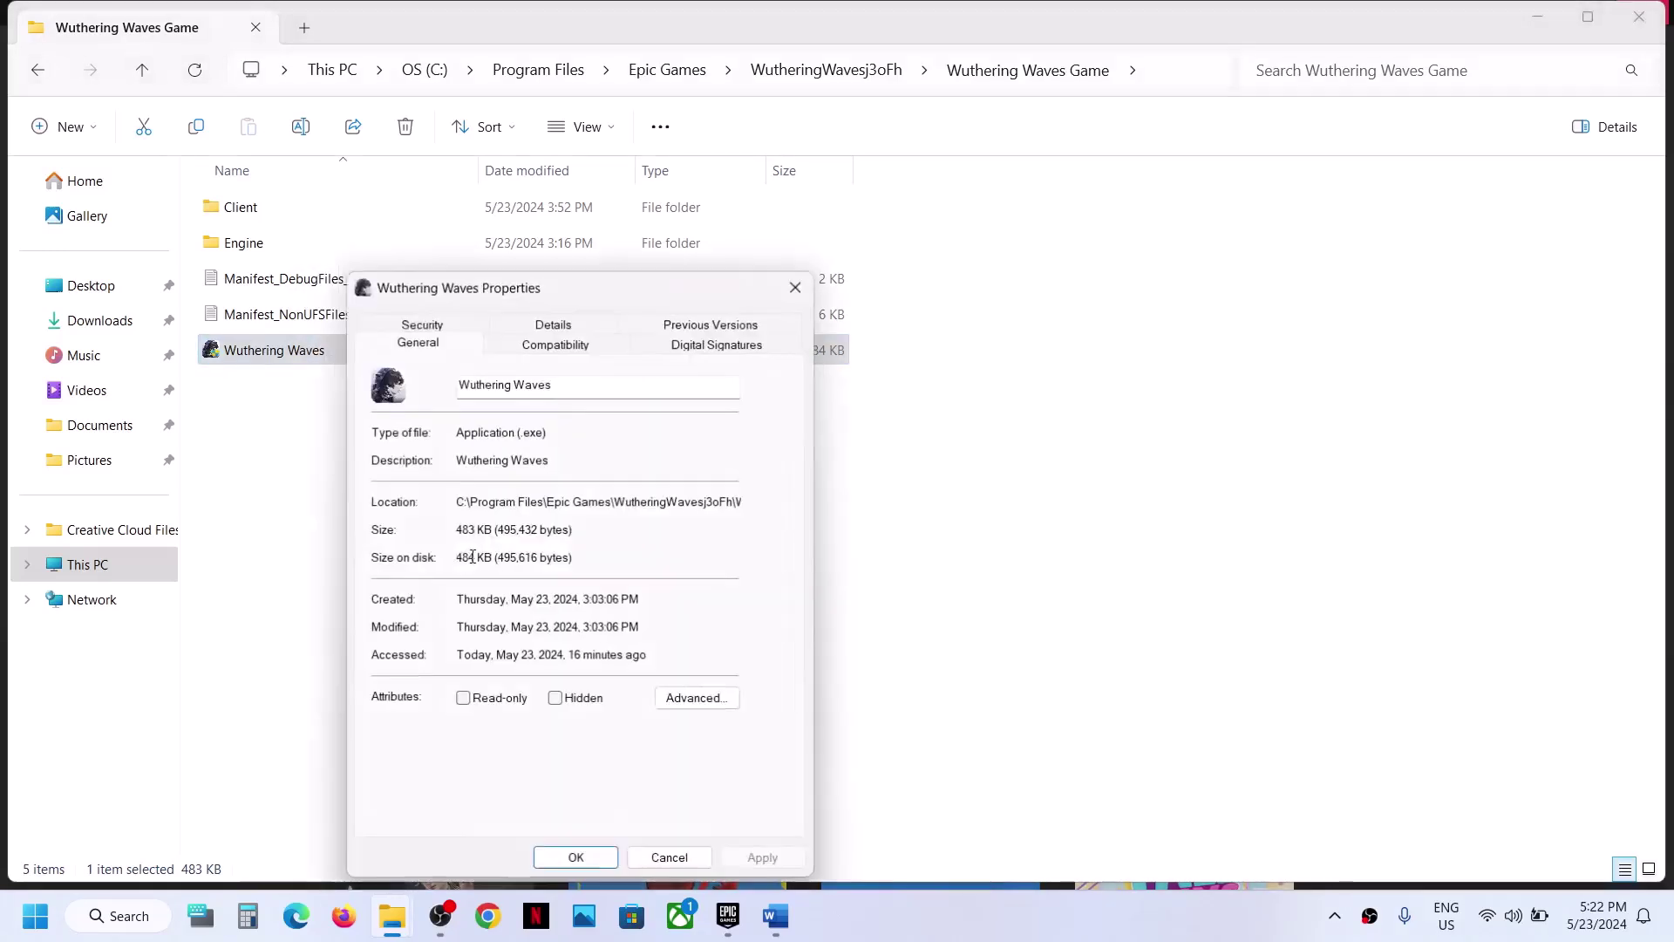
click(538, 346)
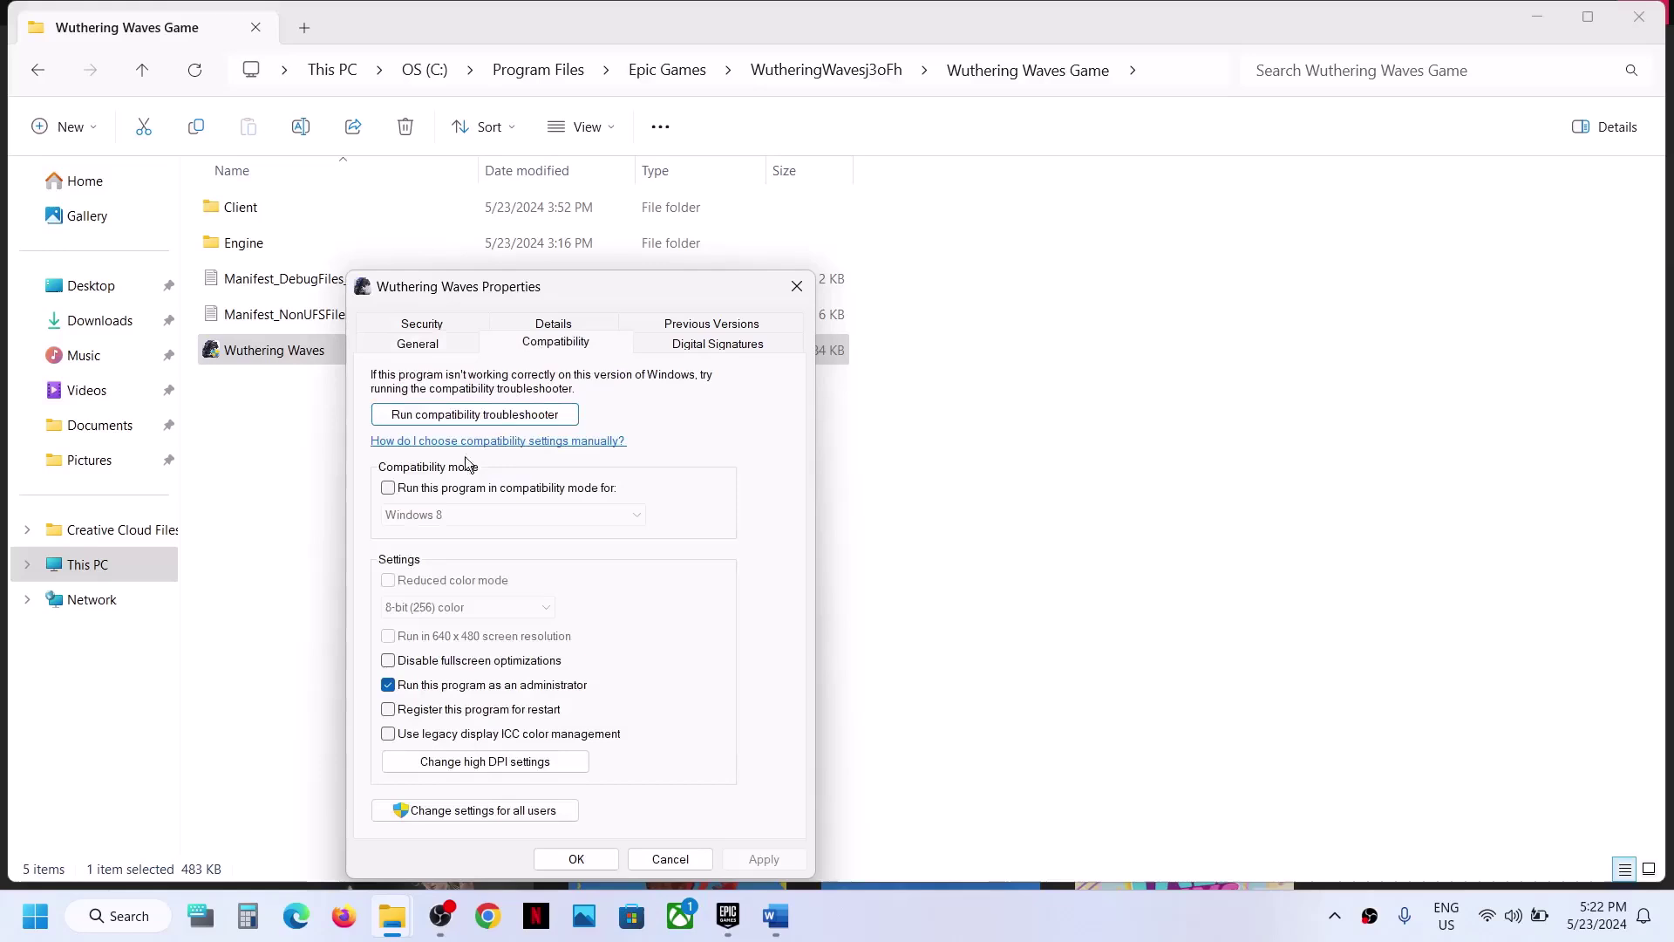
click(389, 488)
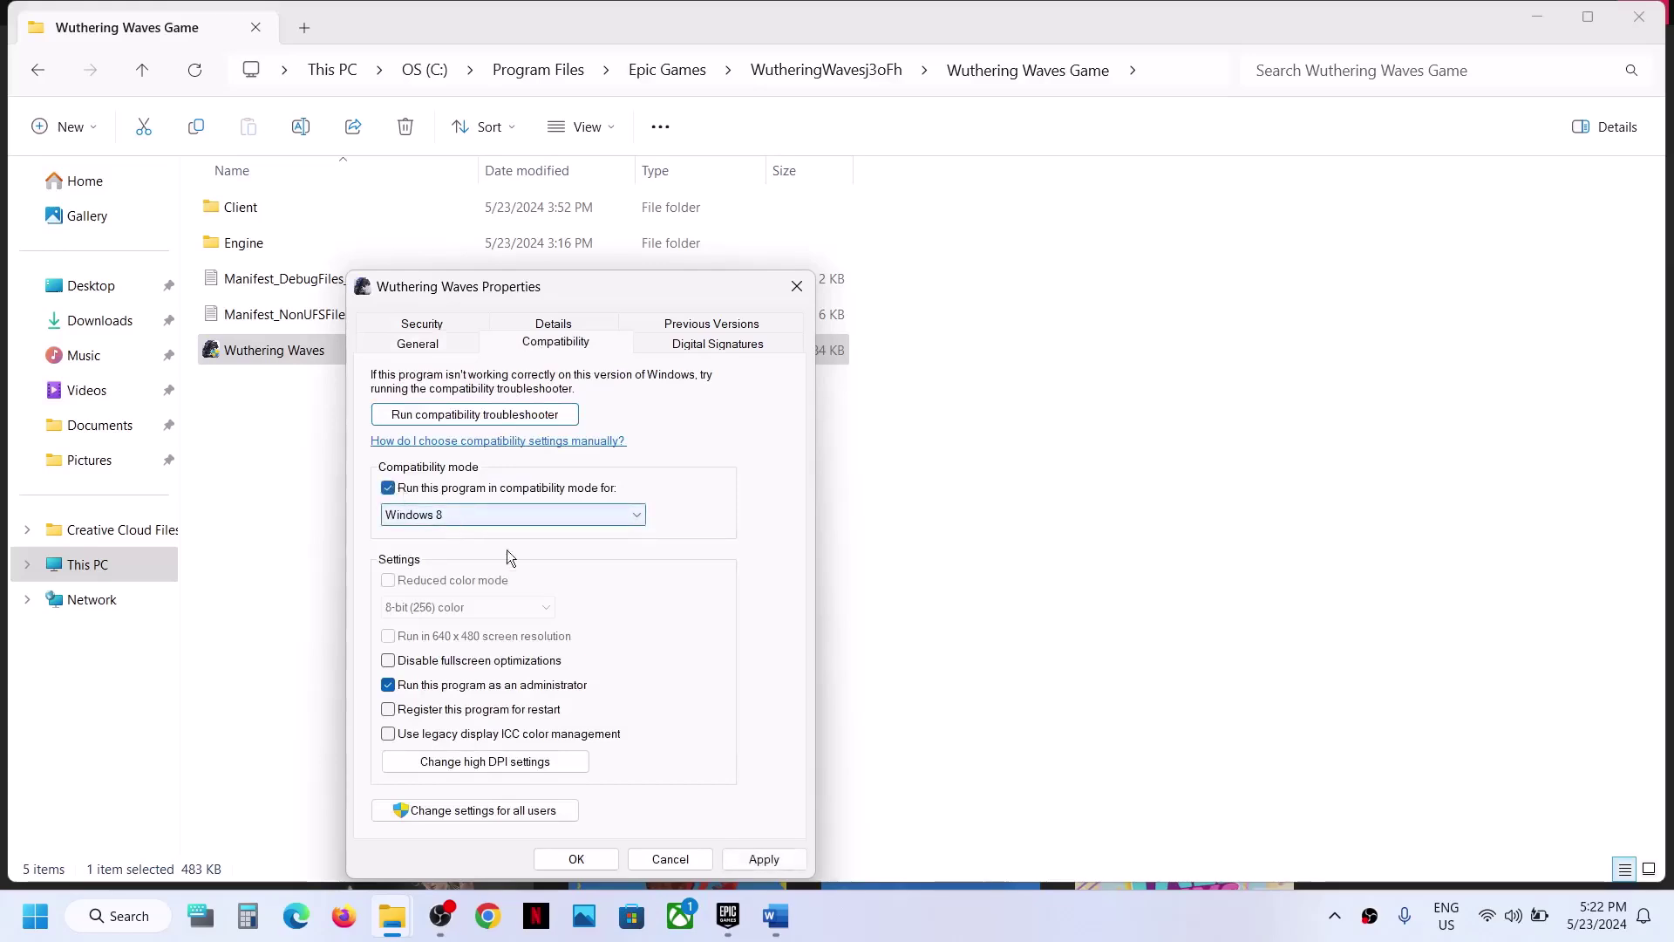
click(761, 859)
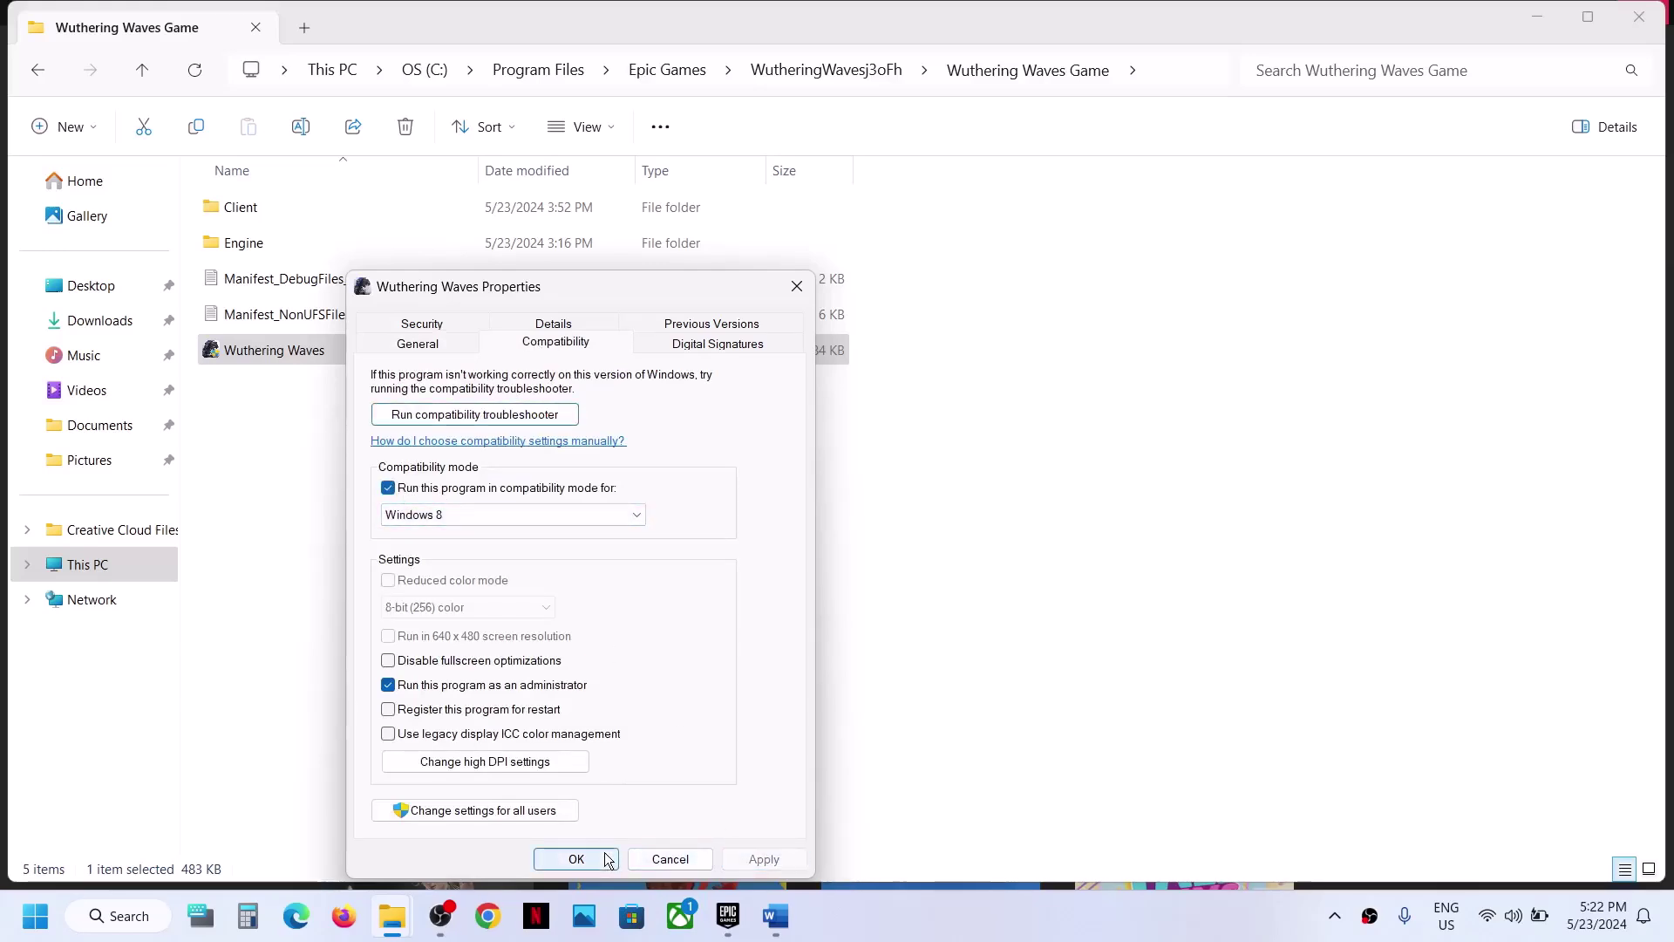
click(577, 859)
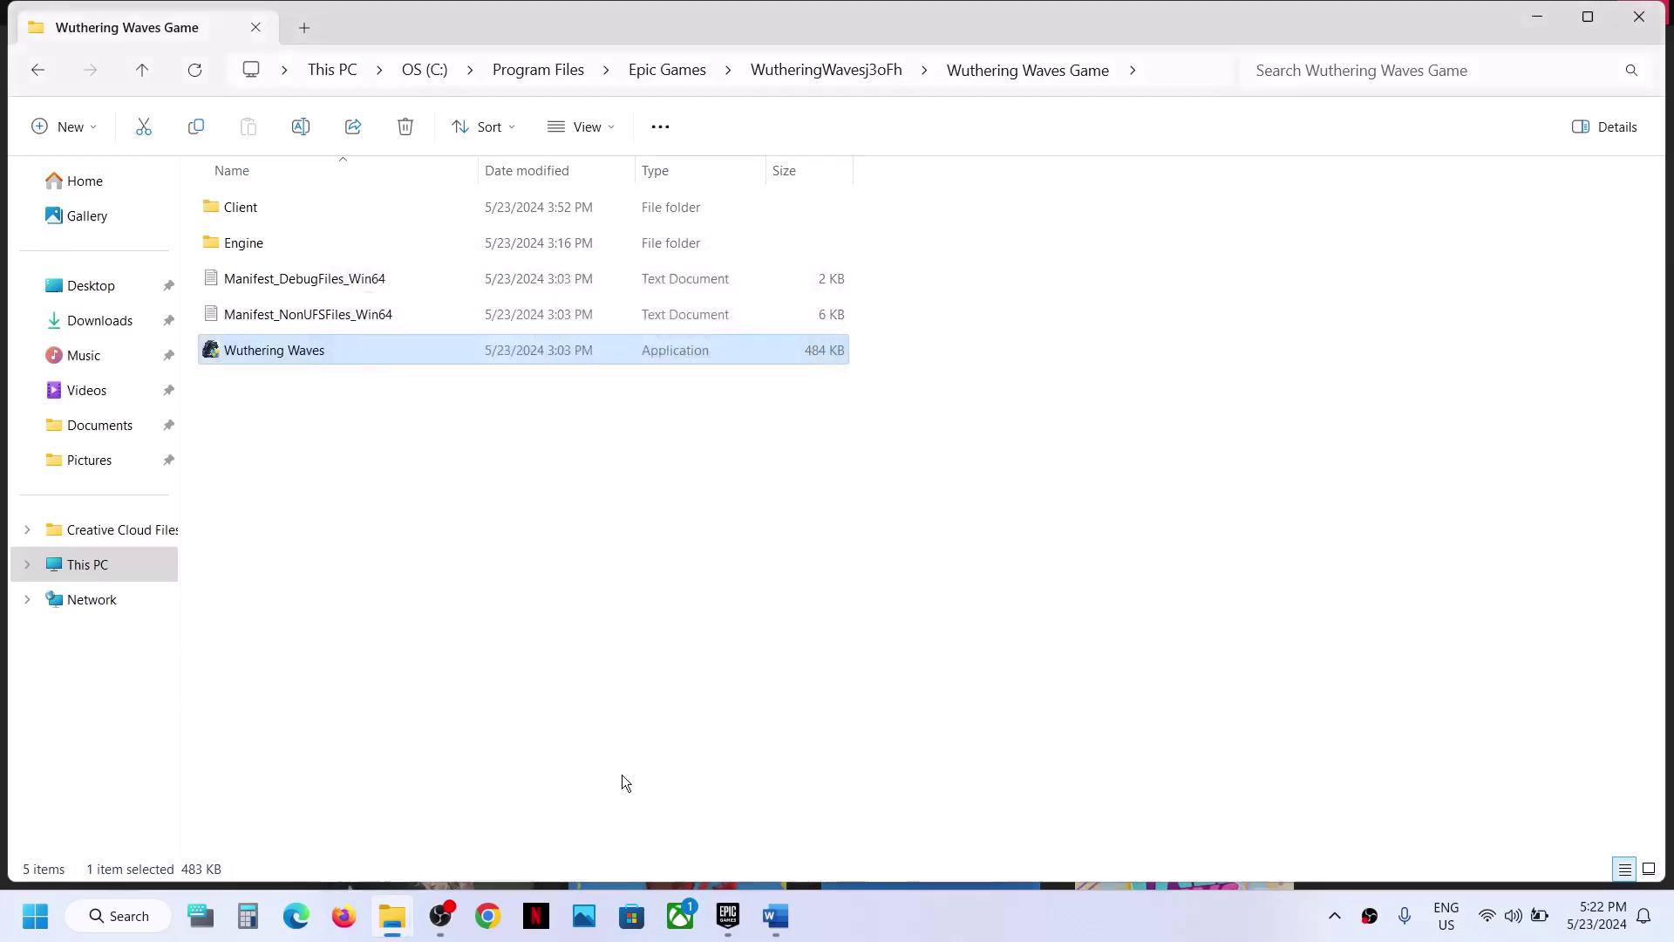
Set the Wuthering Waves application's compatibility mode to Windows 7 and apply it.
right_click(464, 353)
click(579, 578)
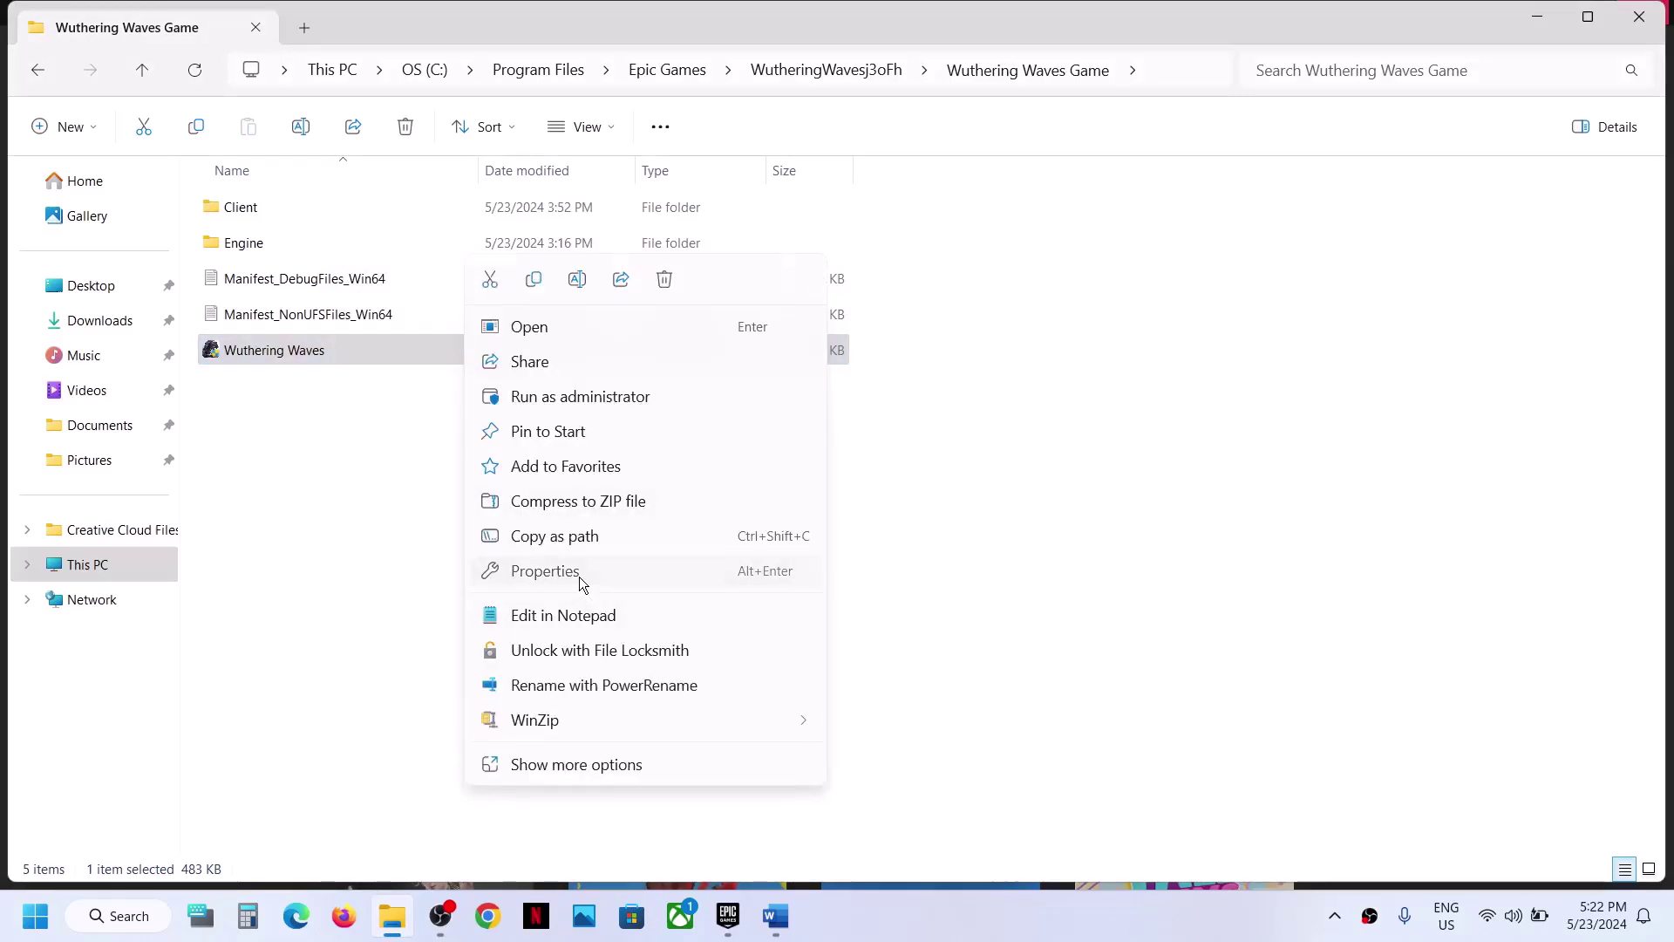
click(632, 349)
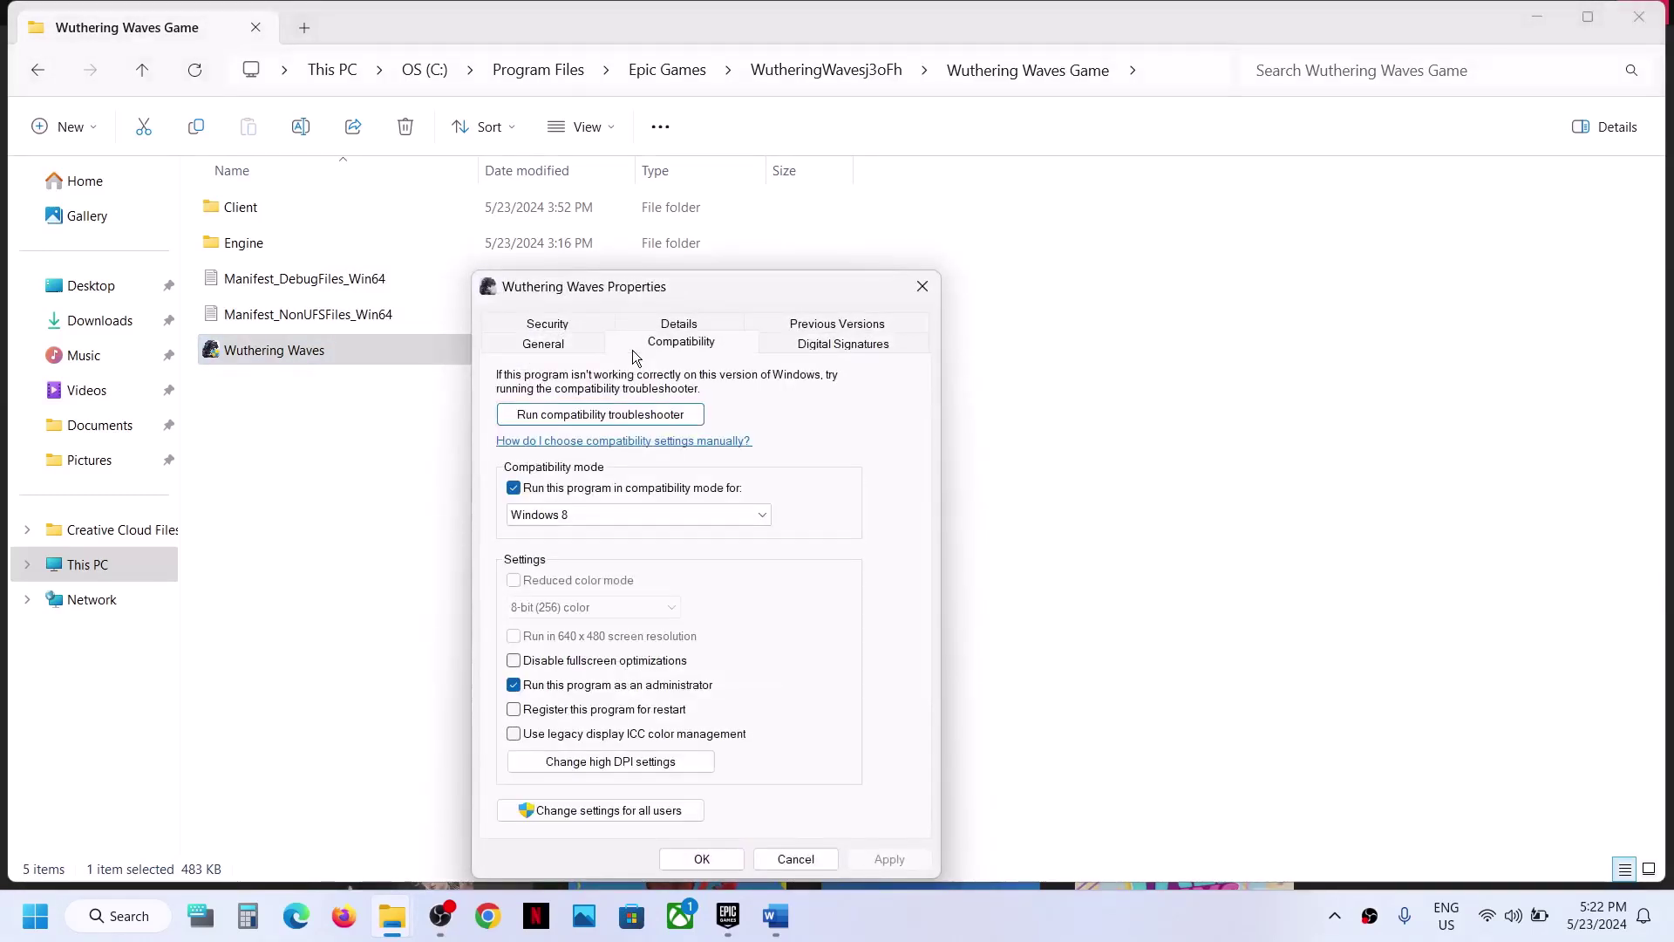
click(576, 515)
click(574, 576)
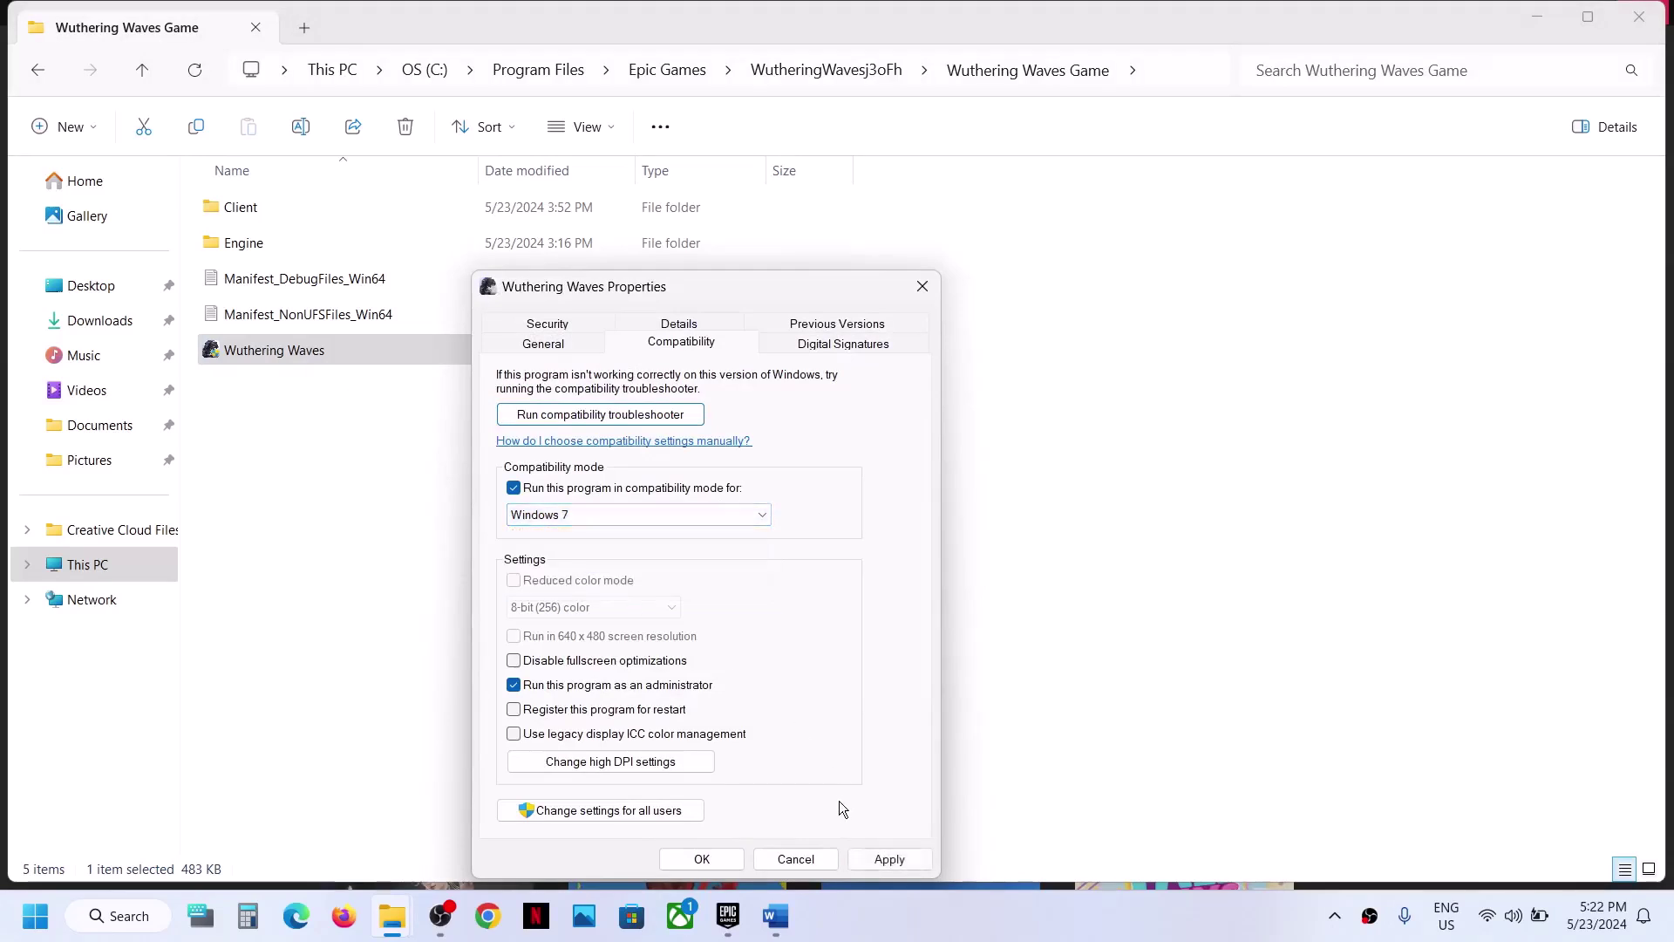
click(888, 859)
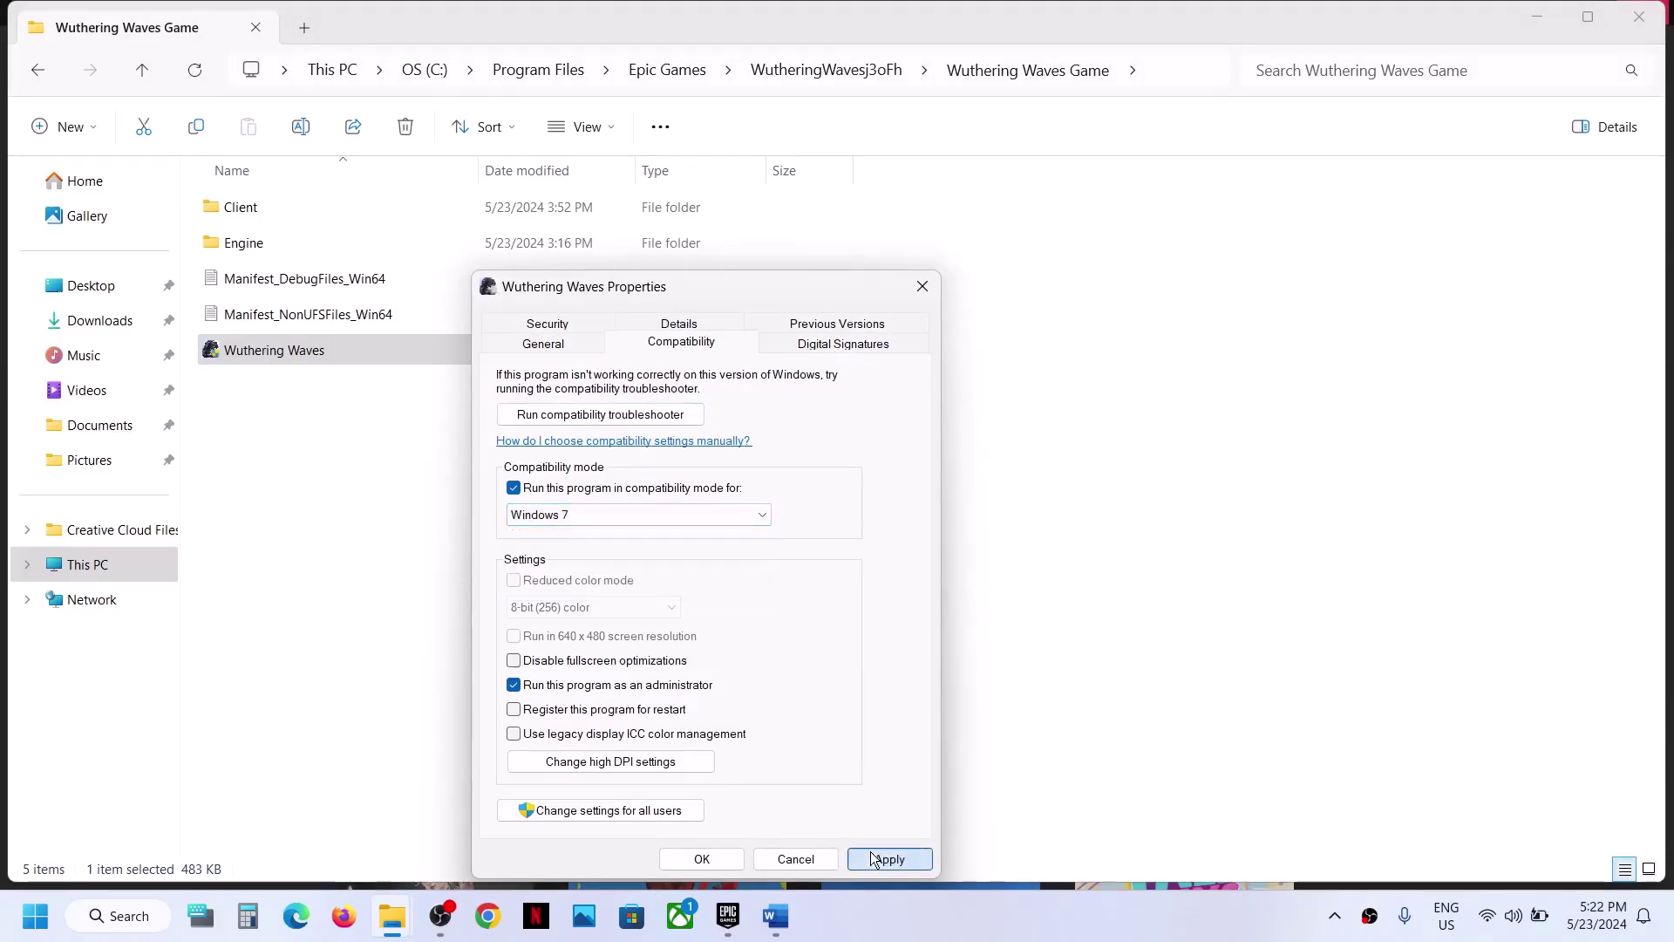
Disable fullscreen optimizations for the Wuthering Waves application in its compatibility properties and save the change.
click(699, 855)
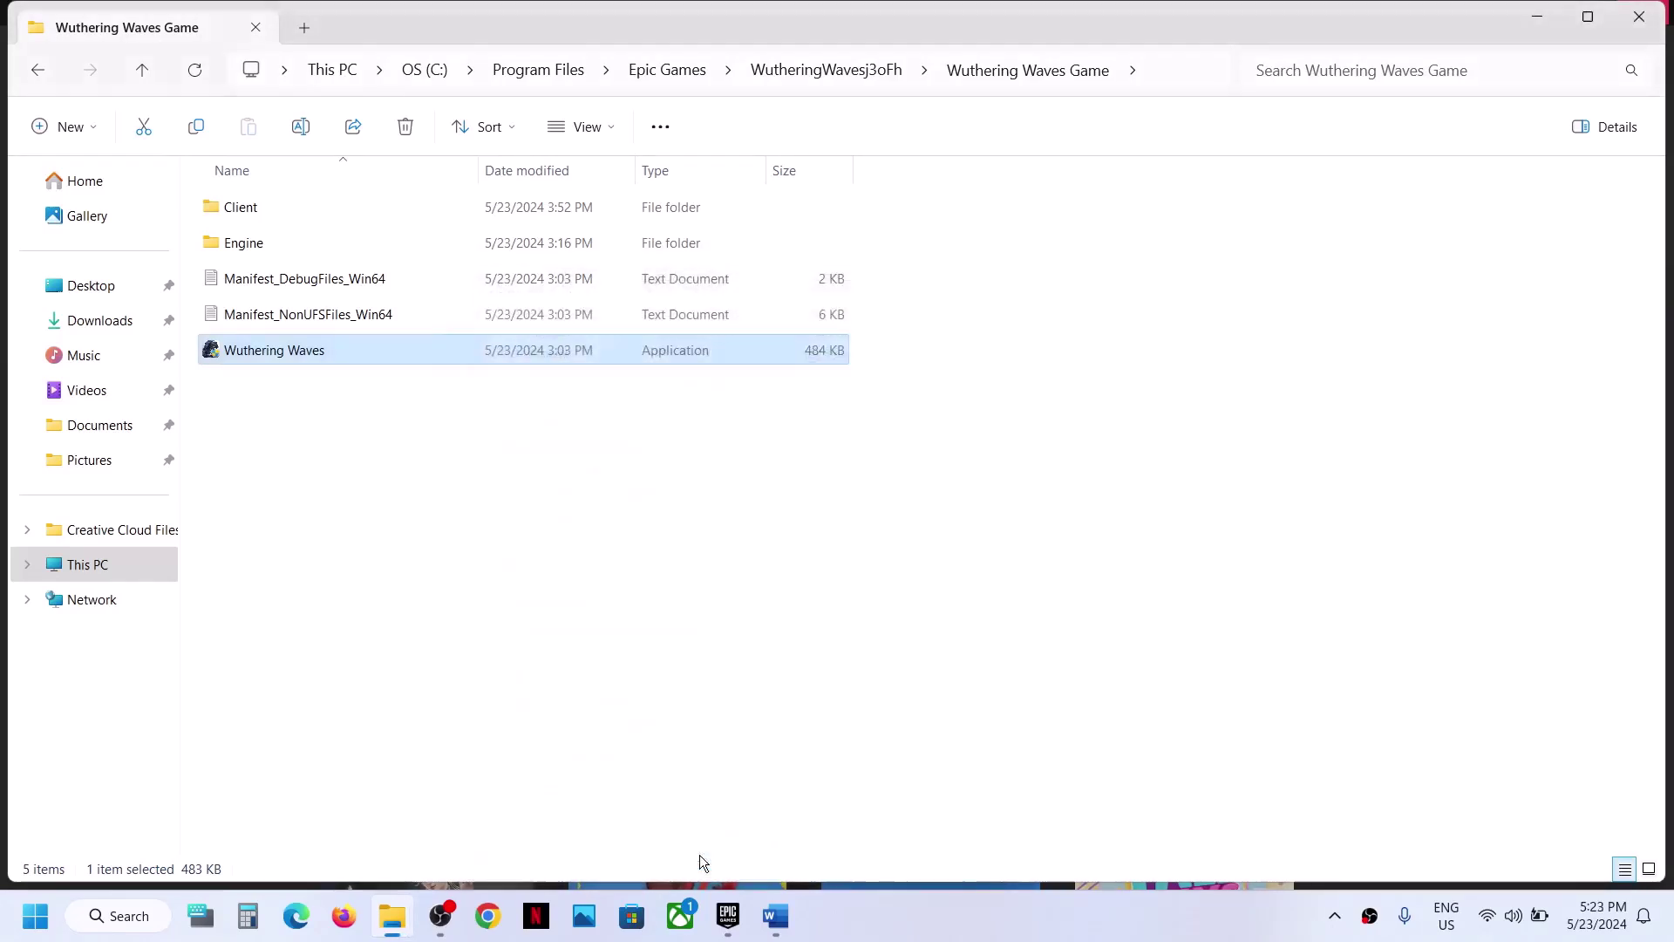
right_click(434, 349)
click(584, 569)
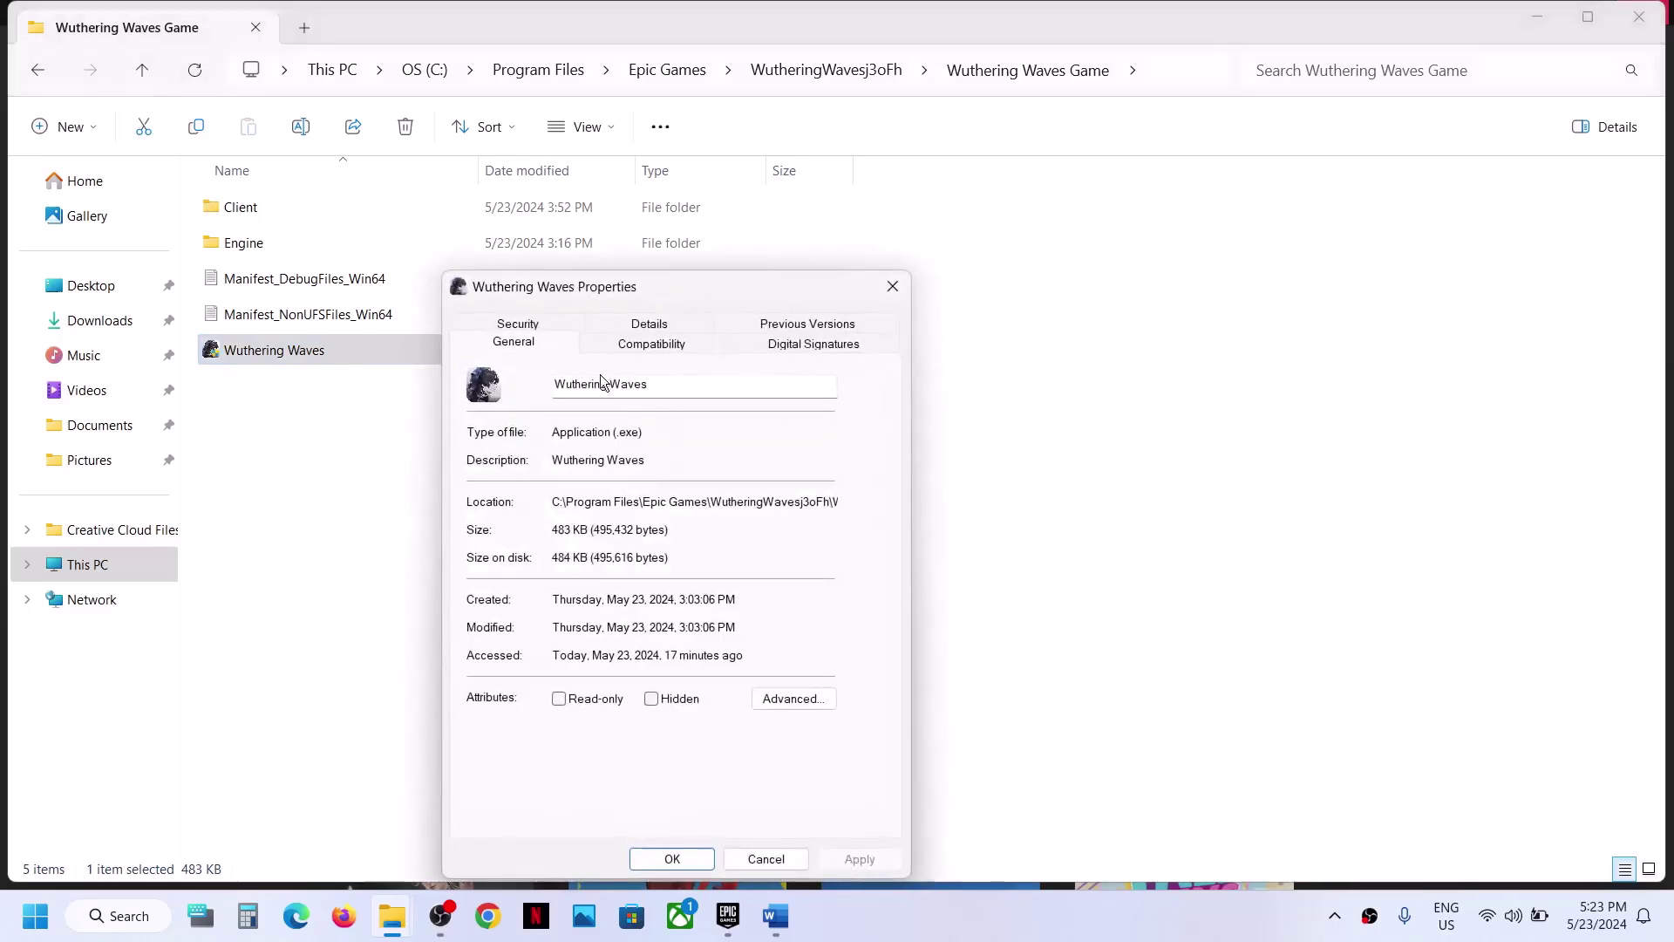
click(609, 341)
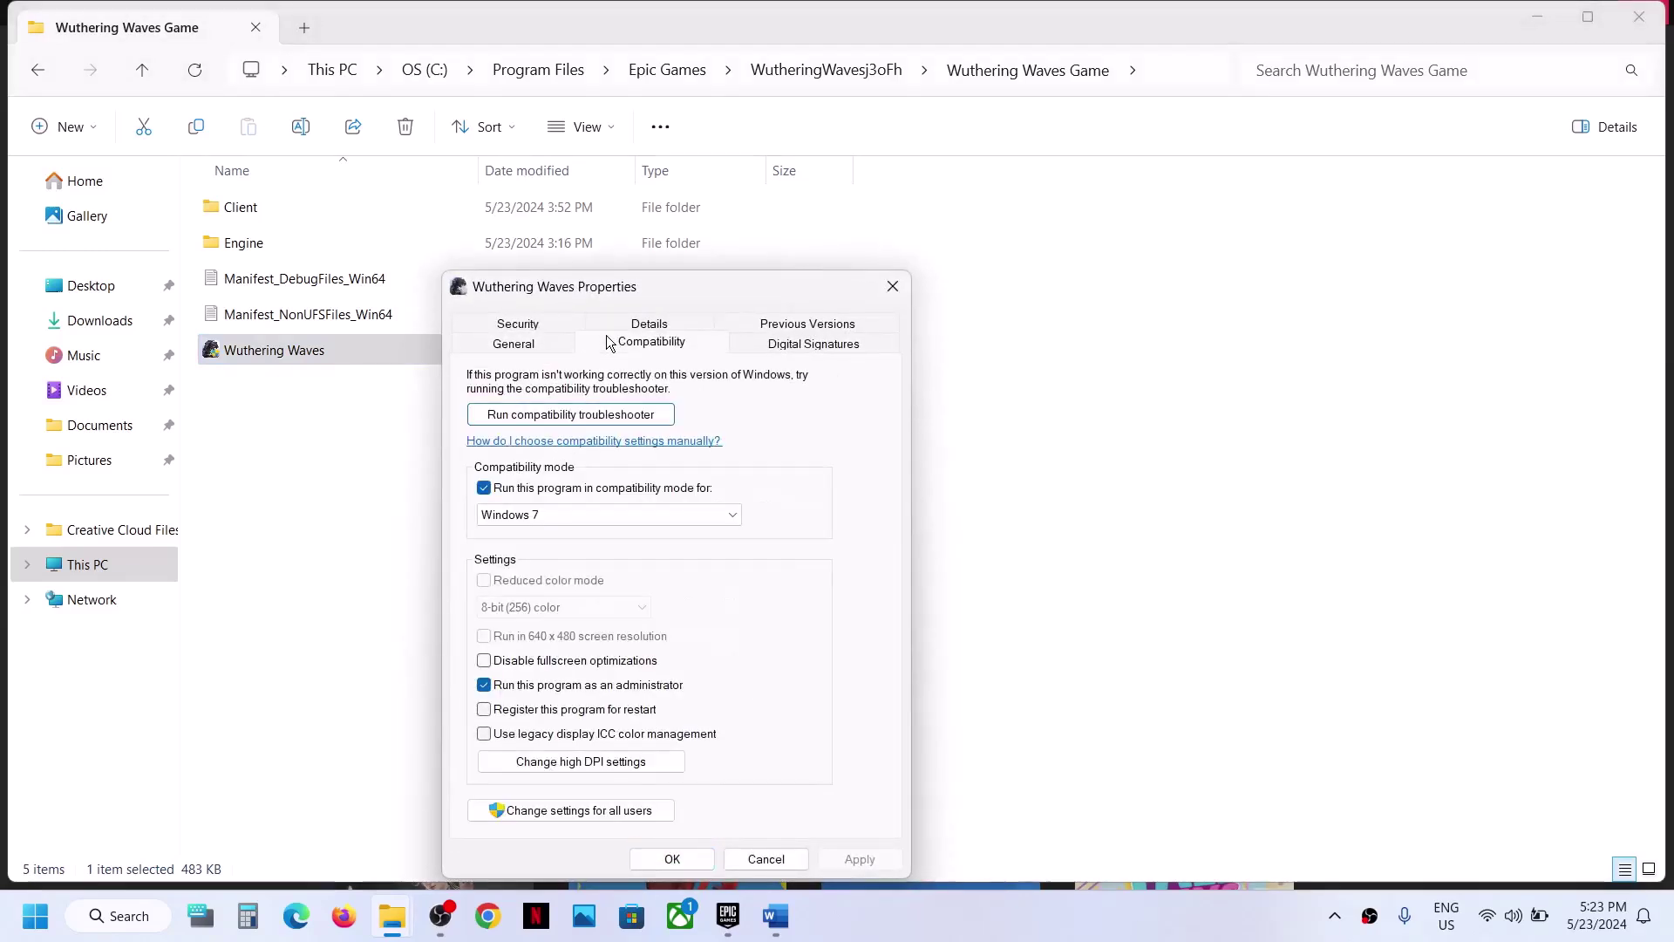
click(484, 661)
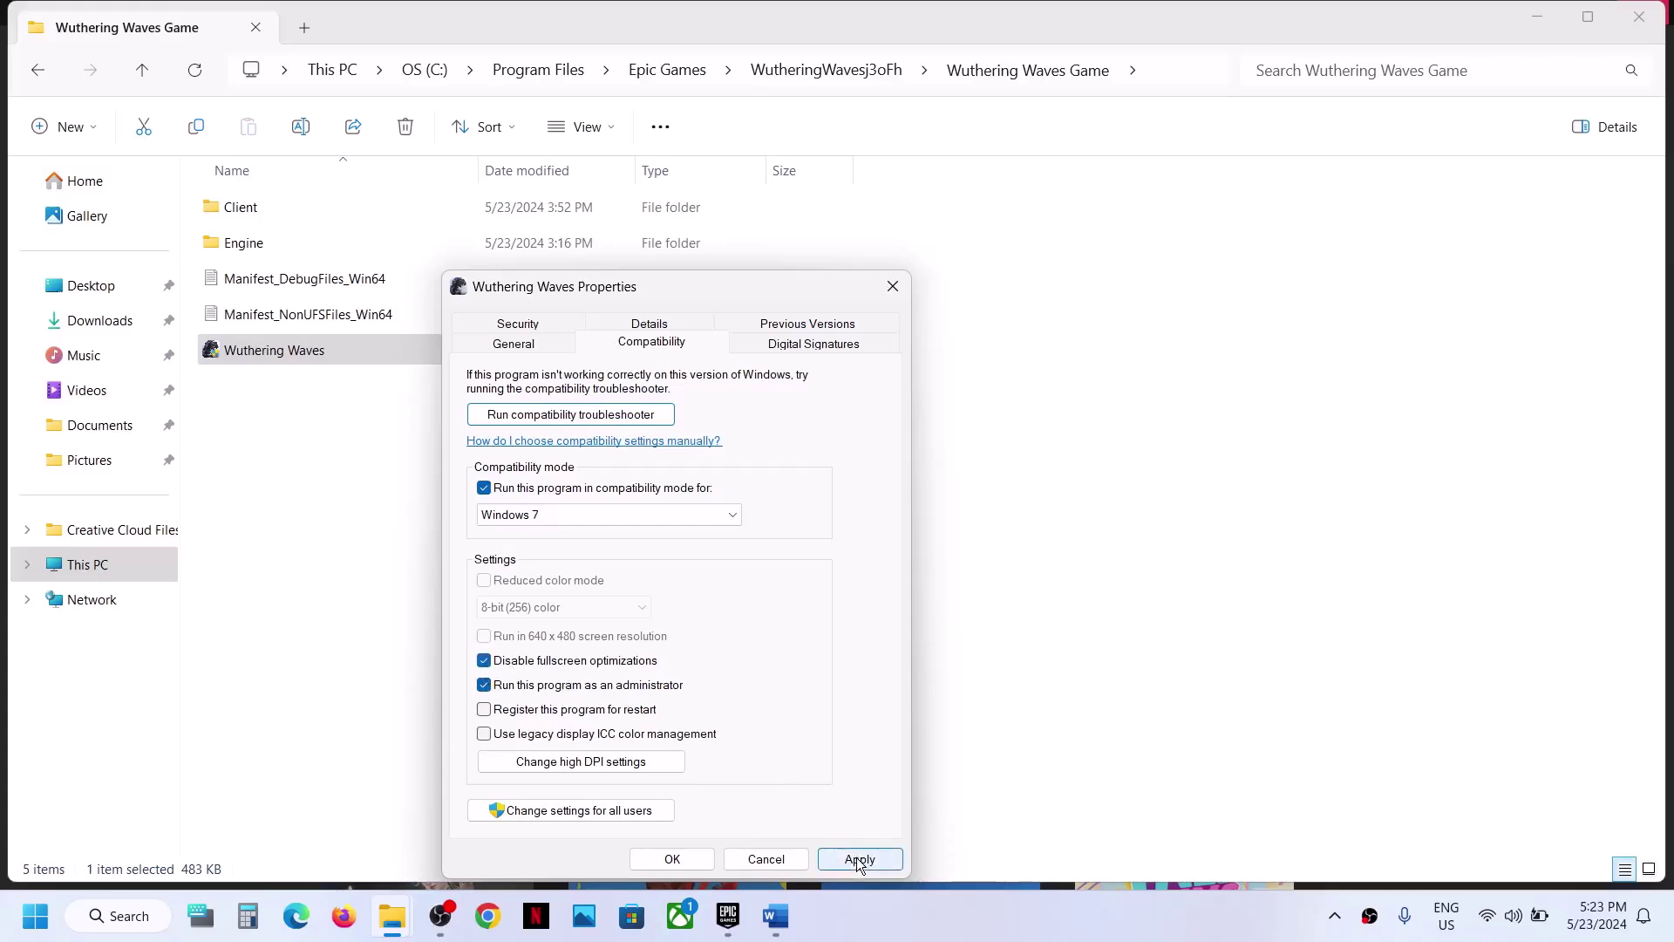
click(673, 859)
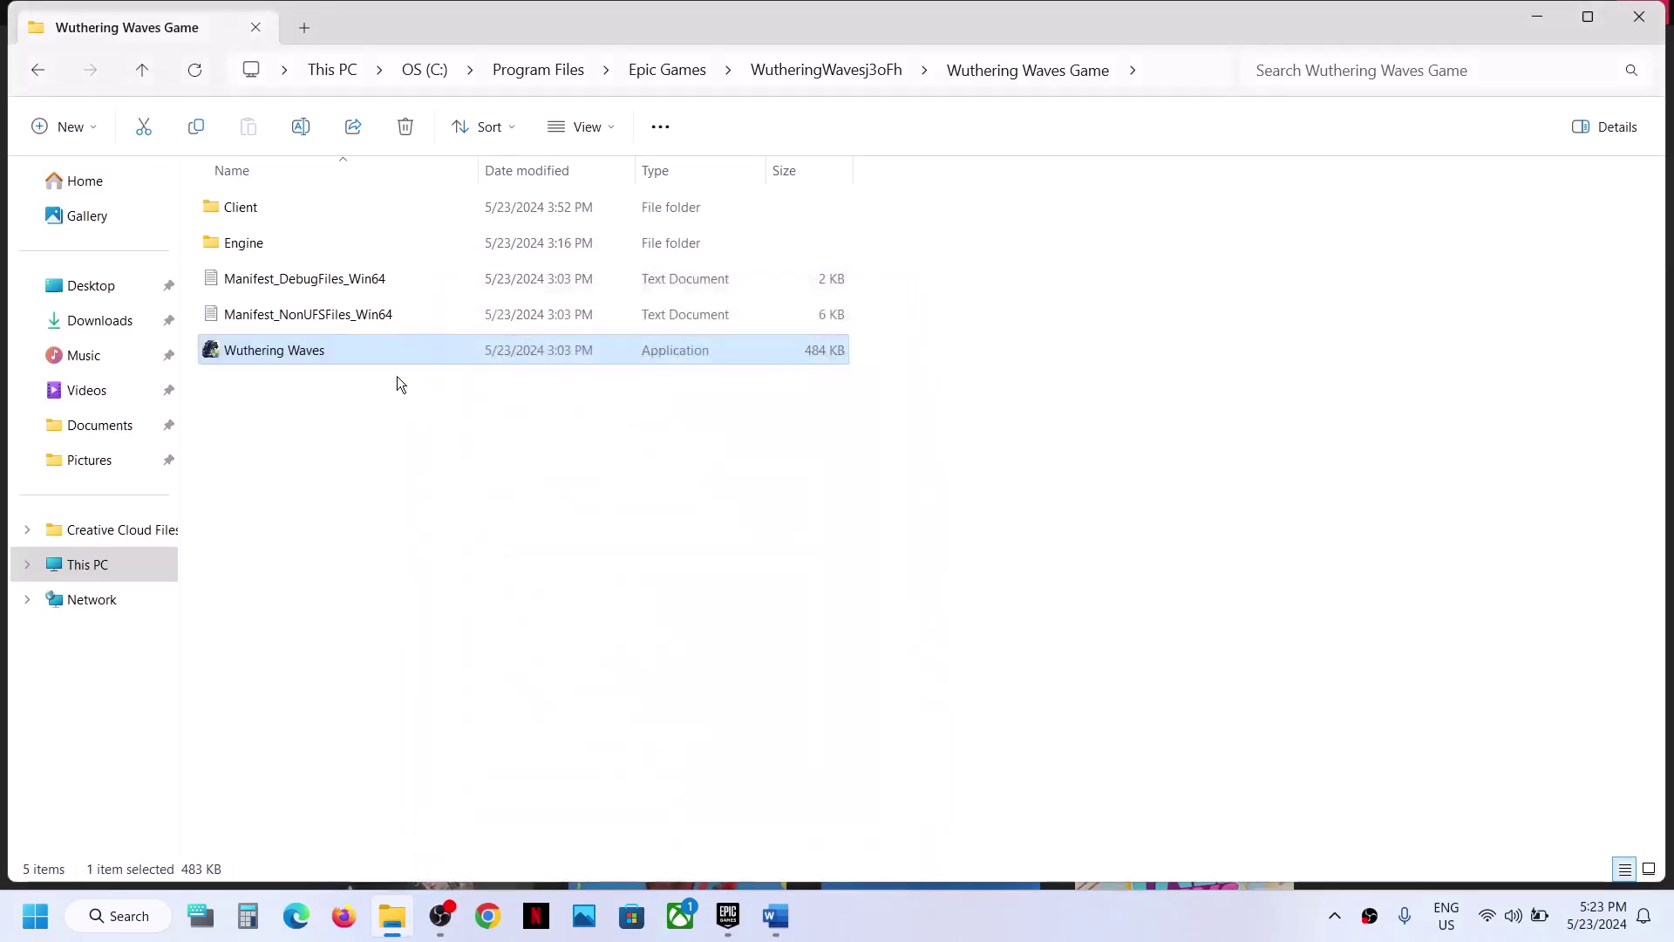
Turn off compatibility mode, the fullscreen optimizations override and run as administrator for the Wuthering Waves application, and save the changes.
right_click(340, 343)
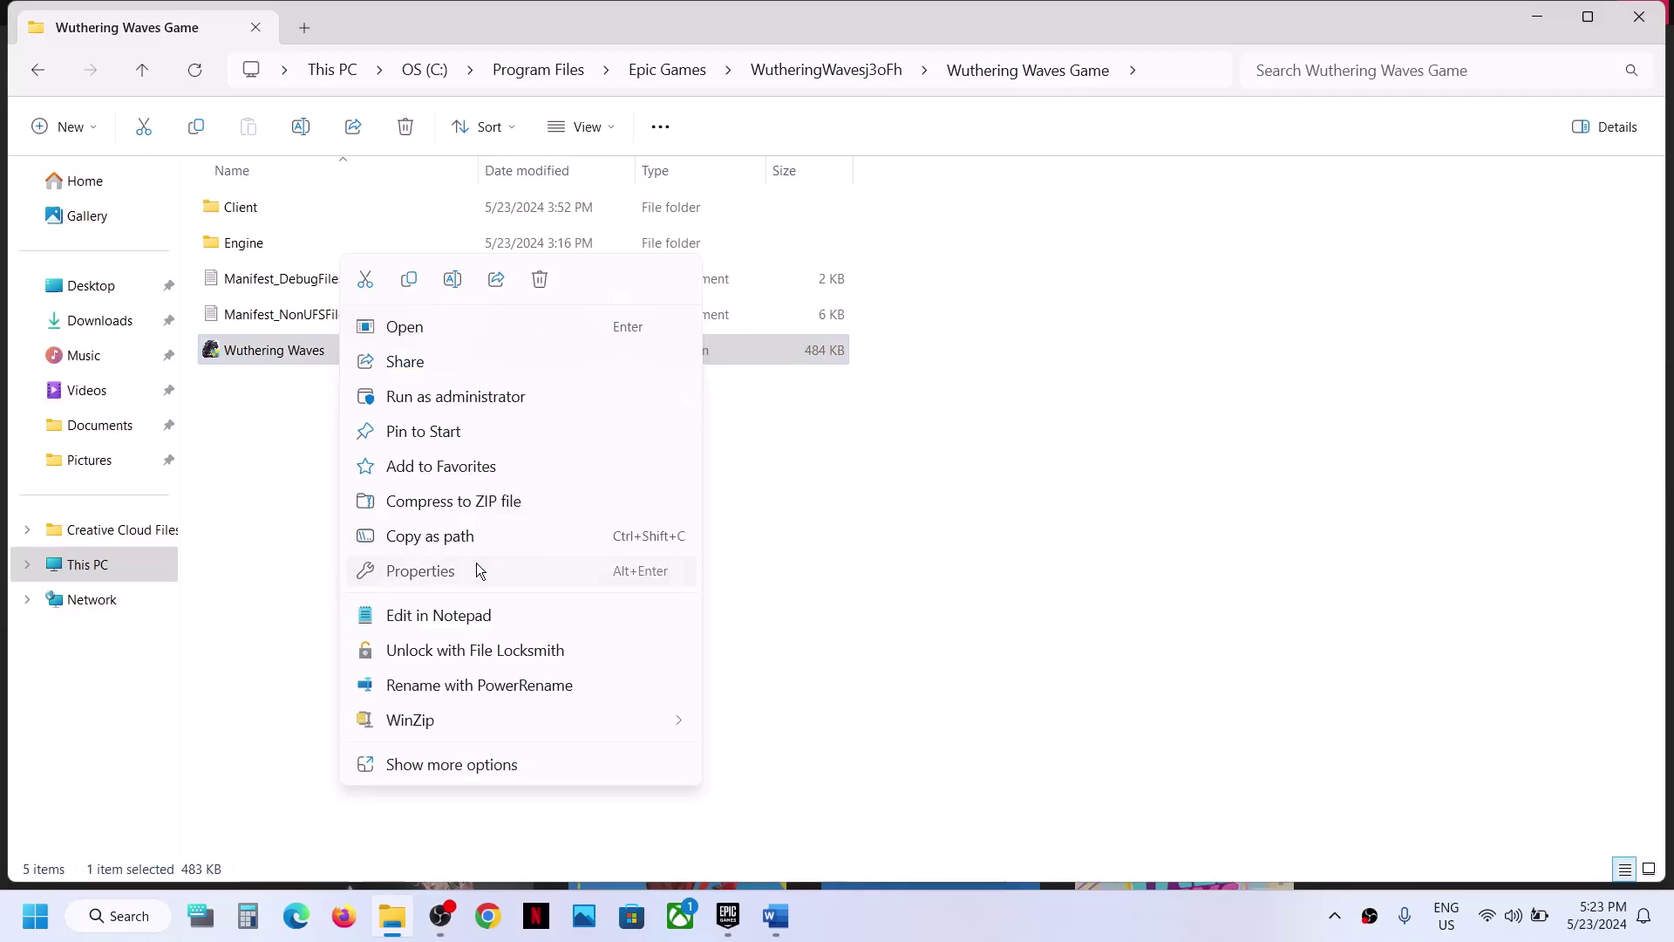
click(586, 567)
click(614, 349)
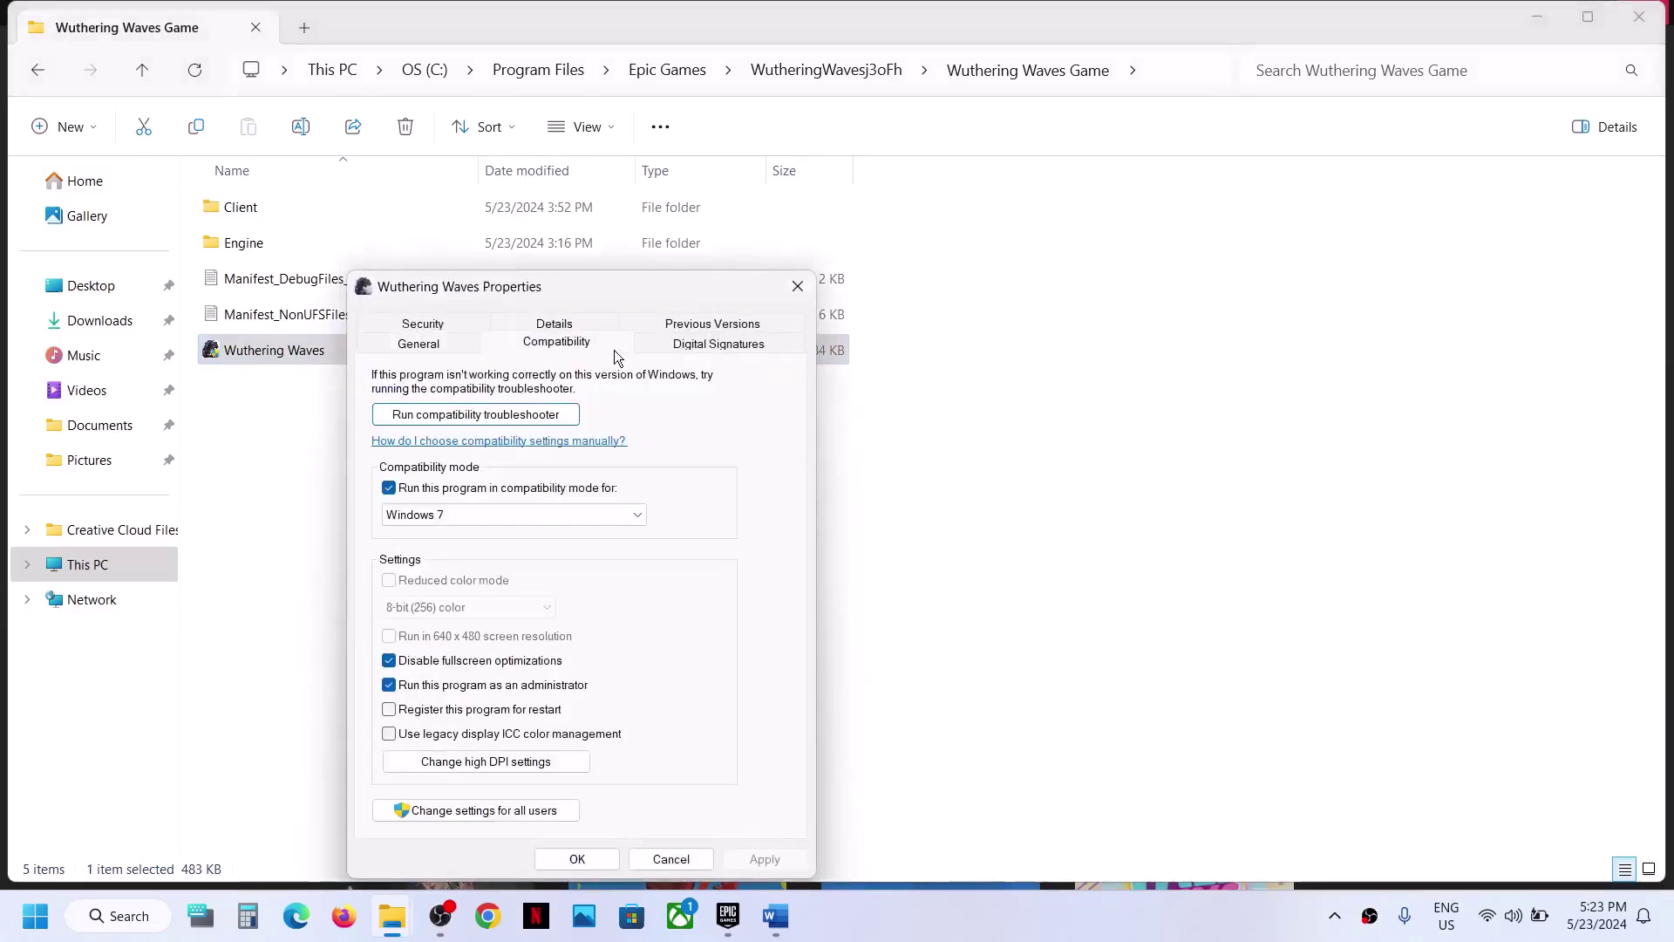
click(391, 489)
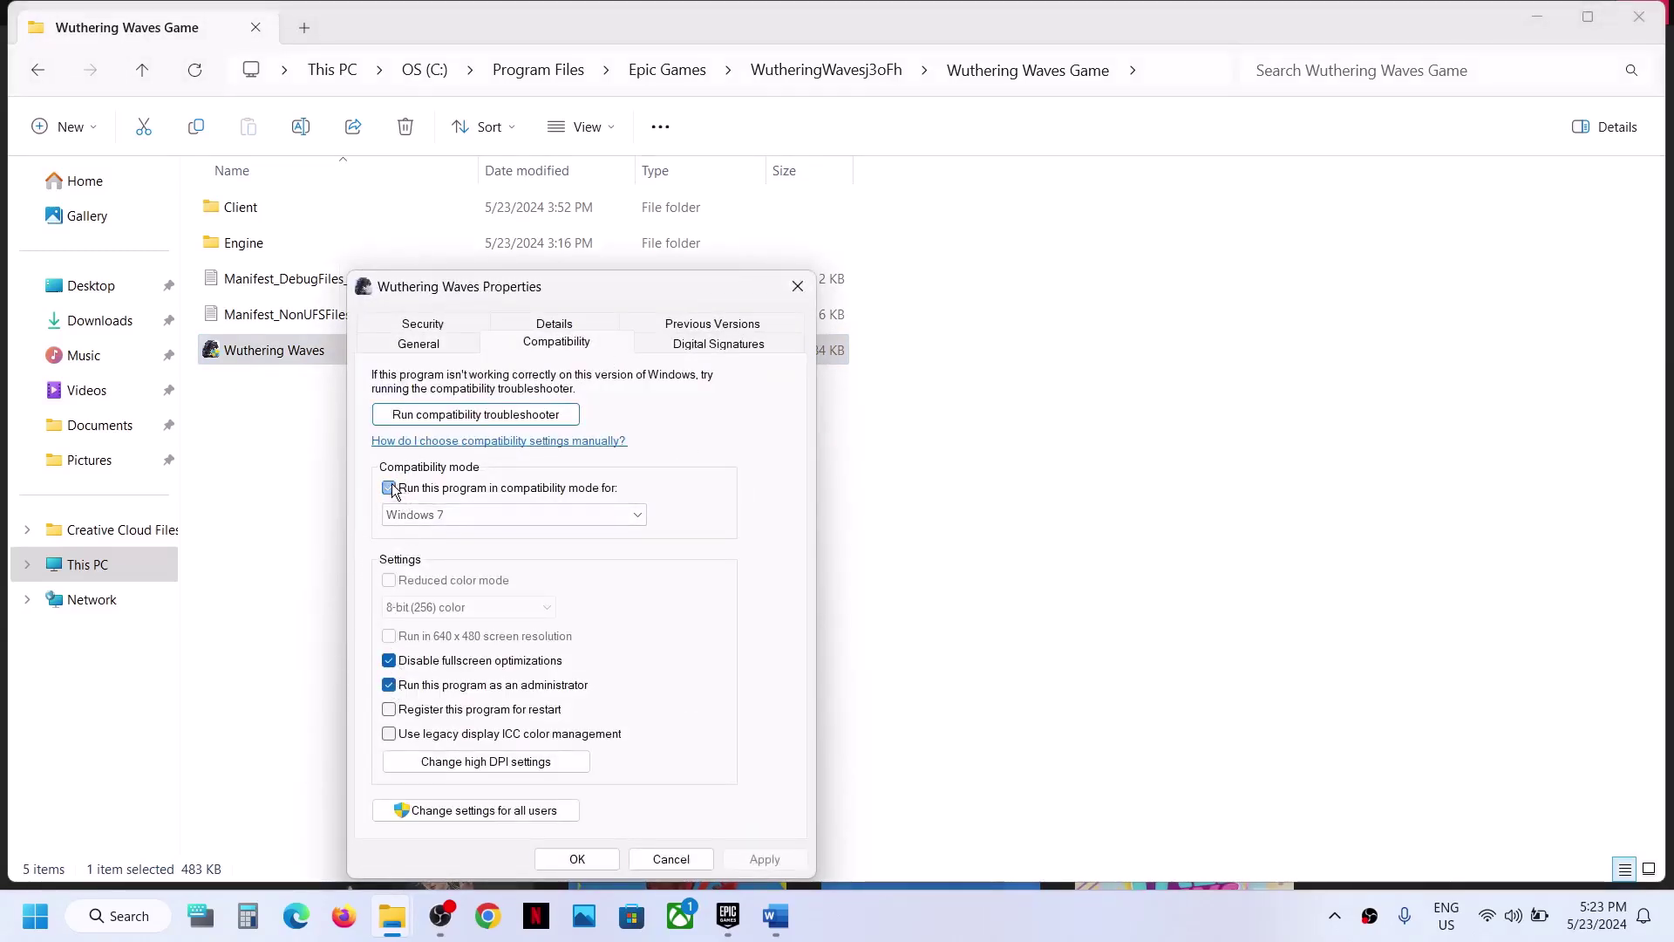
click(389, 661)
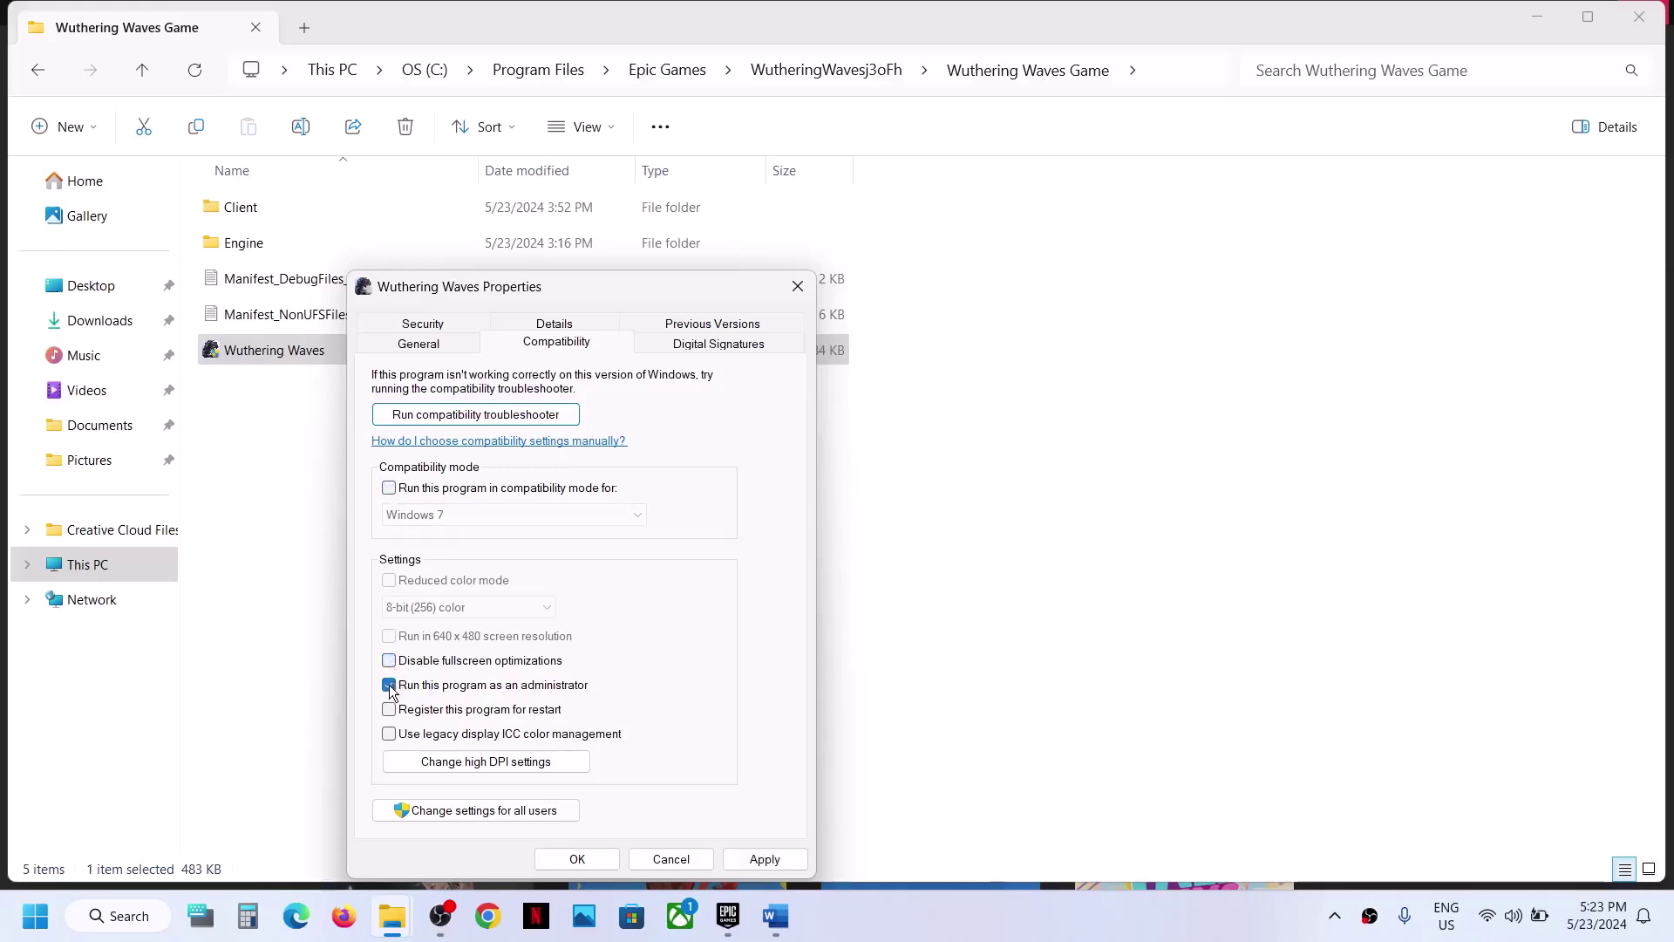
click(390, 686)
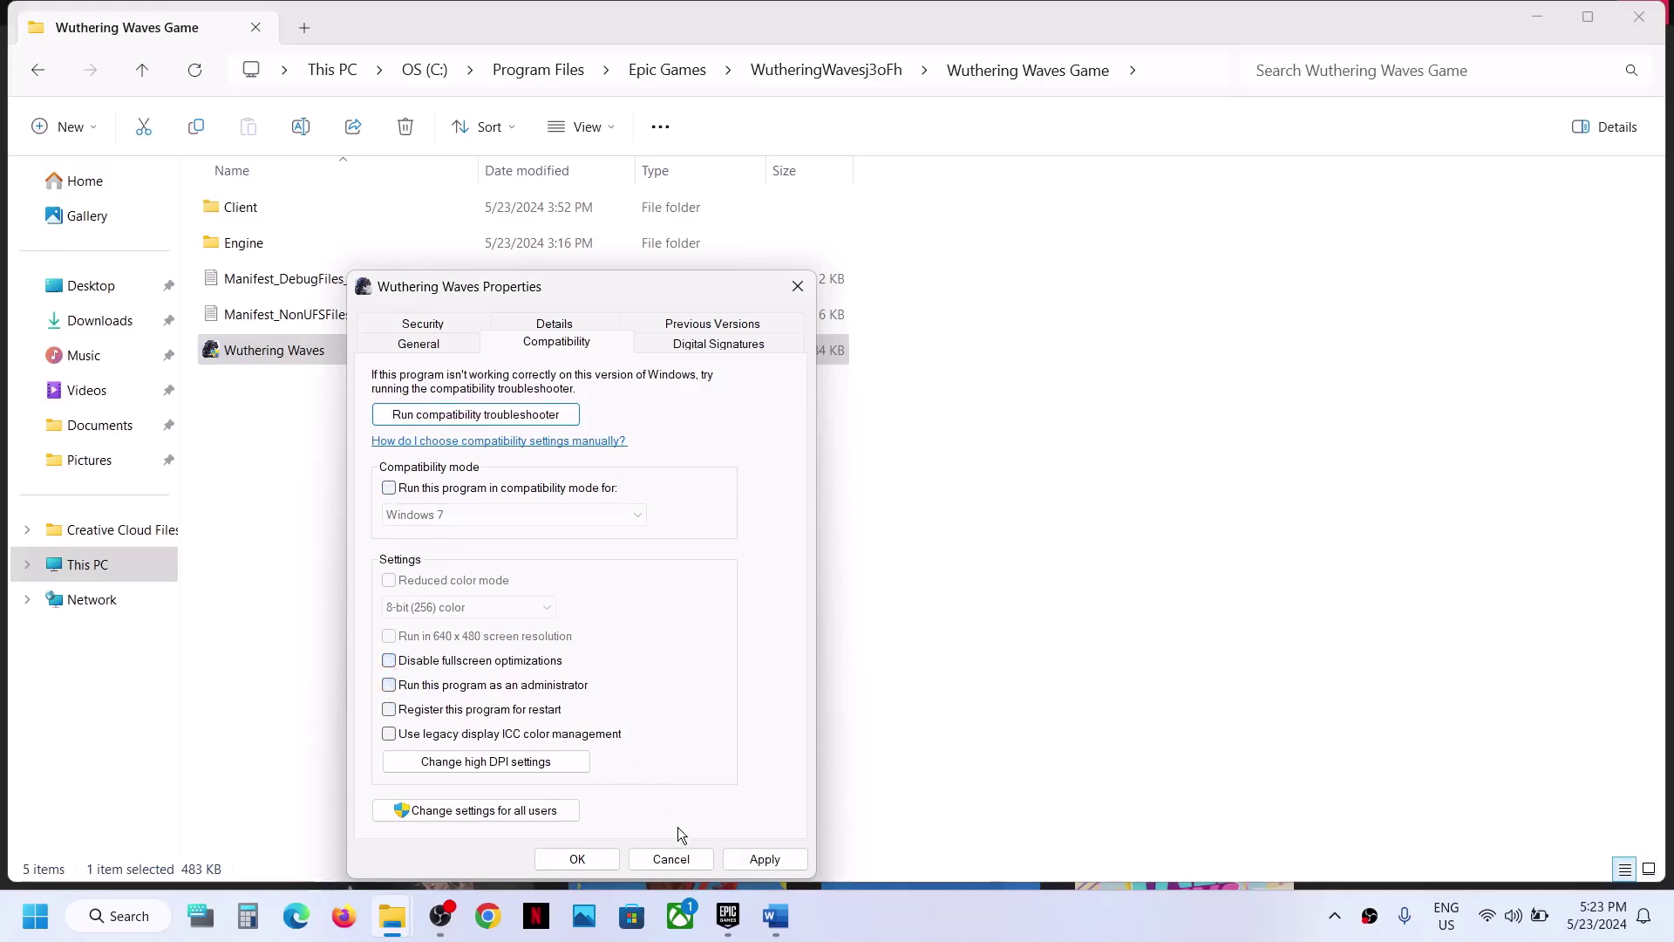
click(757, 859)
click(593, 859)
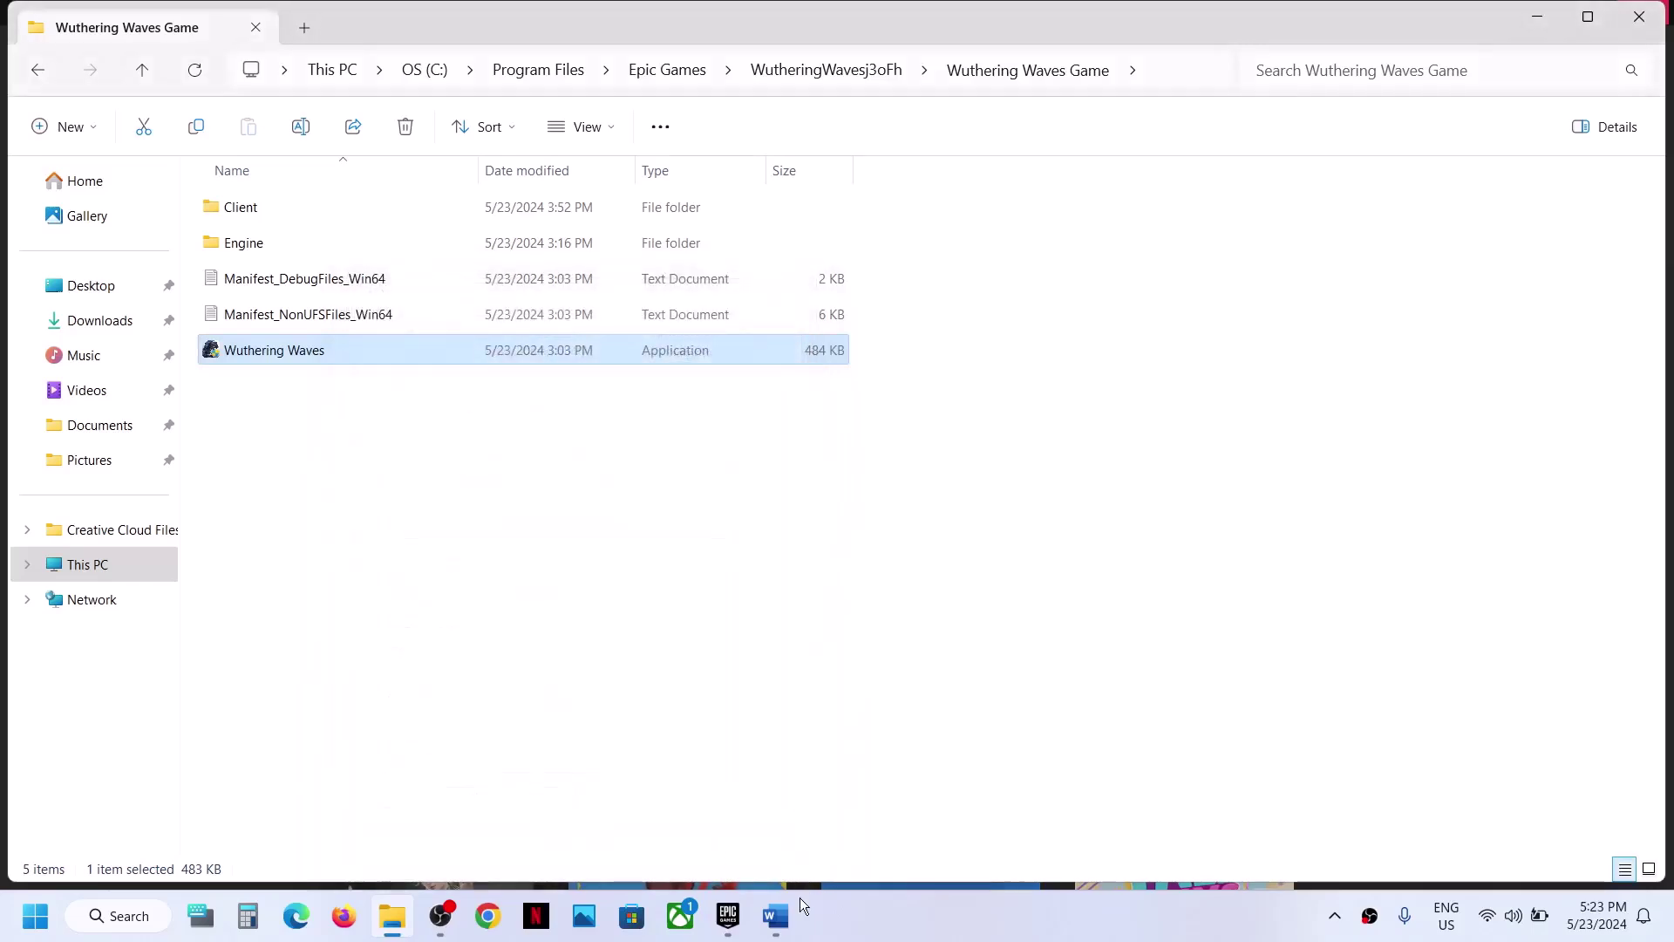
Switch to the Crash document in Word and read Step 3 on allowing the game exe through Windows Security or third-party antivirus.
click(788, 918)
click(587, 598)
scroll(587, 598, down, 5)
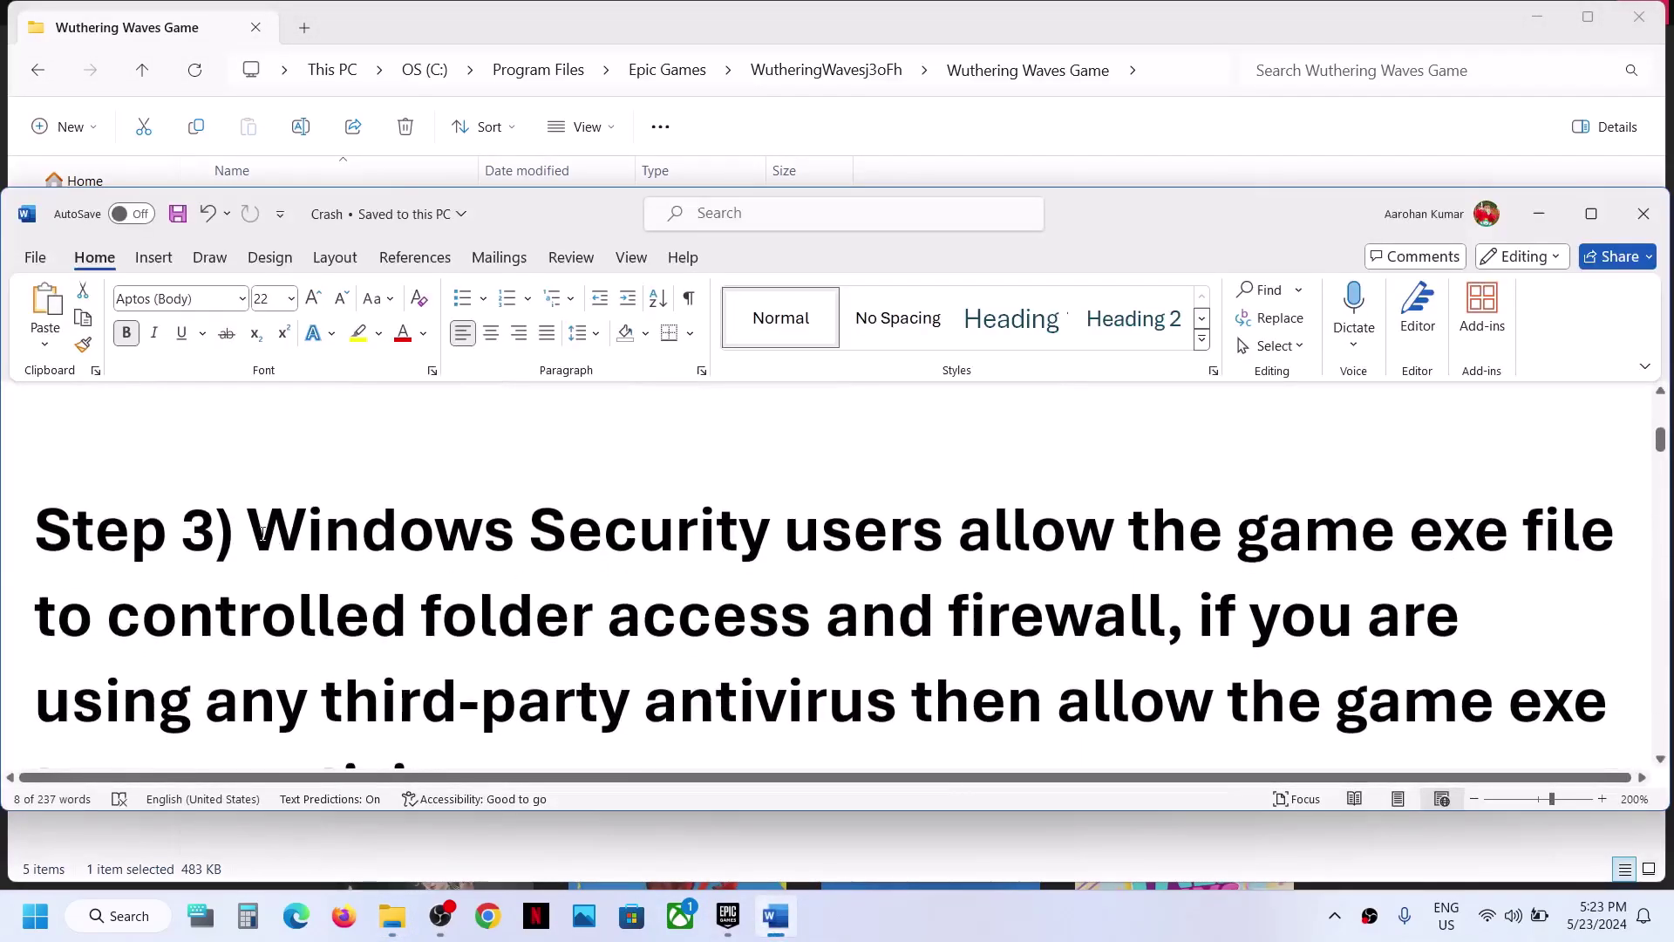
drag(263, 534, 780, 536)
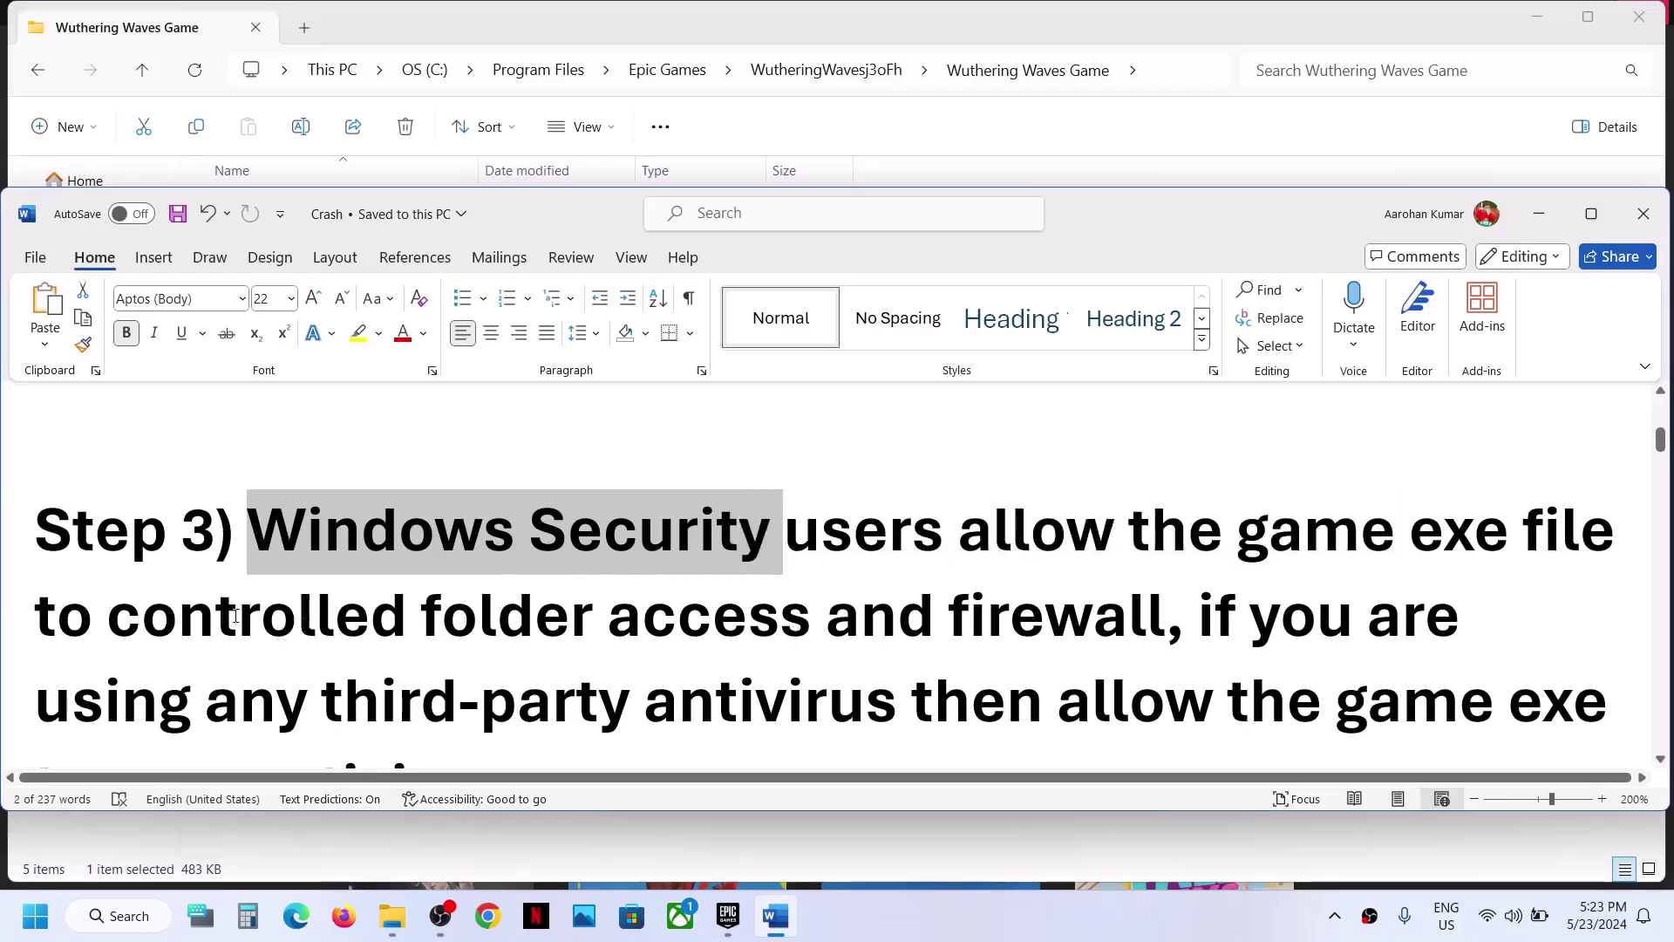
scroll(768, 656, down, 2)
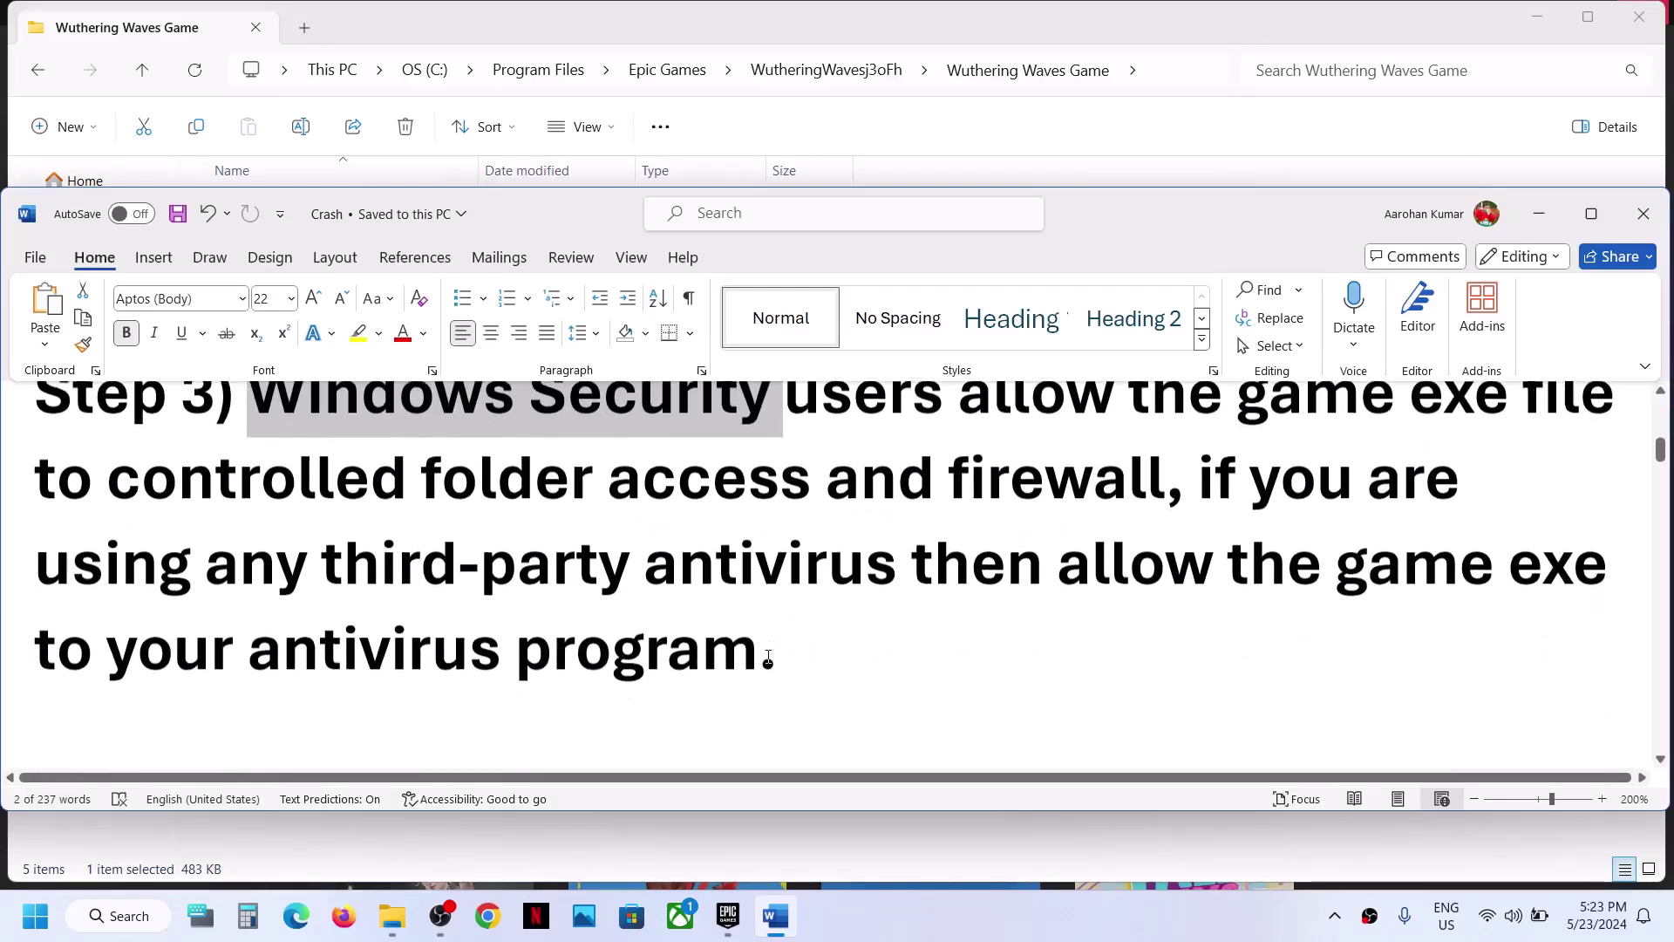
drag(353, 559, 789, 643)
scroll(436, 663, up, 2)
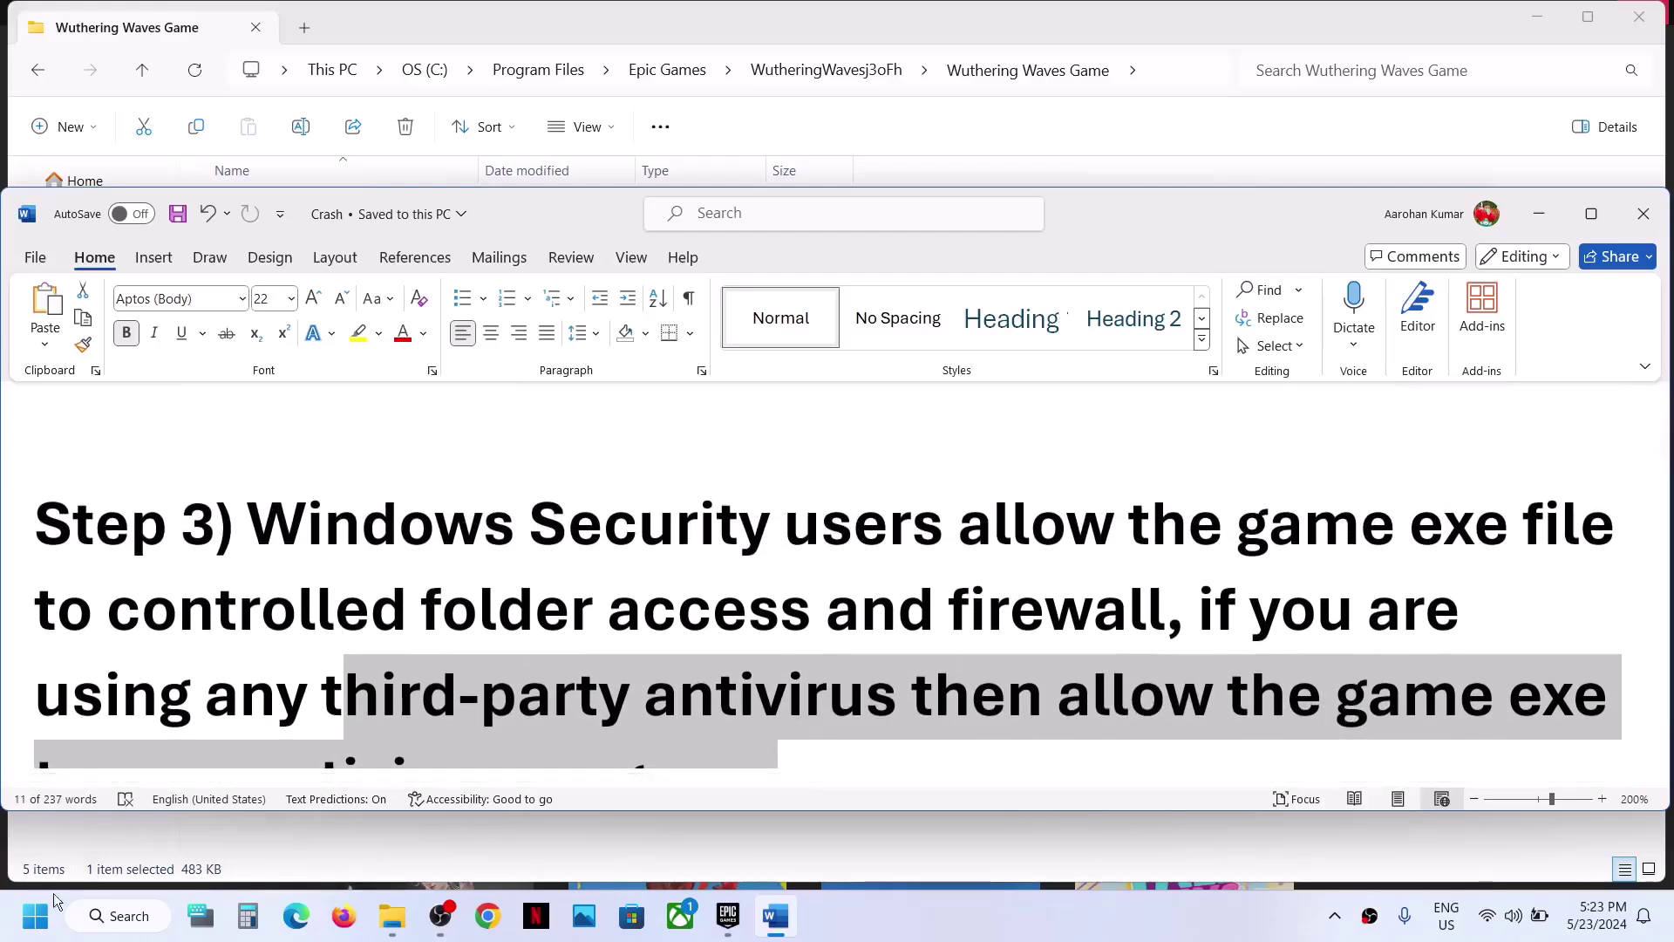
Open the Virus & threat protection area of Windows Security from the Windows privacy and security settings.
click(35, 915)
click(317, 388)
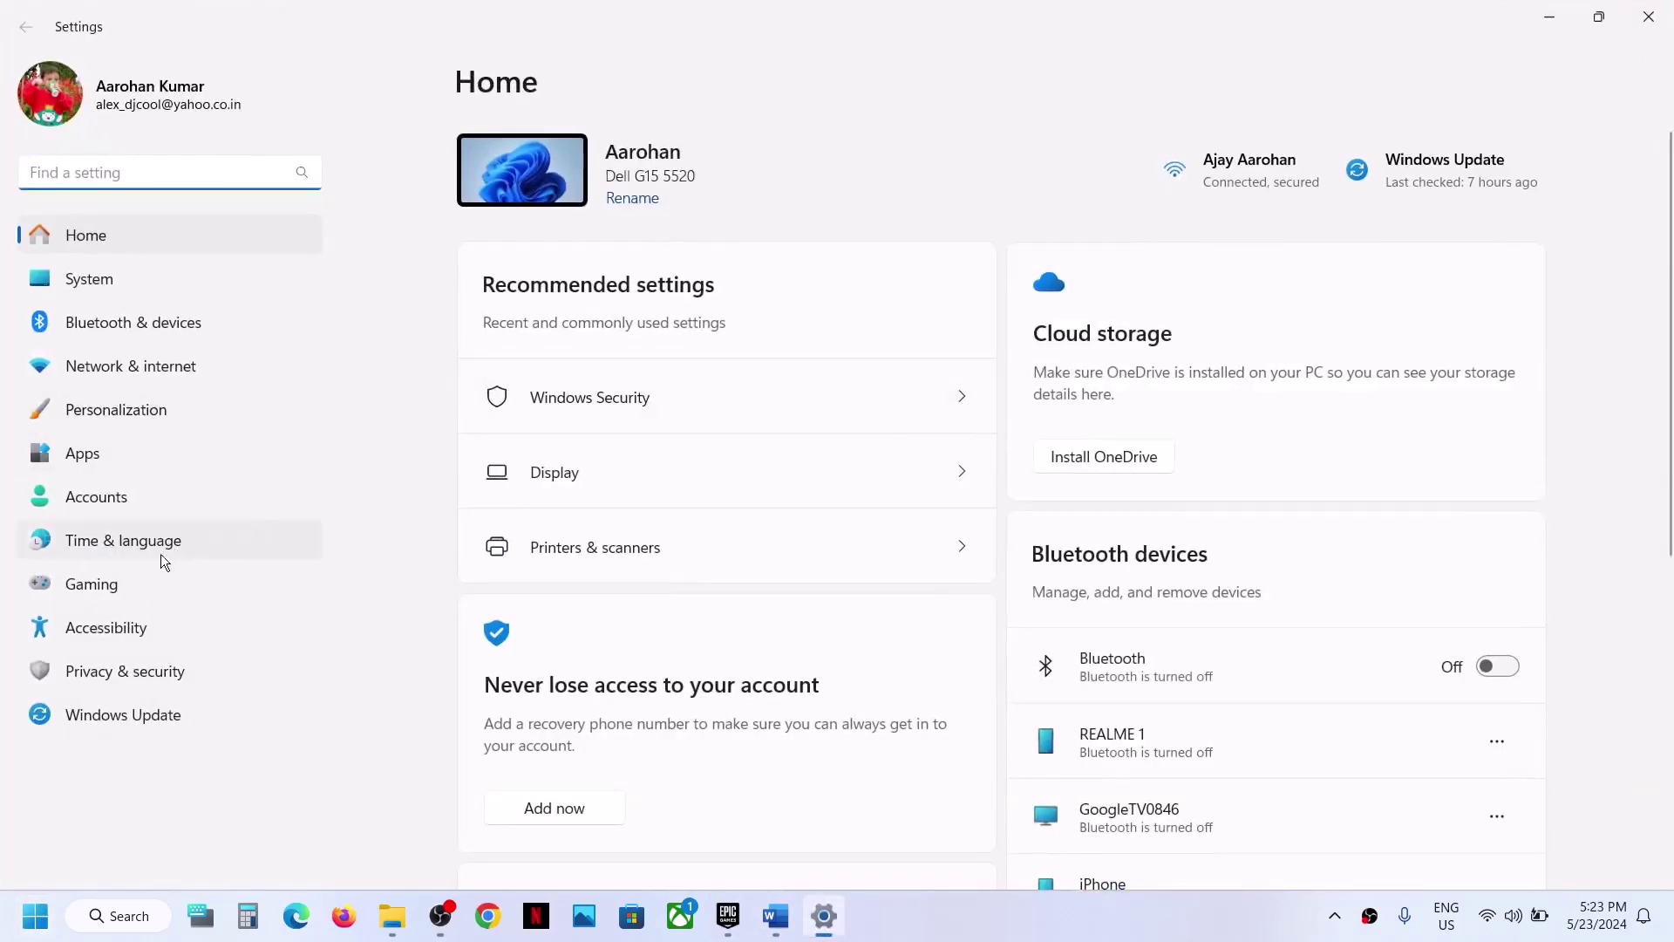
click(103, 671)
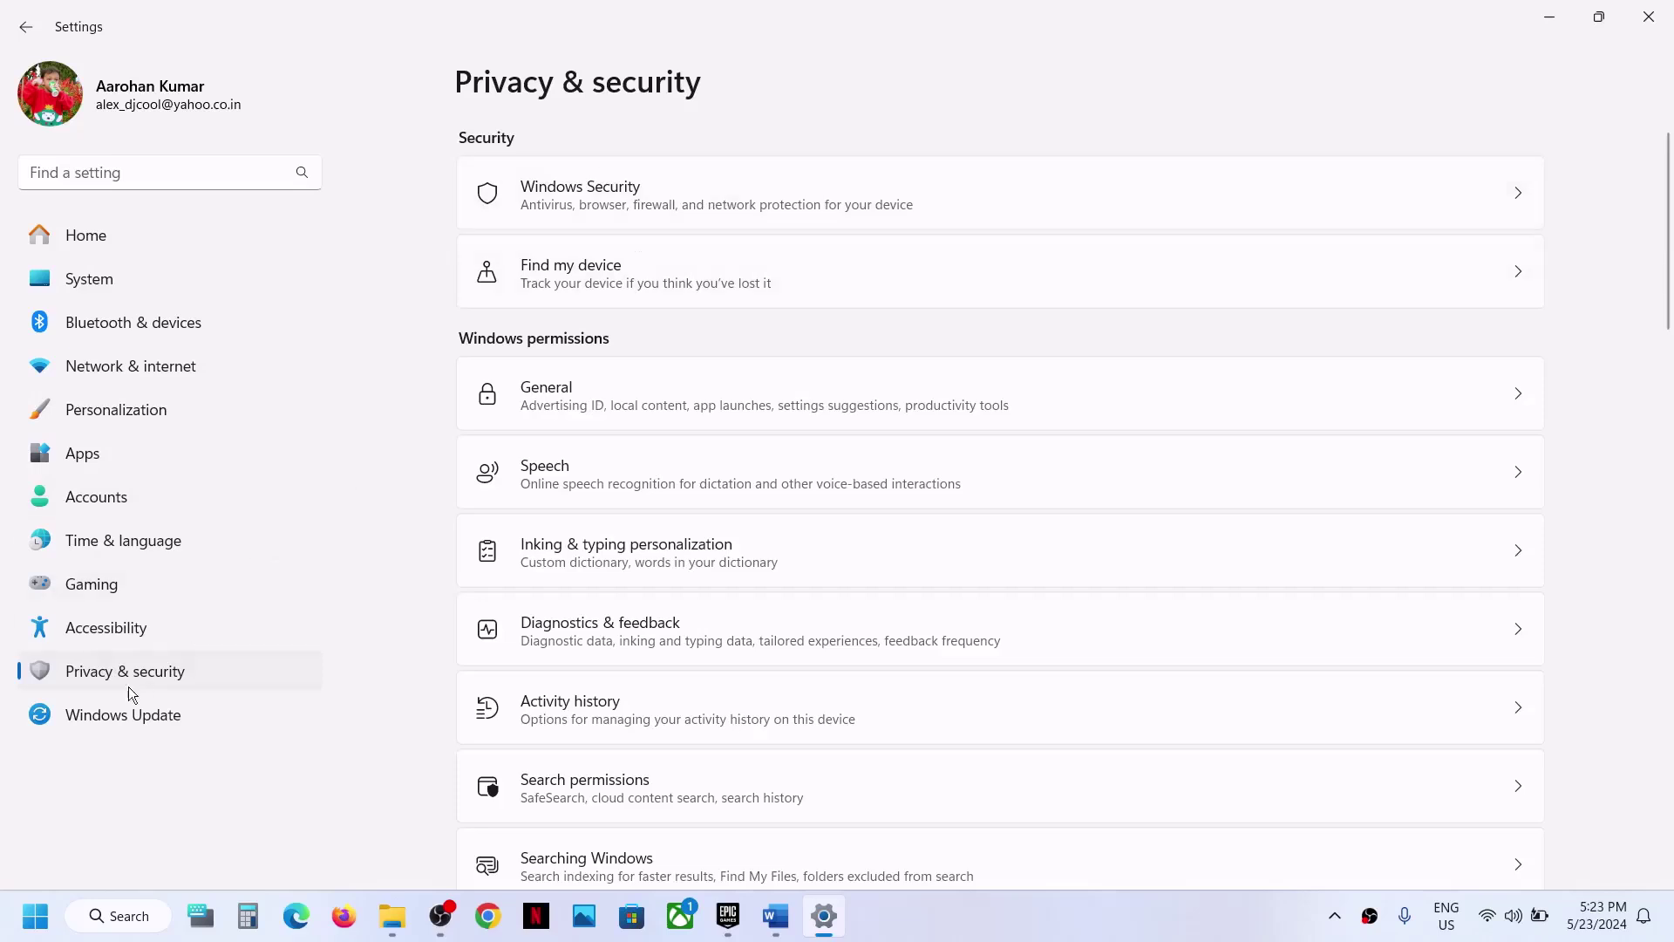
click(658, 170)
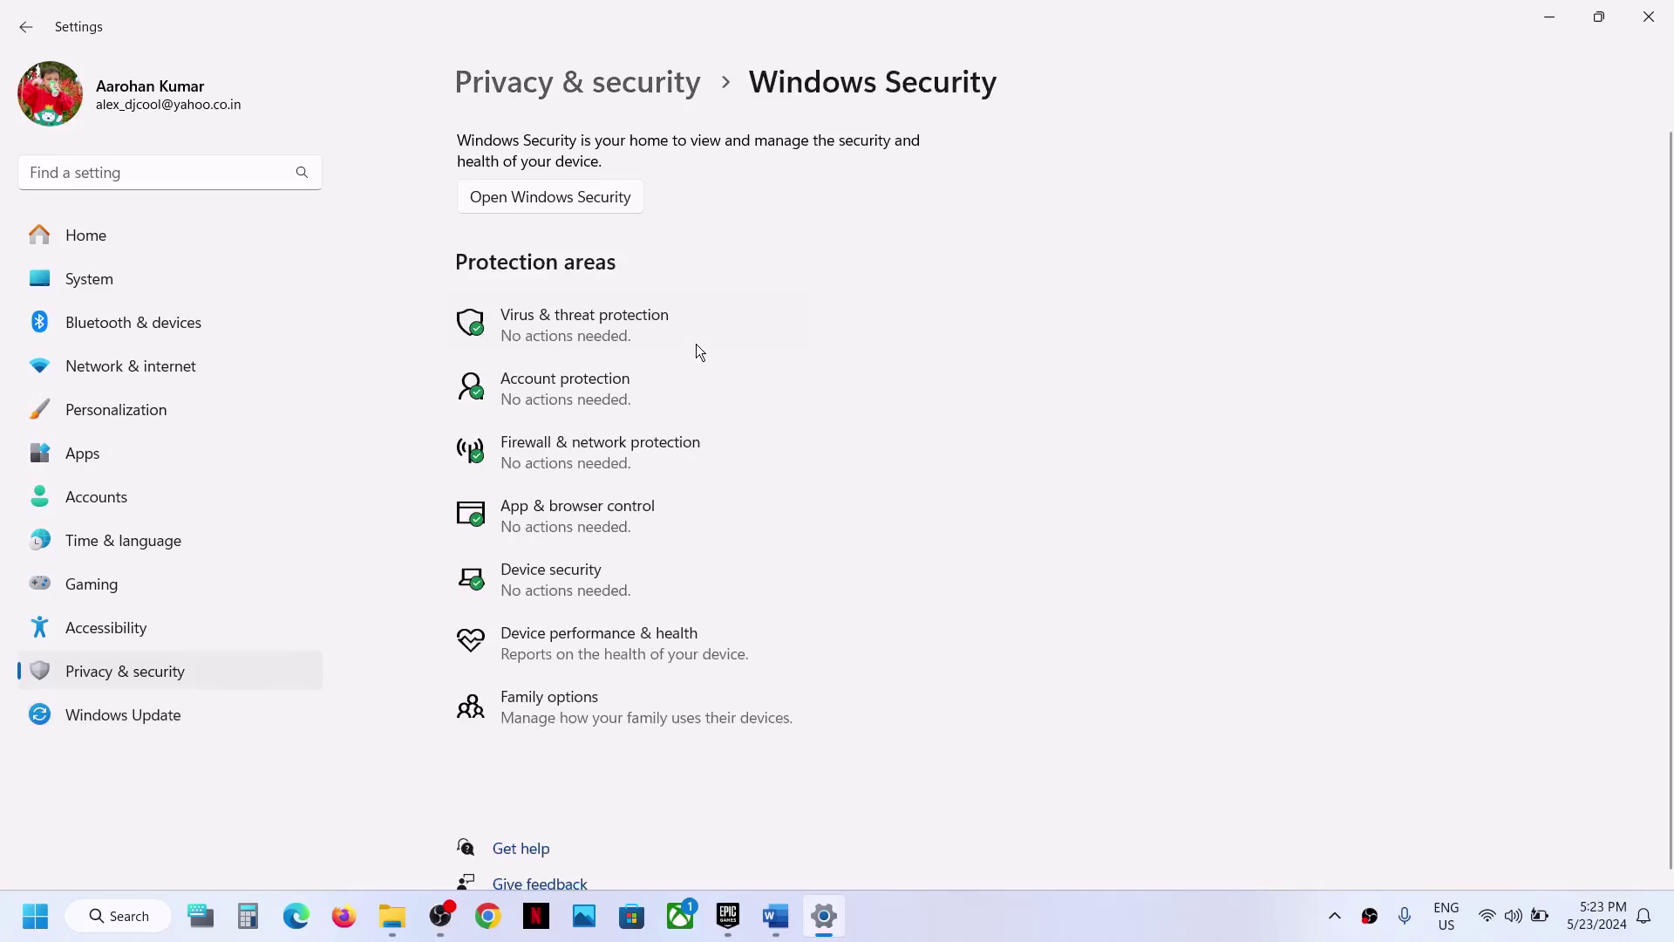
click(689, 341)
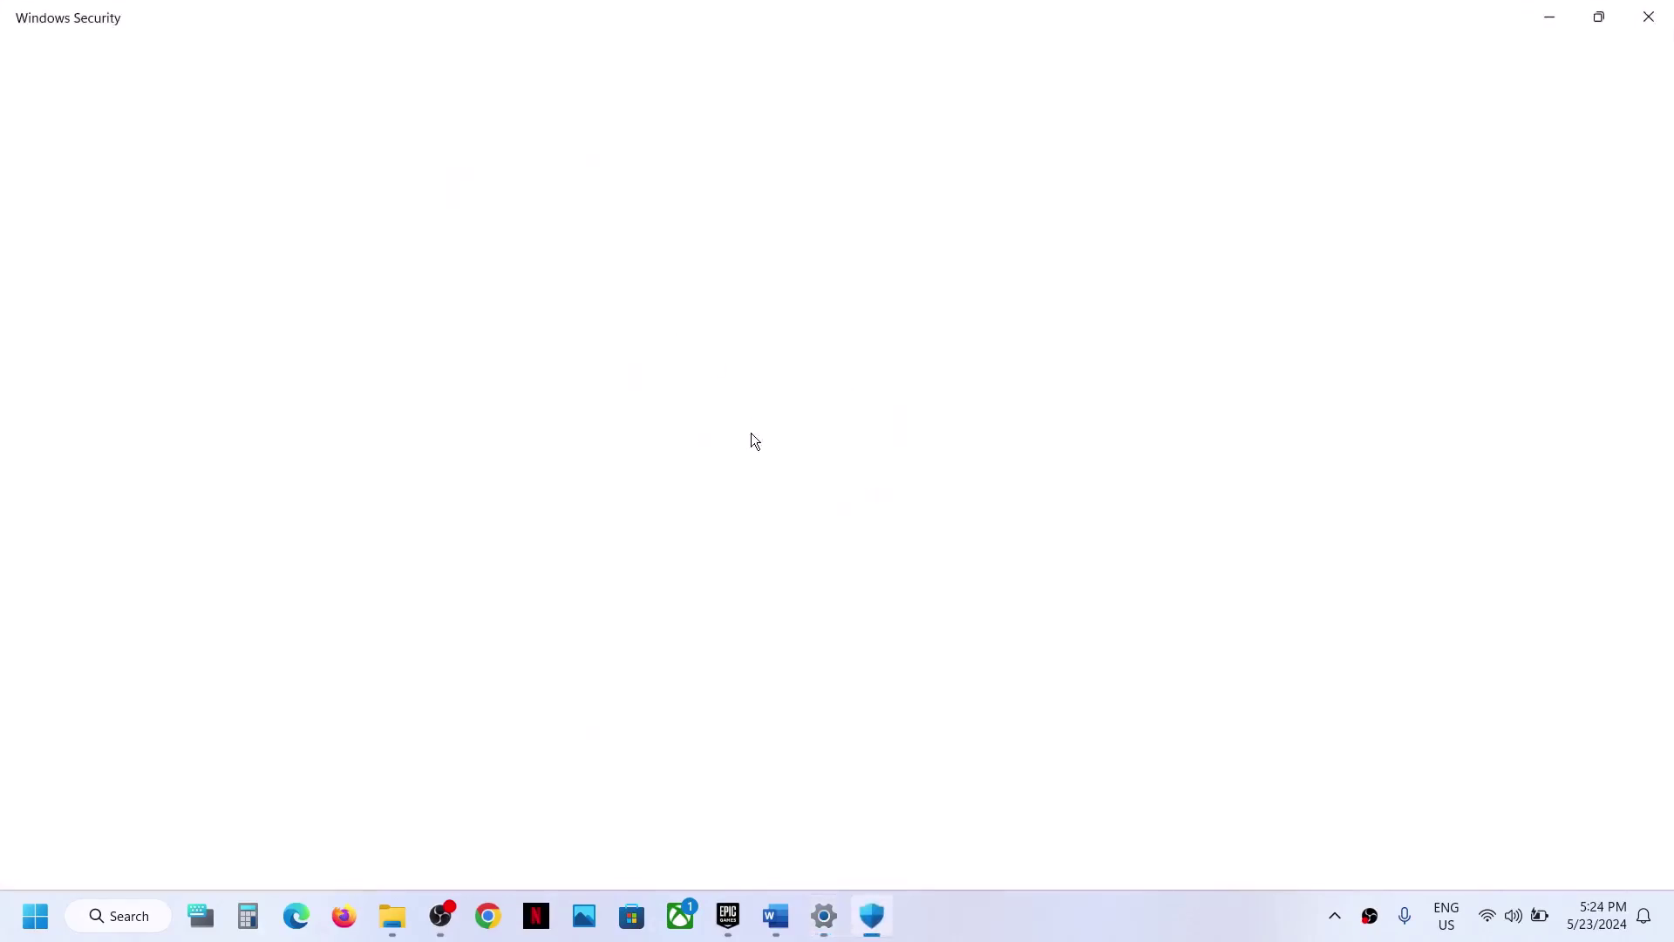
Open the ransomware protection page for allowing apps through Controlled folder access, granting Windows Security permission to make changes.
scroll(754, 441, down, 3)
scroll(608, 661, up, 1)
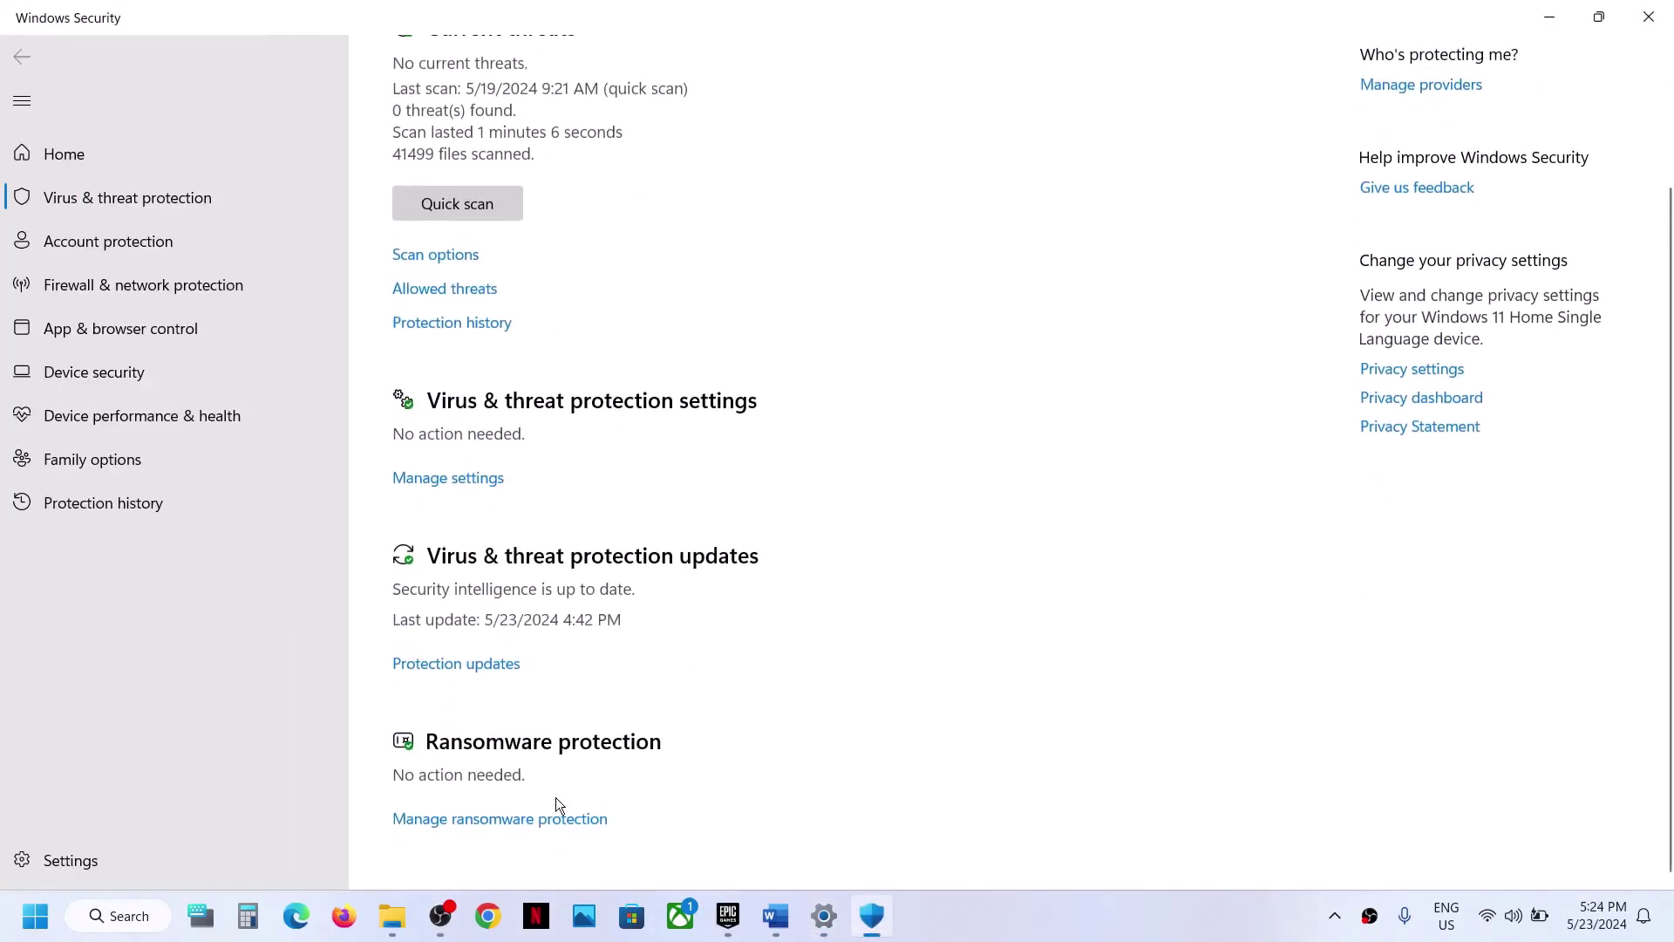
click(503, 821)
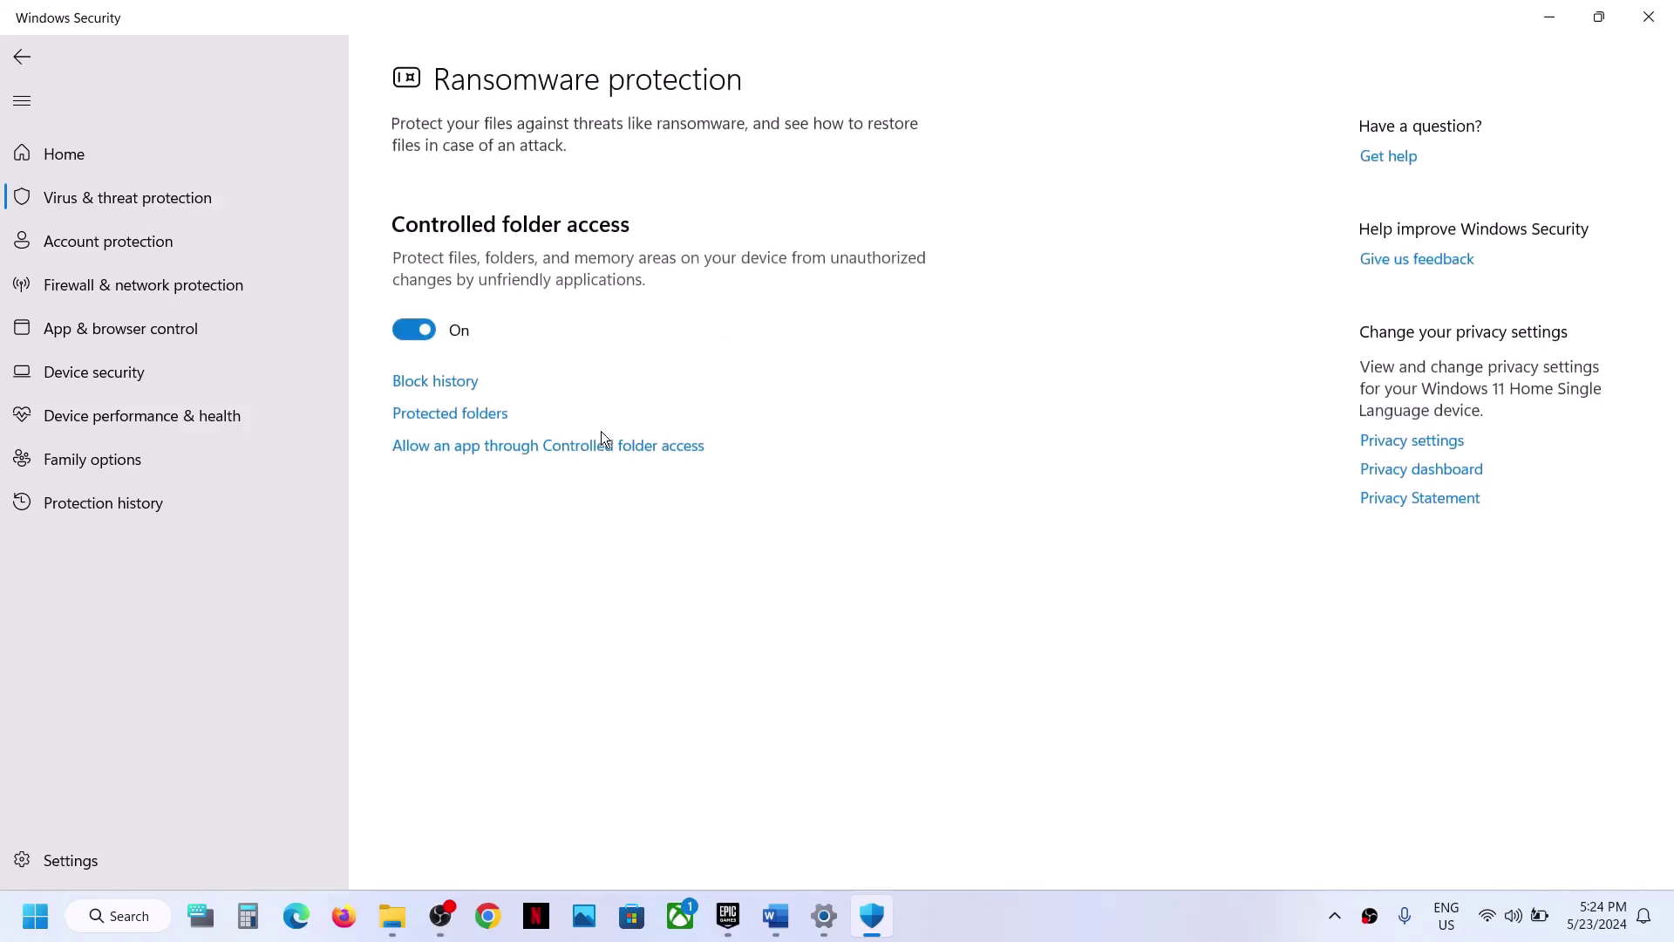
click(590, 453)
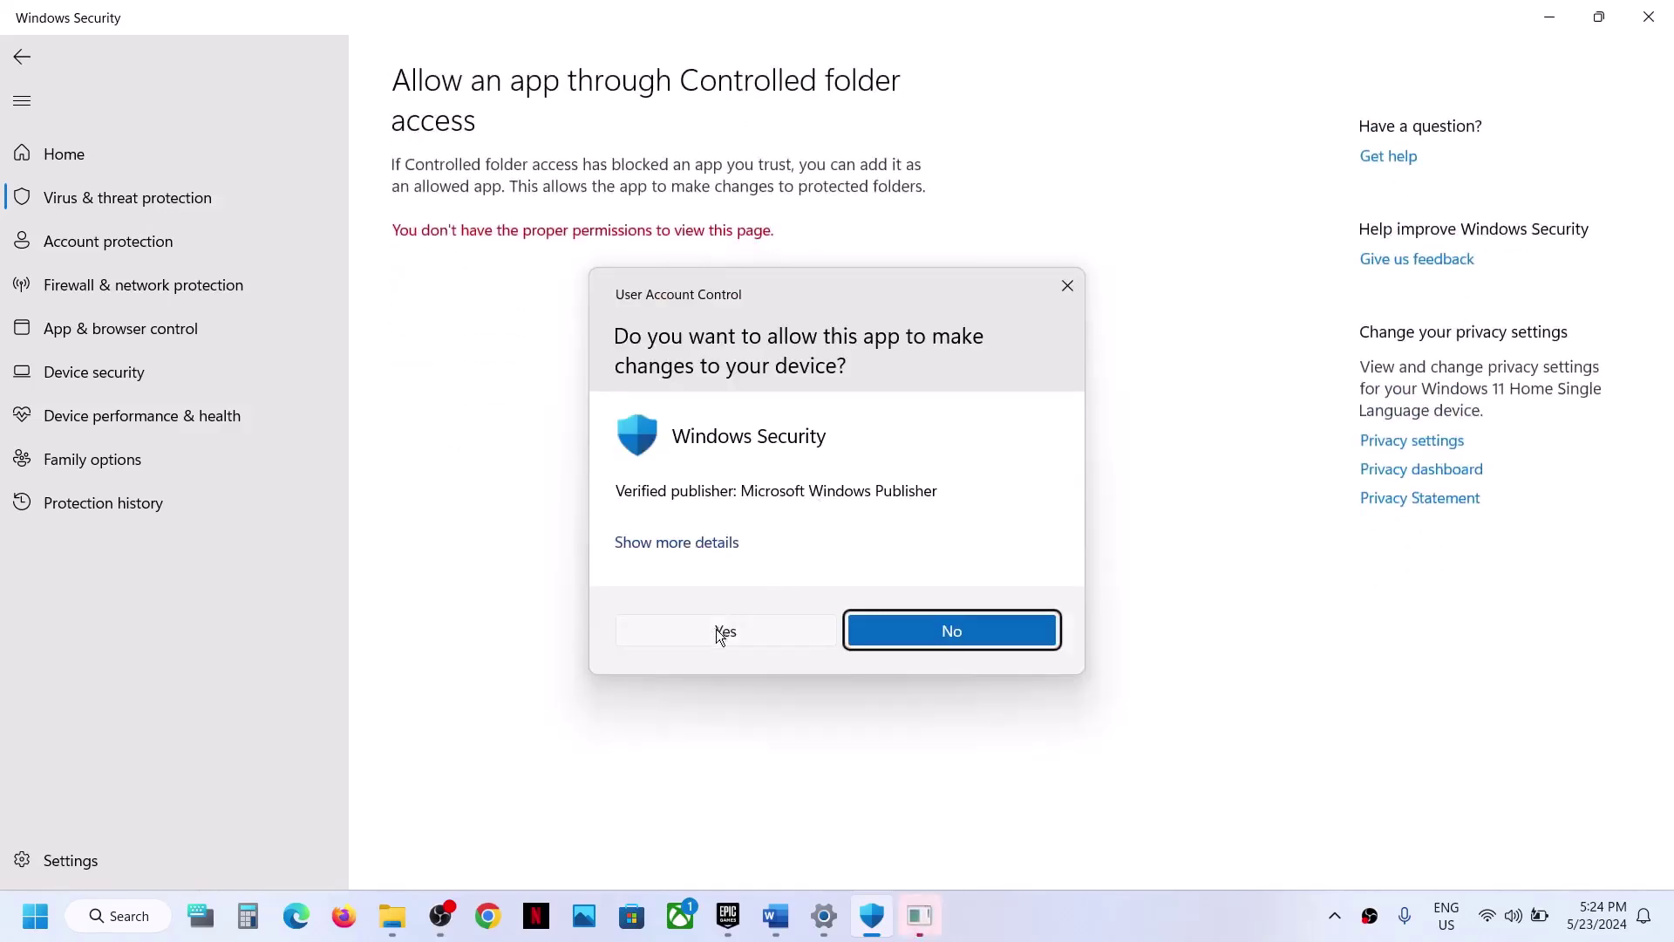
click(721, 634)
scroll(522, 317, down, 2)
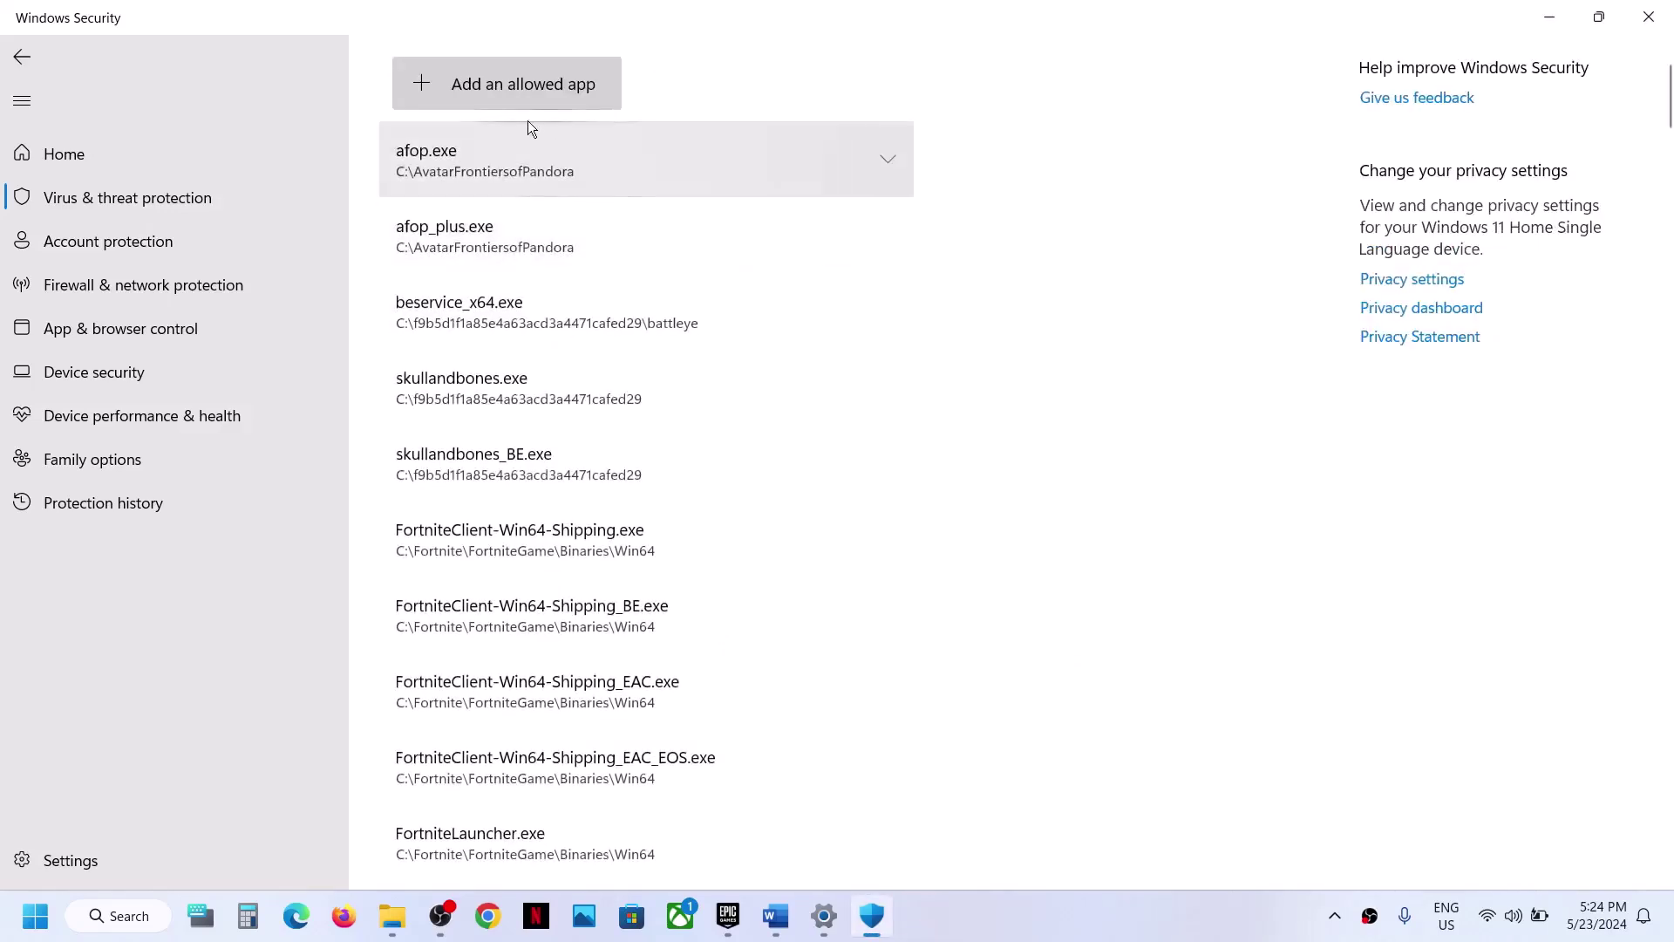
Add the Wuthering Waves application from C:\Program Files\Epic Games\WutheringWavesj3oFh\Wuthering Waves Game as an allowed app.
click(510, 98)
click(483, 178)
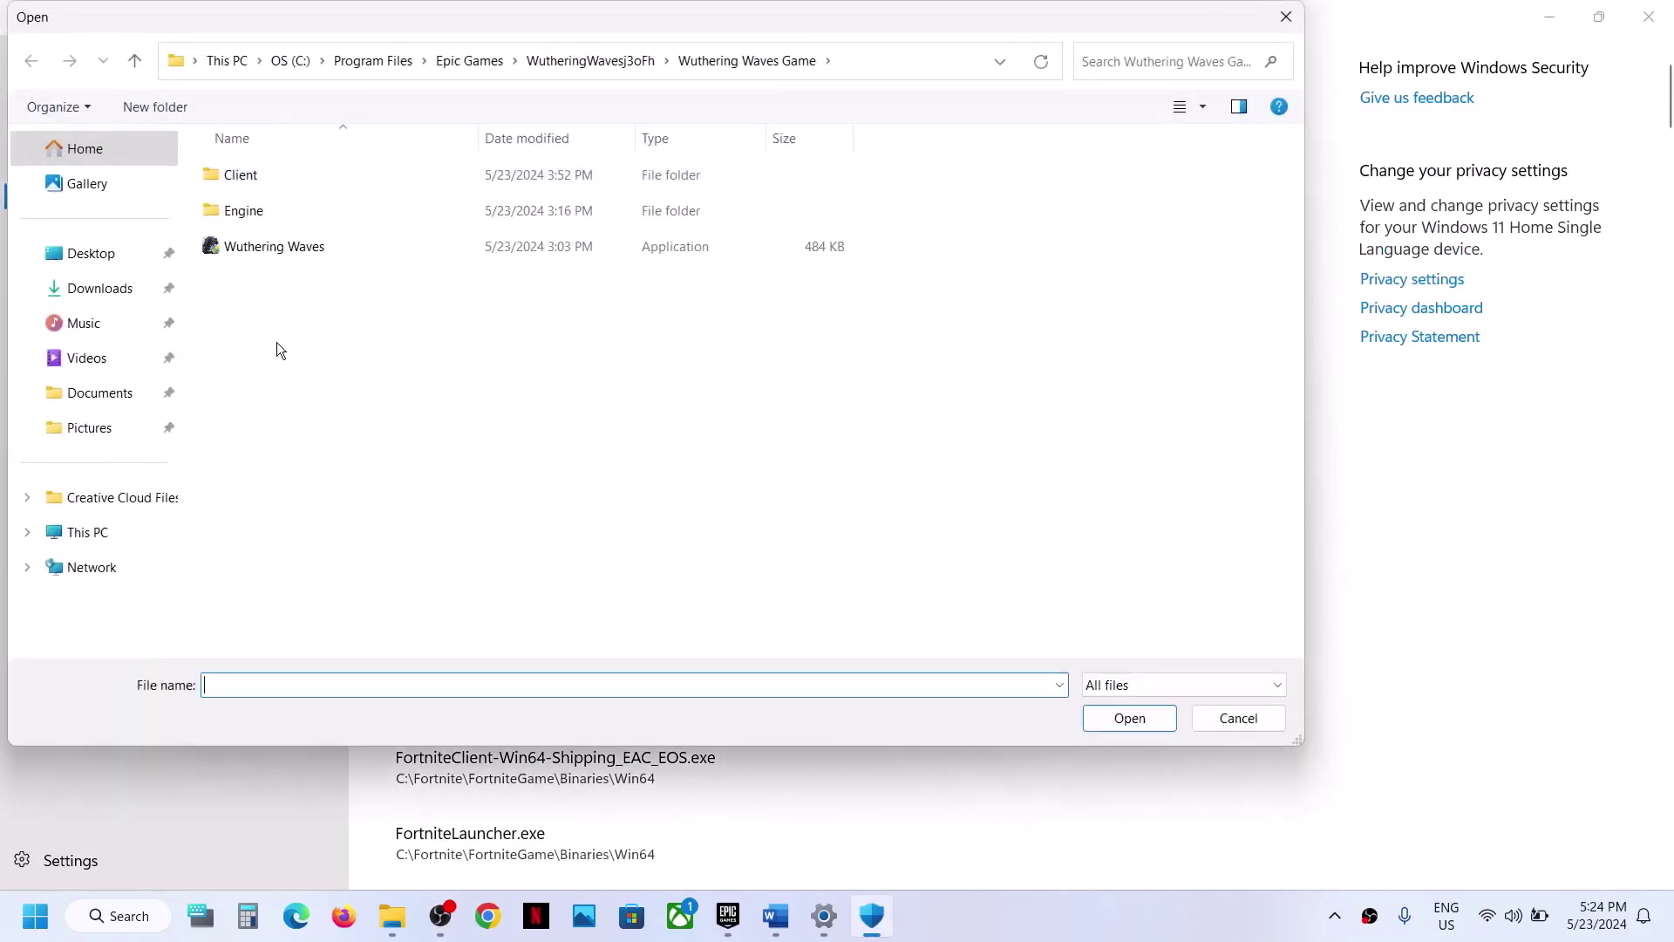
click(88, 532)
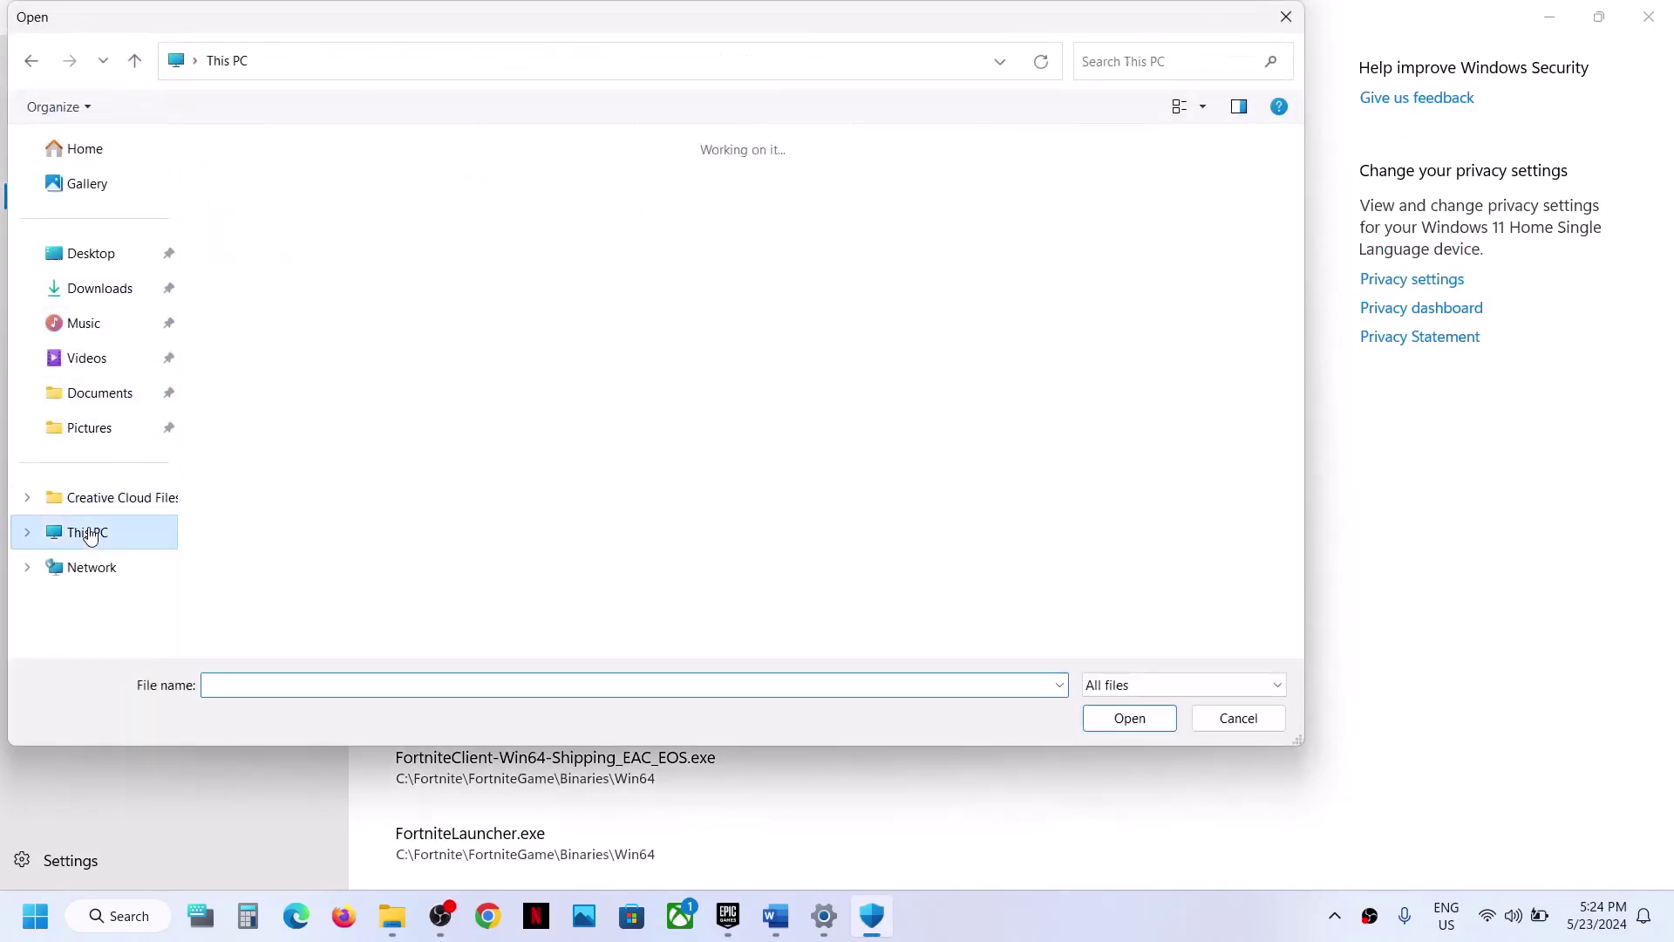
double_click(403, 189)
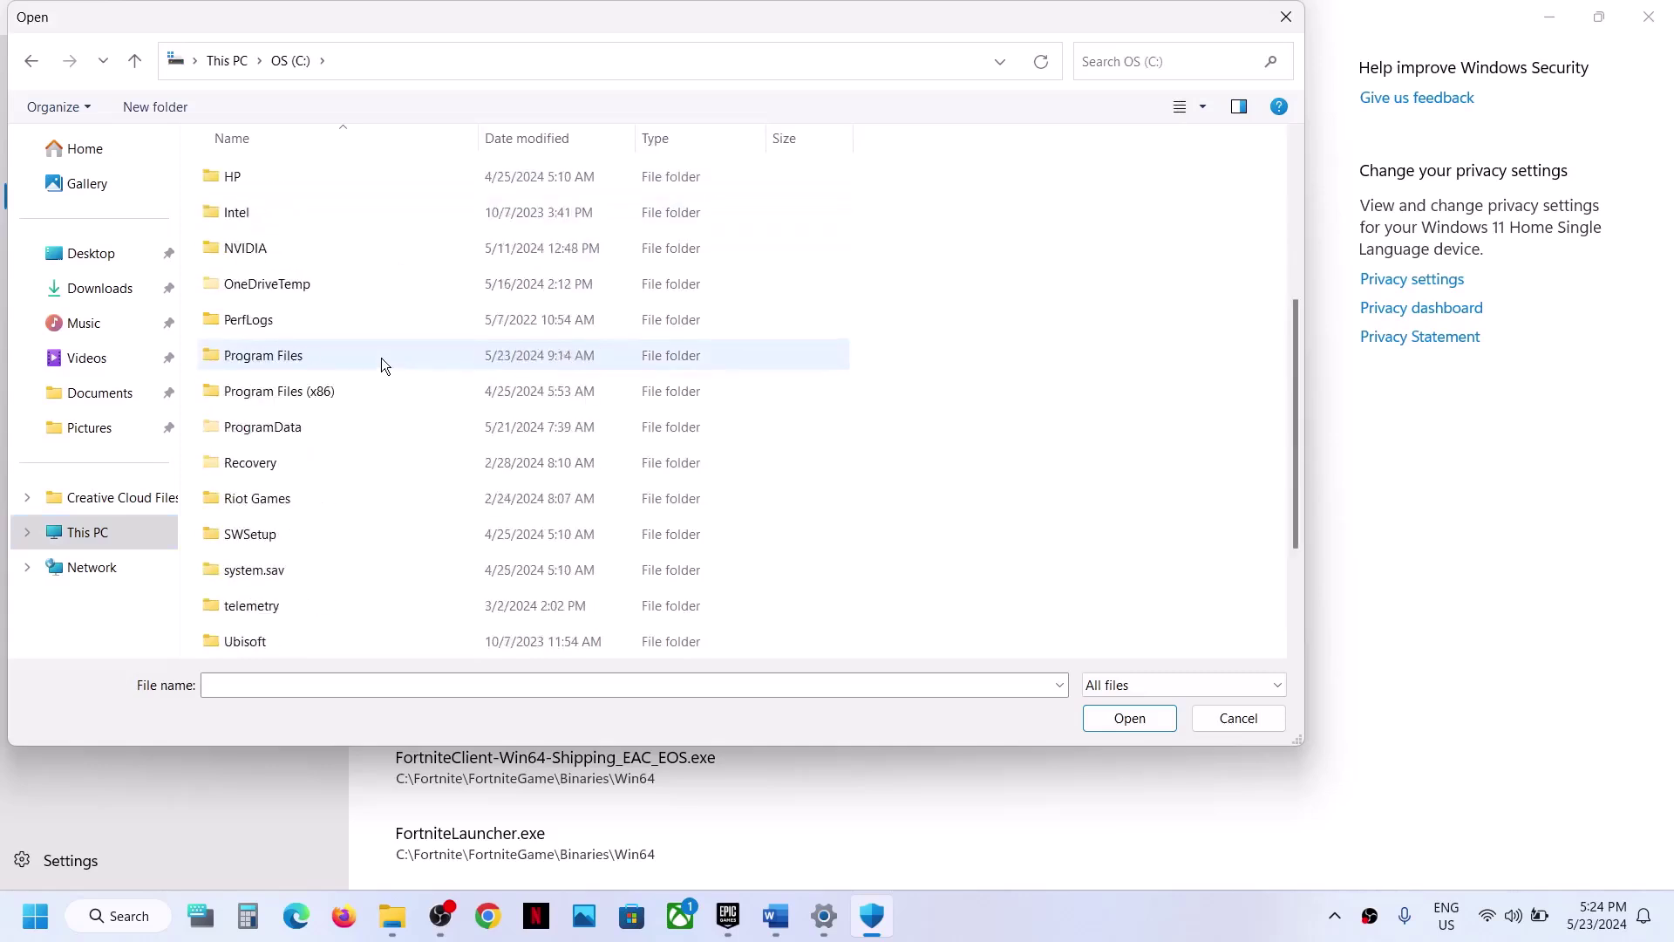
double_click(301, 358)
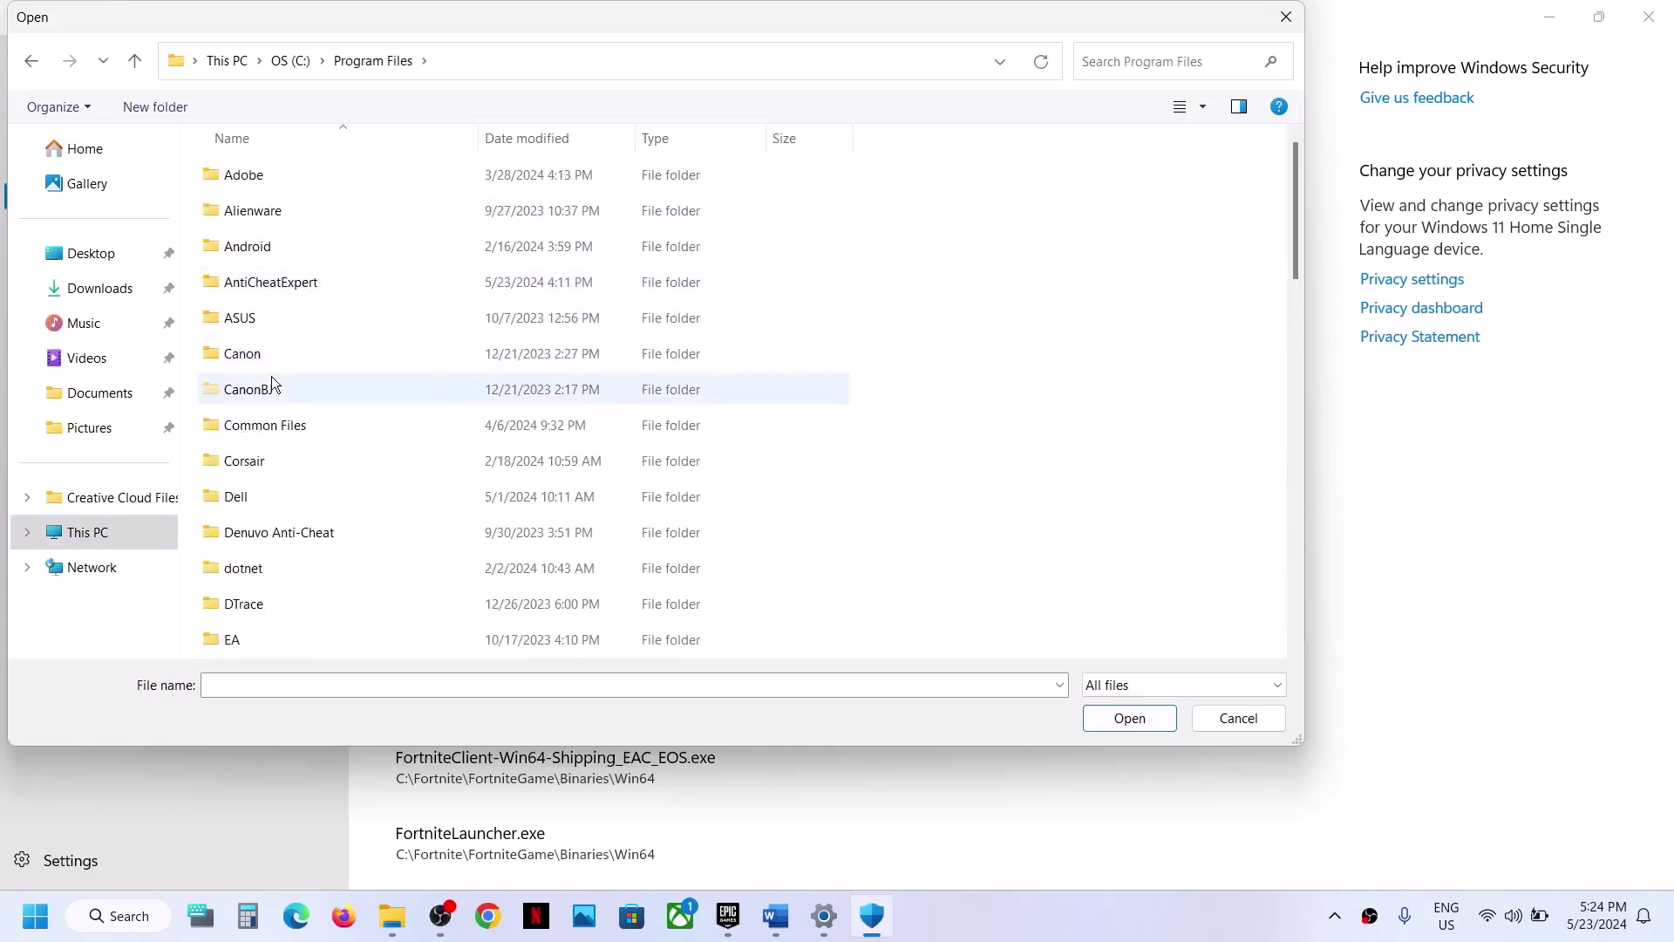
scroll(272, 384, down, 2)
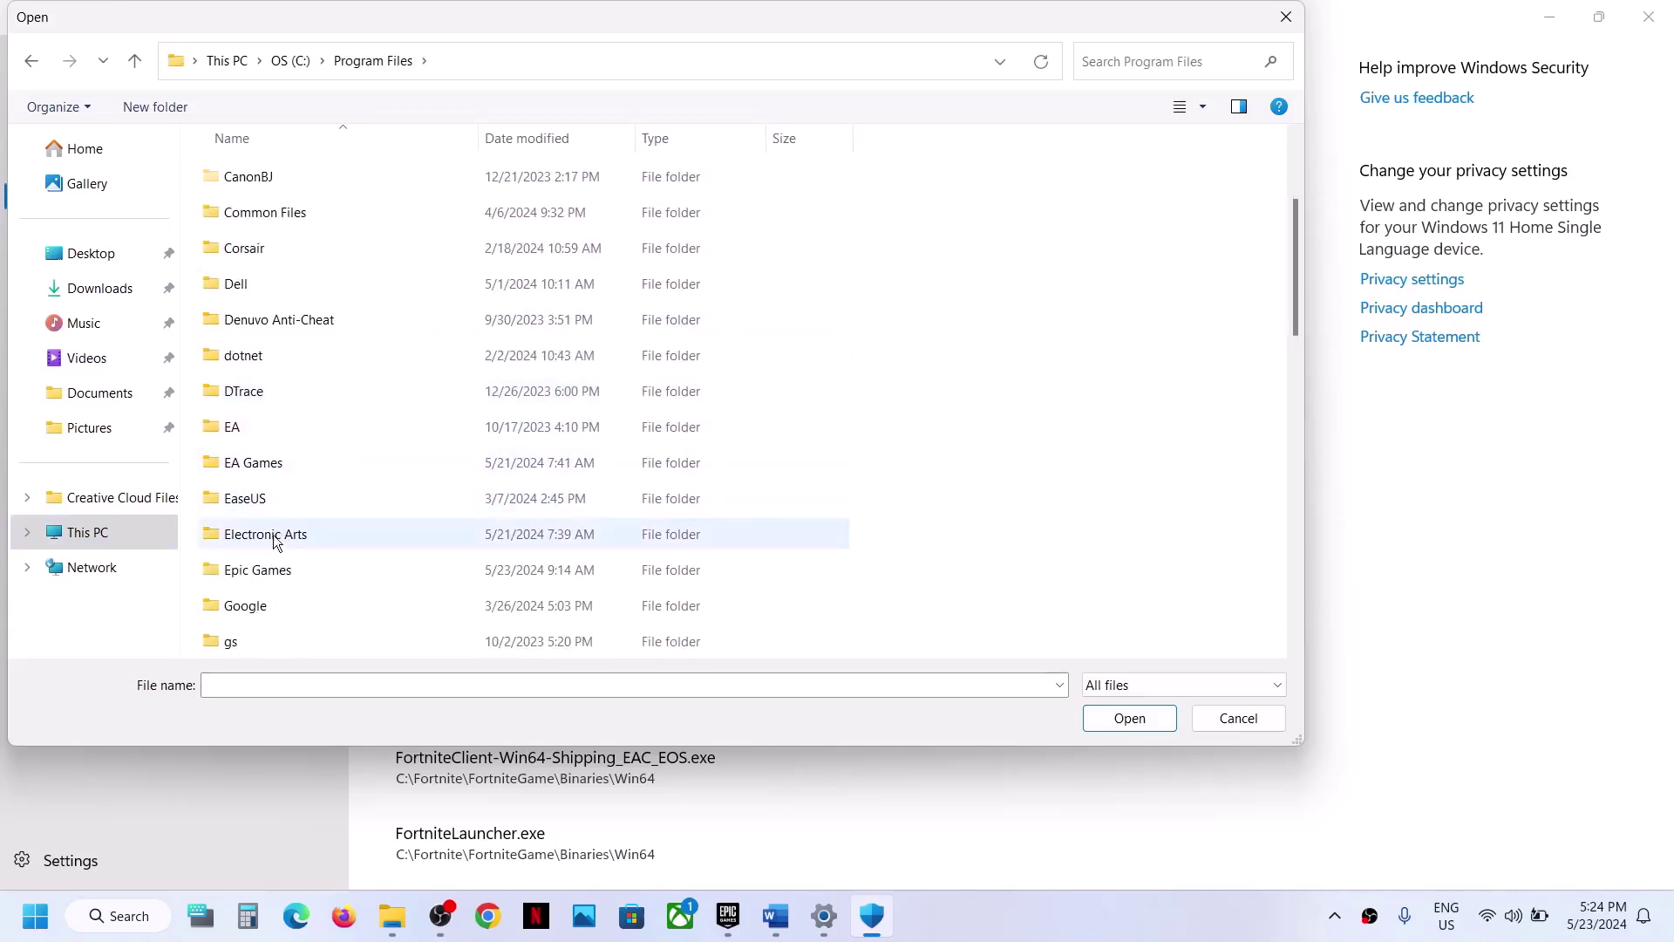
double_click(344, 562)
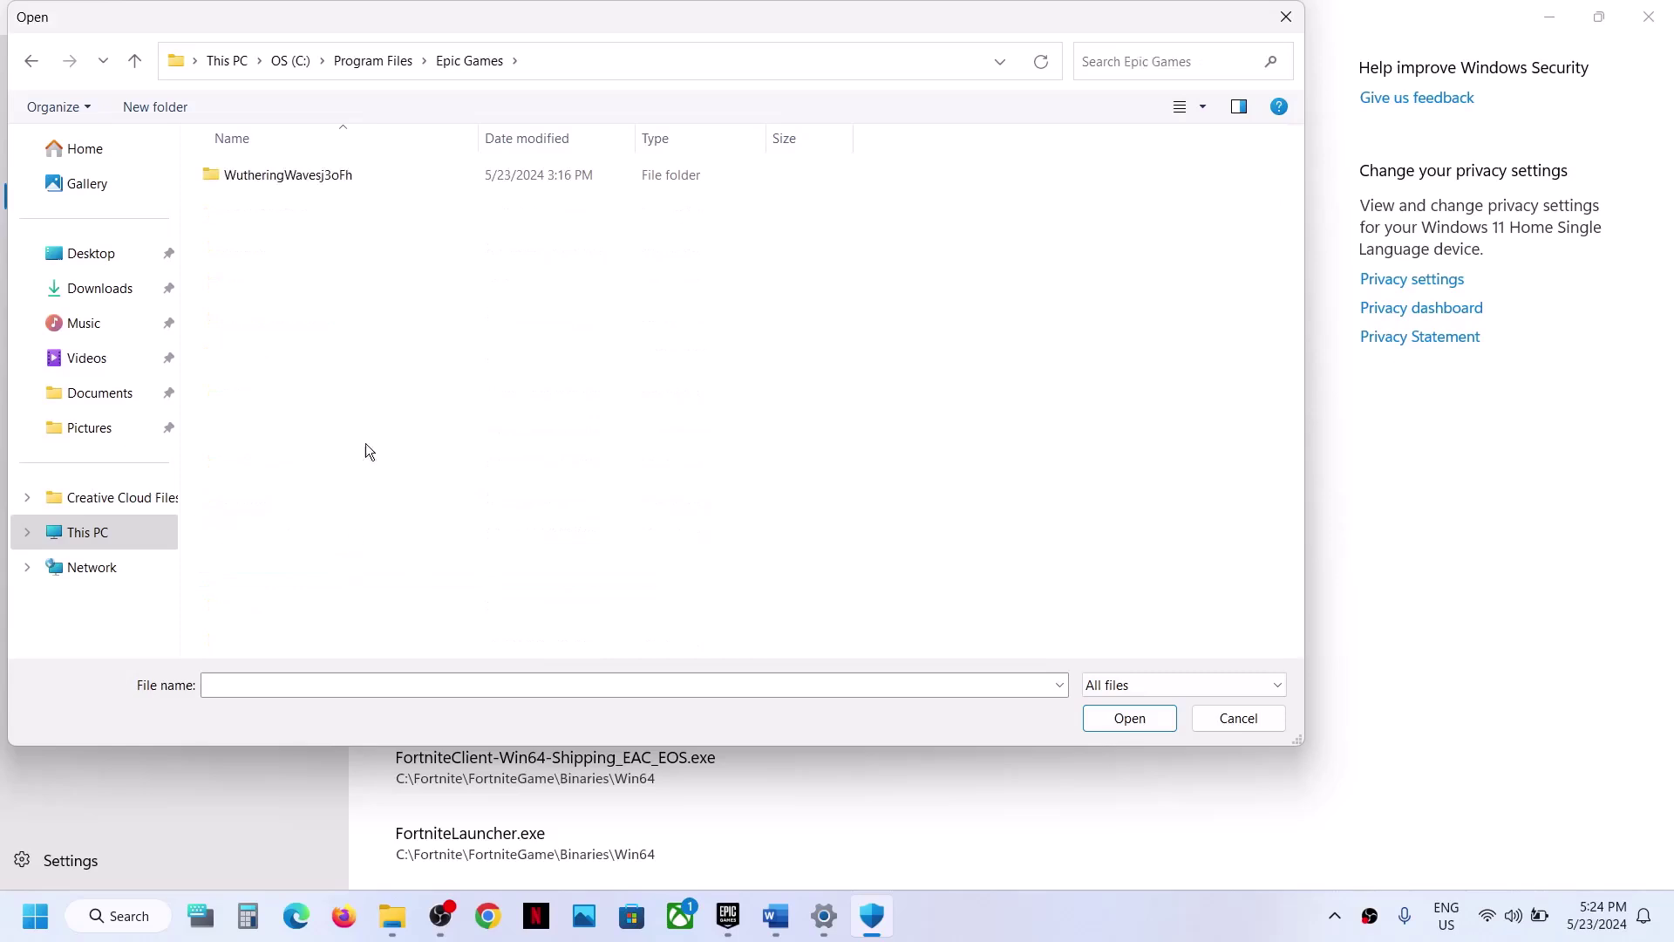
double_click(326, 181)
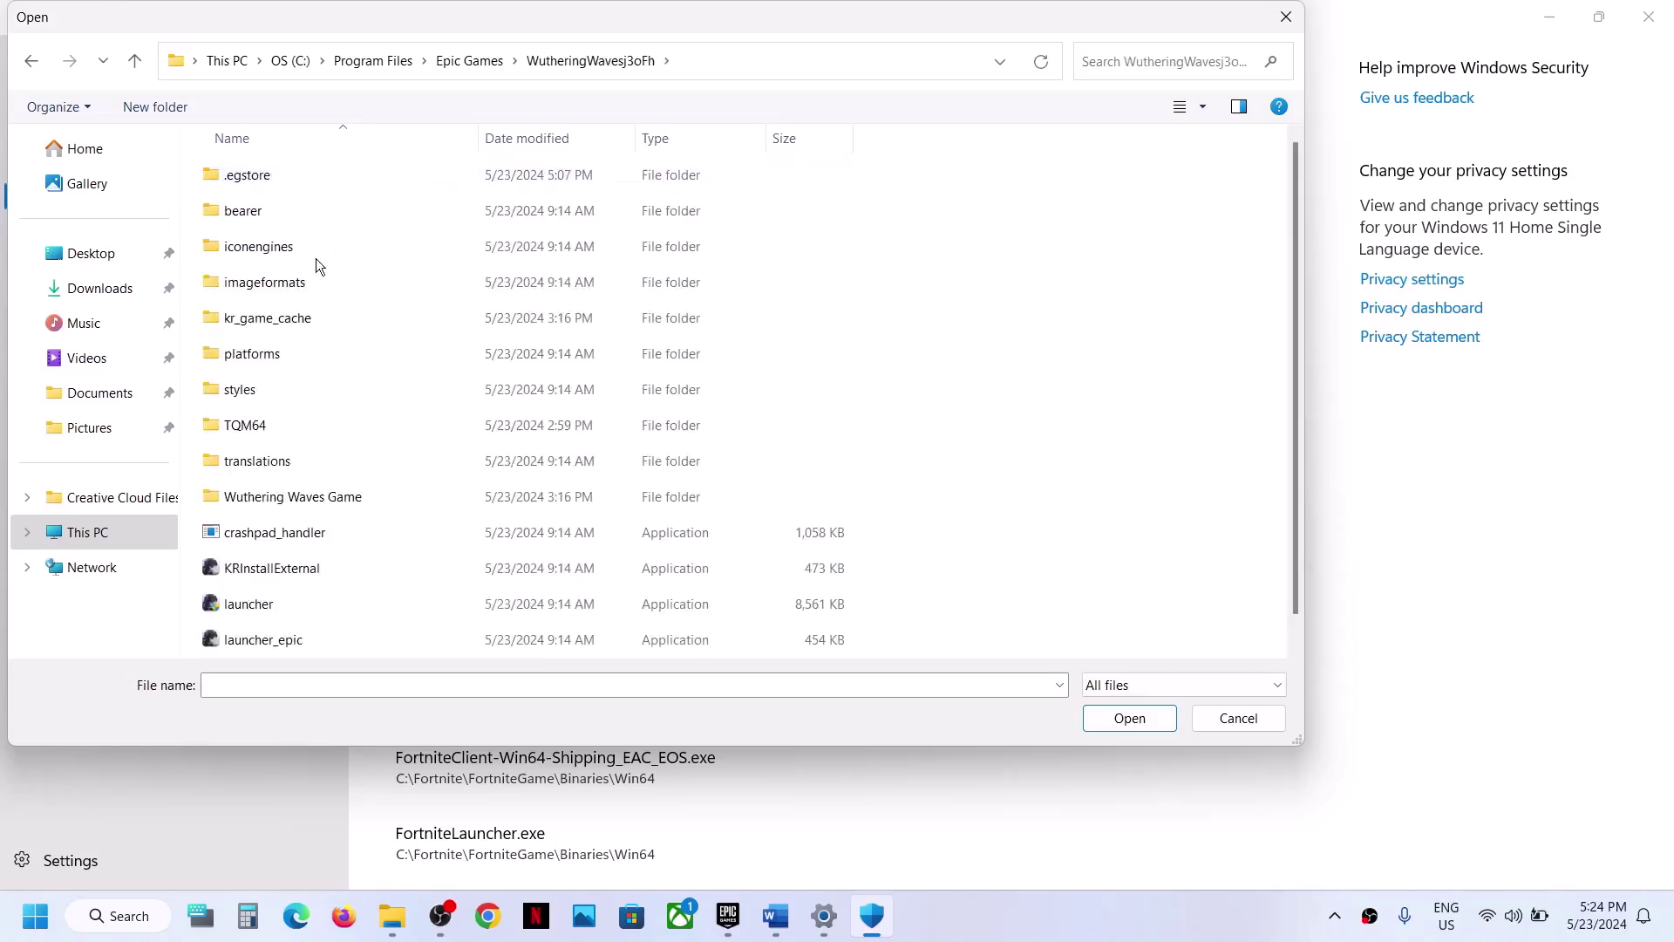
click(275, 509)
double_click(340, 503)
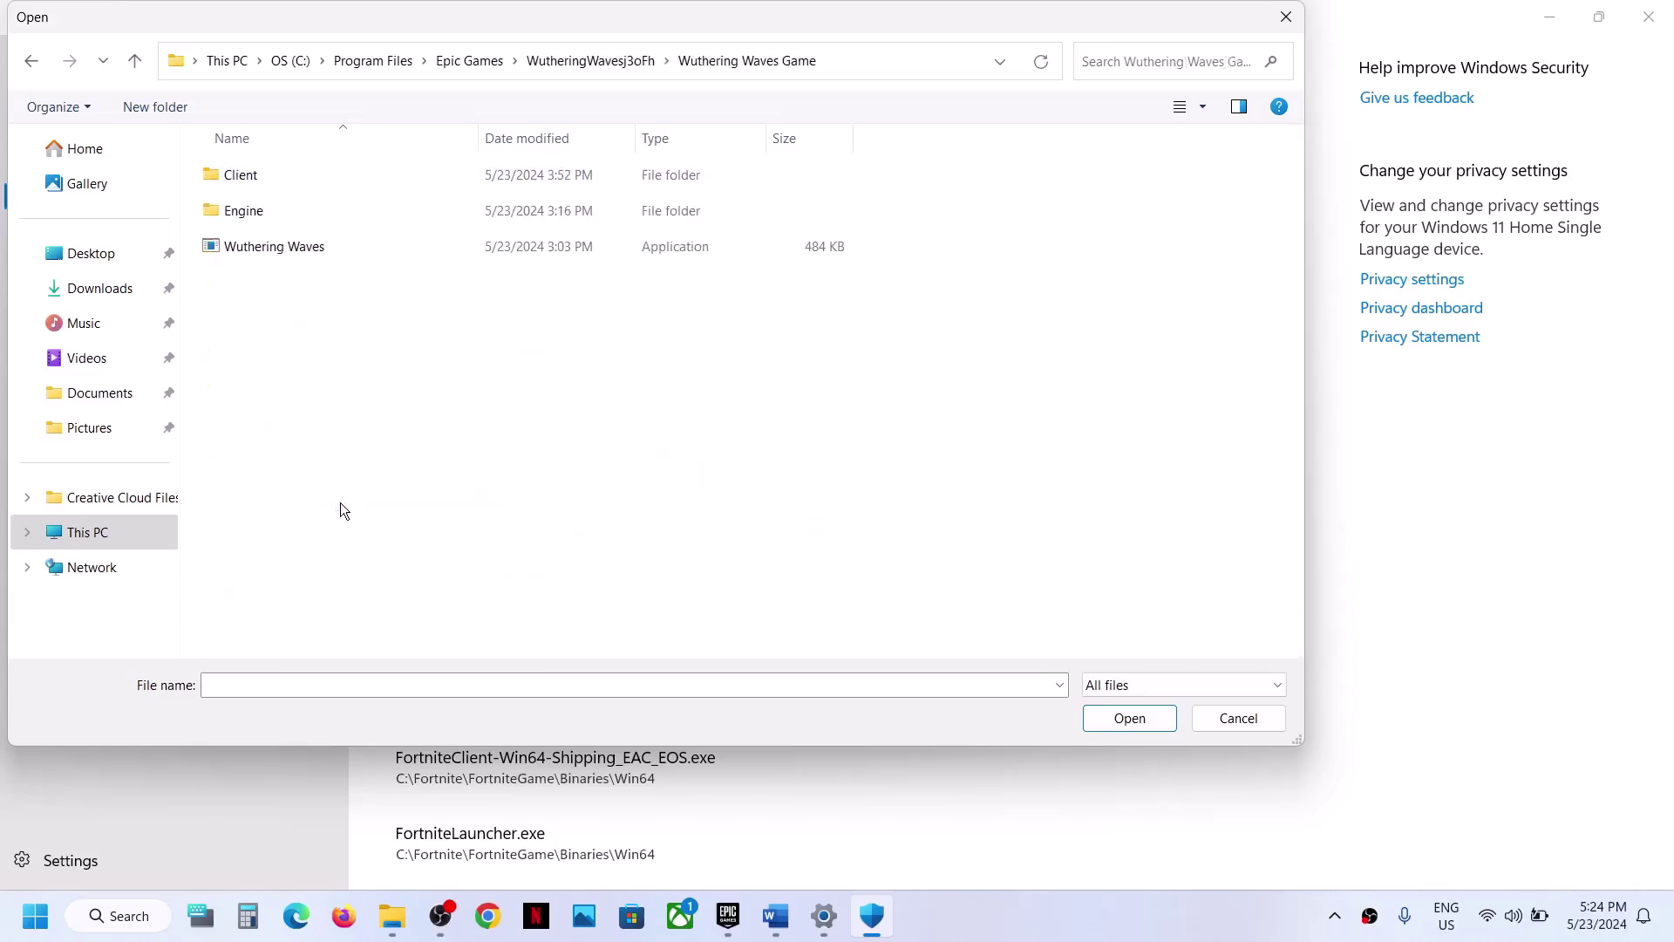
click(302, 249)
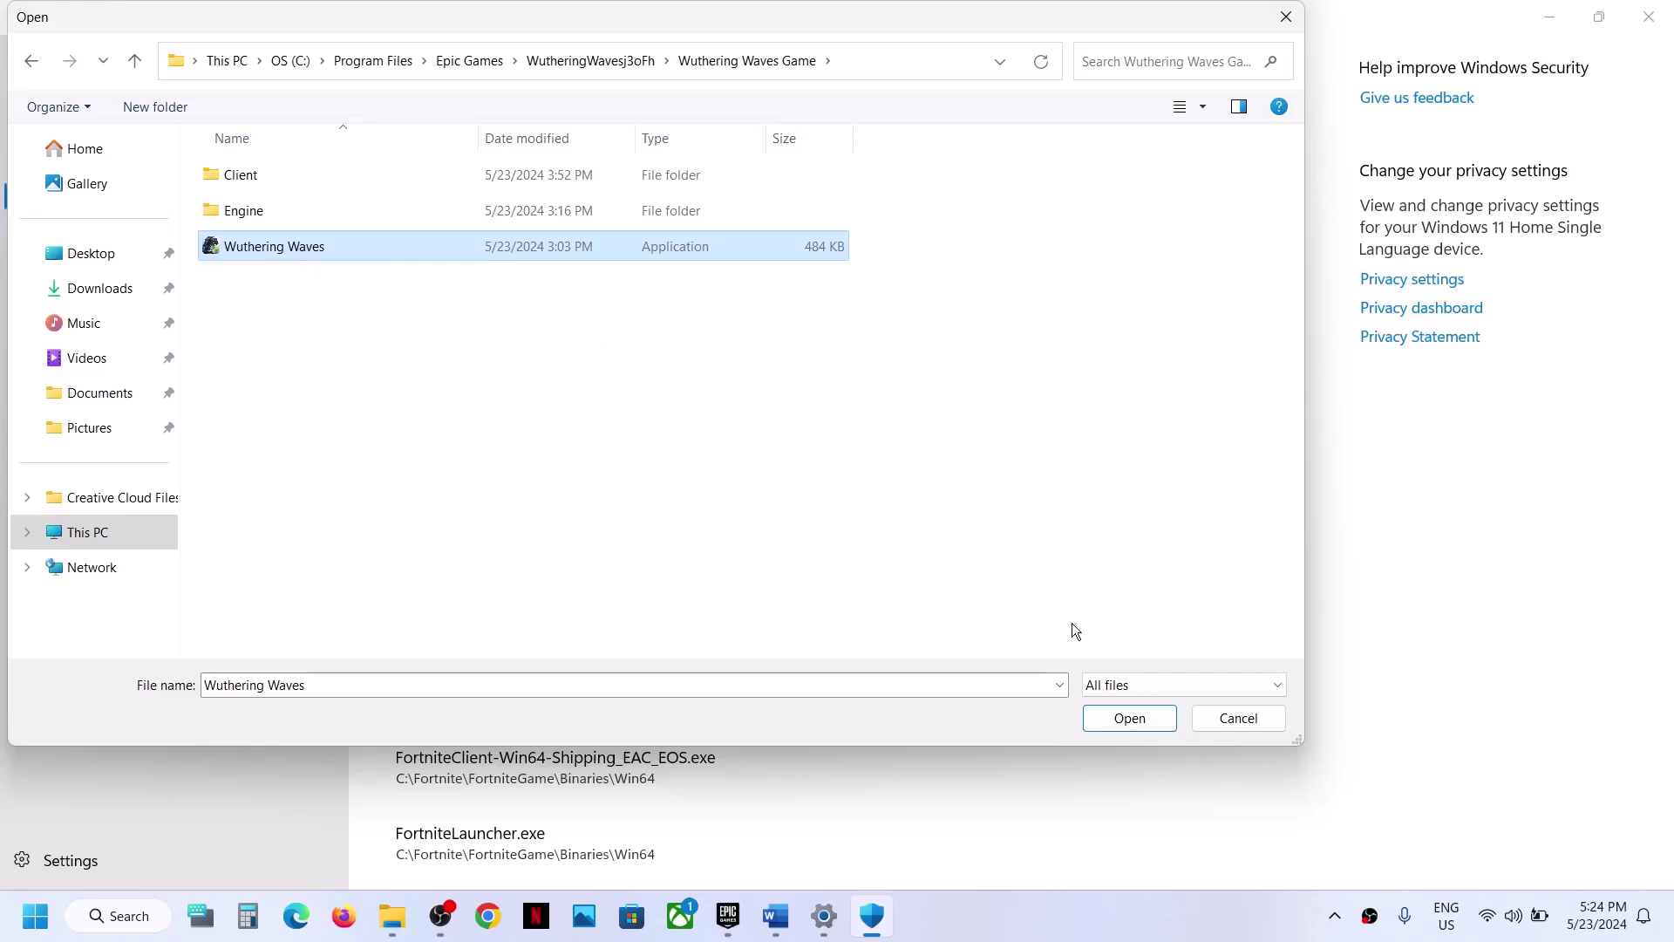
click(1130, 718)
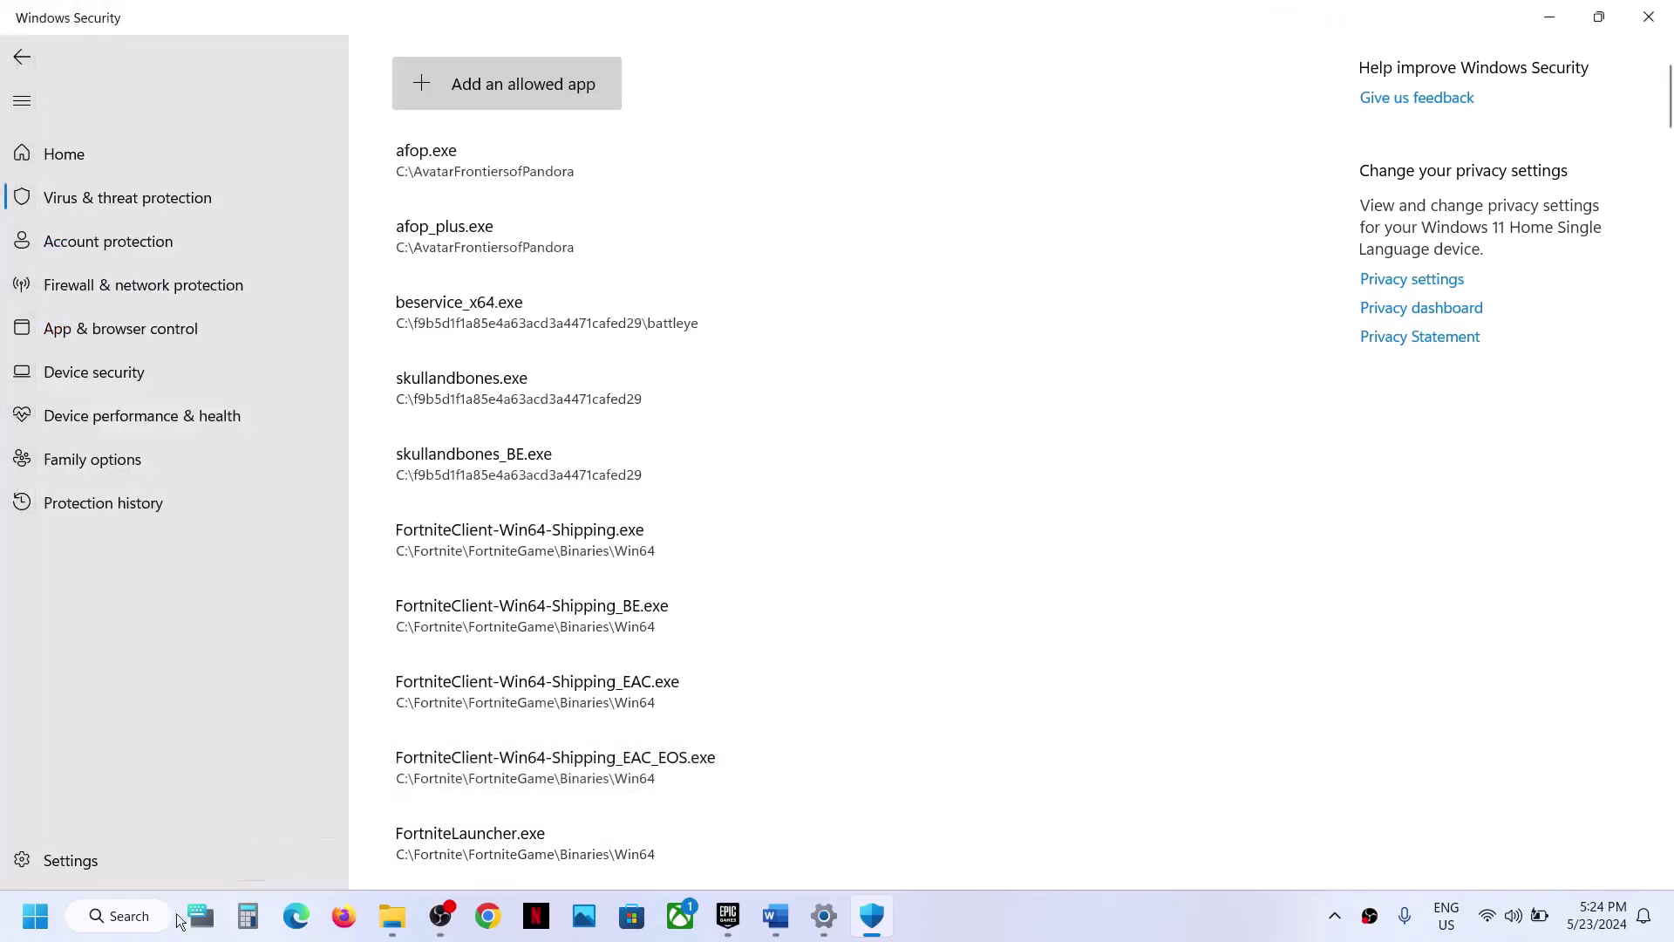
Search Windows for "control" and open the Control Panel.
click(28, 930)
text(contr)
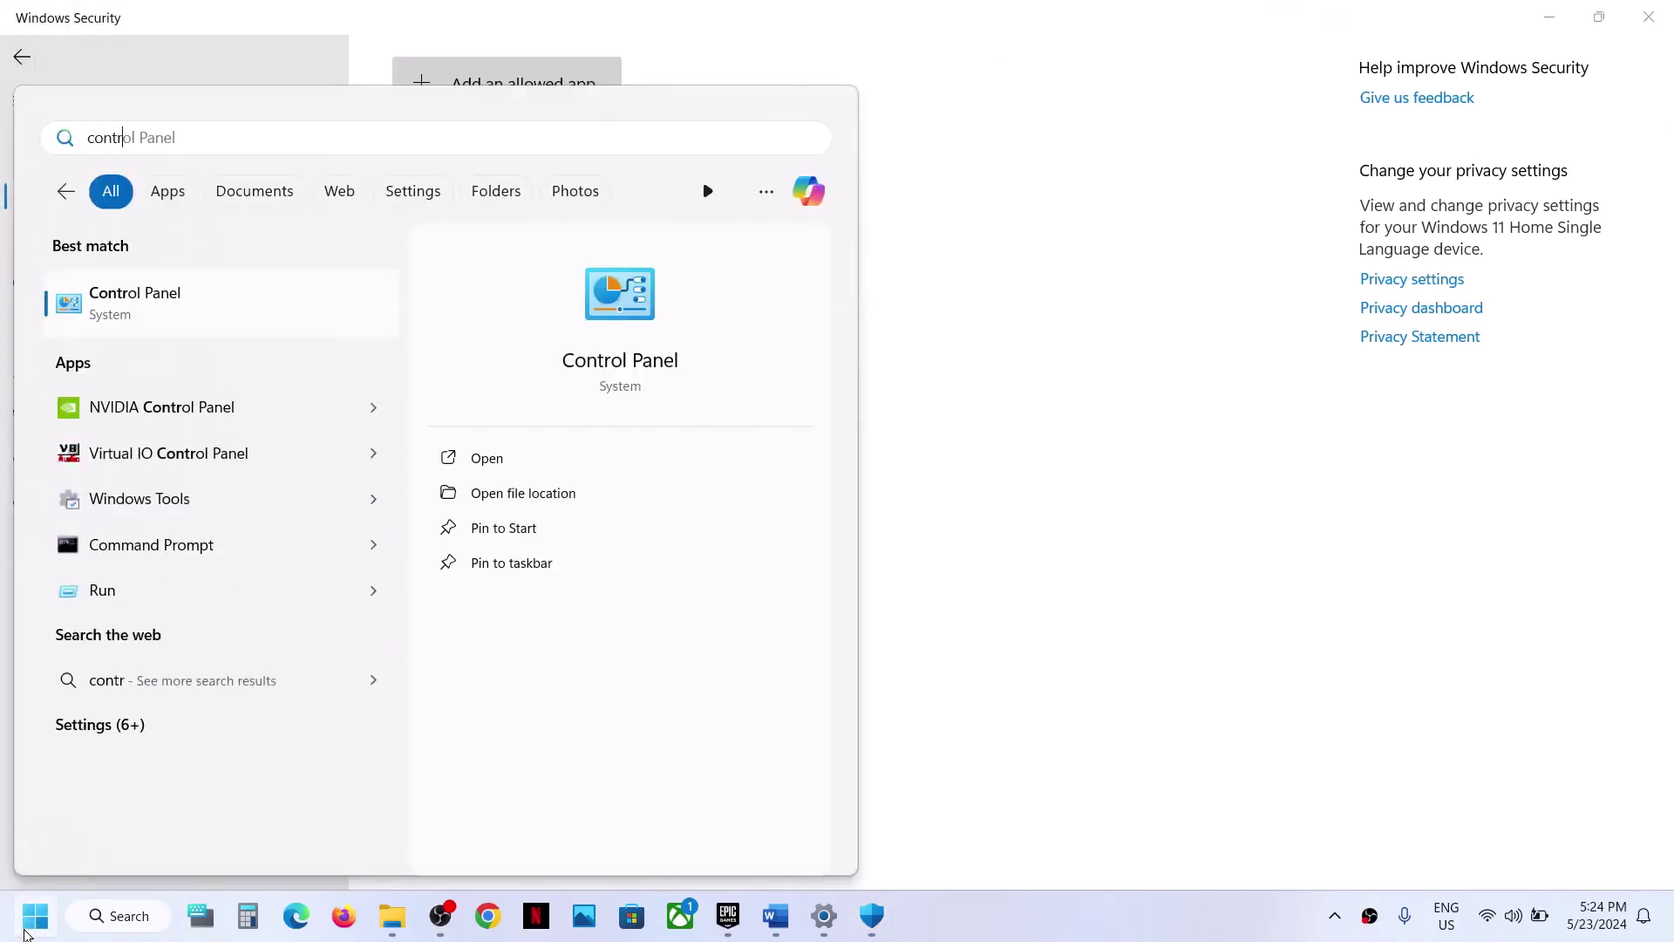
text(ol)
key(Return)
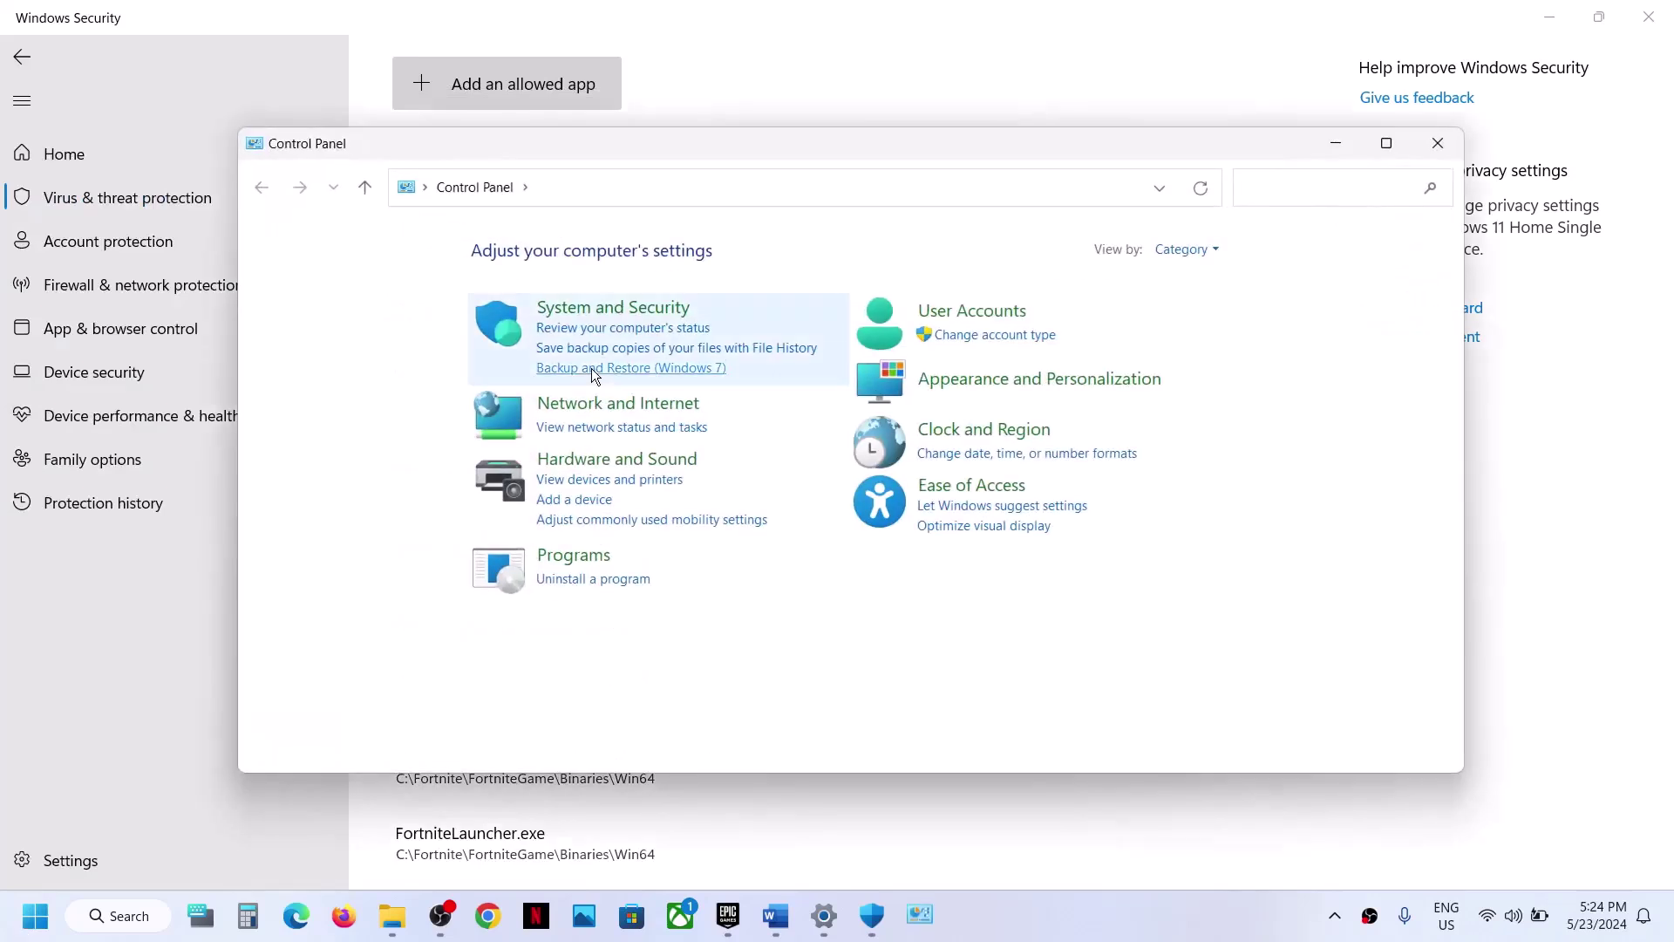
Open the Windows Defender Firewall list of allowed apps and enable changes to its settings.
click(627, 315)
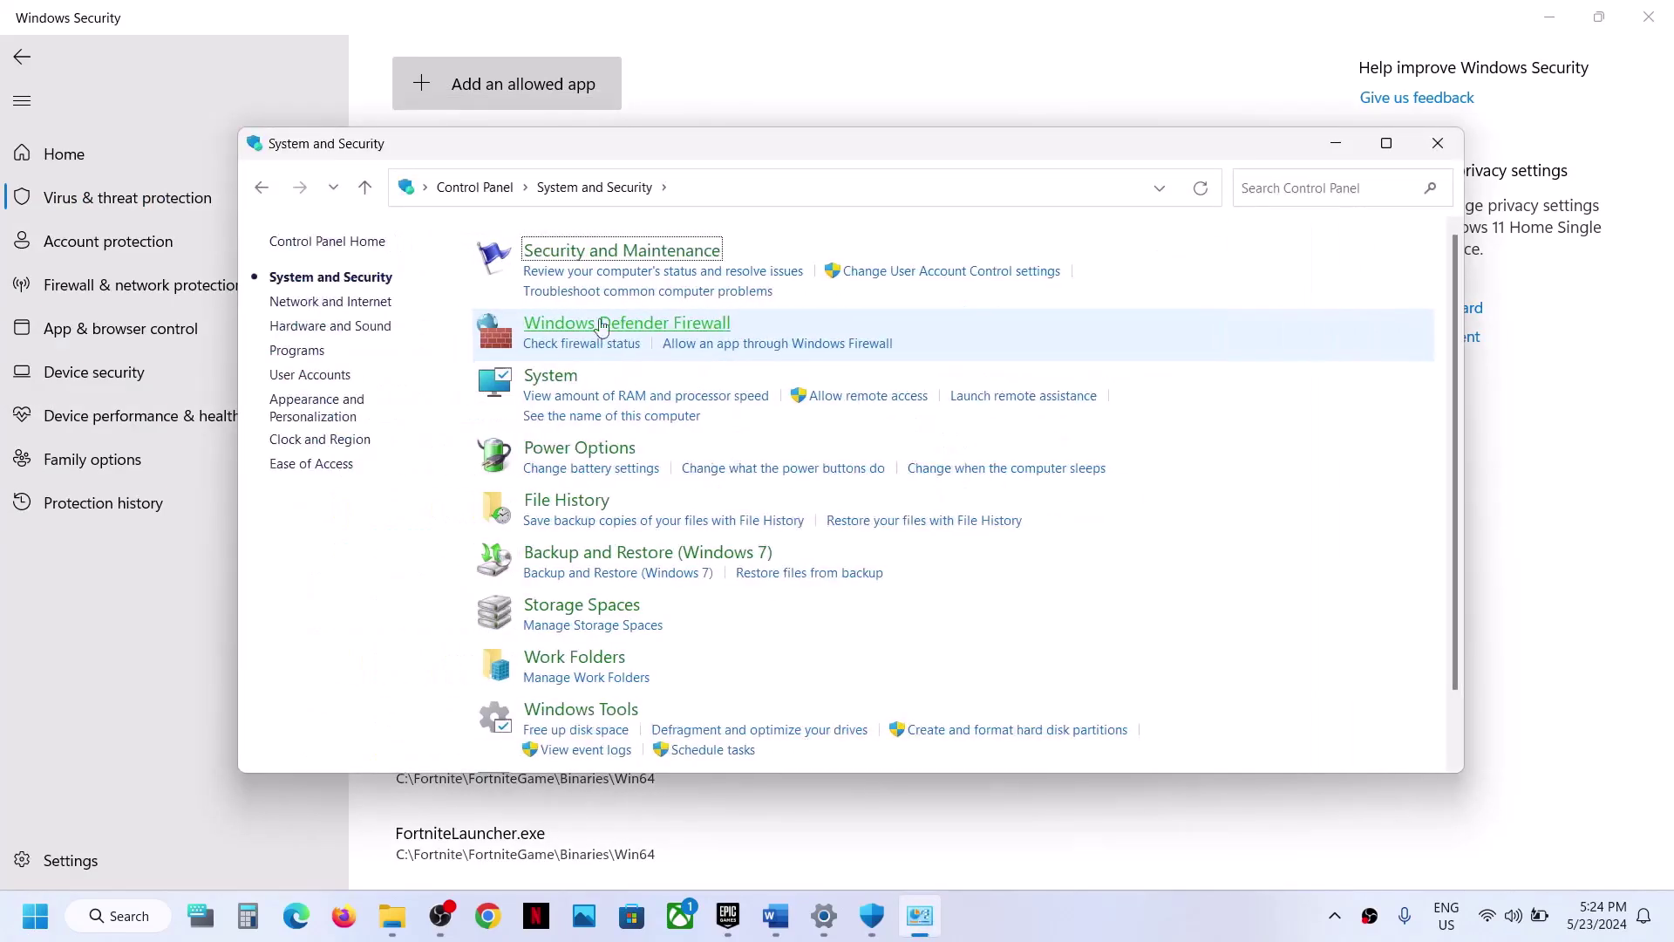
click(583, 325)
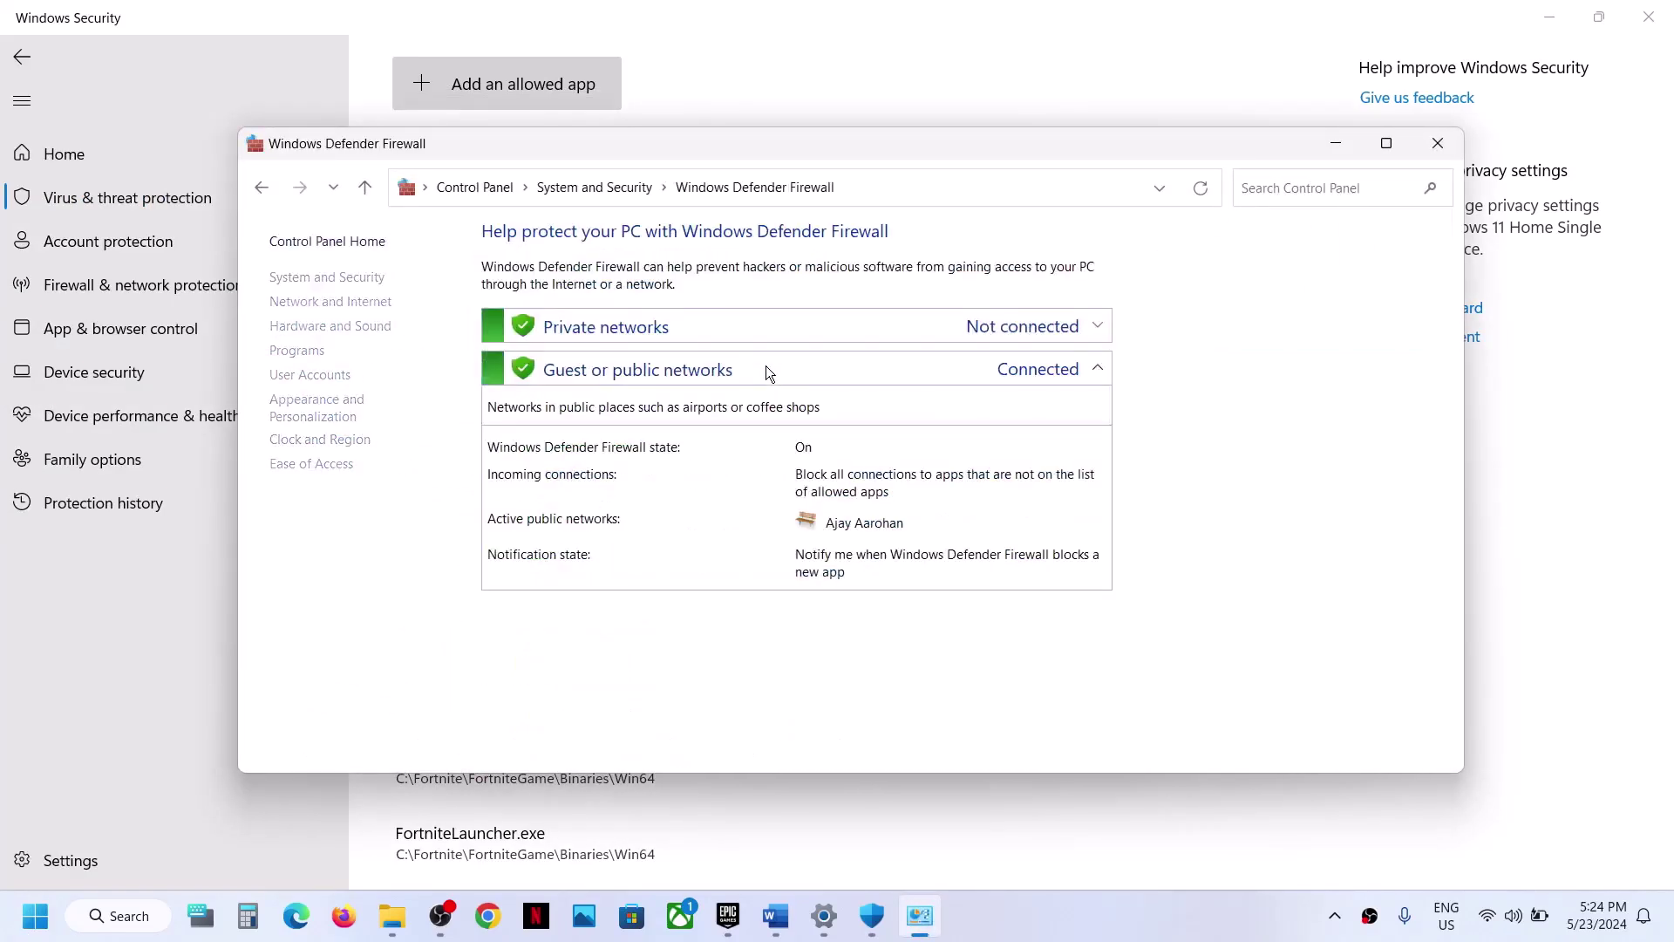
click(354, 300)
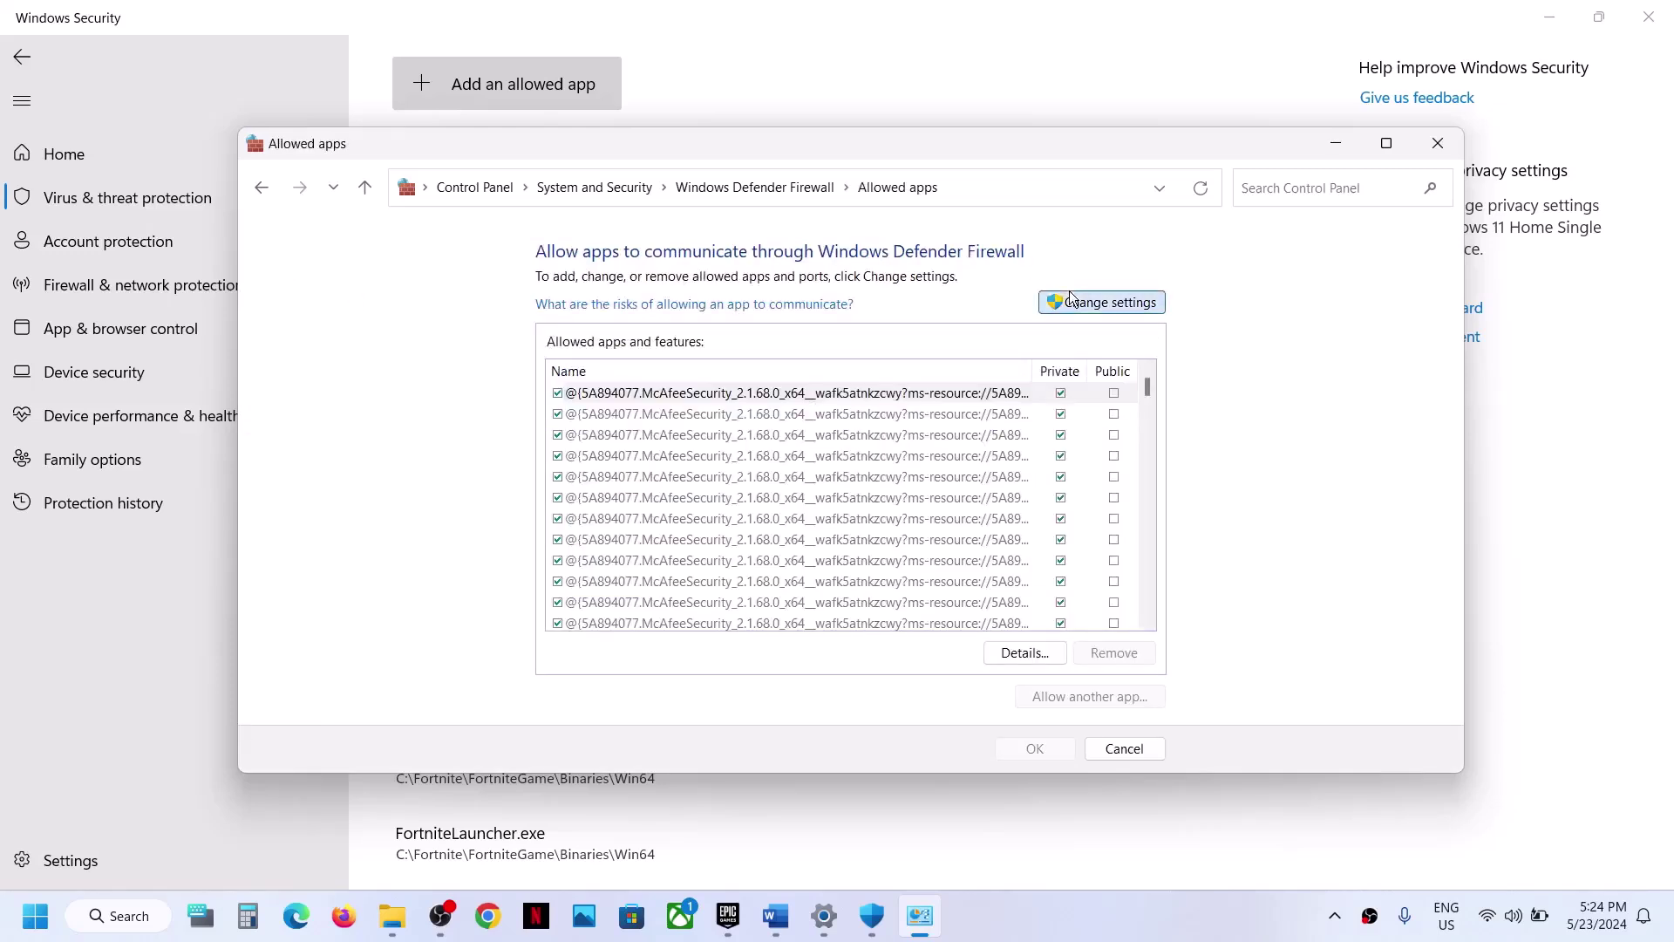
click(1100, 302)
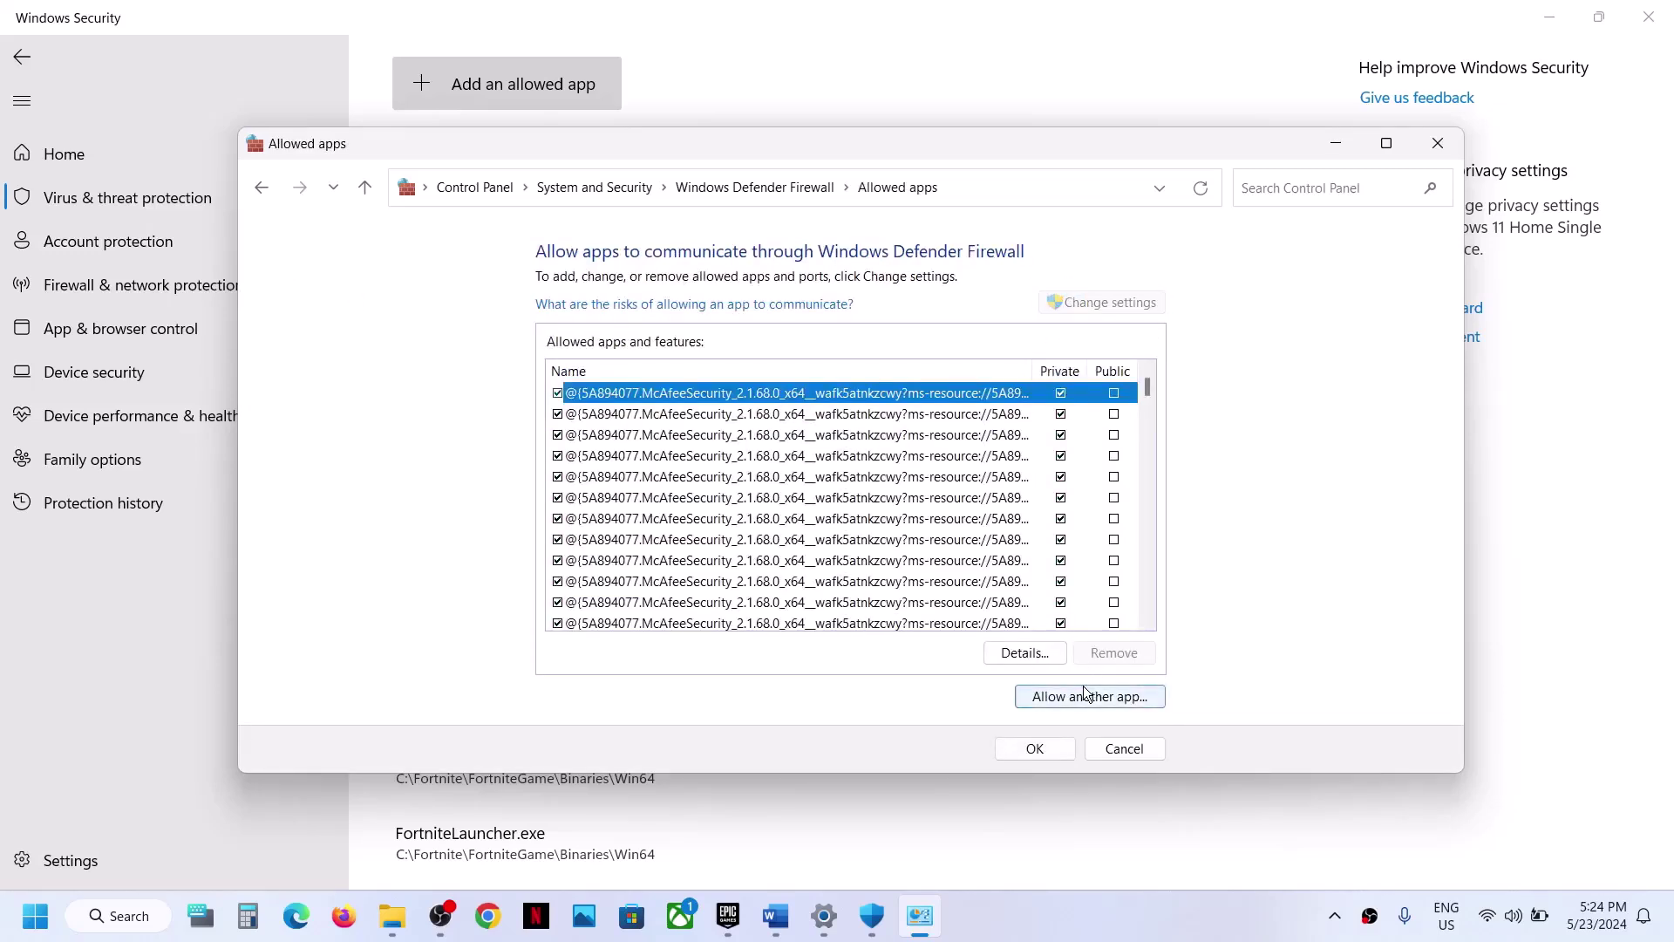
Try to add the Wuthering Waves application from the Wuthering Waves Game folder to the apps allowed through the firewall.
click(1090, 696)
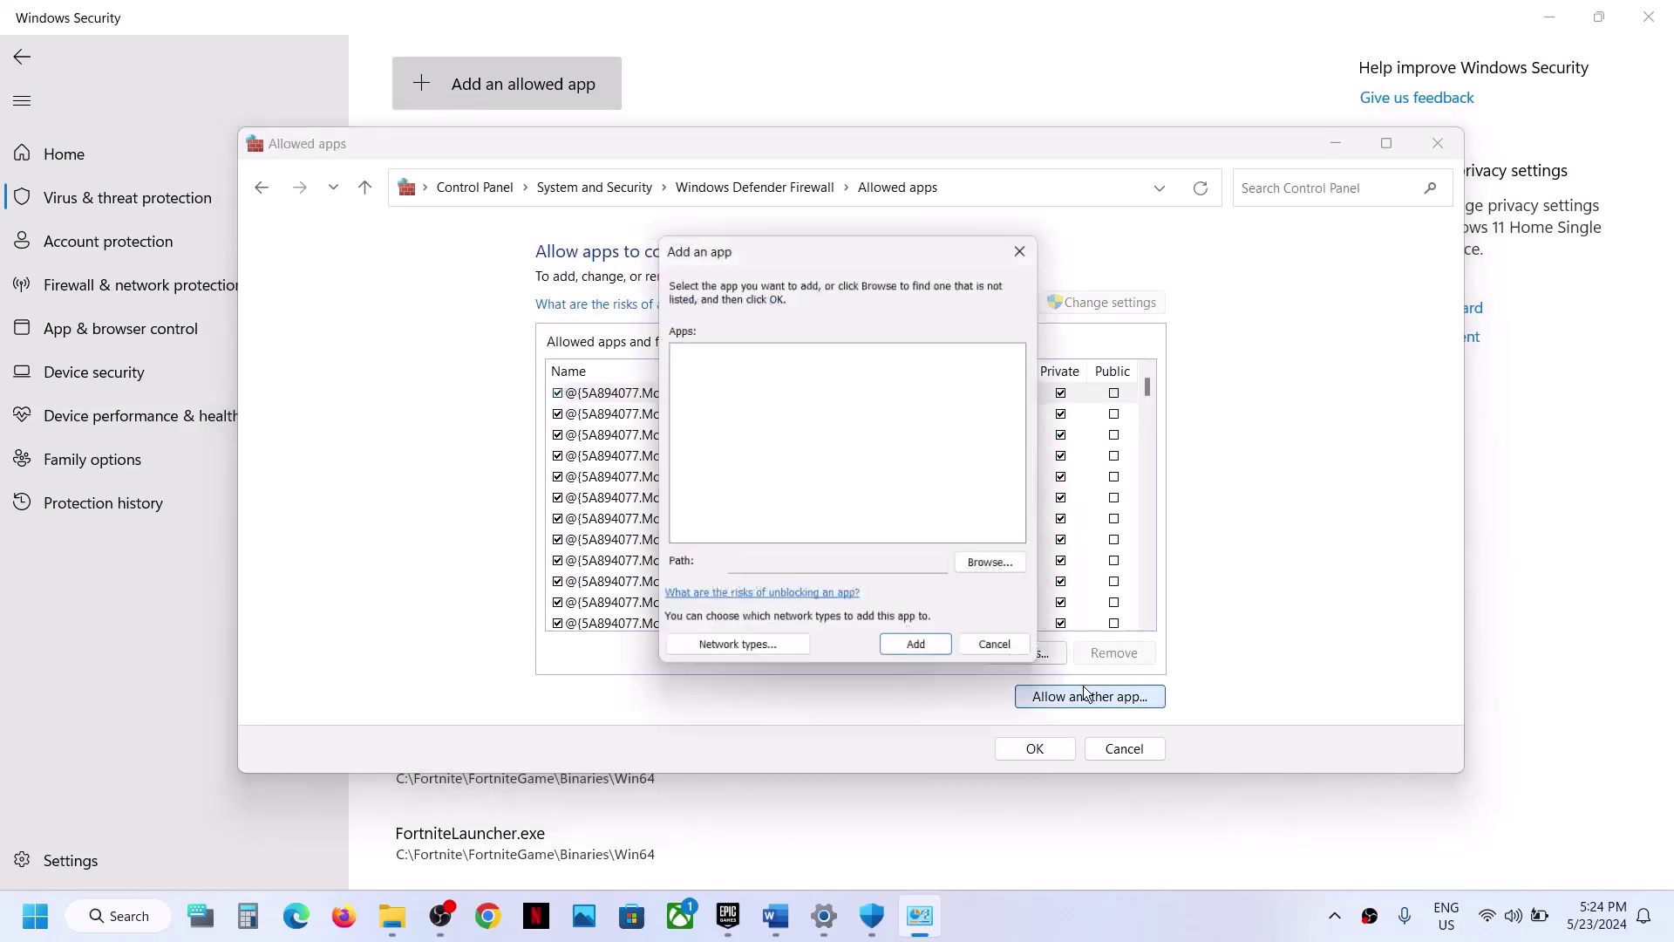
click(989, 569)
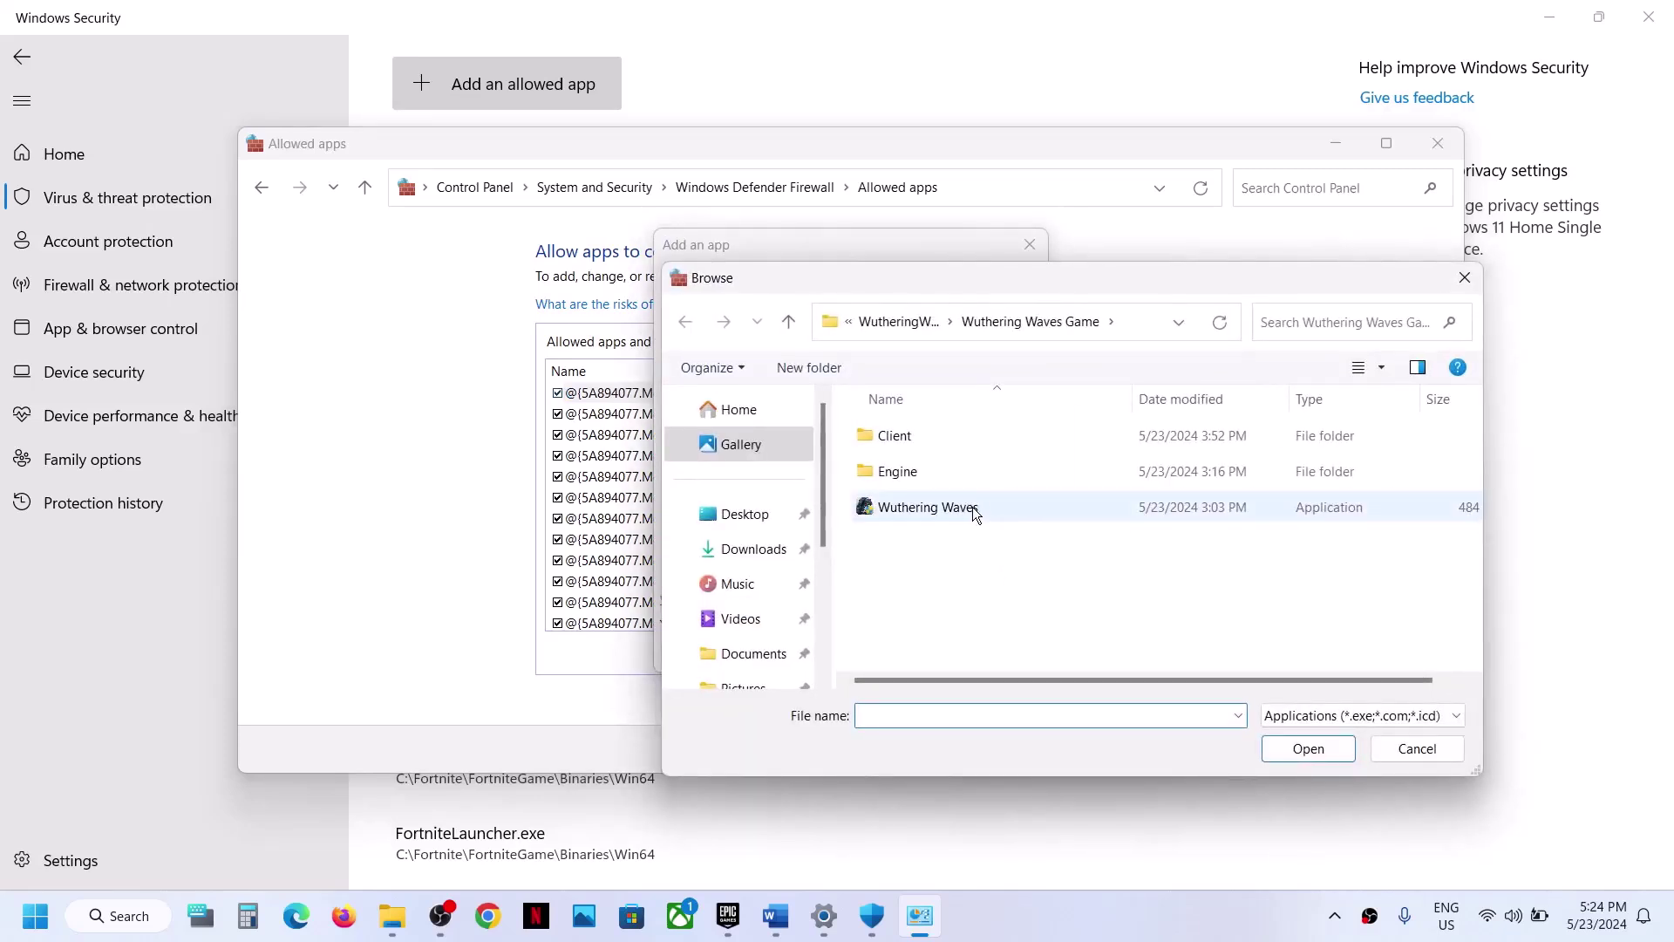
click(971, 508)
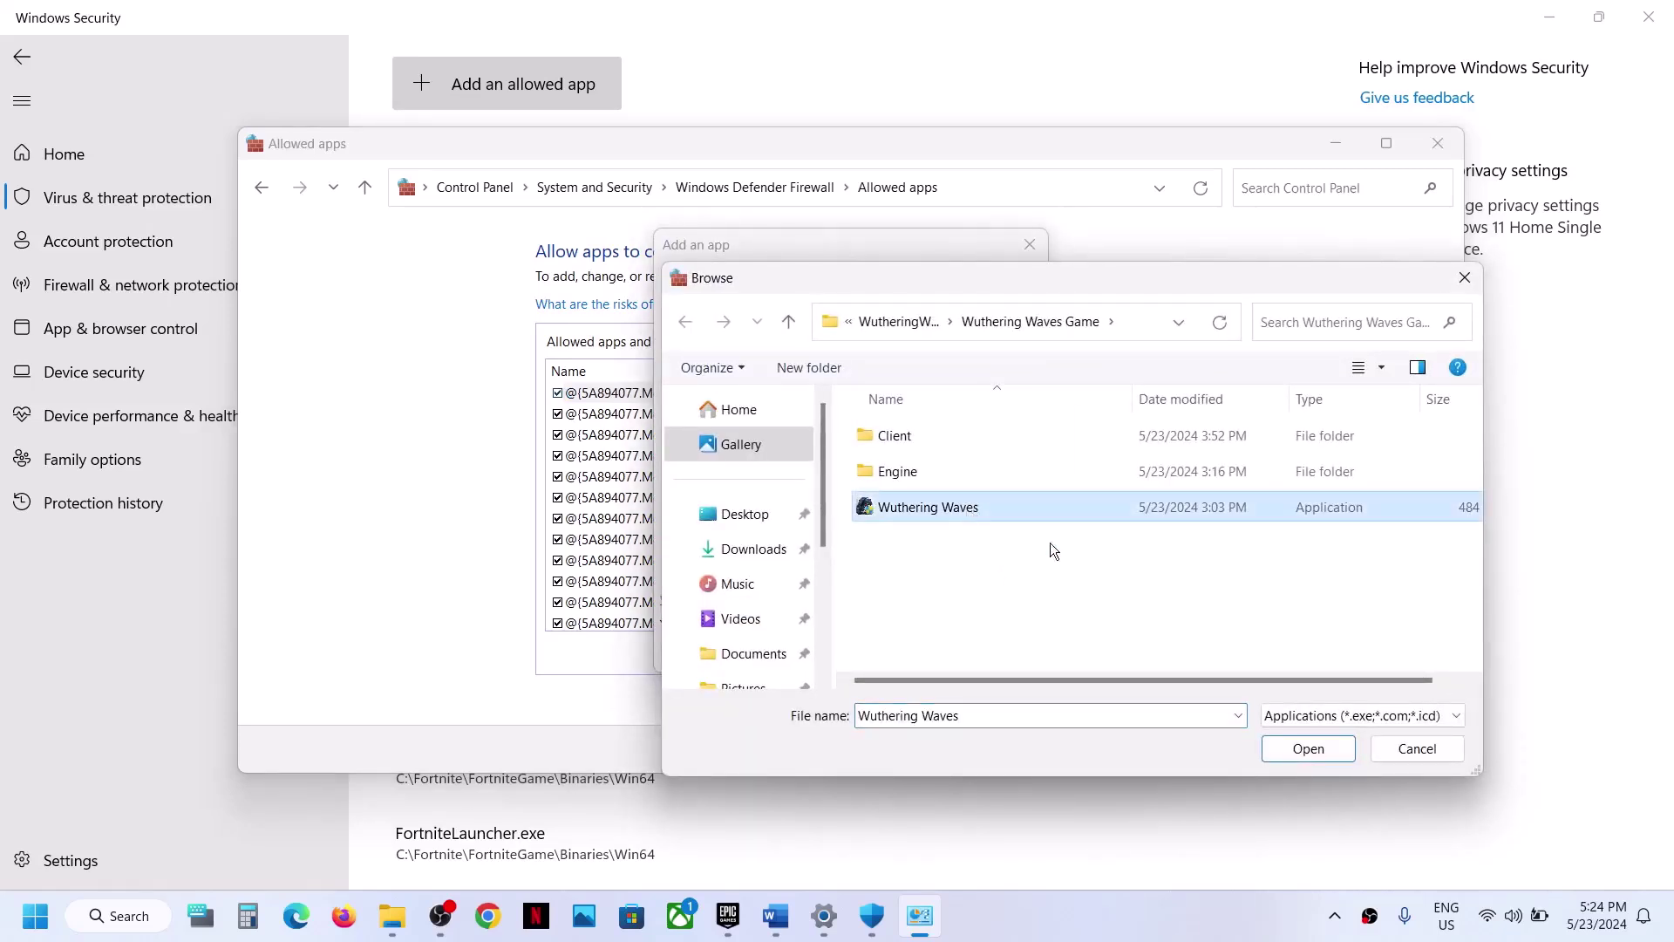
click(1313, 764)
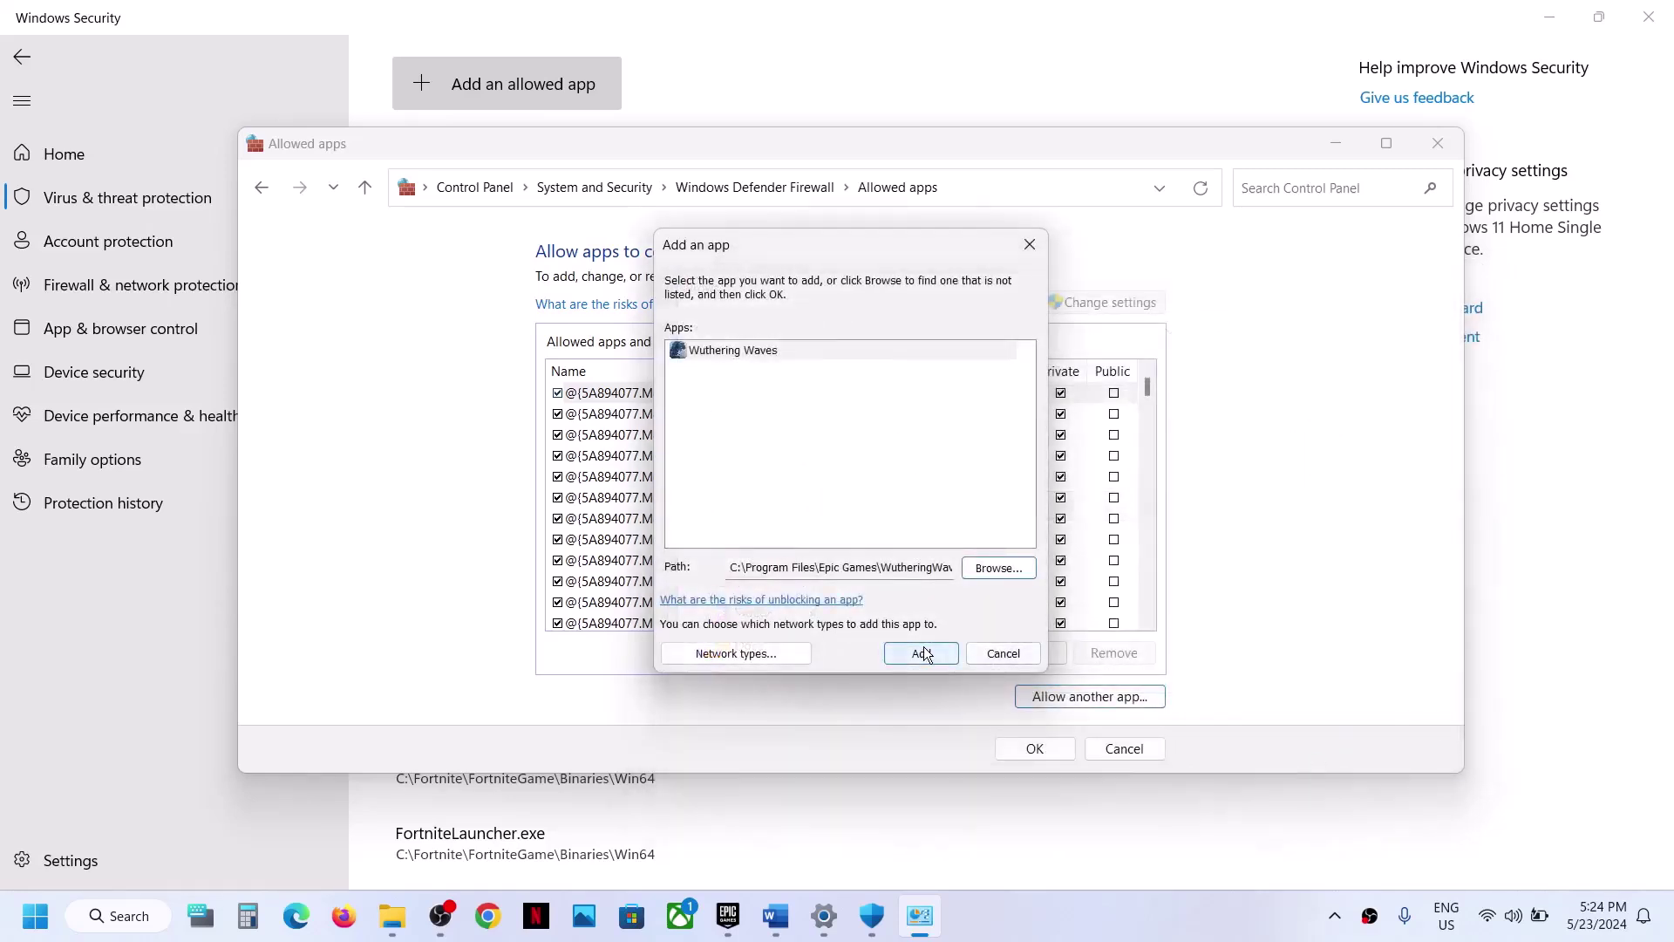
click(929, 656)
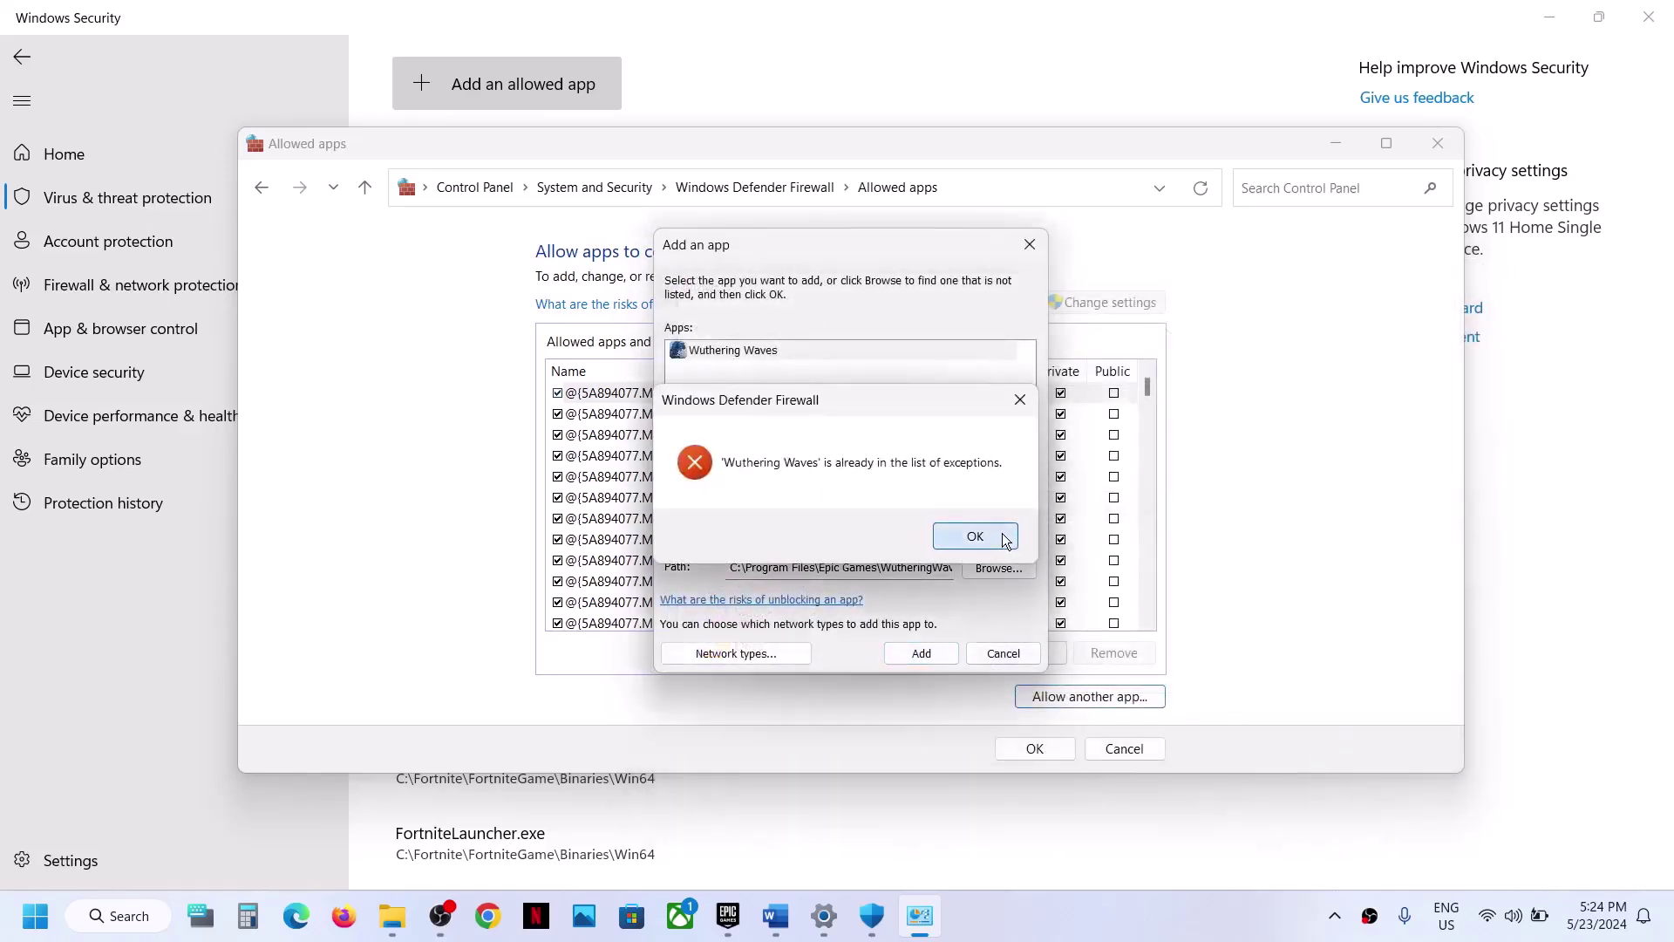
click(1002, 533)
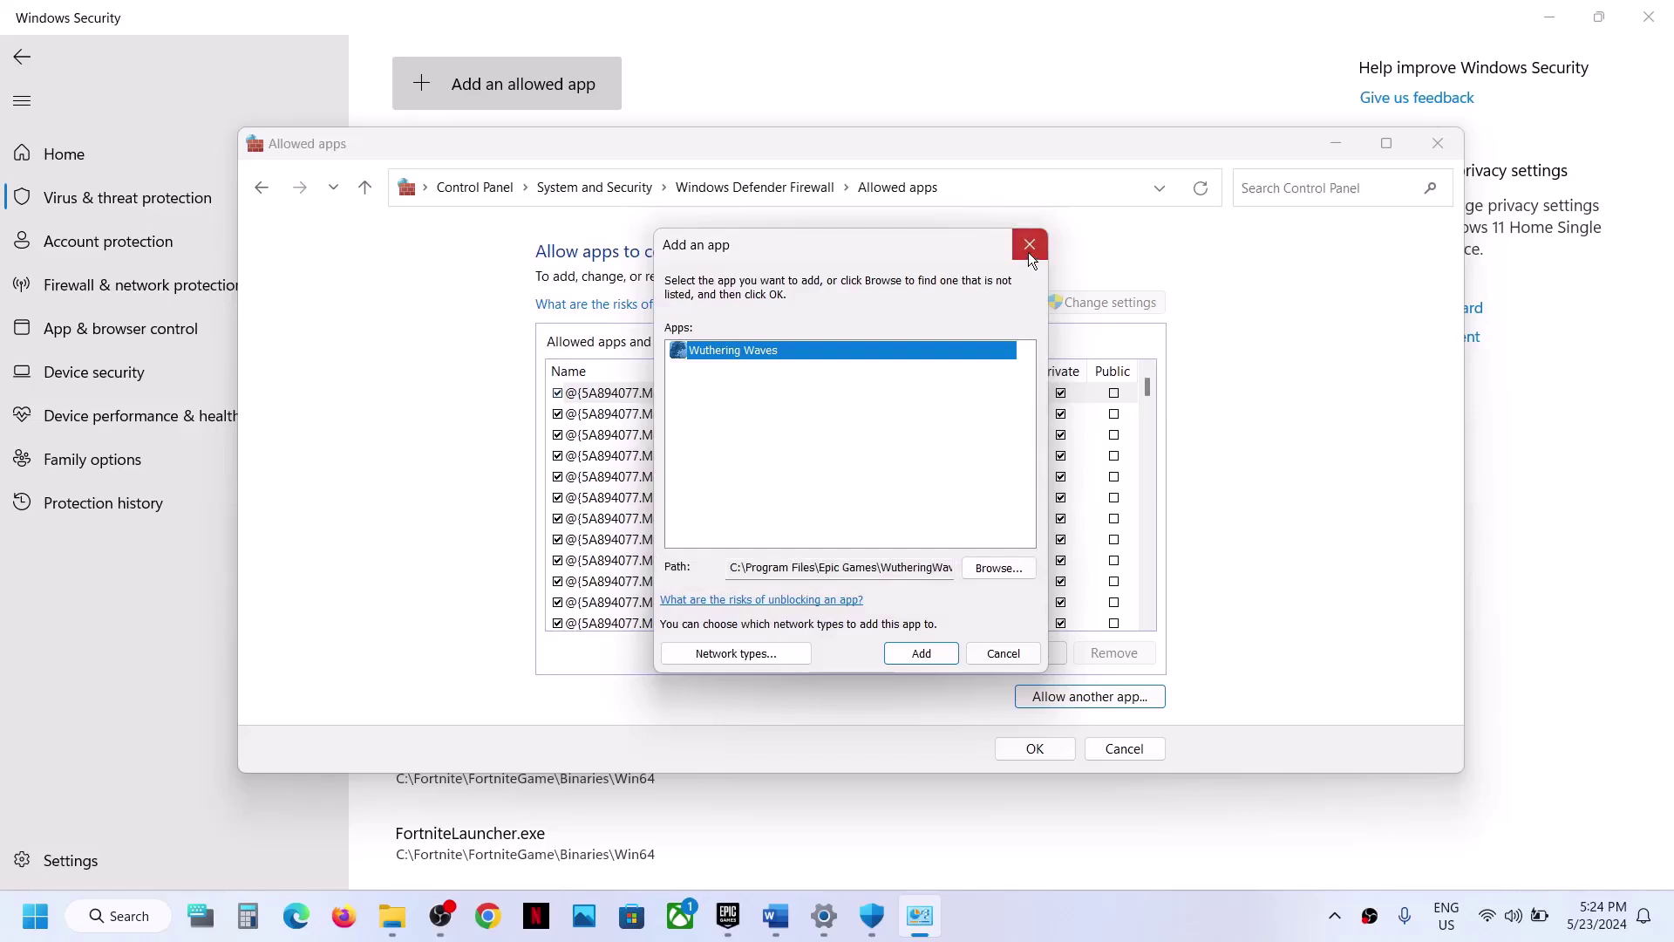
click(1028, 250)
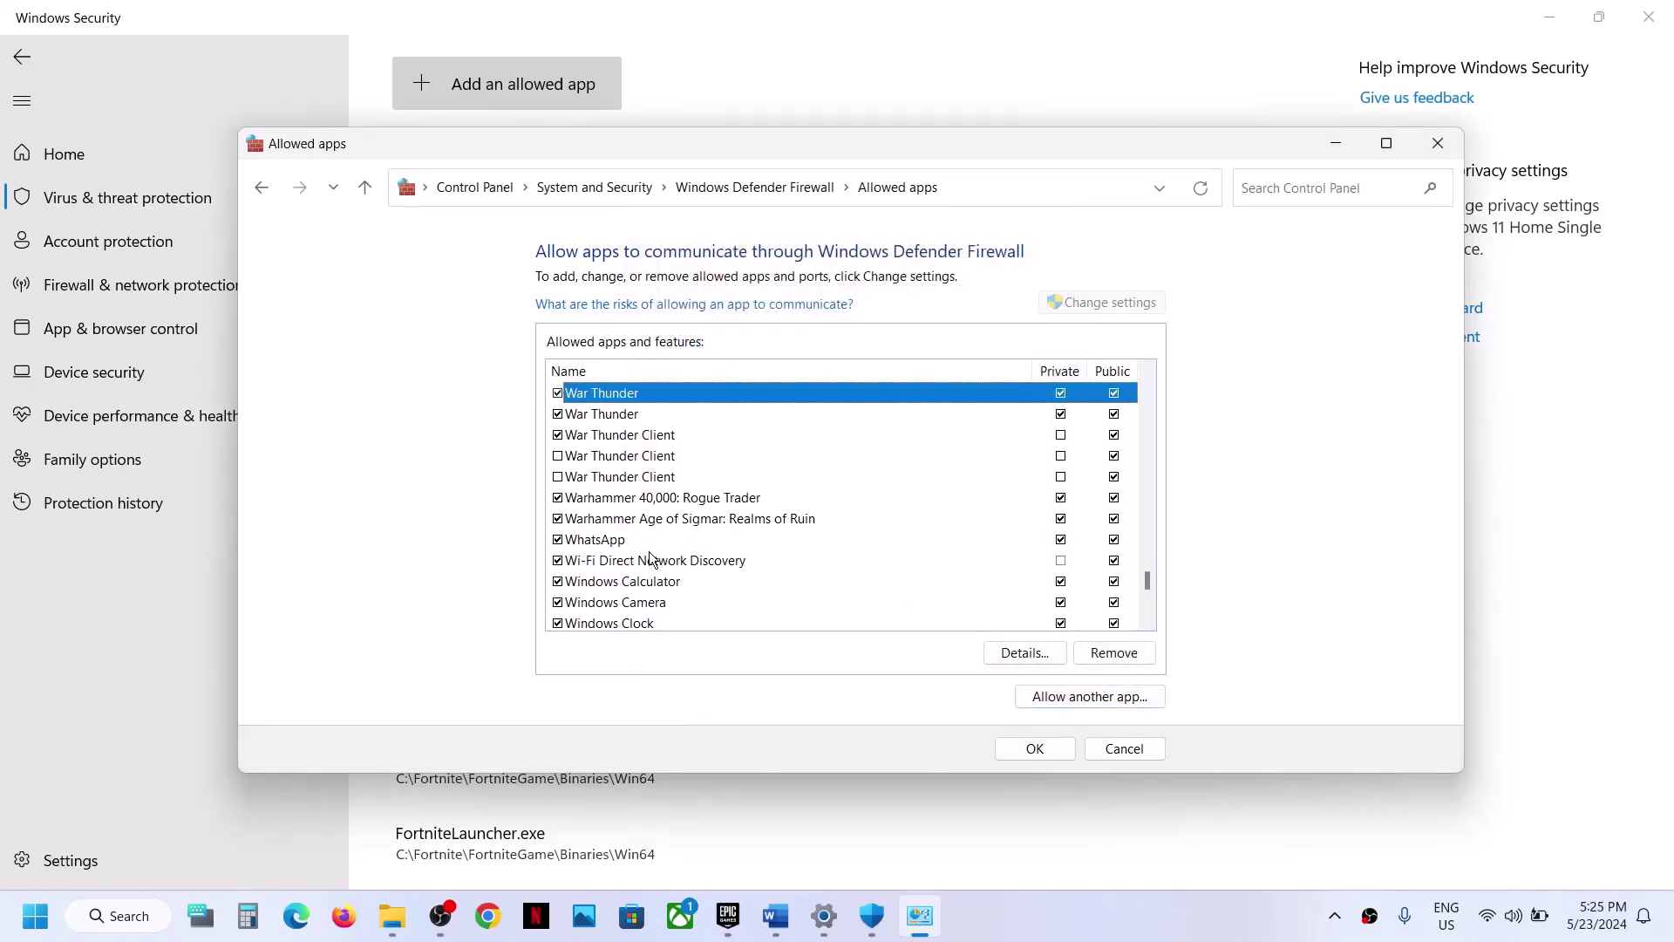
Find the Wuthering Waves entries among the firewall's allowed apps, check their private and public network permissions, and accept the list.
click(1144, 626)
click(1144, 626)
click(1144, 626)
click(1146, 622)
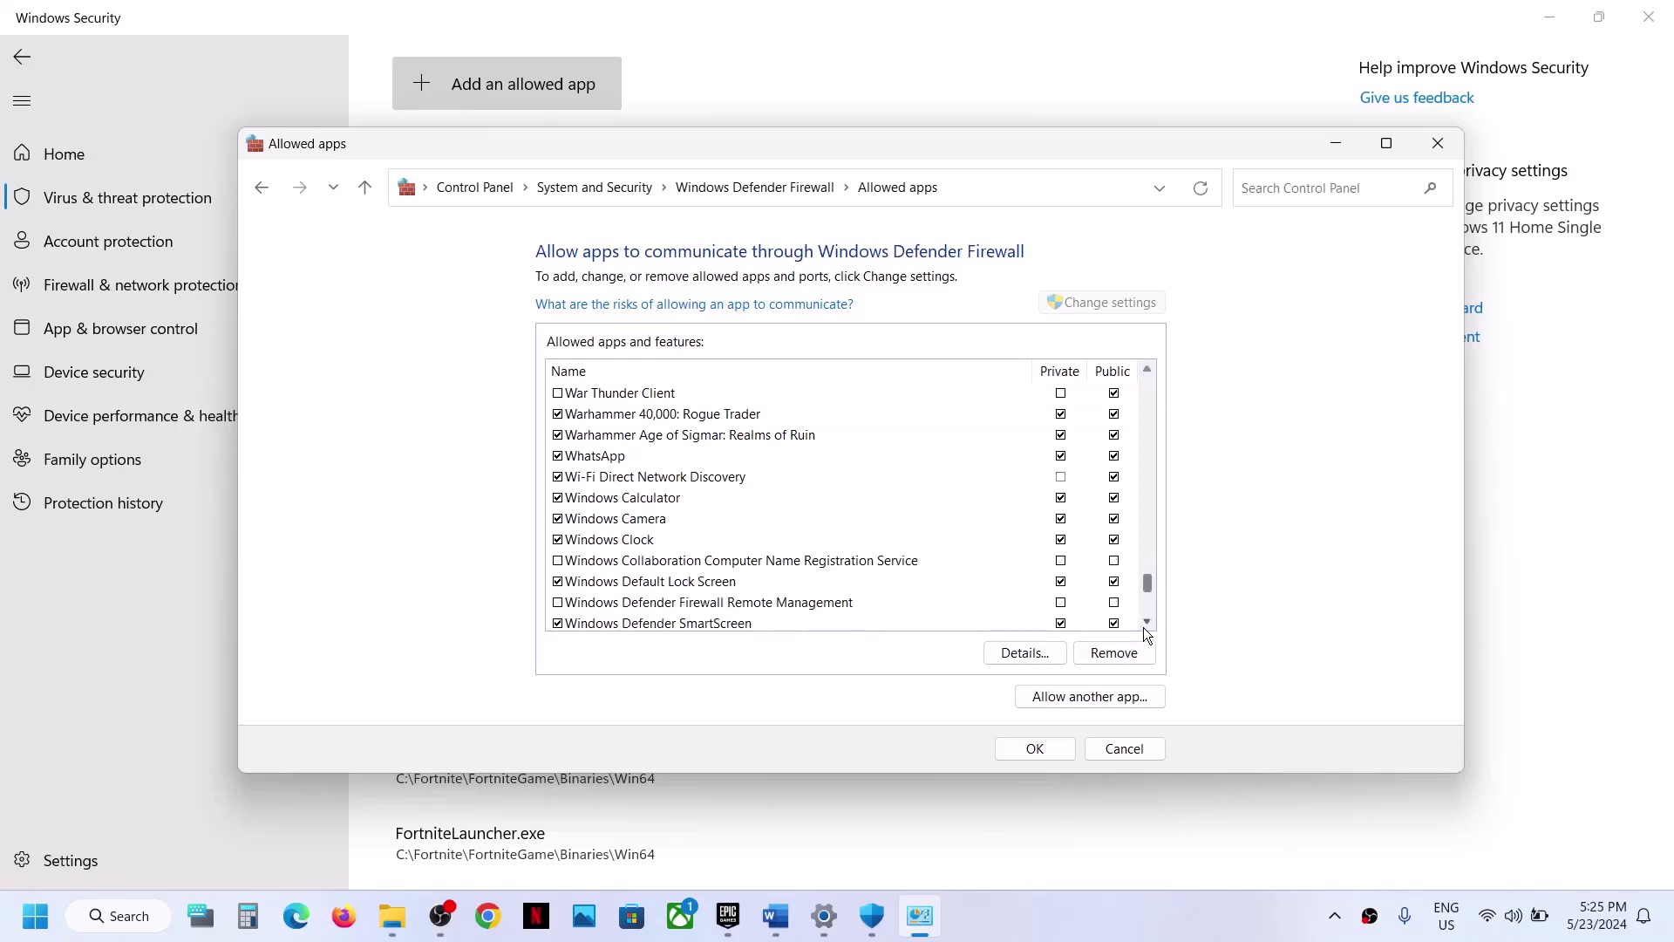
click(1146, 622)
click(1146, 622)
click(1146, 622)
click(1146, 621)
click(1146, 622)
click(1145, 622)
click(1146, 622)
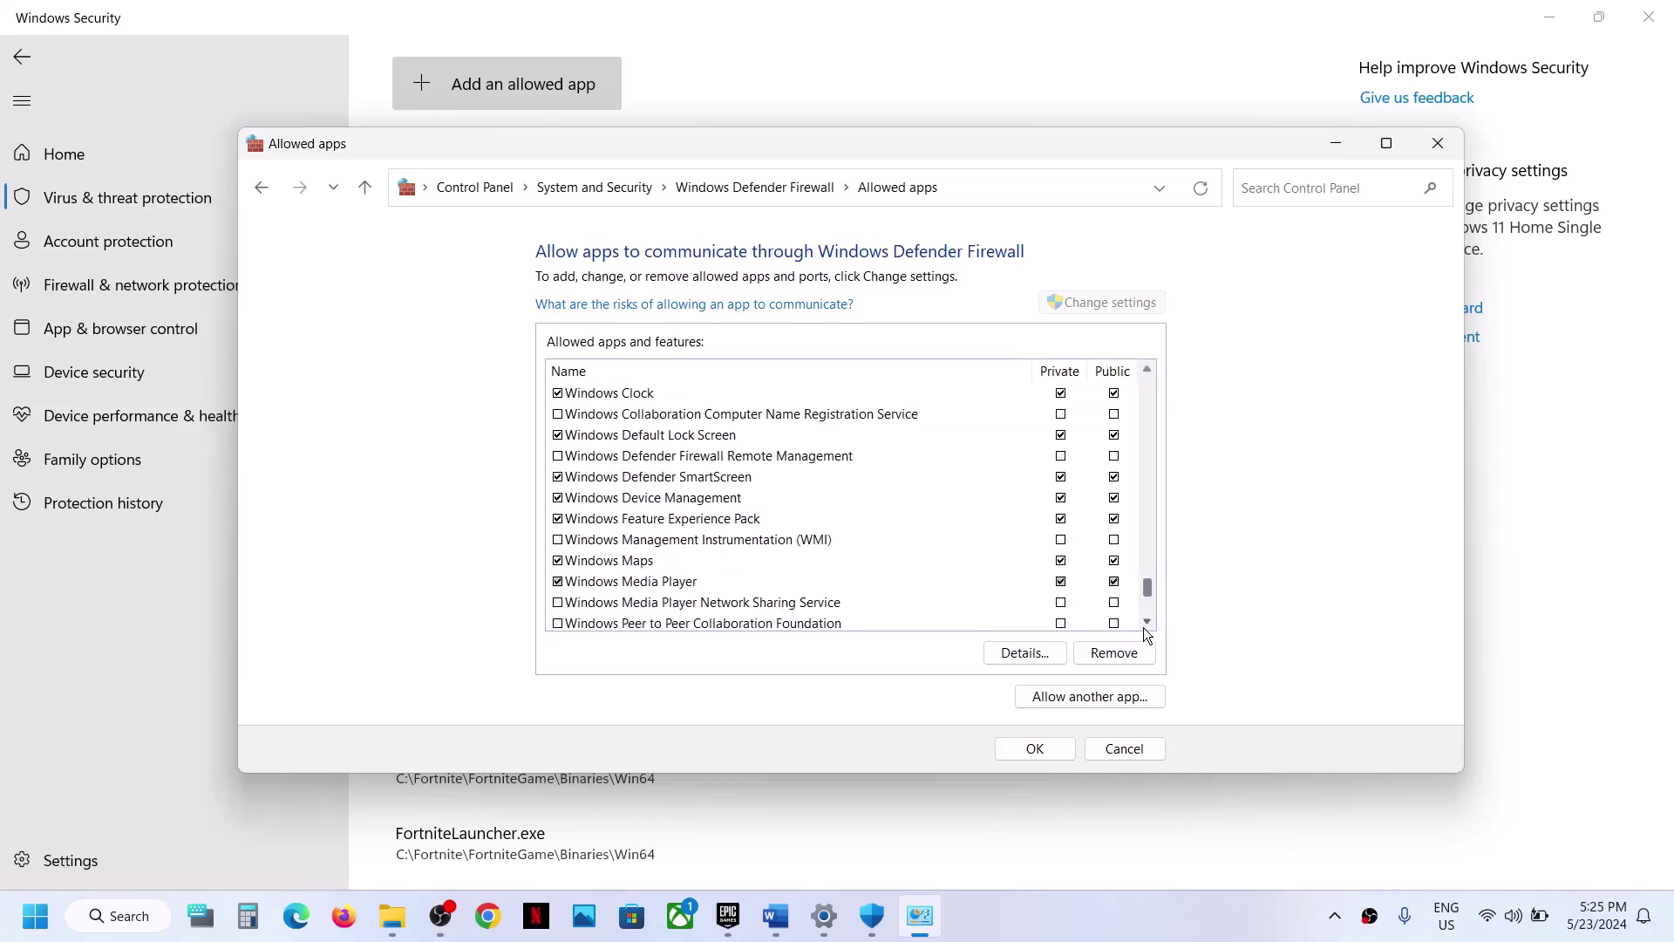
click(1145, 622)
click(1146, 622)
click(1146, 622)
click(1146, 622)
click(1146, 622)
click(1146, 622)
click(1146, 622)
click(1146, 622)
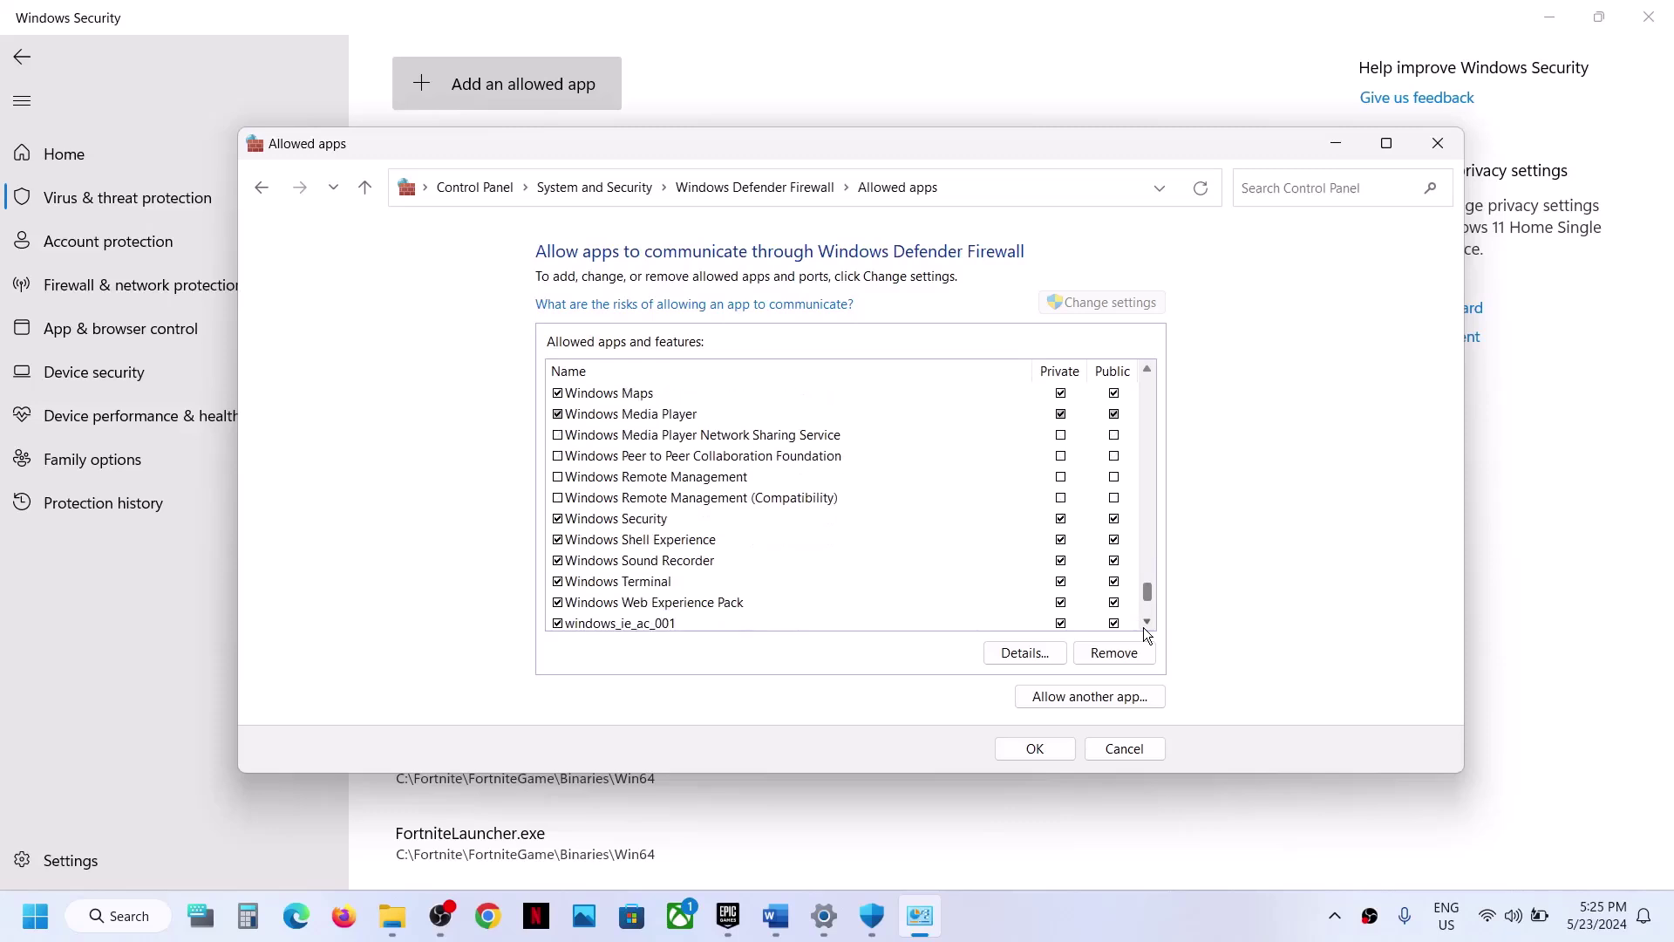
click(1146, 622)
click(1145, 622)
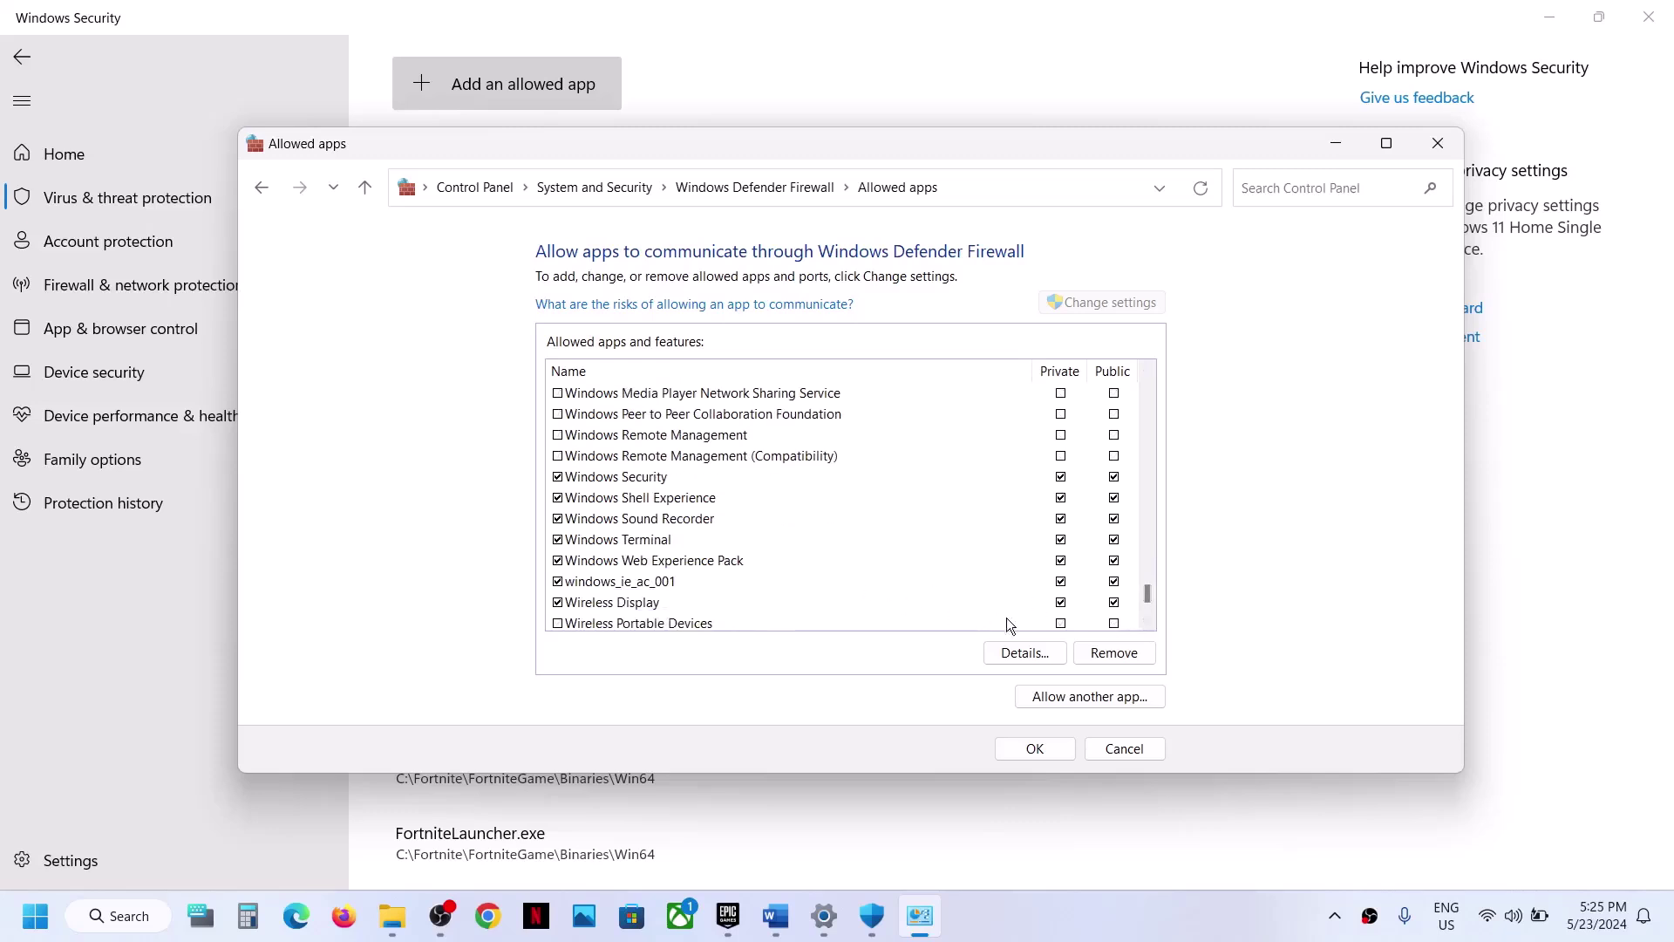
click(1148, 622)
click(1148, 622)
click(1147, 622)
click(1147, 622)
click(1148, 622)
click(1147, 622)
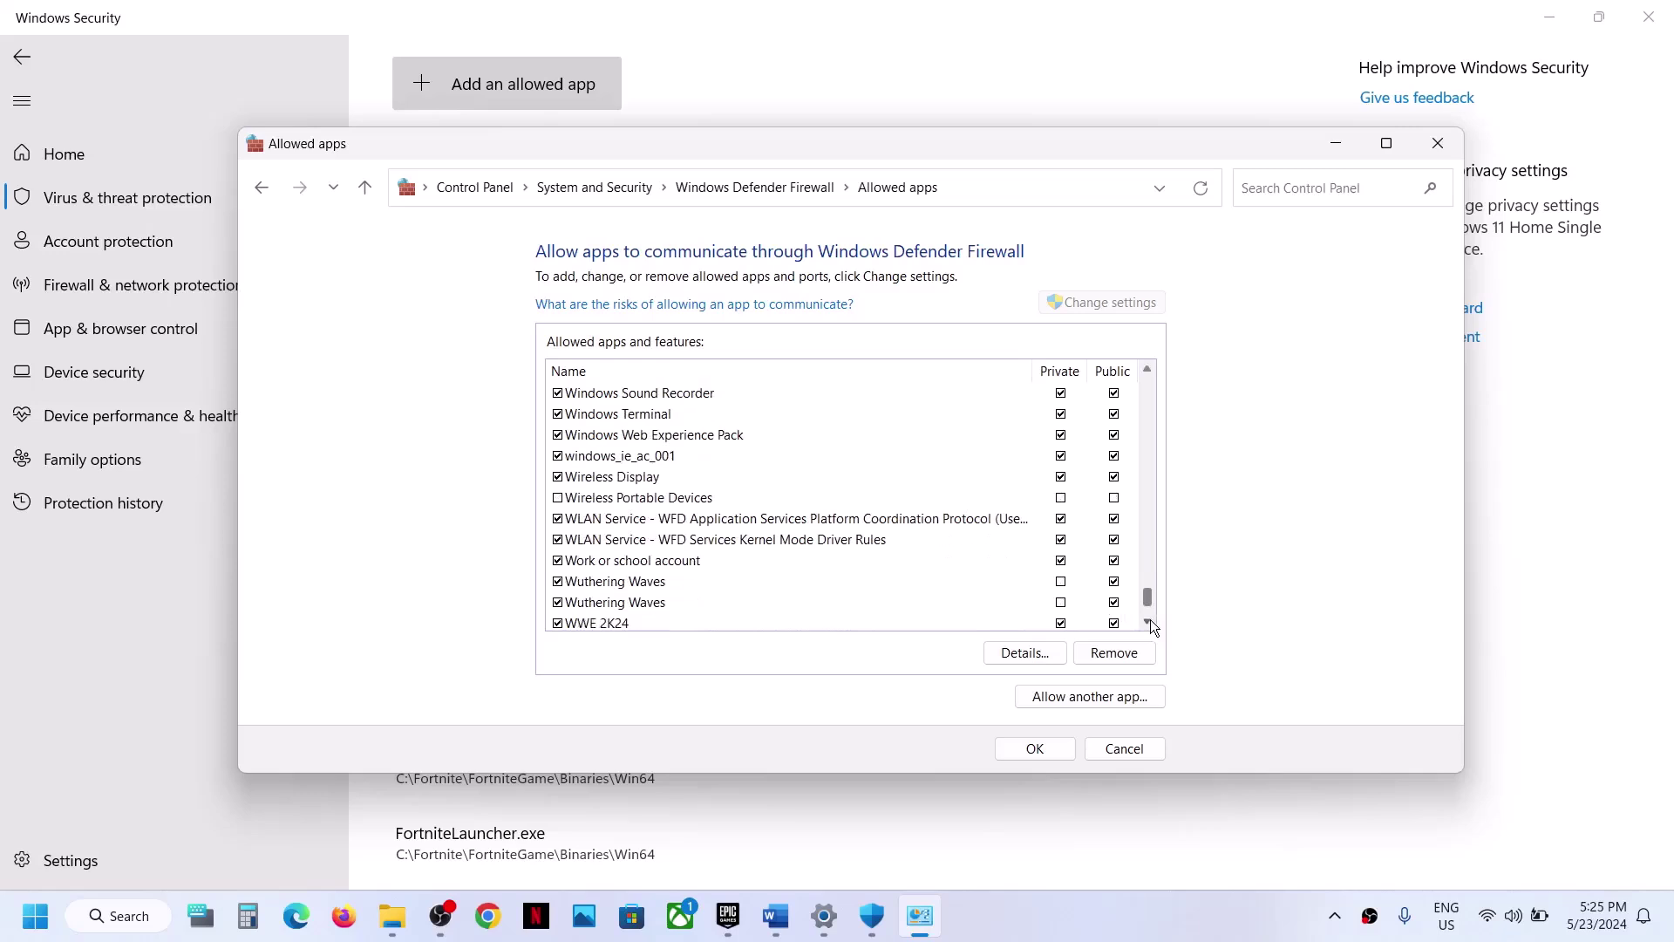
click(1037, 750)
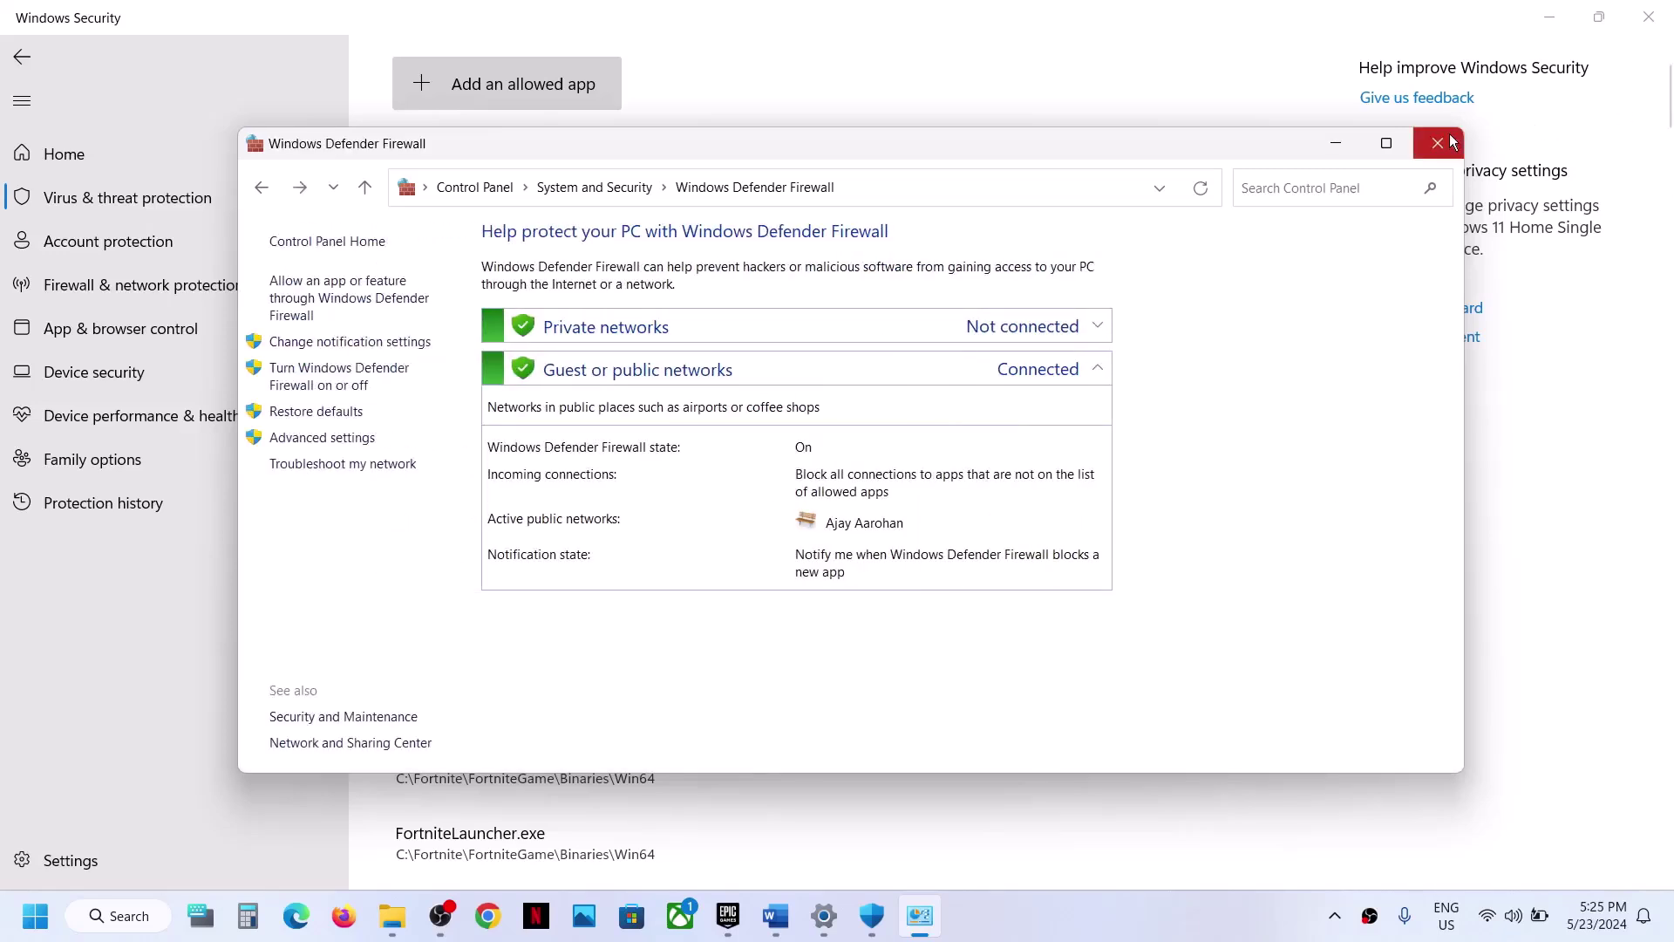
Close the Windows Defender Firewall, Windows Security and Settings windows.
click(1438, 143)
click(1668, 10)
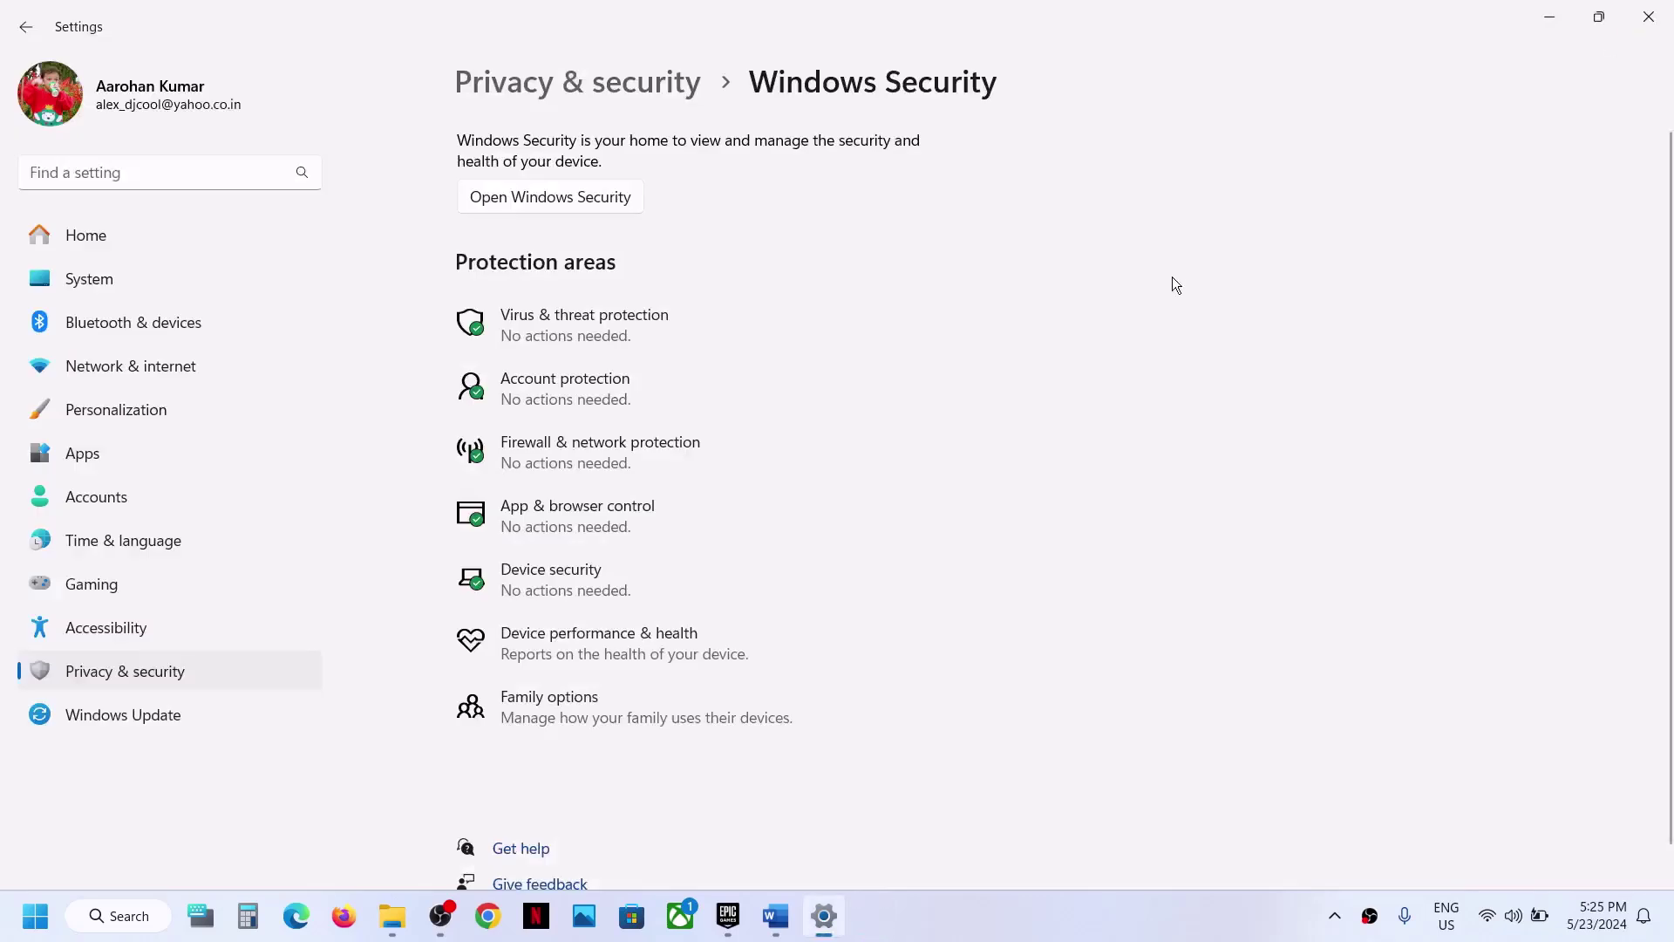
click(1648, 15)
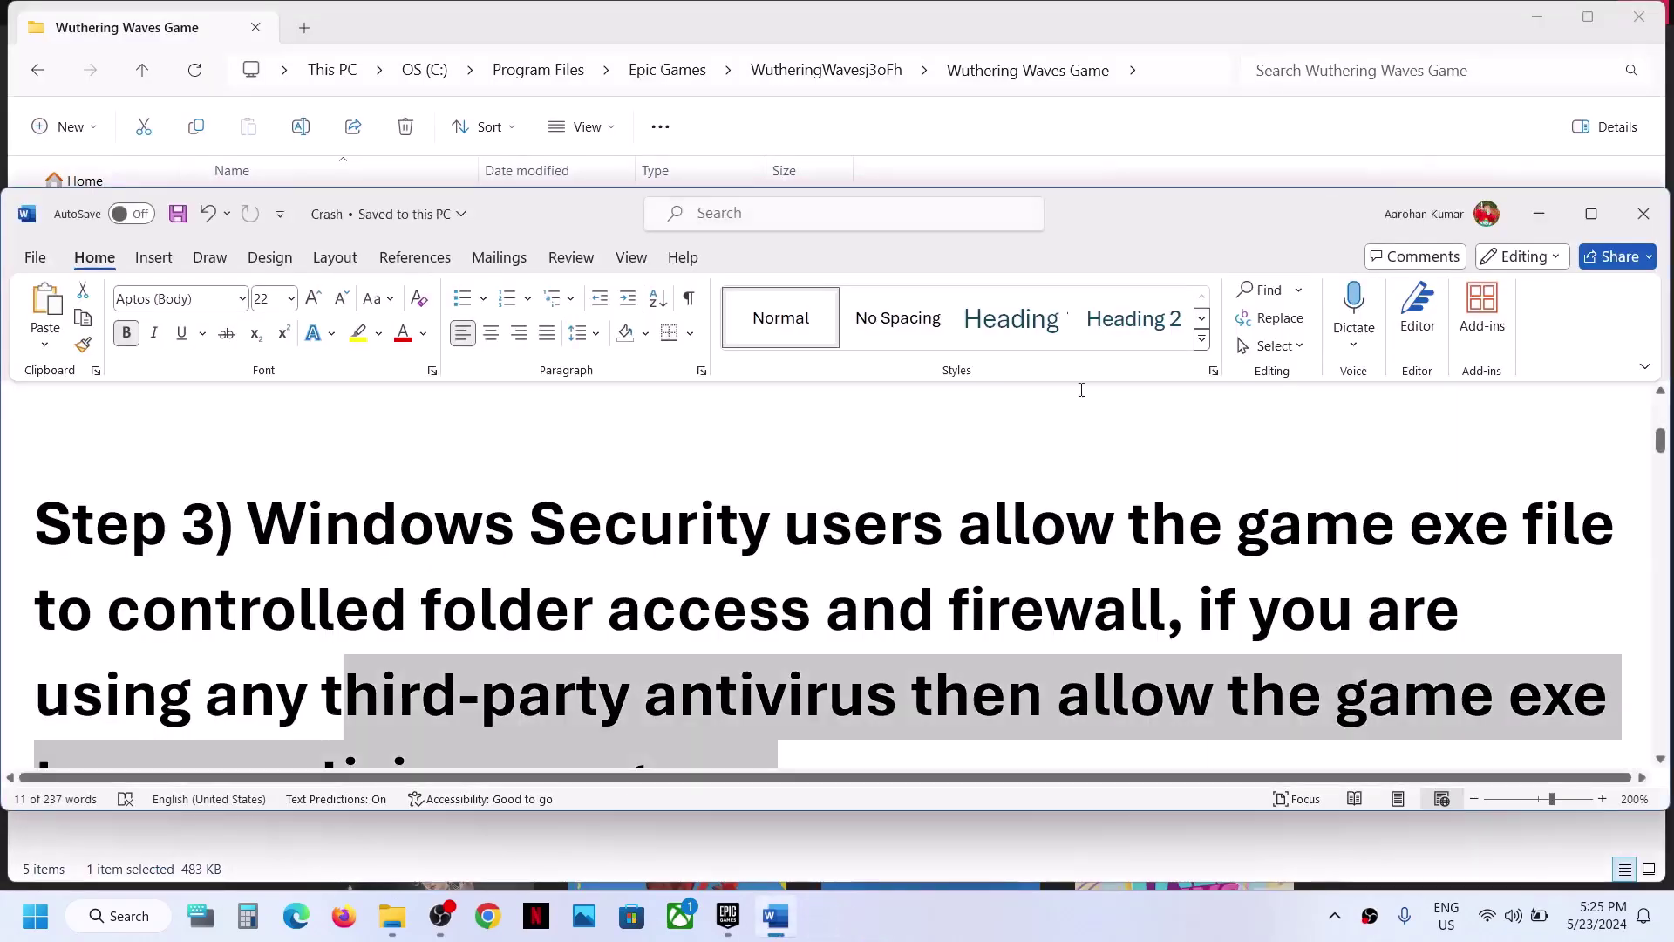
Highlight "Update Windows" in step 4 of the Crash document, and check for updates in the Windows Update settings.
scroll(827, 577, down, 5)
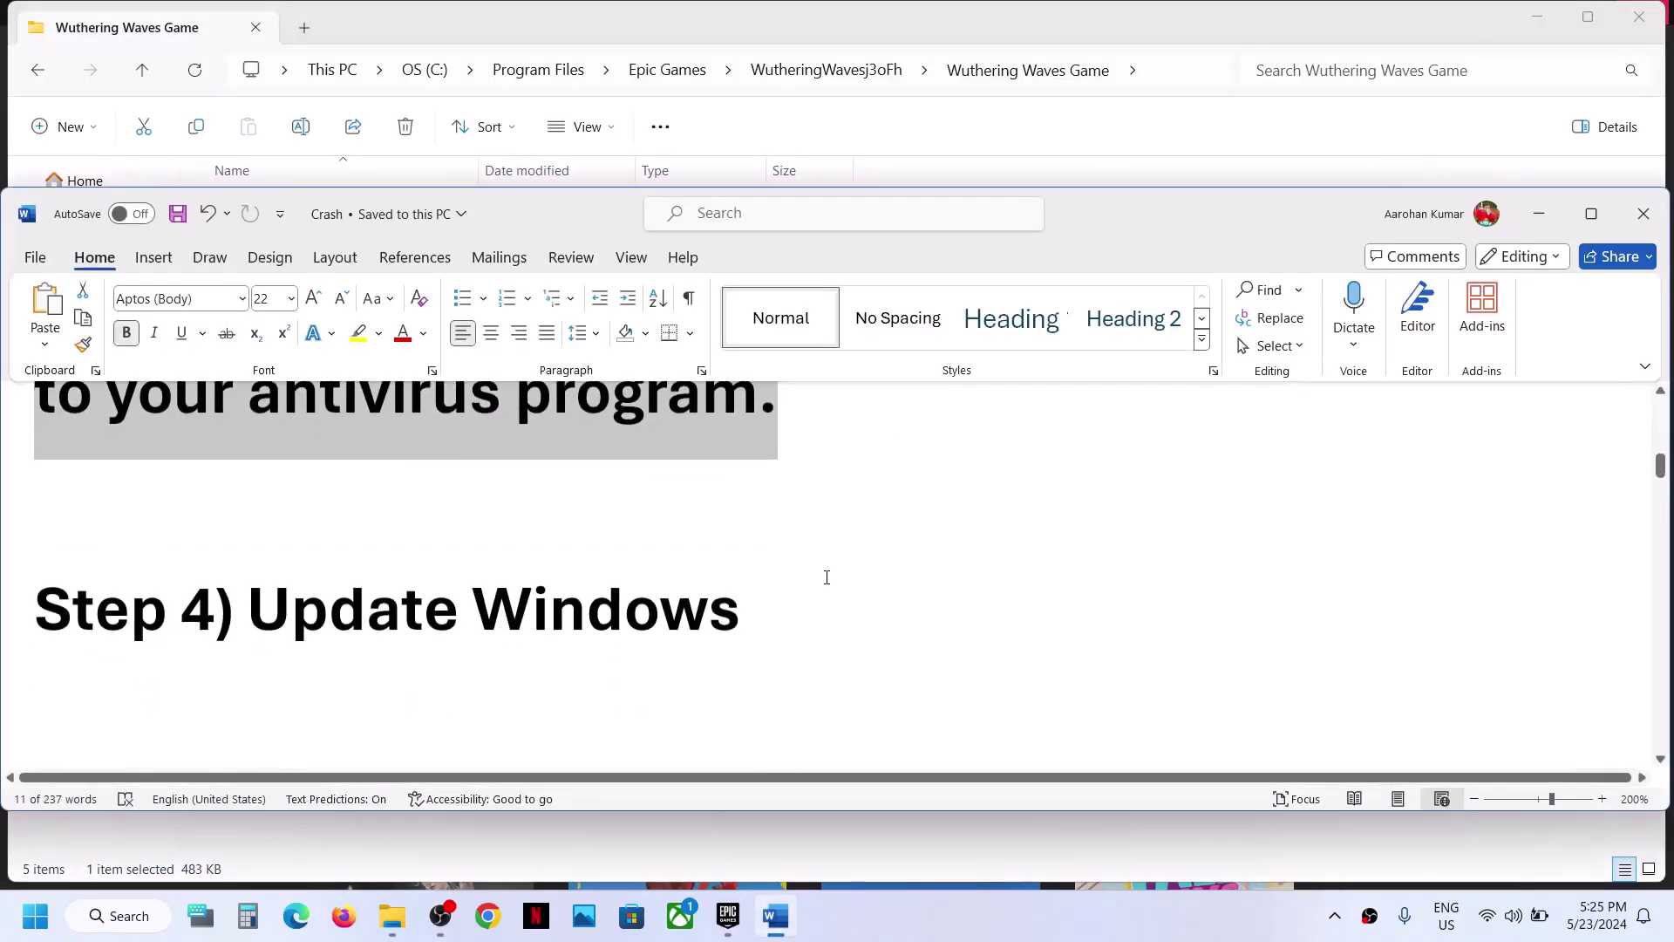
drag(384, 620, 661, 628)
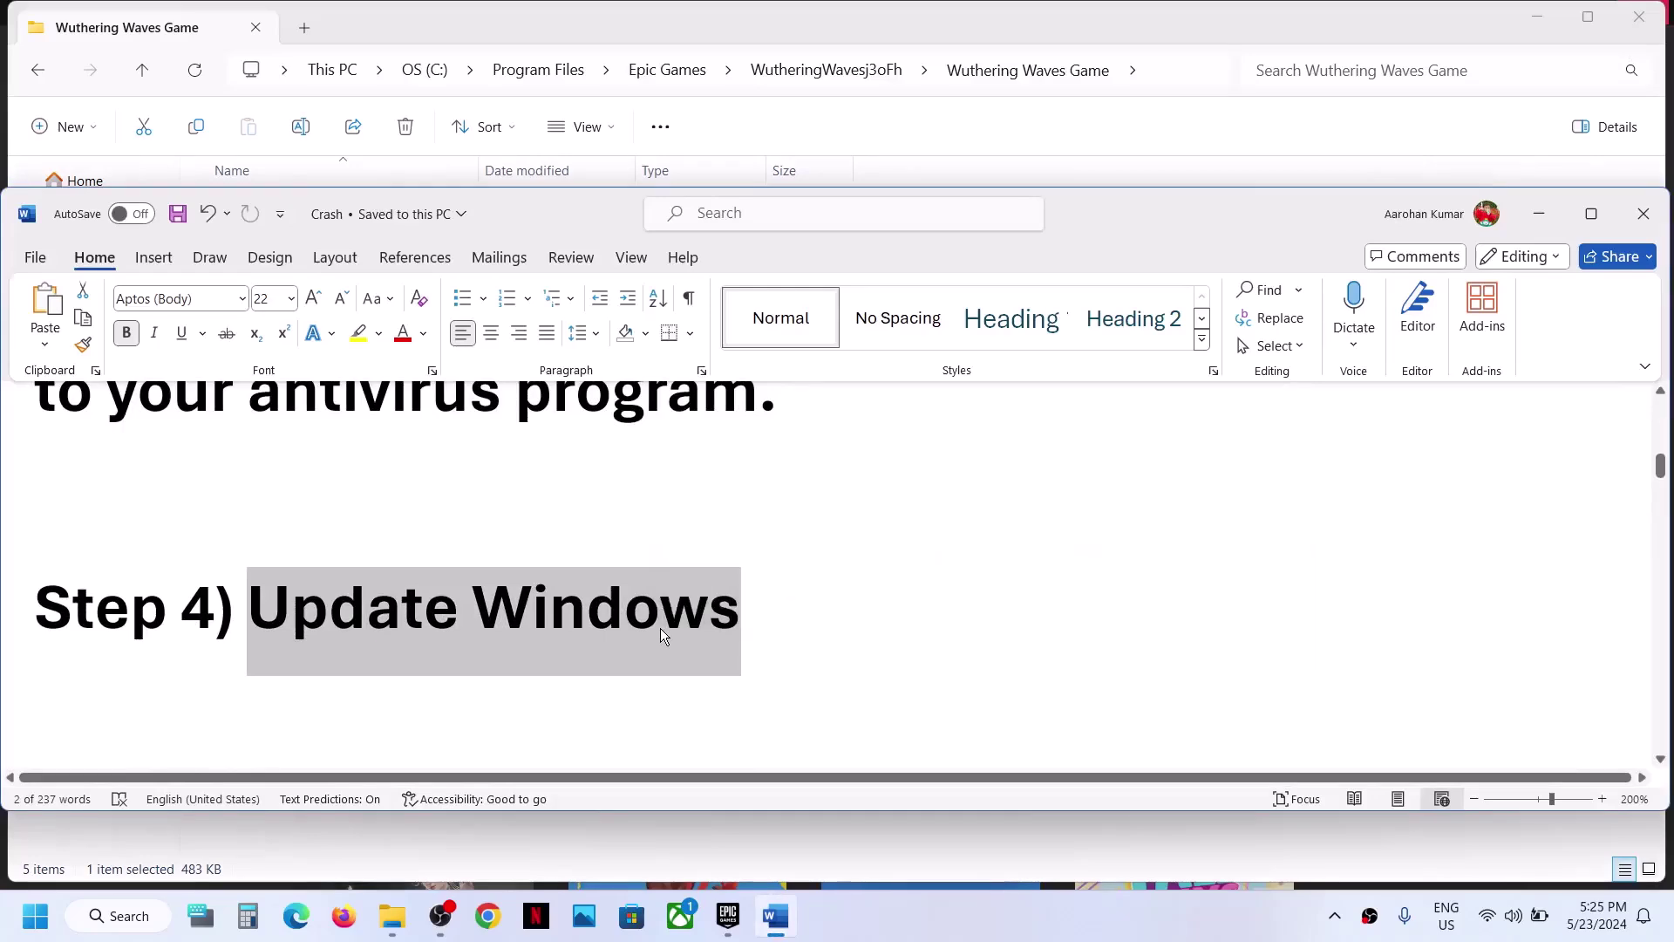
key(super+i)
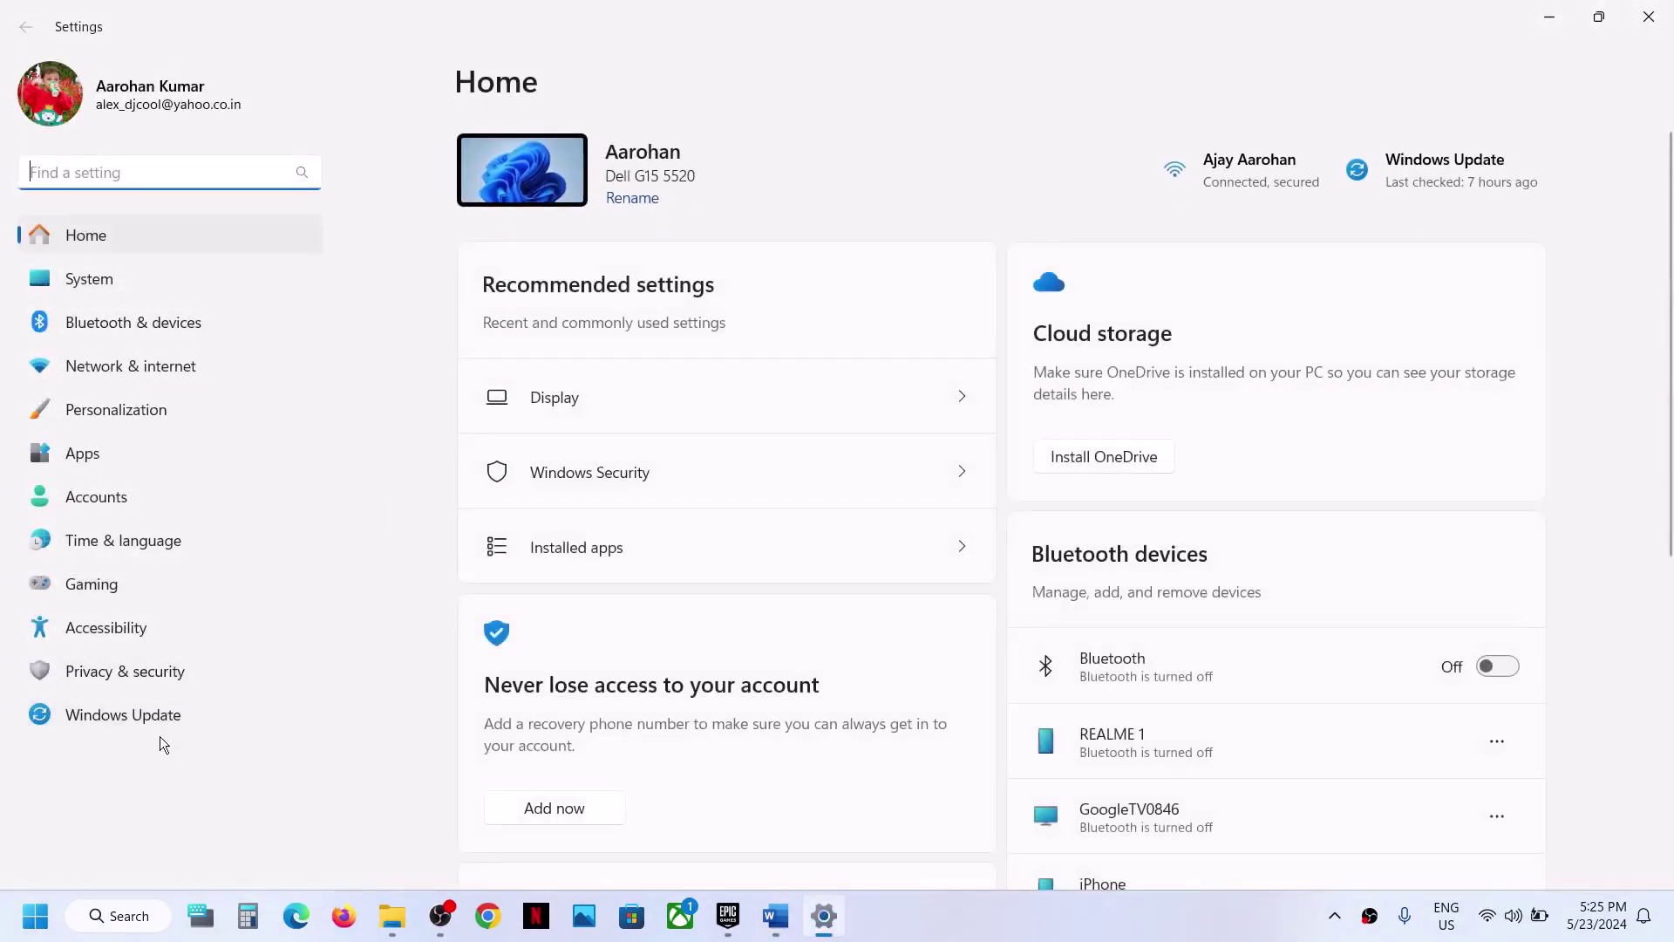
click(159, 729)
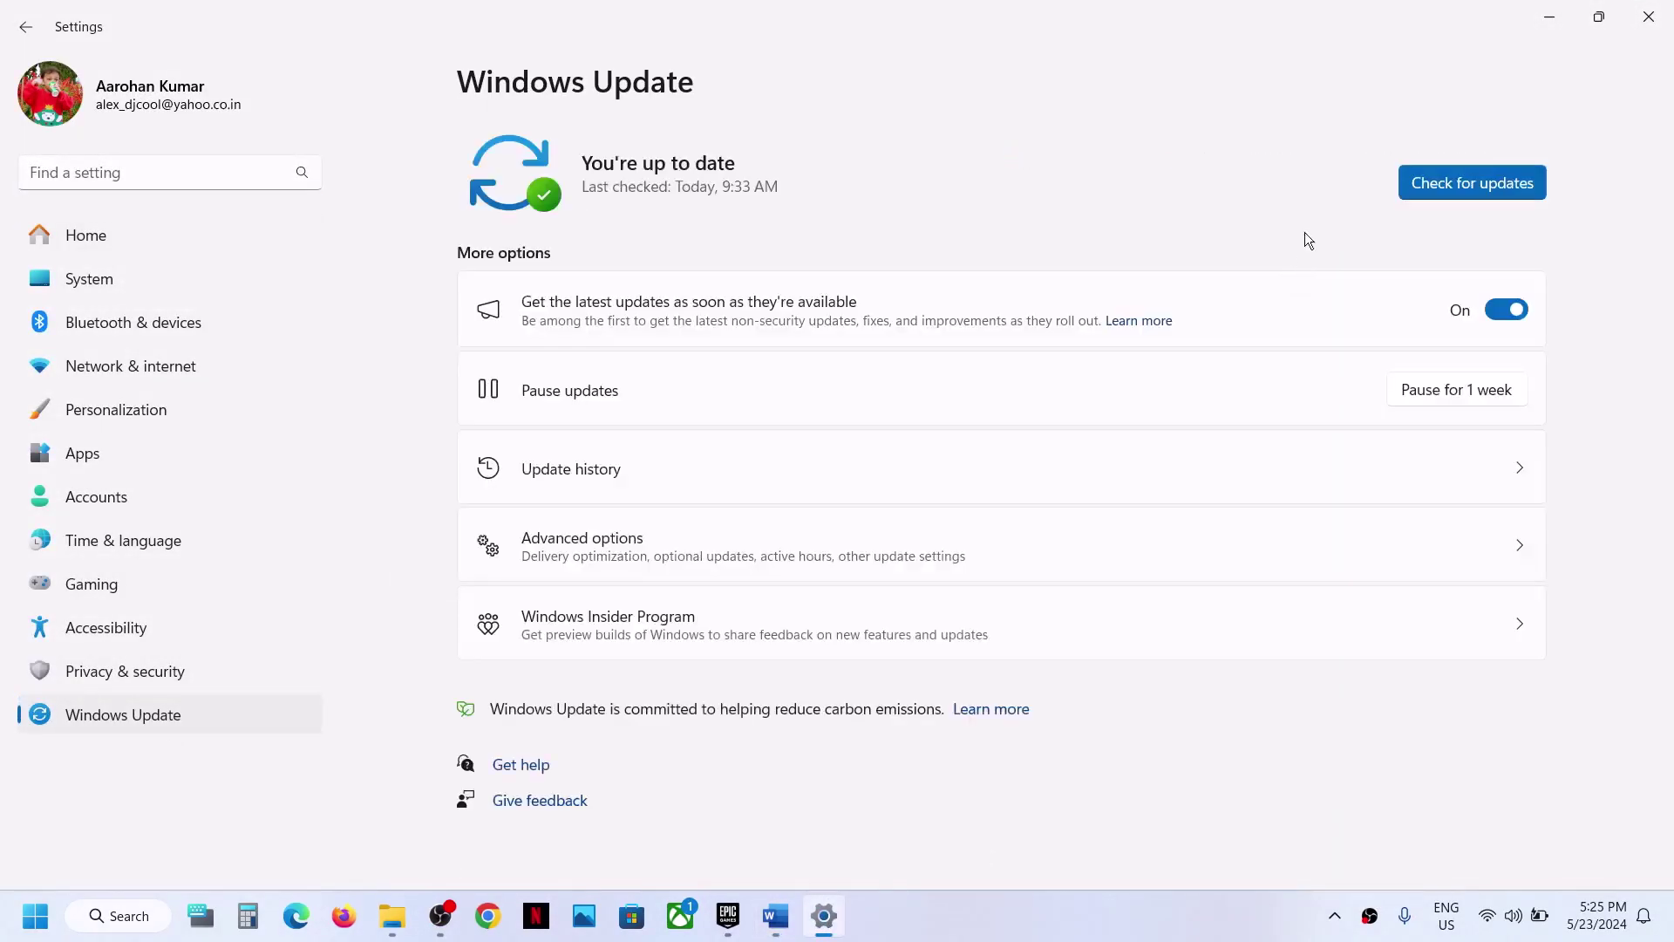
click(1487, 182)
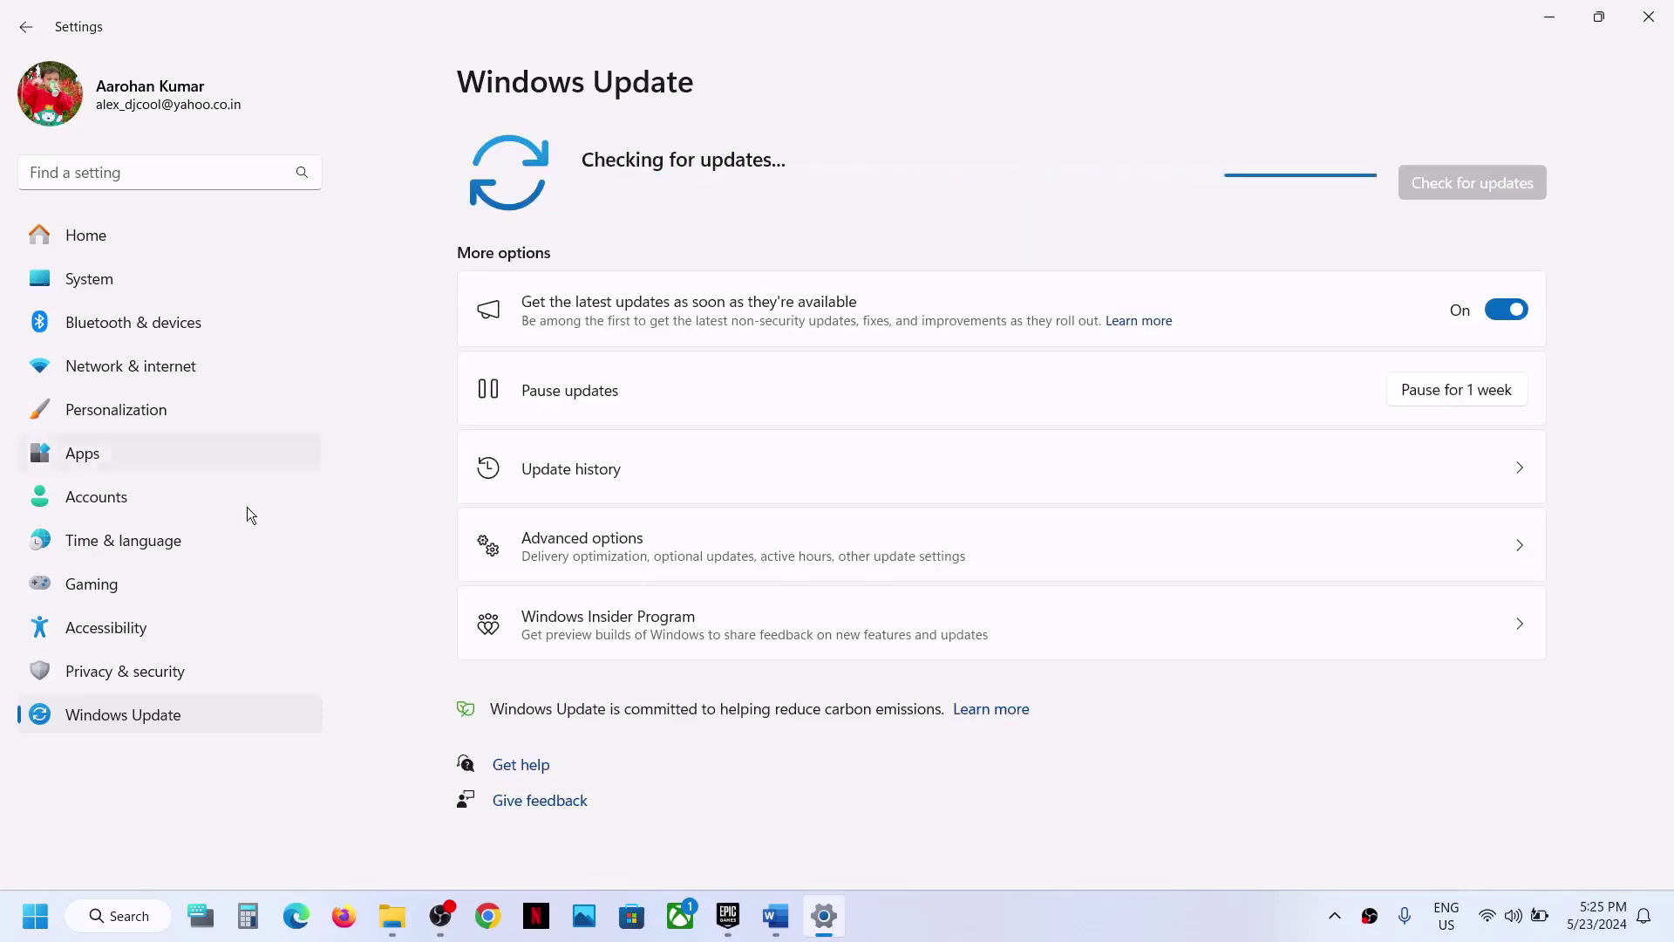
View the power options available for restarting the computer.
click(48, 920)
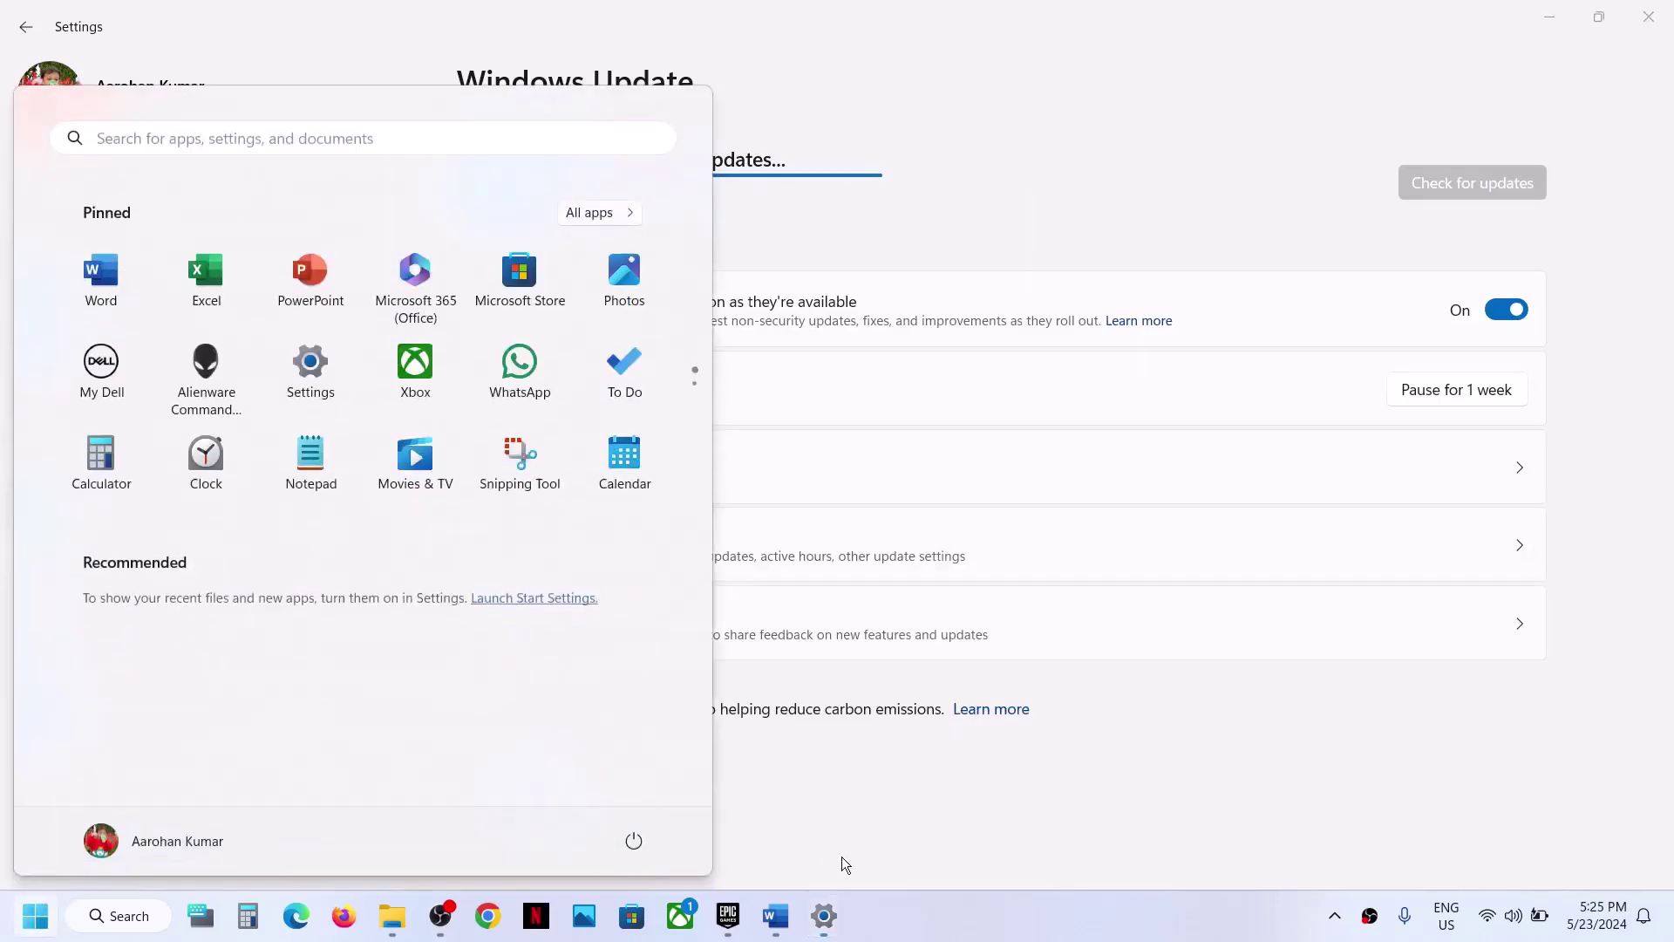
click(651, 851)
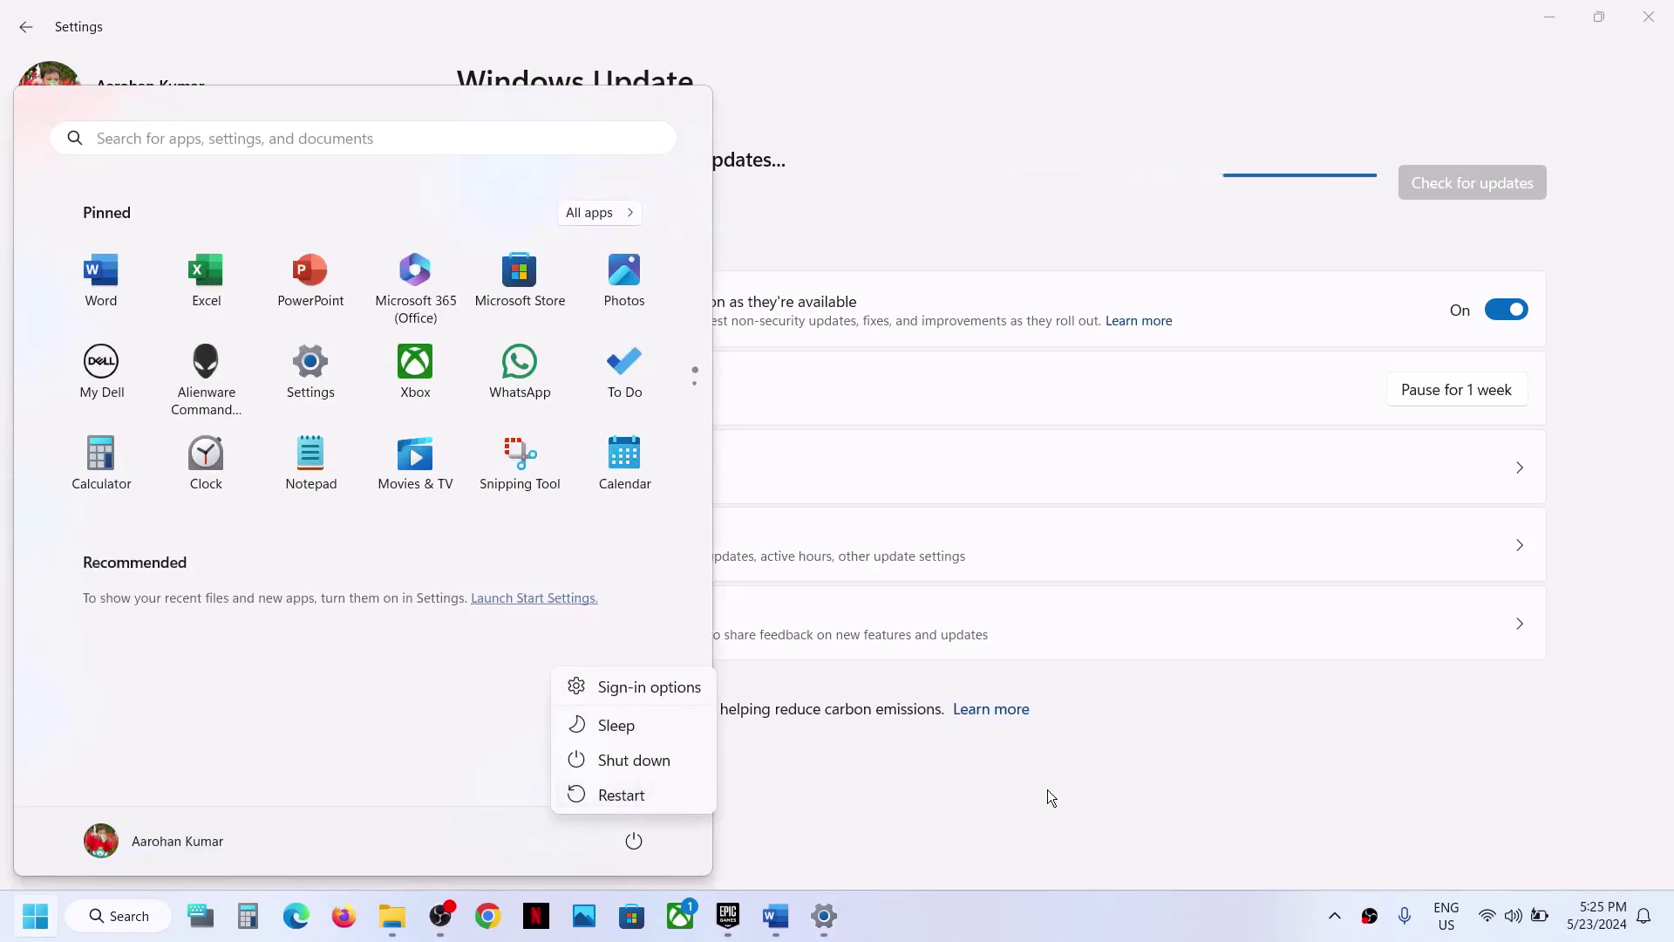
key(Escape)
Switch to the Crash document in Word and highlight step 5's clean graphics driver installation text and its NVIDIA and AMD links.
key(alt+Tab)
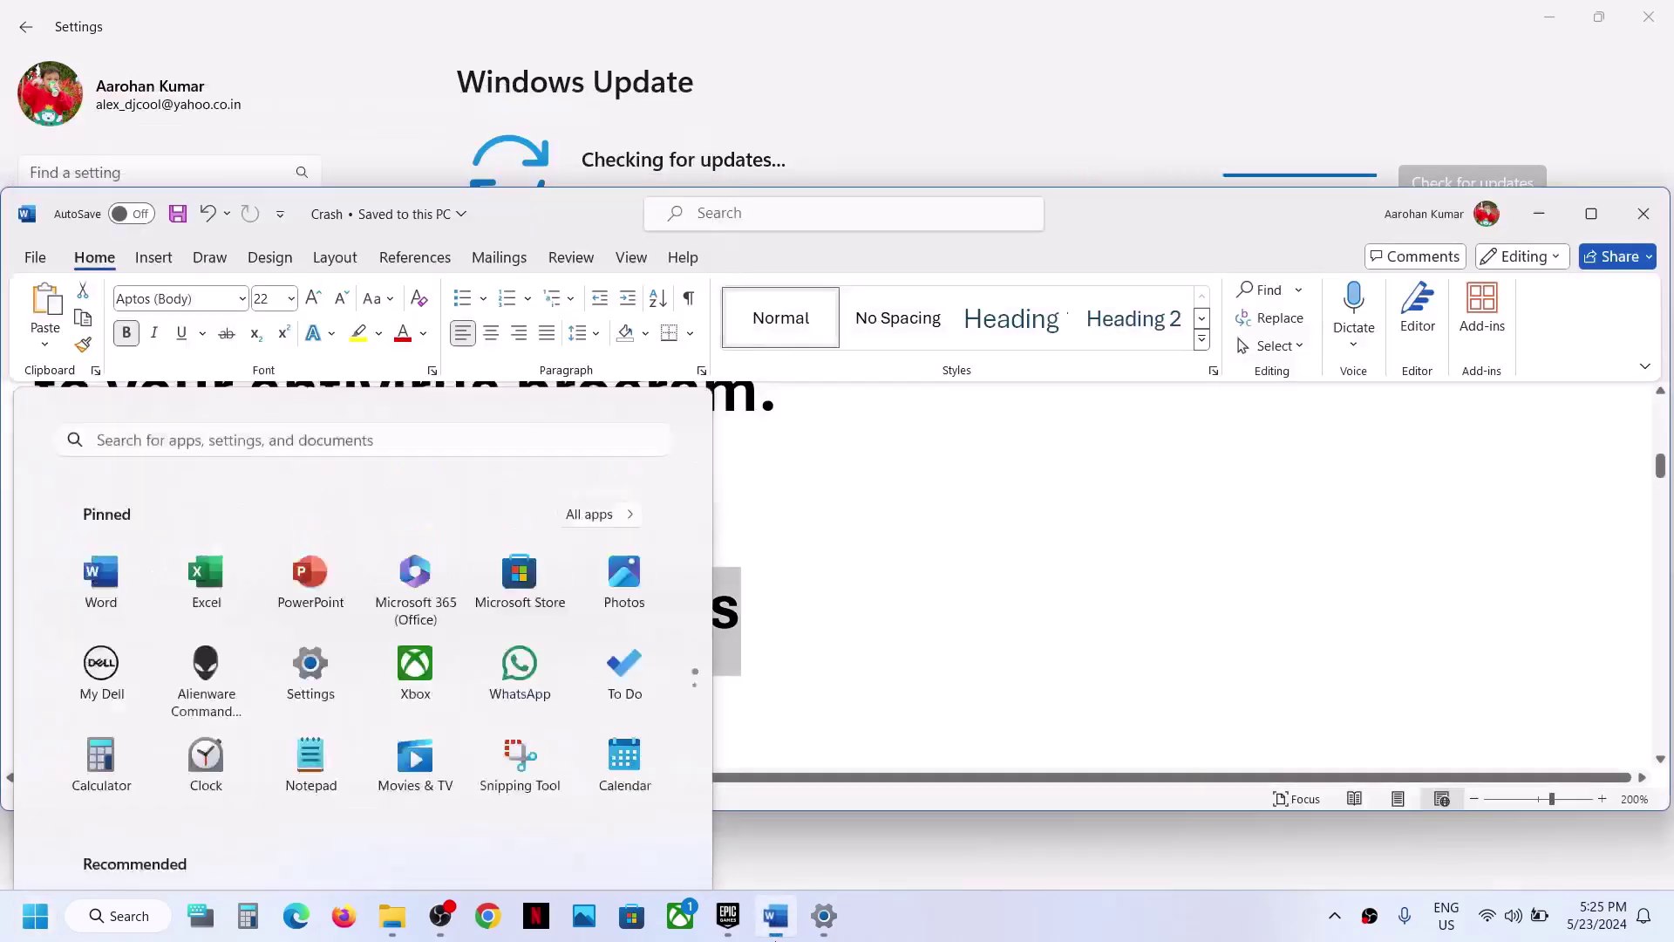
scroll(693, 628, down, 3)
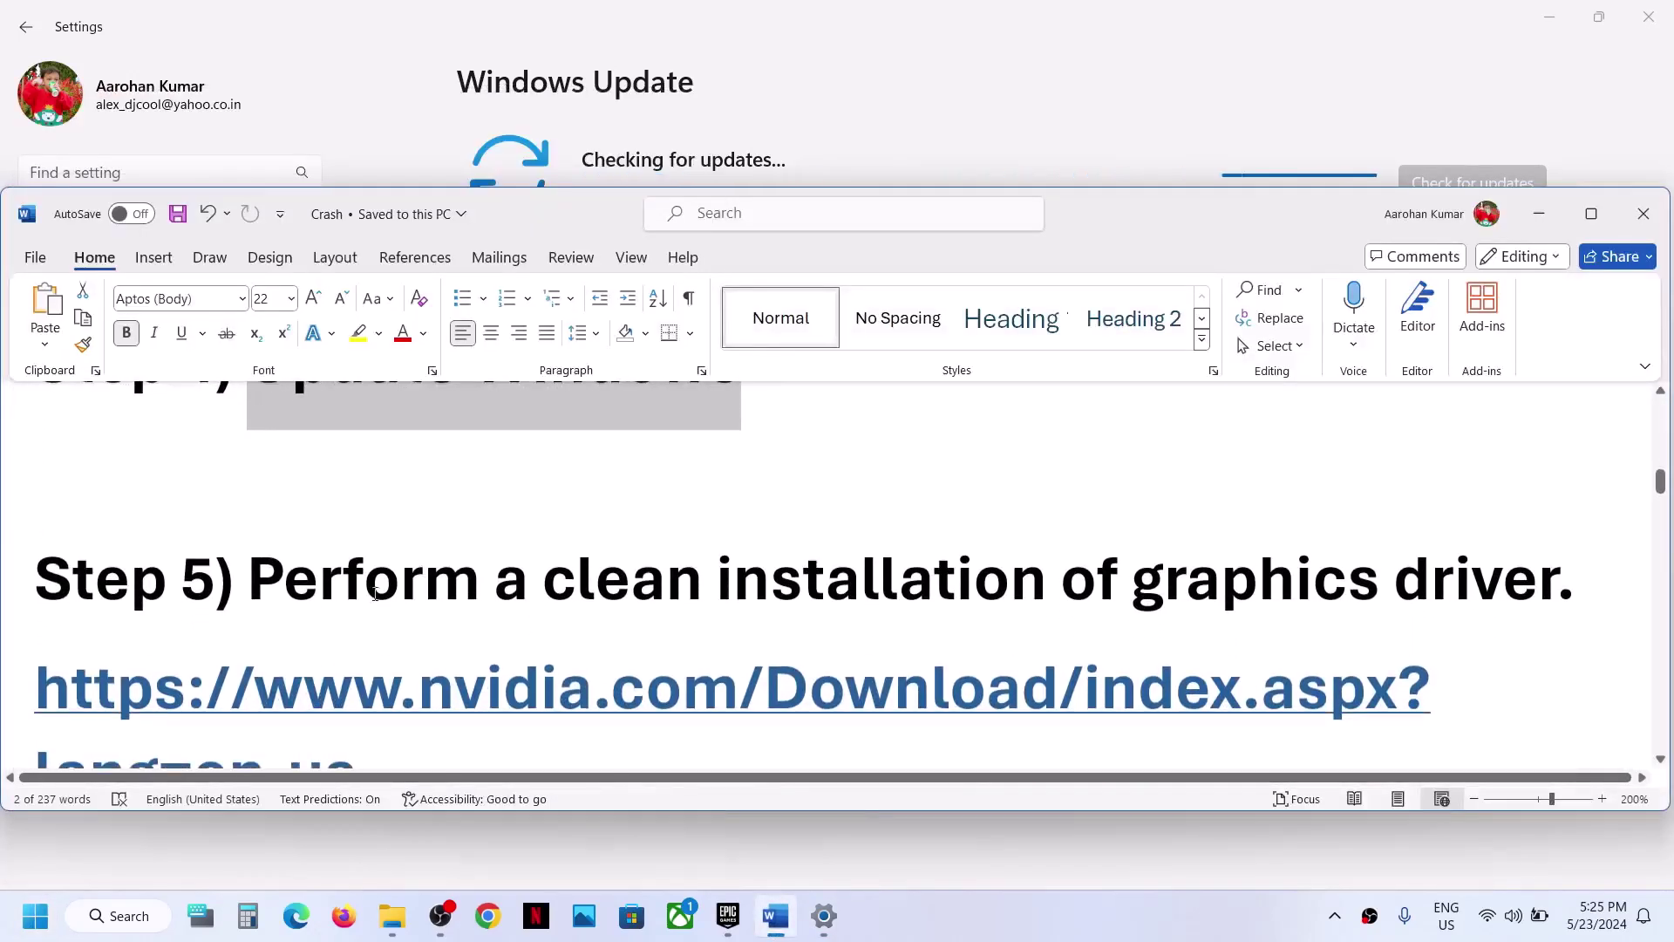
drag(354, 599, 1187, 591)
scroll(1188, 591, down, 1)
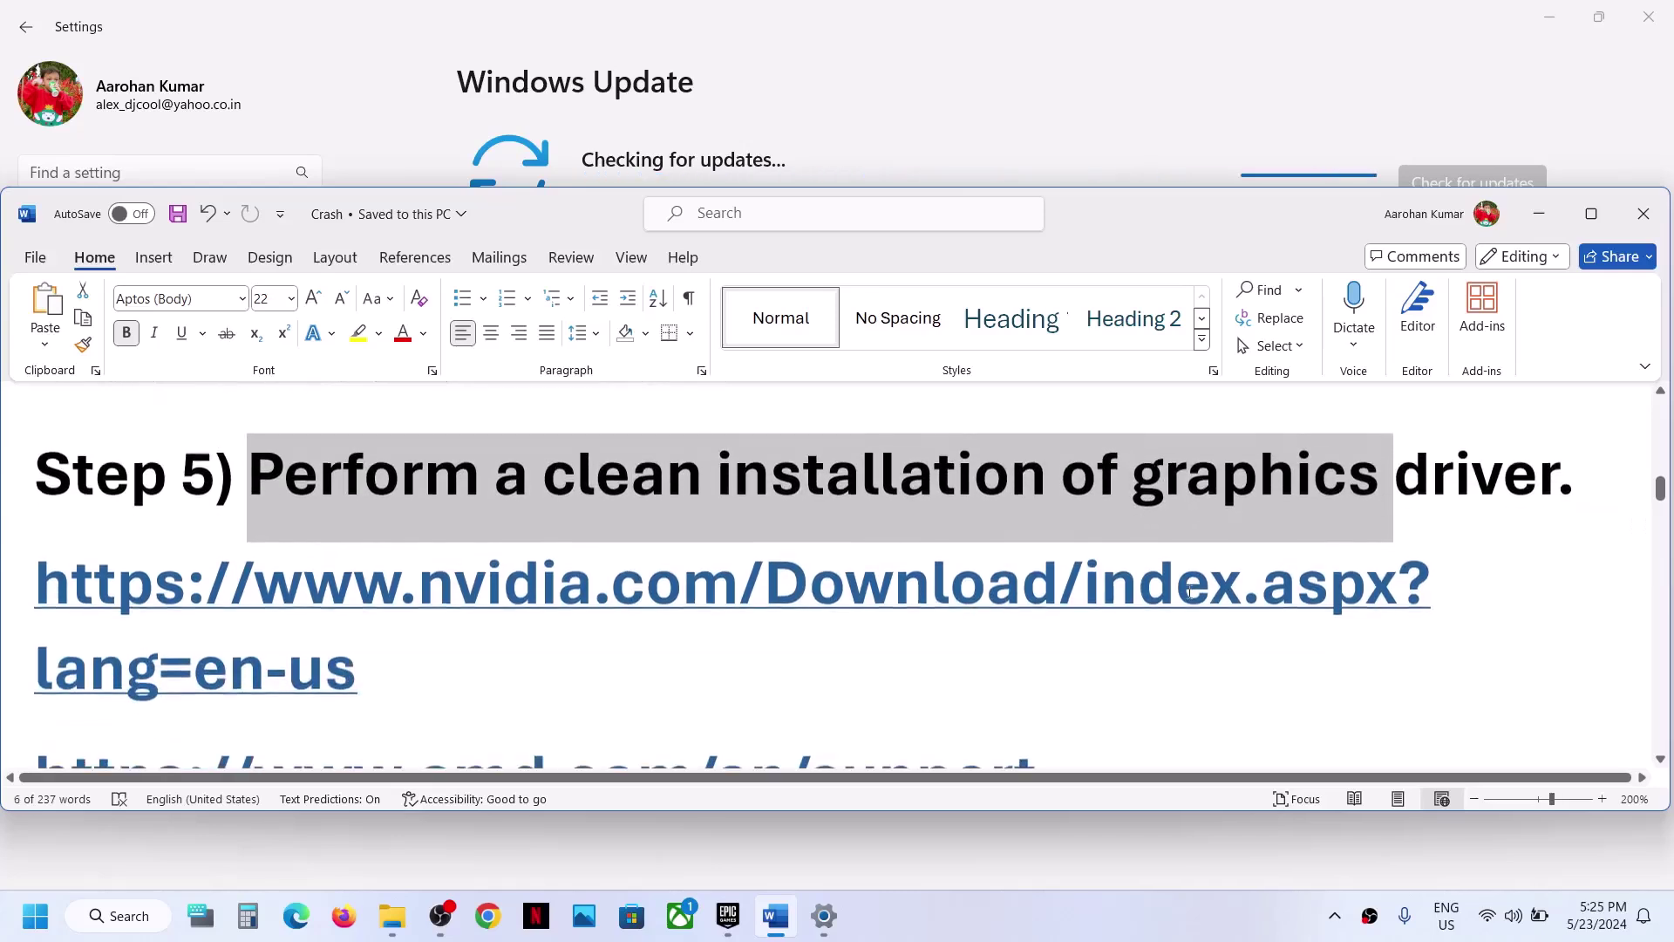
drag(455, 585, 841, 588)
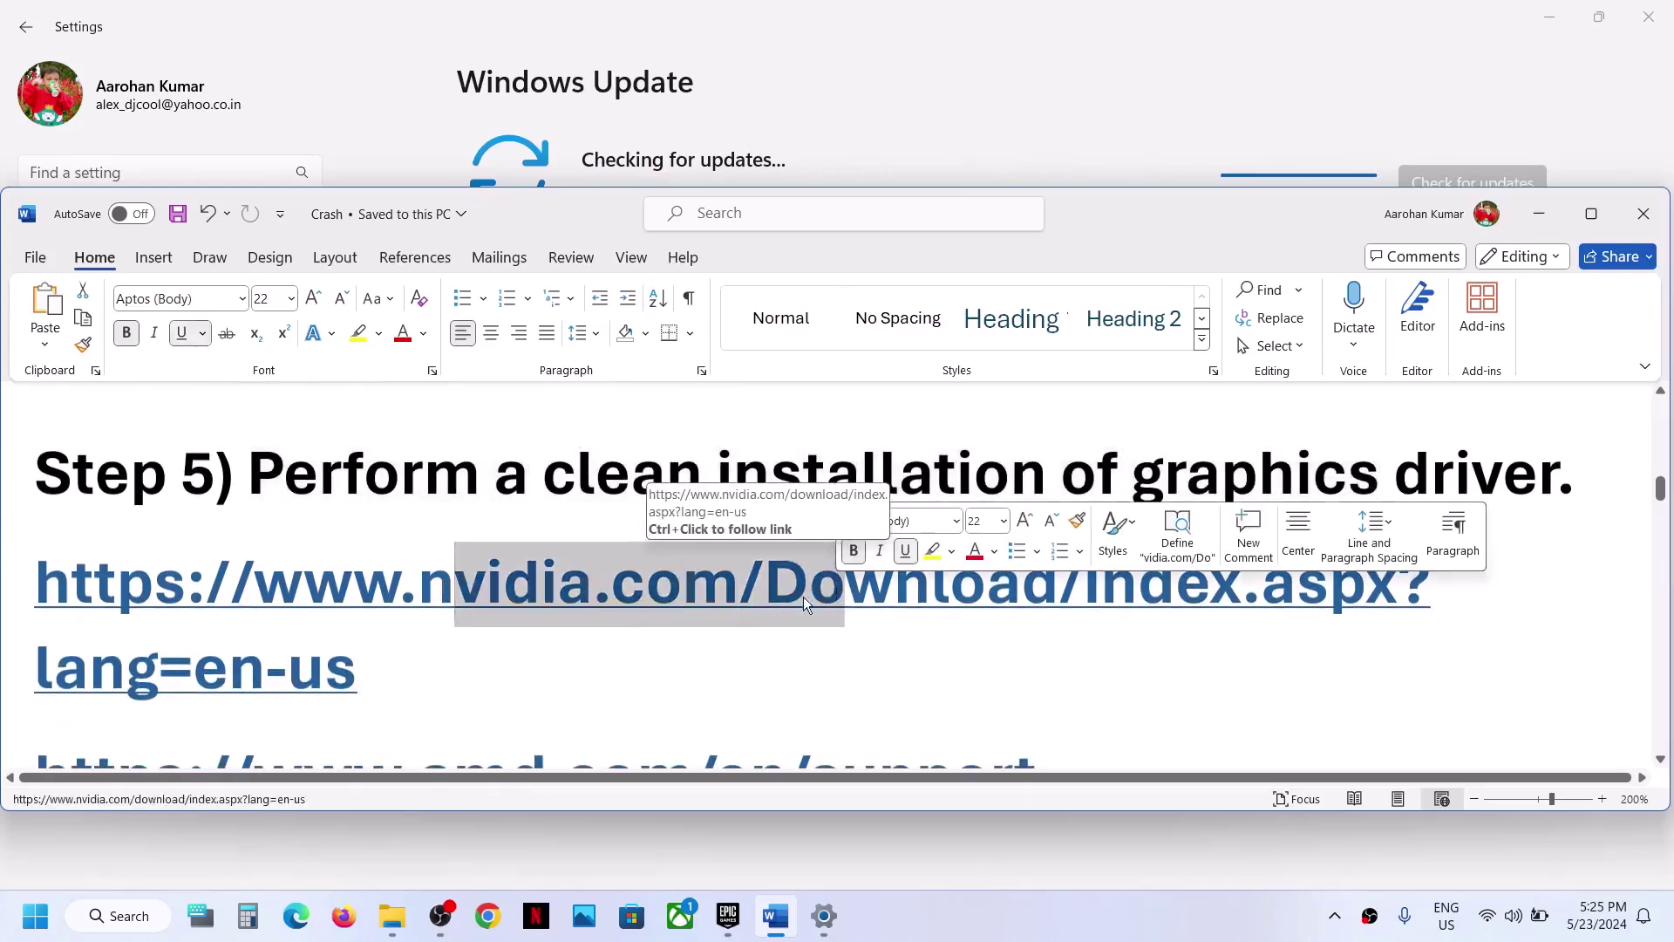
scroll(473, 686, down, 2)
drag(305, 602, 810, 602)
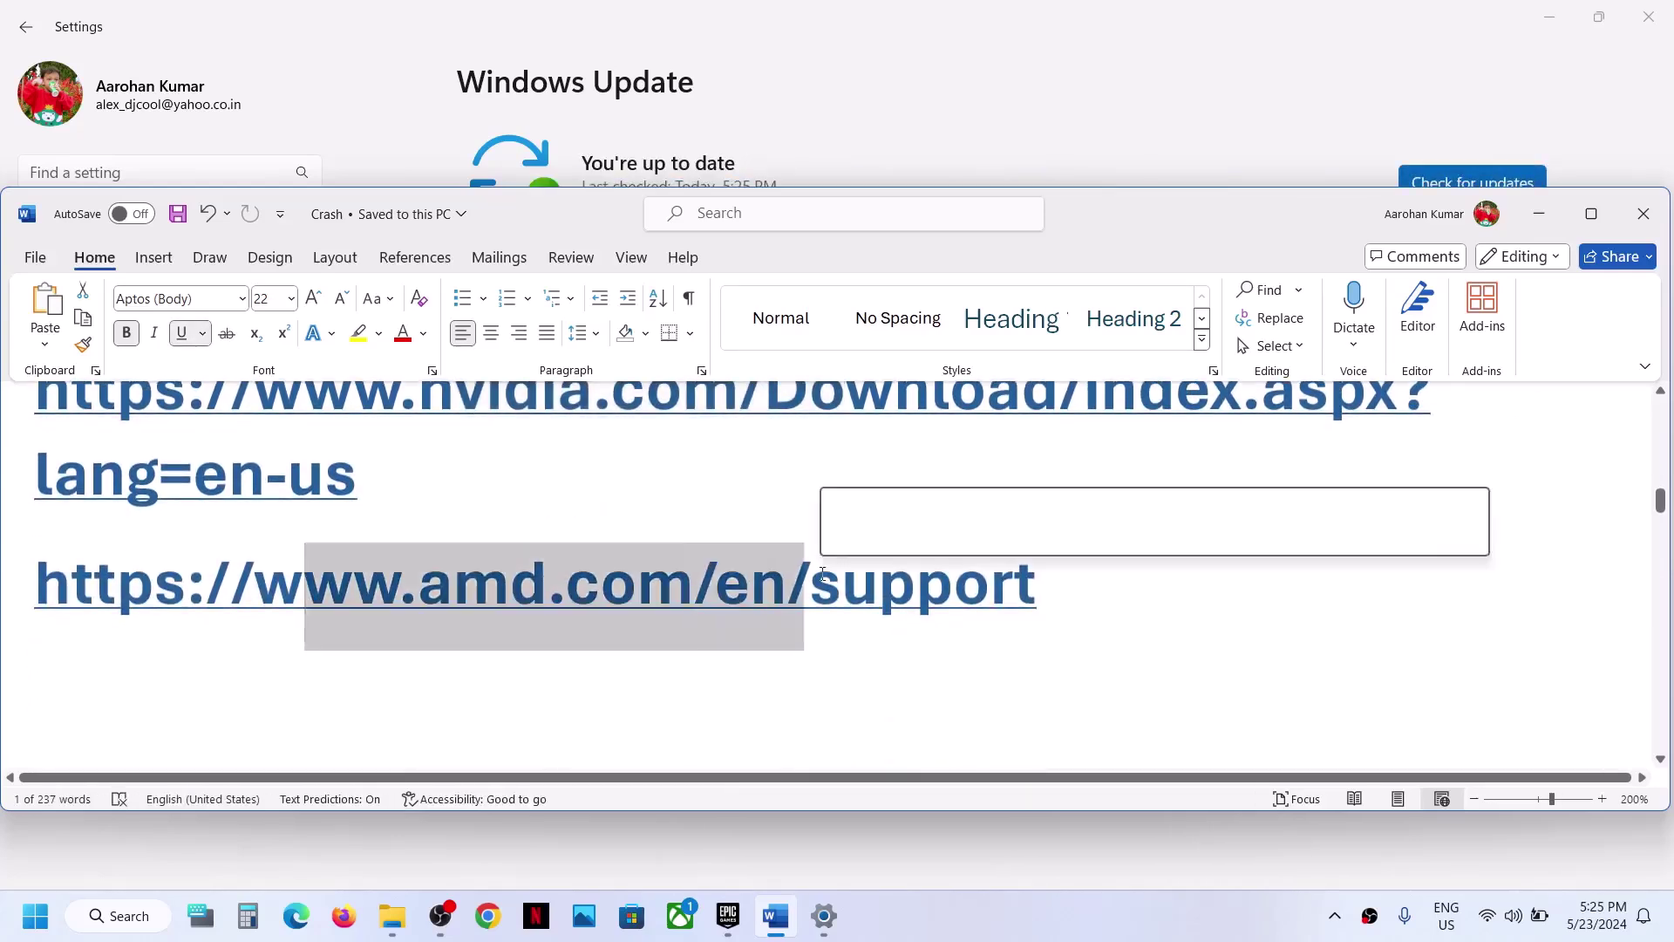
On NVIDIA's driver download page, choose GeForce, GeForce RTX 30 Series (Notebooks), GeForce RTX 3050 Laptop GPU and Windows 11.
click(724, 914)
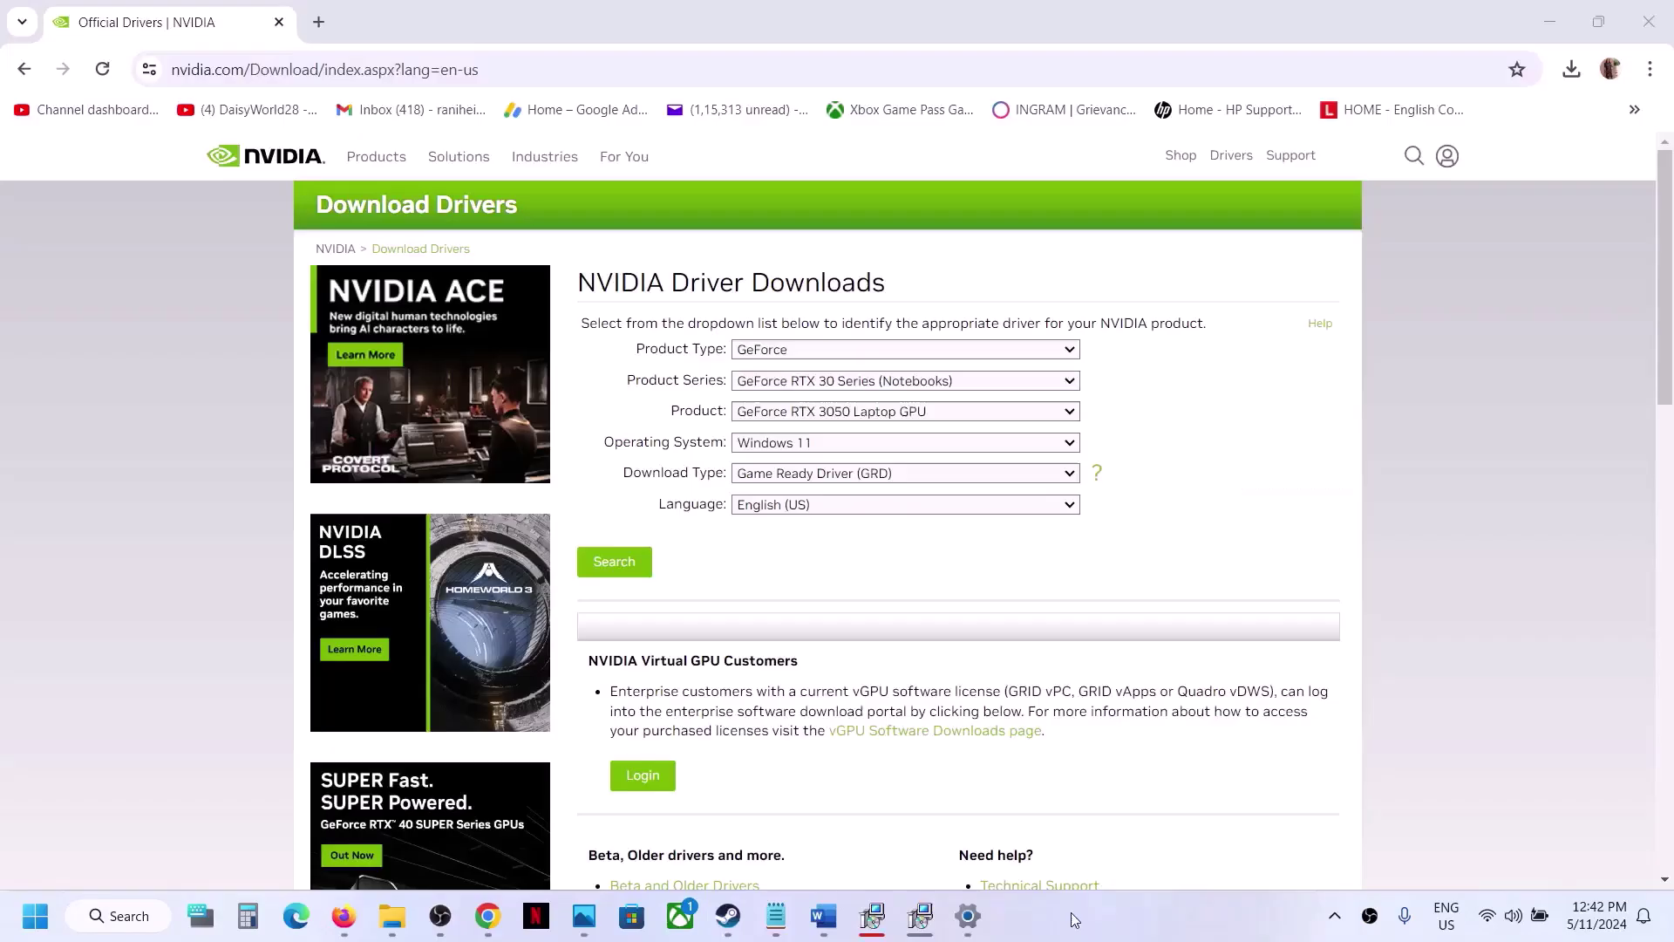
click(875, 351)
click(811, 375)
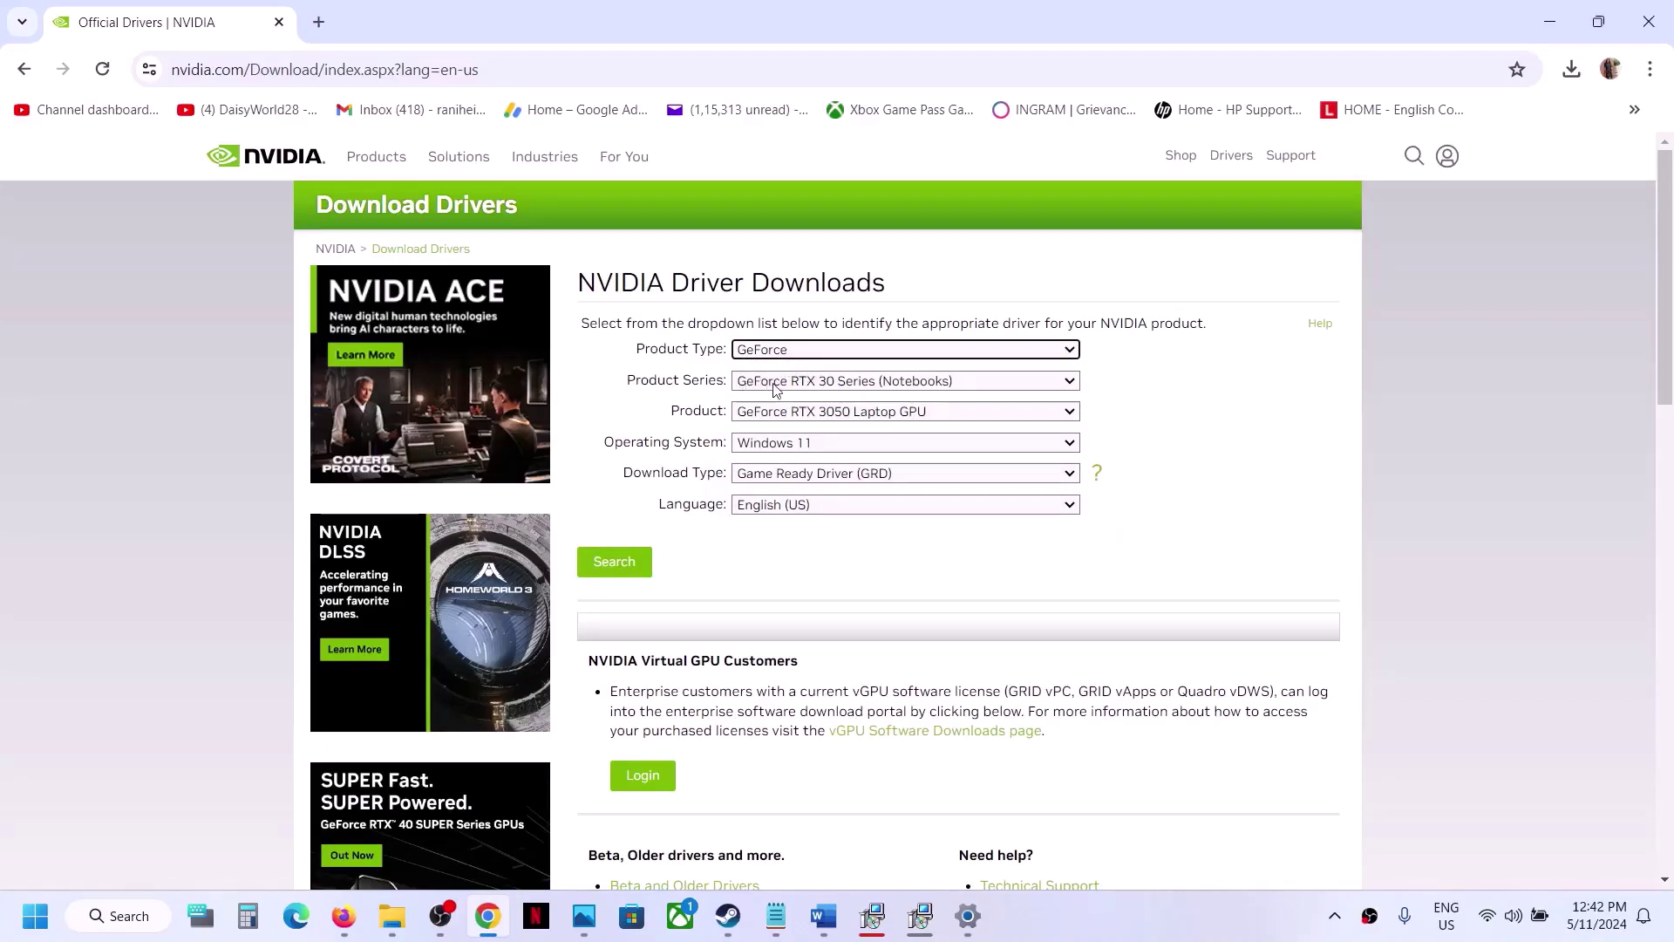
click(775, 384)
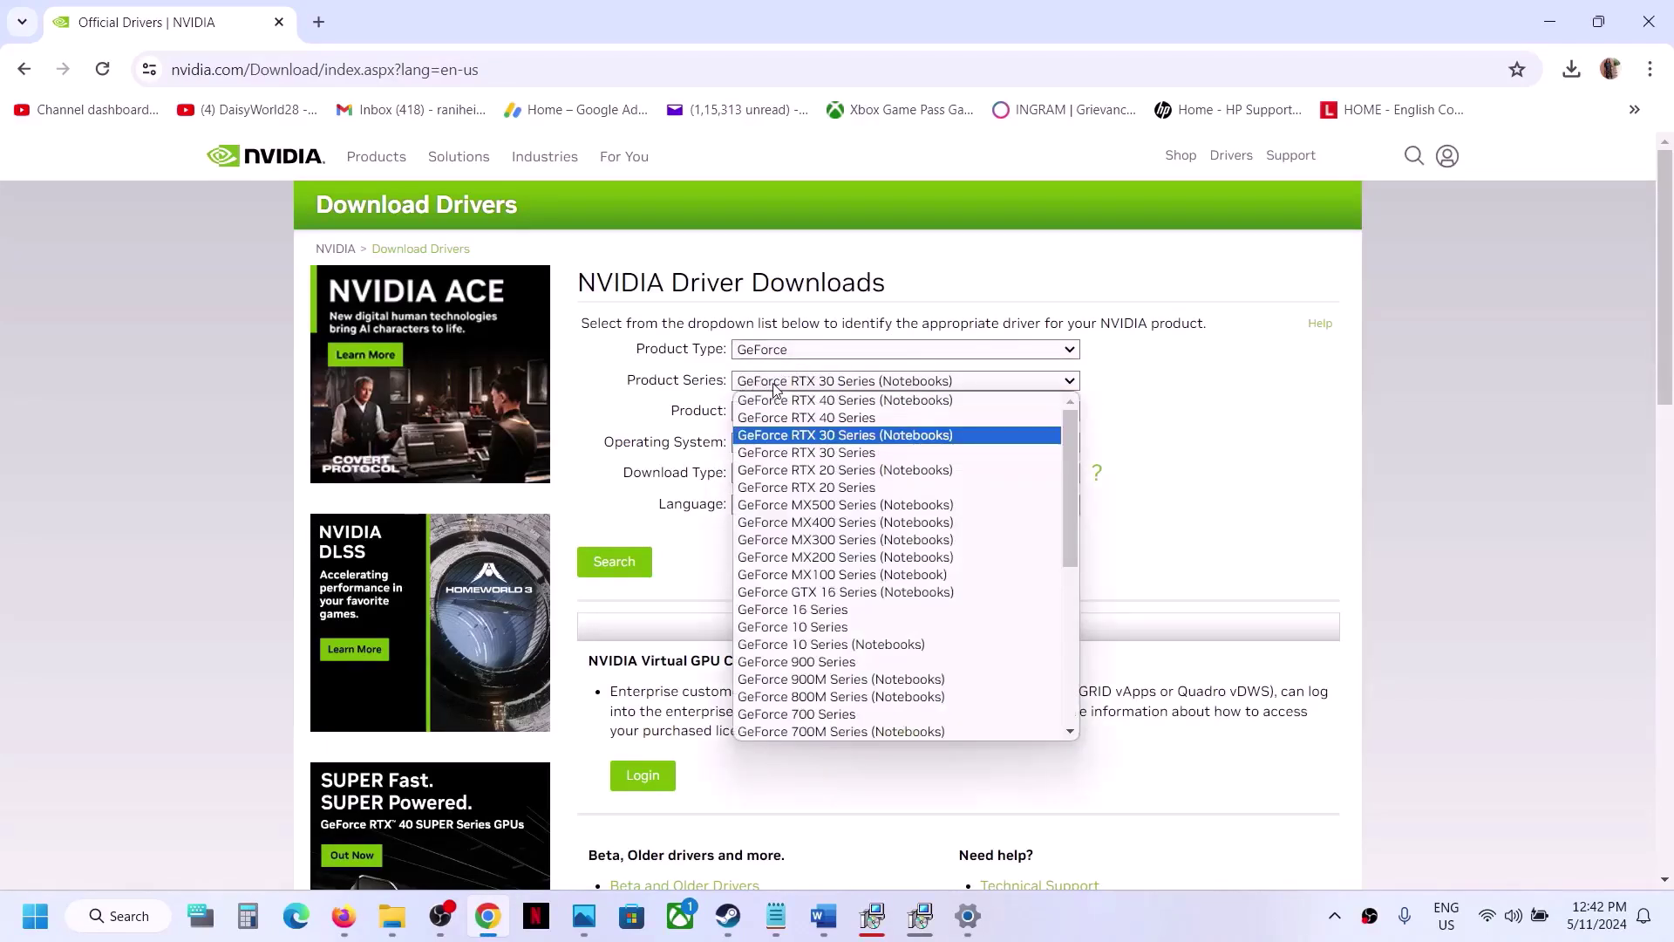
click(885, 436)
click(822, 415)
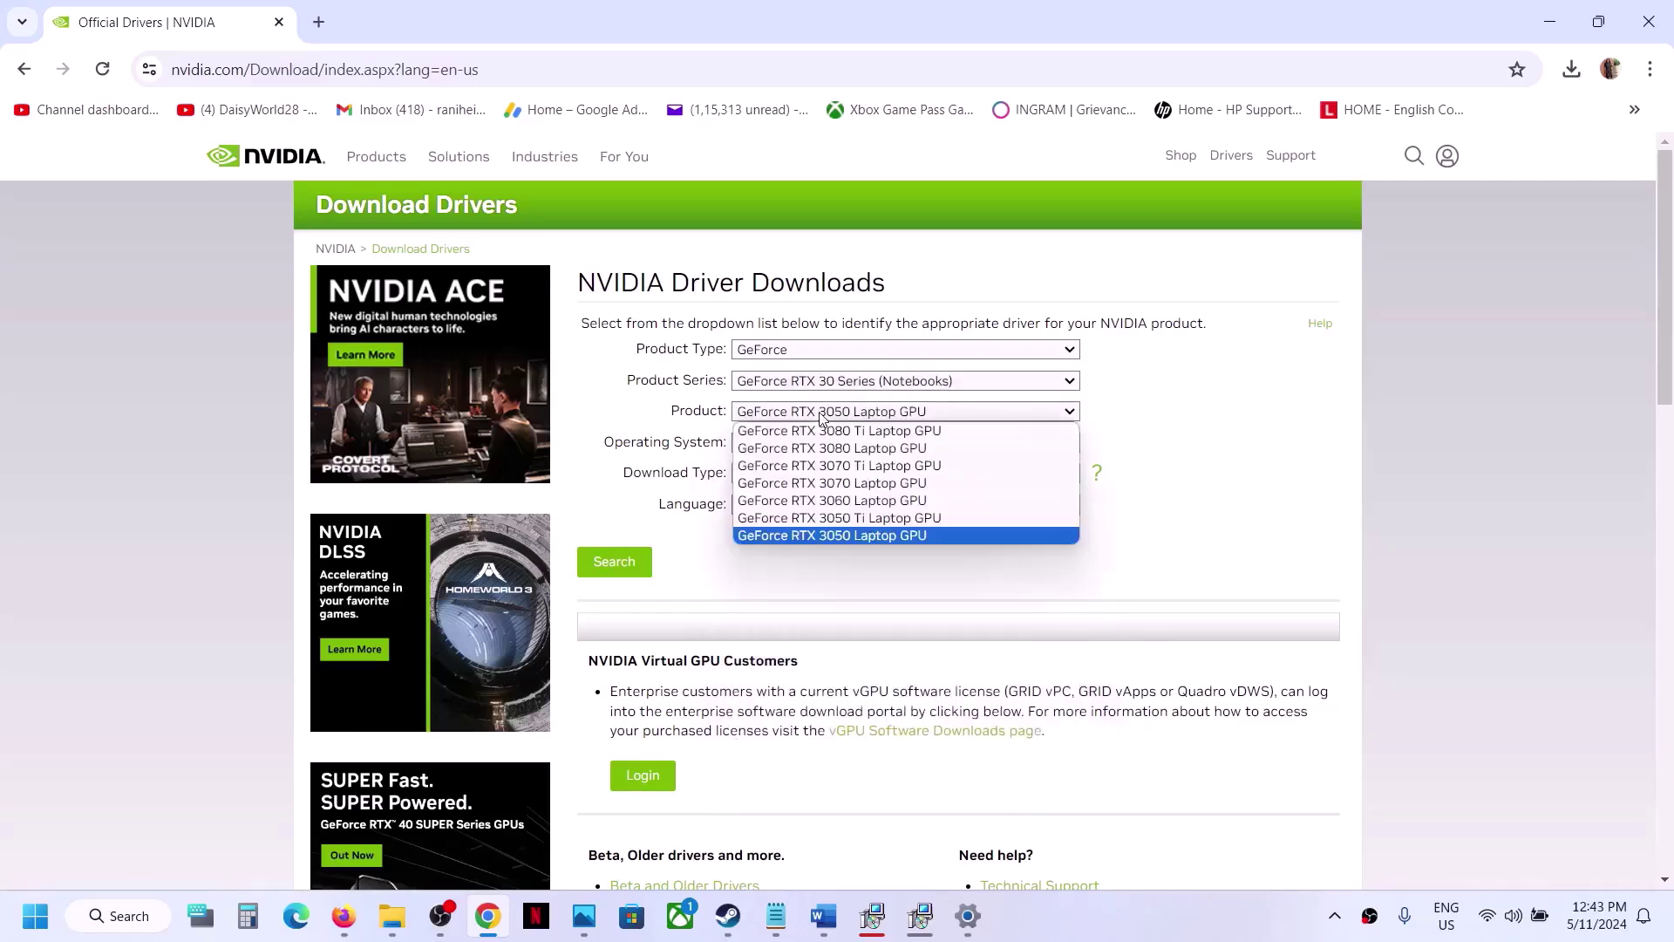
click(834, 535)
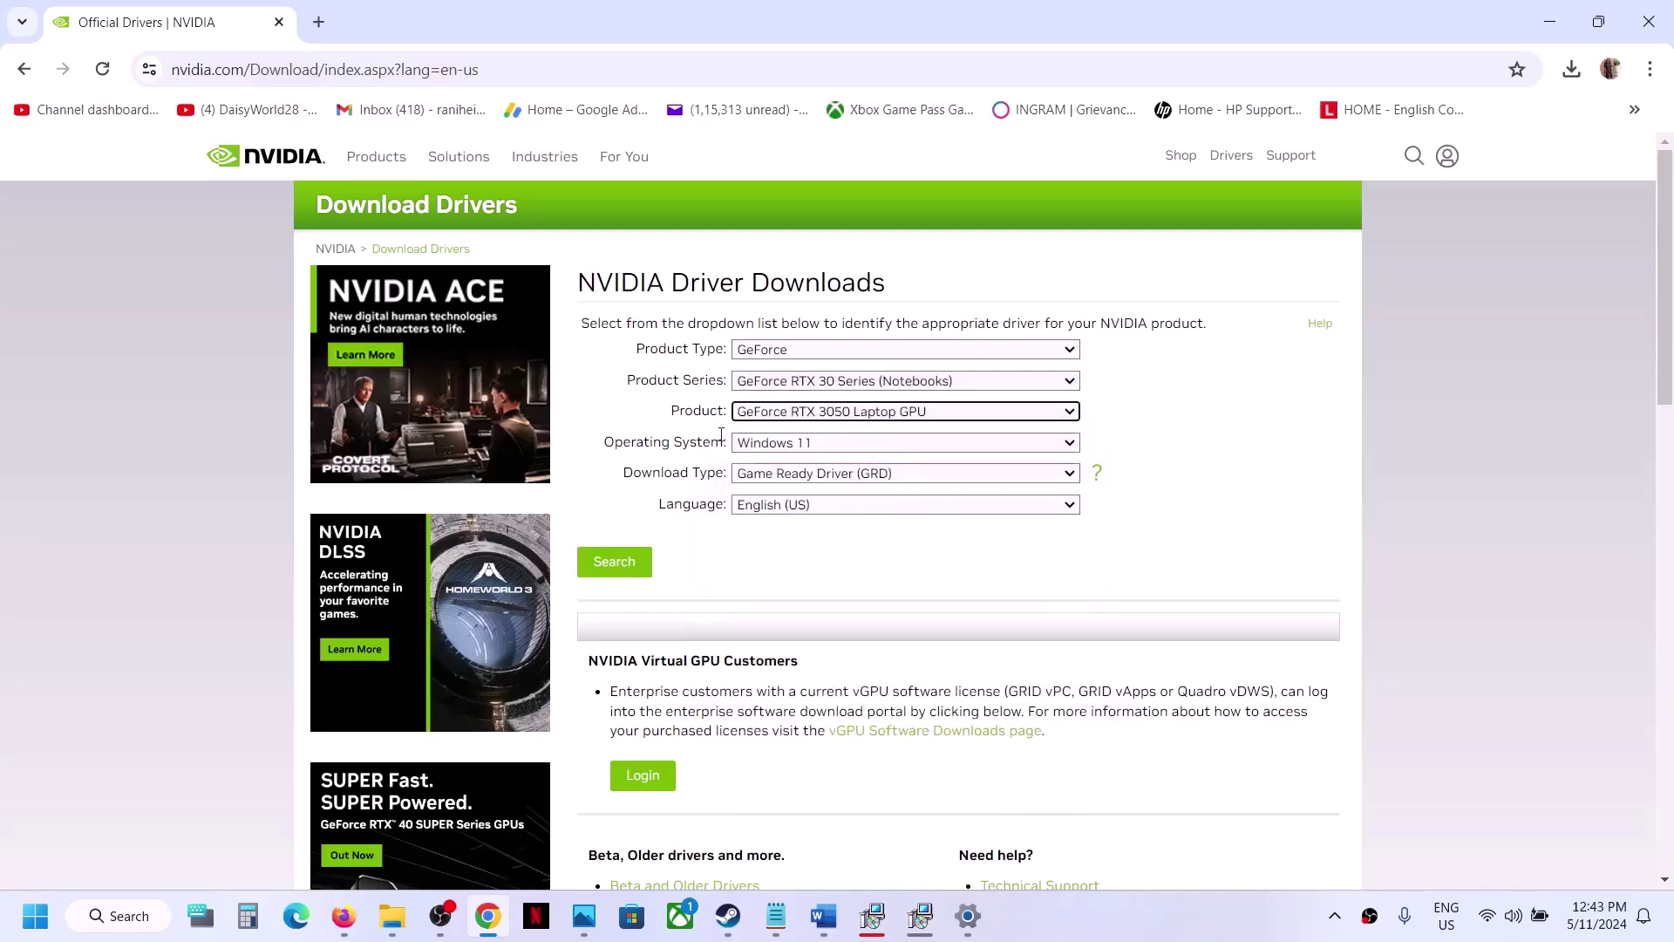
click(781, 451)
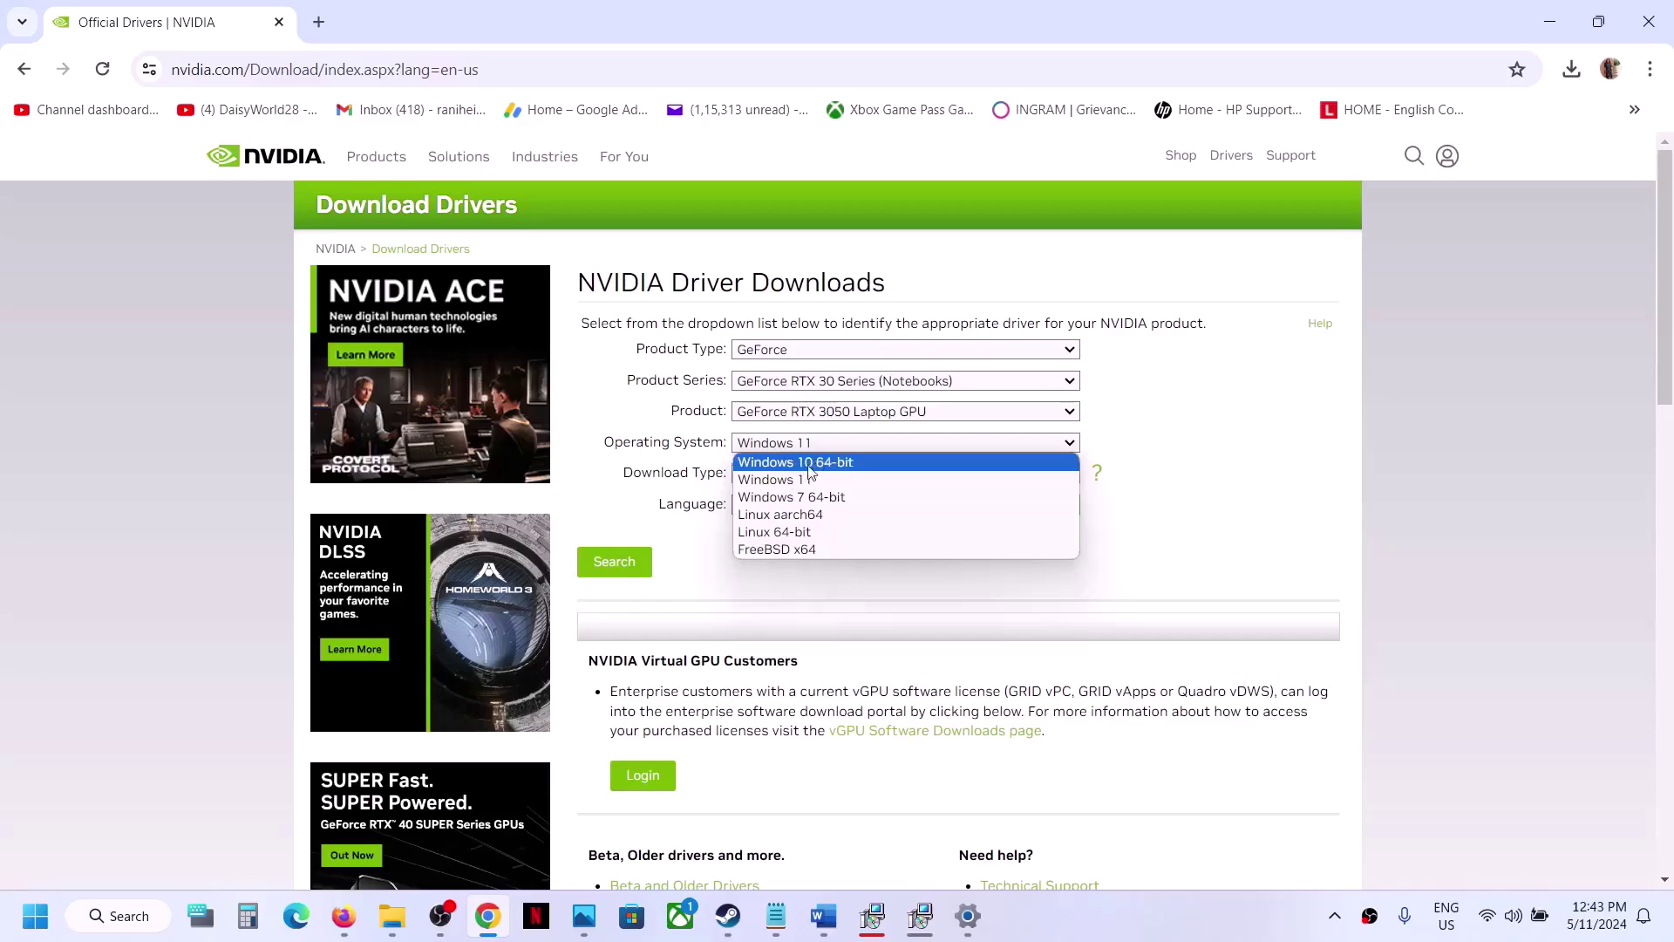
click(798, 481)
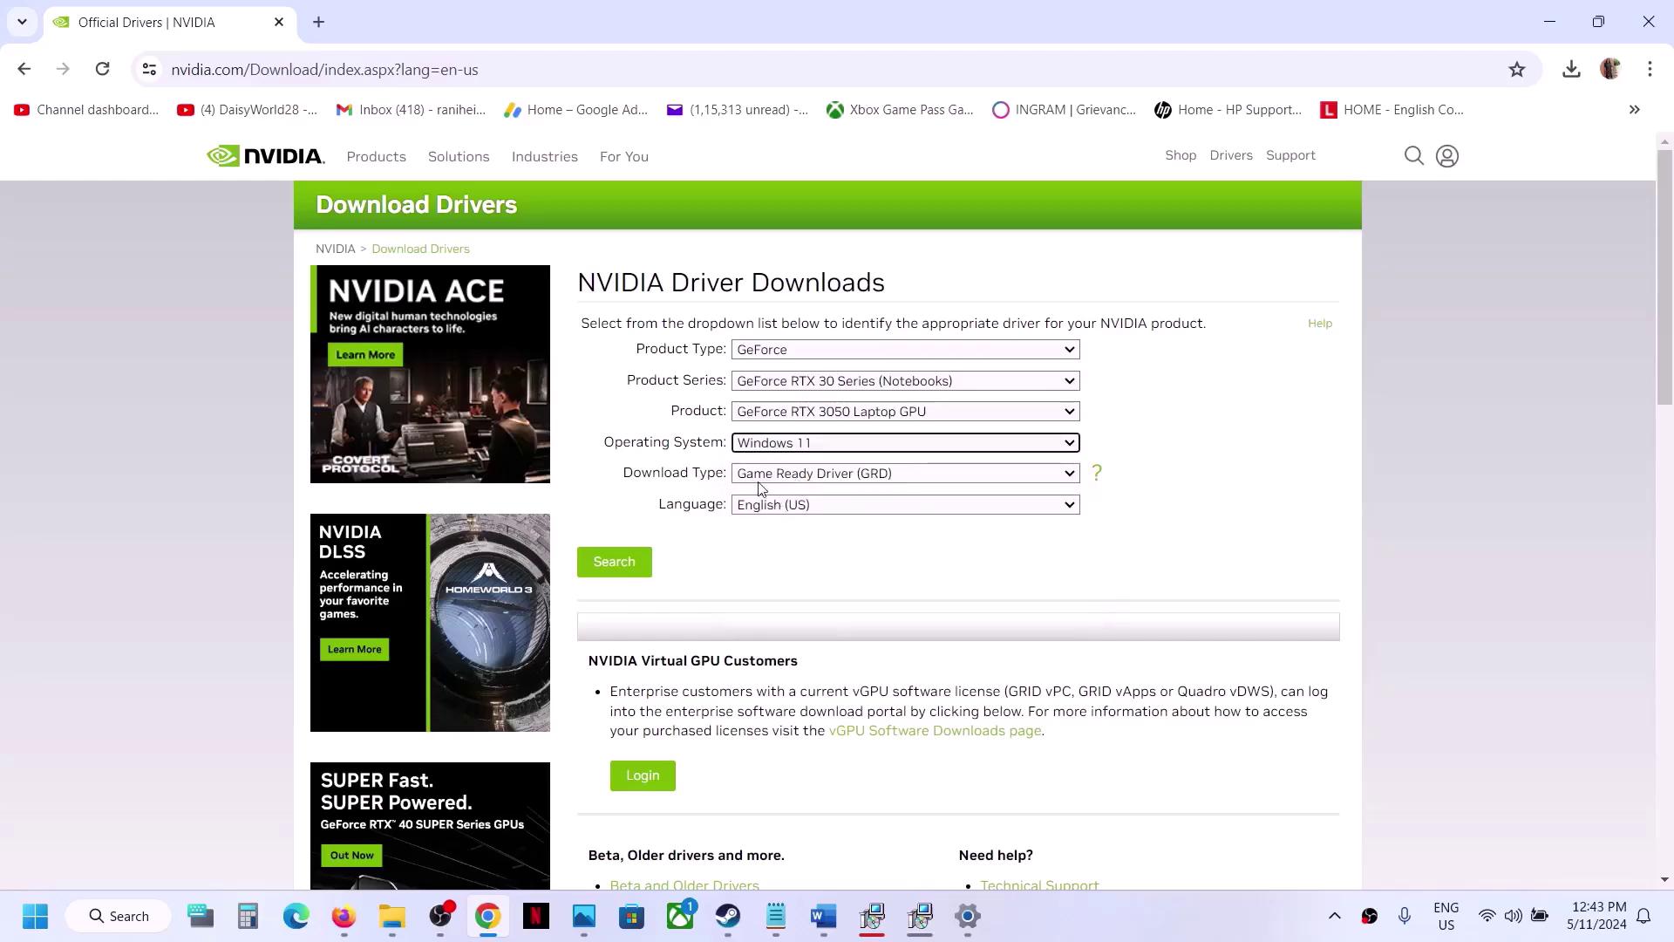
Search for the matching driver and download the GeForce Game Ready Driver version 552.44.
click(615, 569)
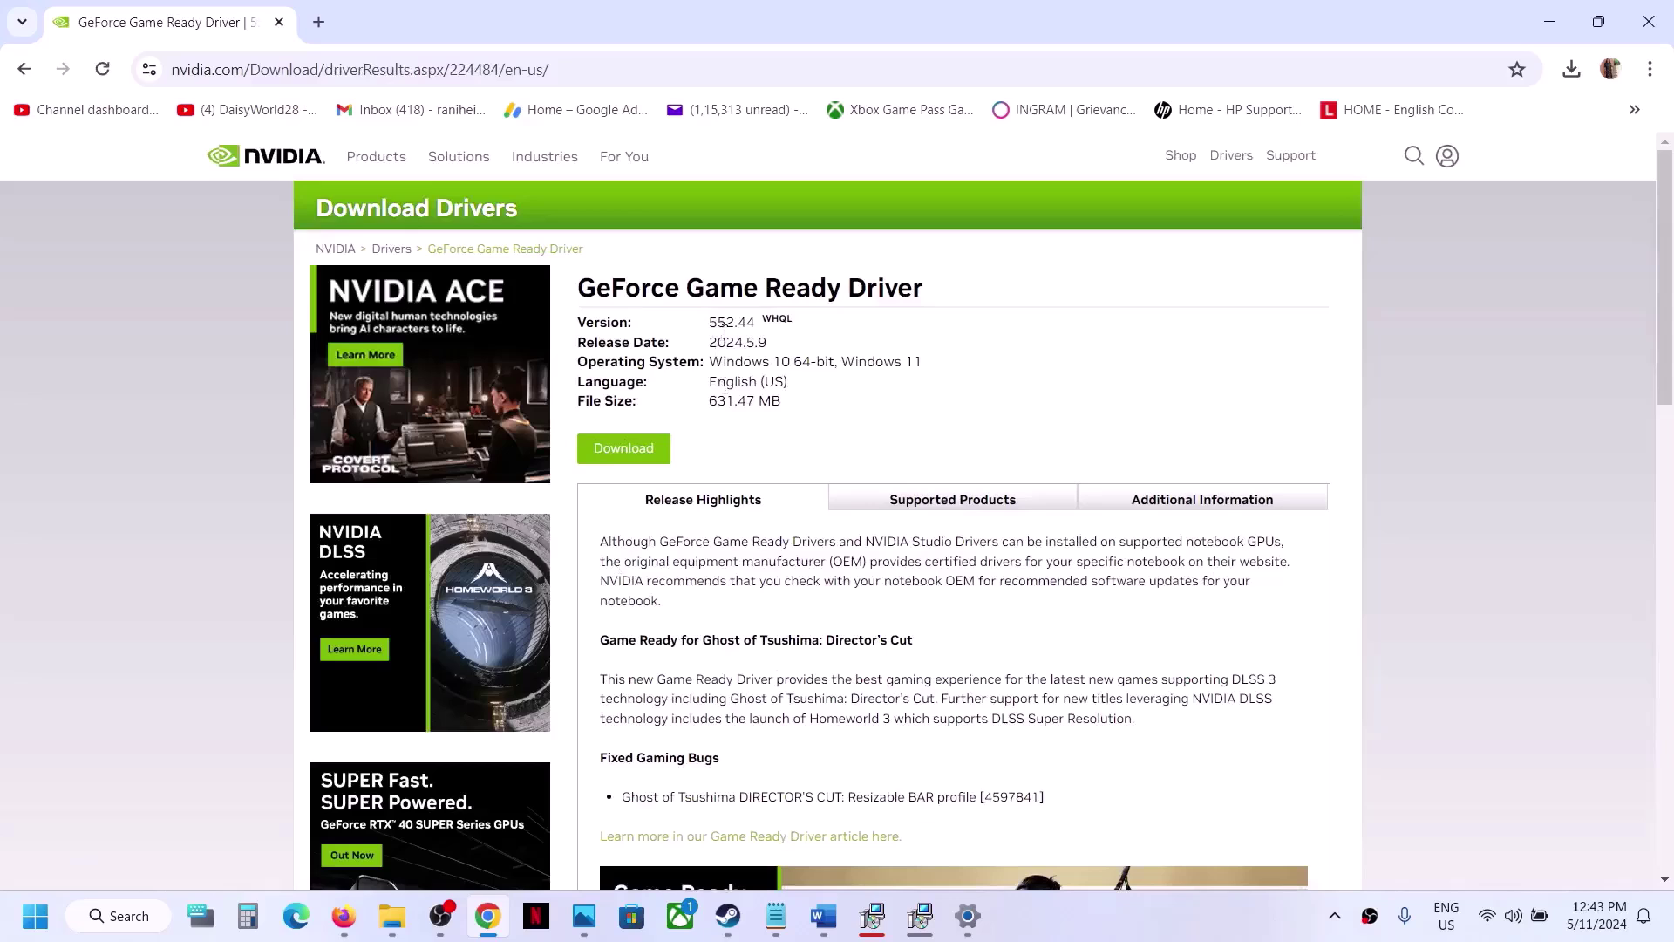
click(644, 445)
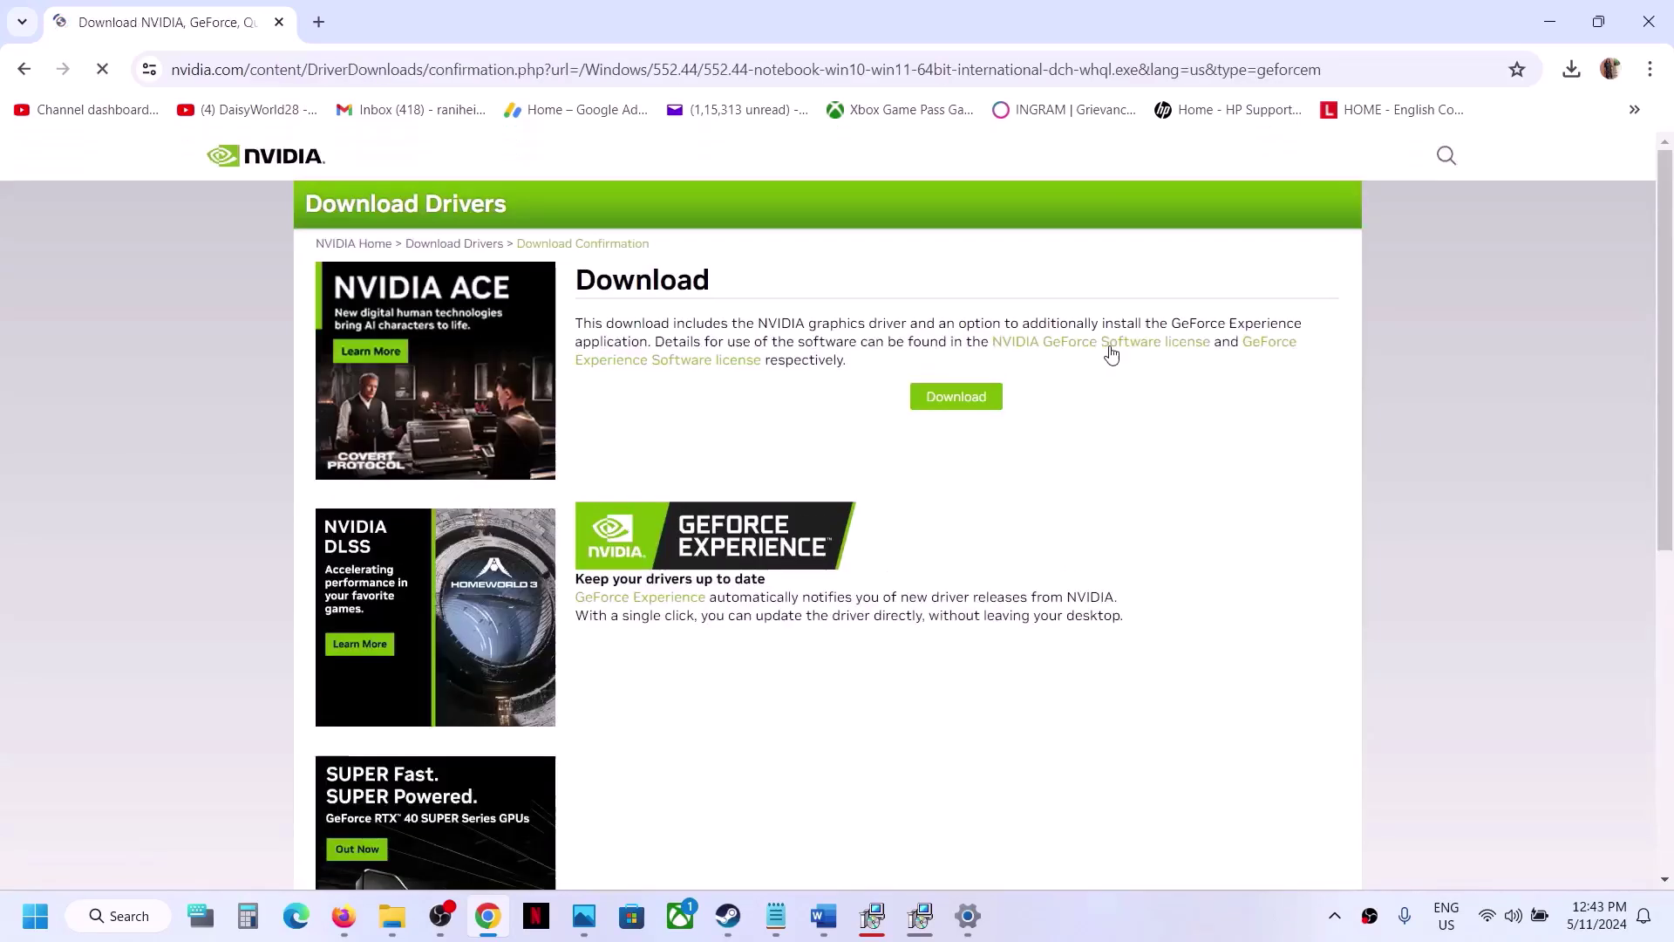
click(978, 400)
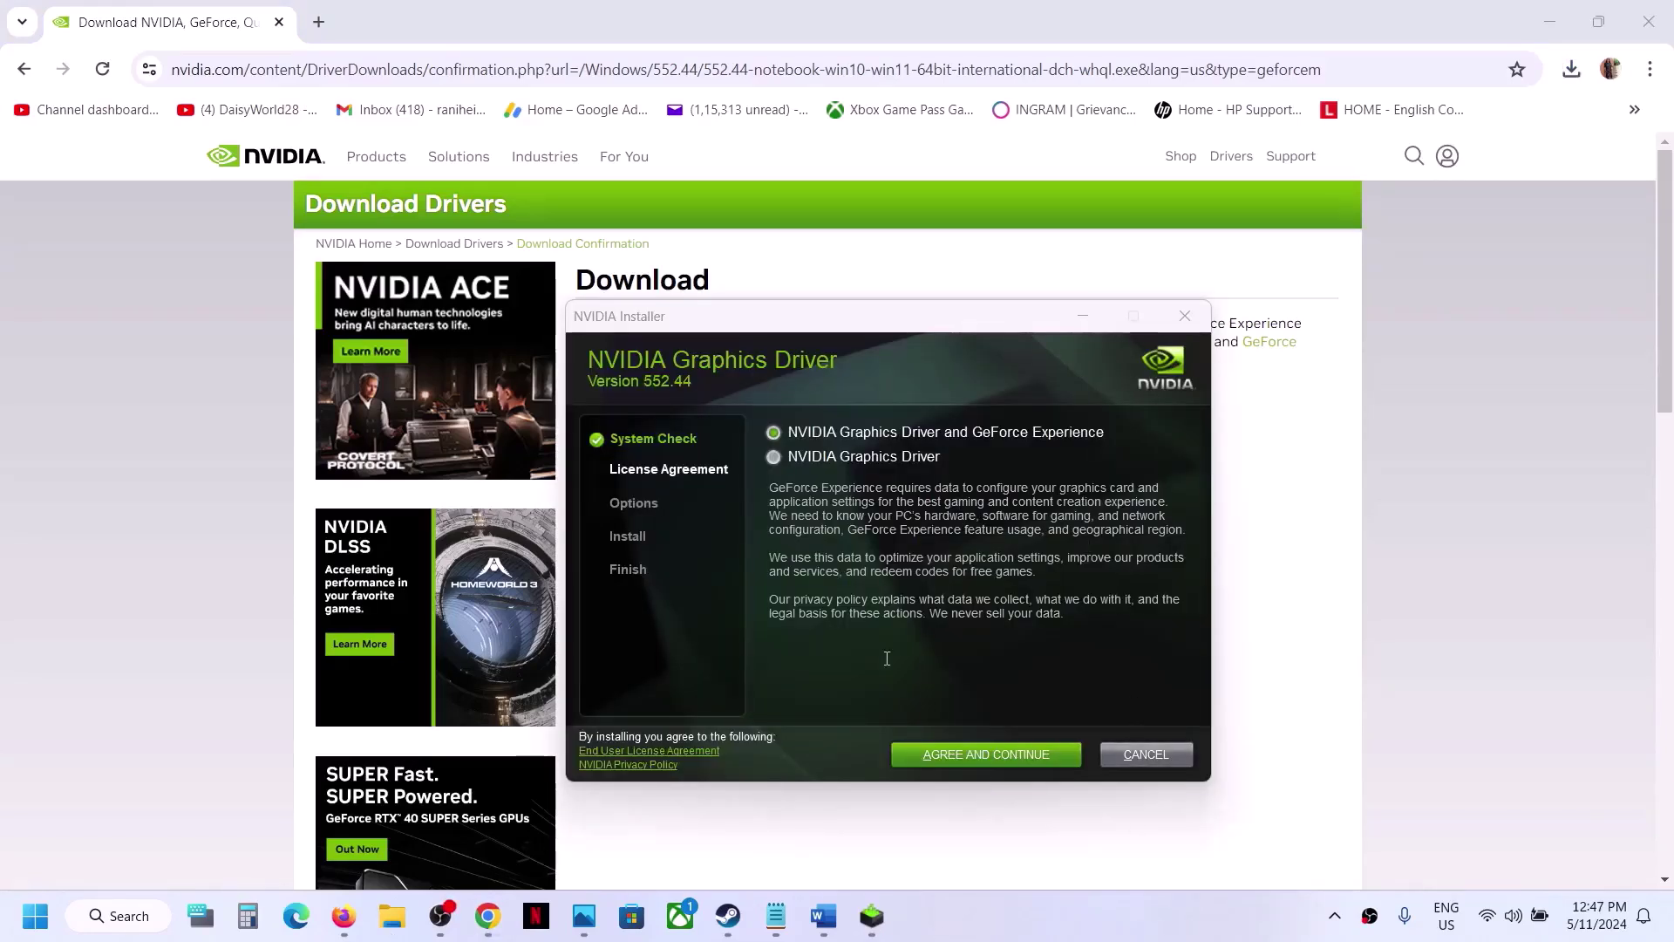
Accept the NVIDIA installer's license and start a Custom (Advanced) driver installation with the clean installation option.
click(1002, 752)
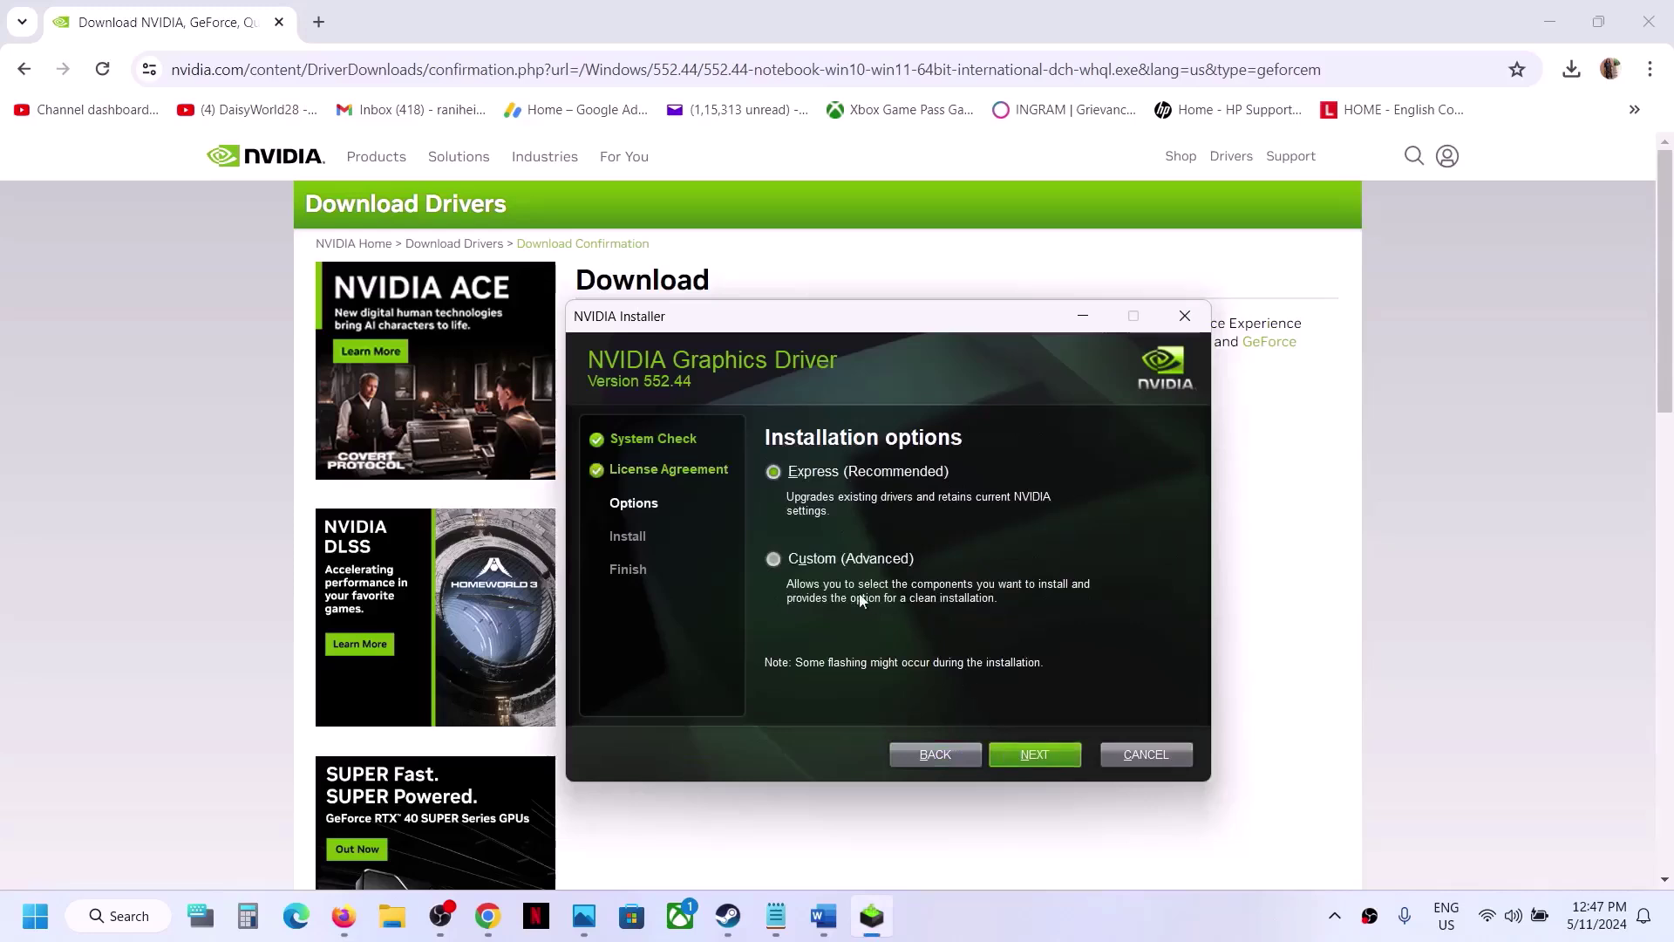
click(779, 555)
click(1009, 757)
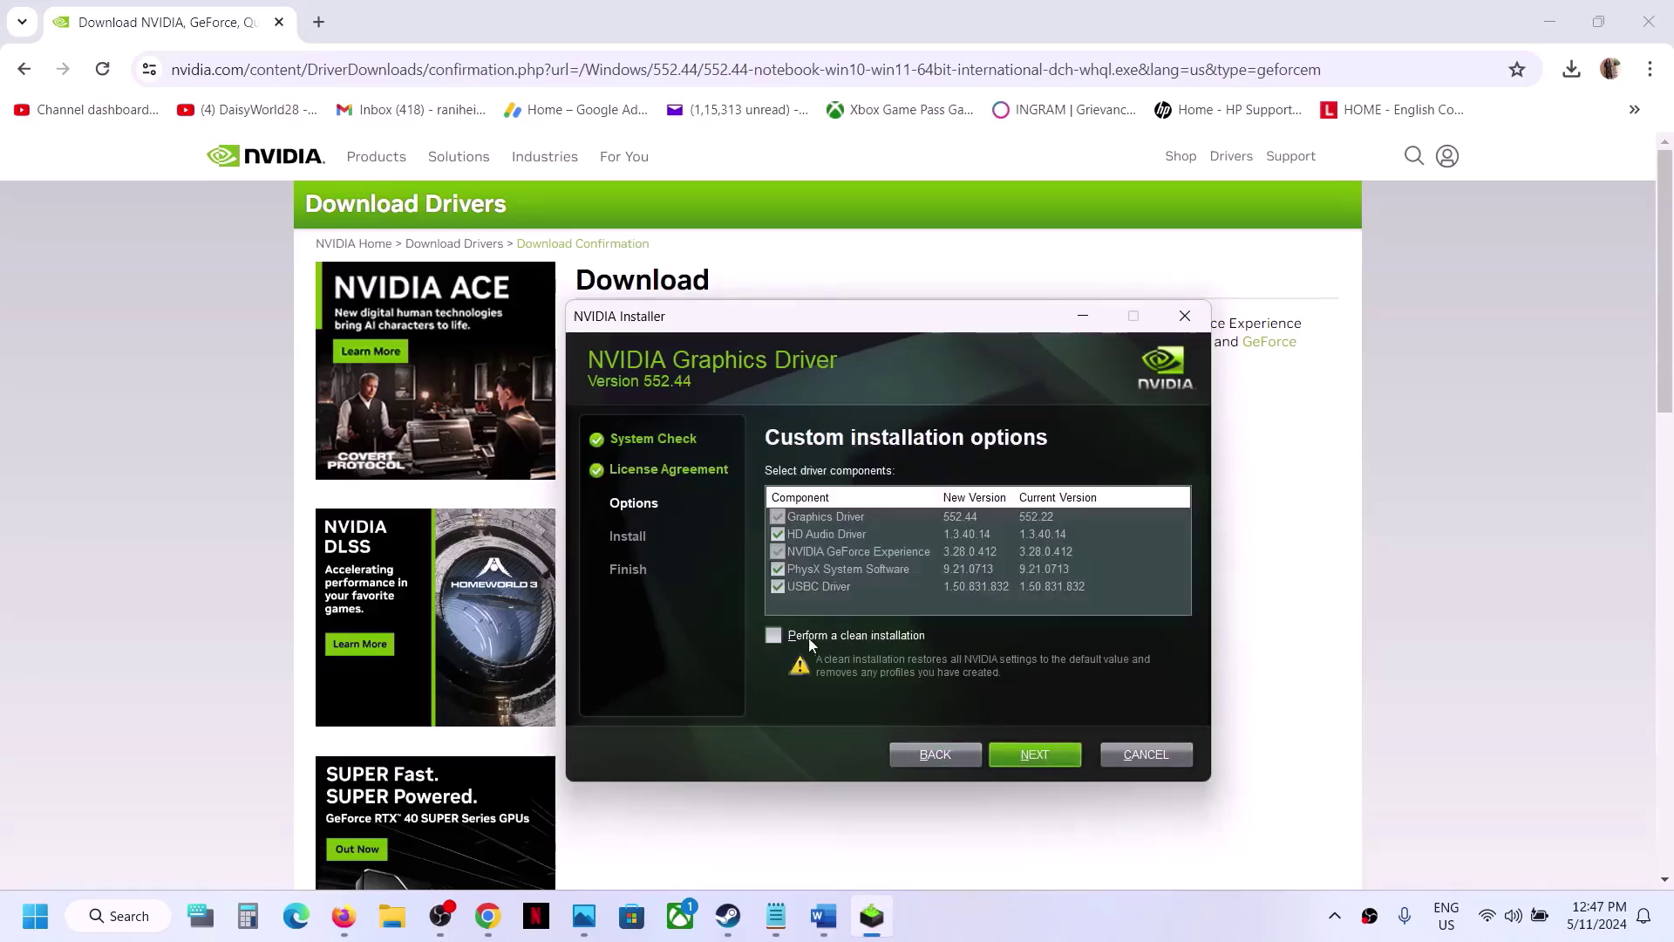
click(774, 636)
click(772, 635)
click(1034, 754)
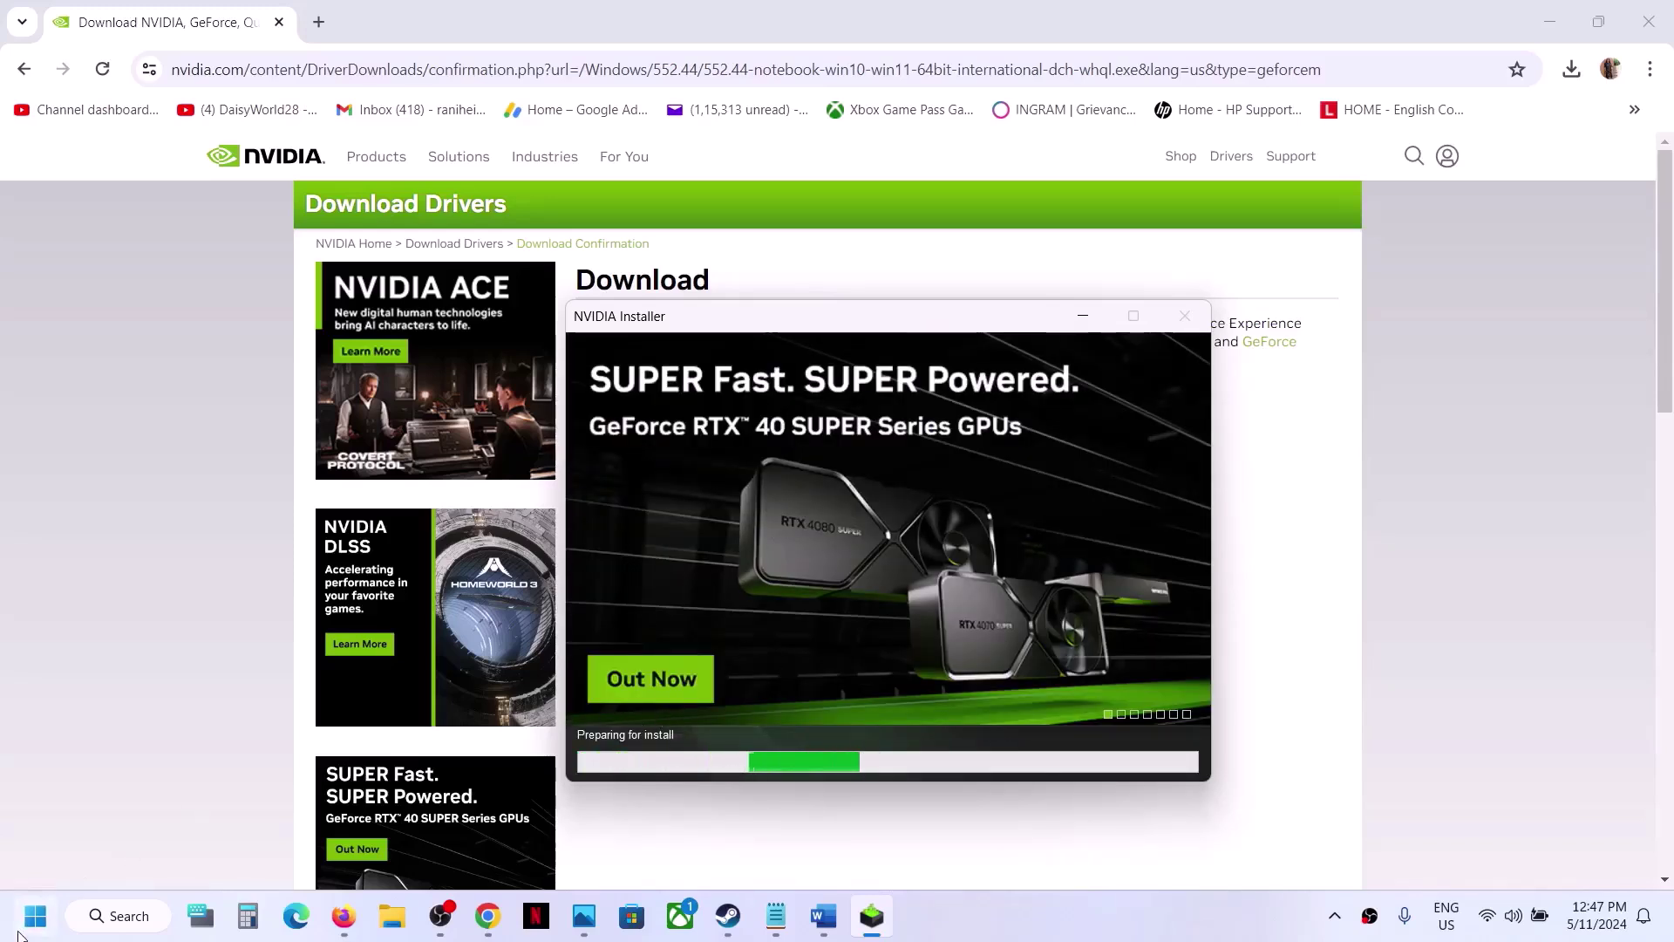
View the restart option among the computer's power choices while the driver installs, and close the menu.
key(super)
click(634, 839)
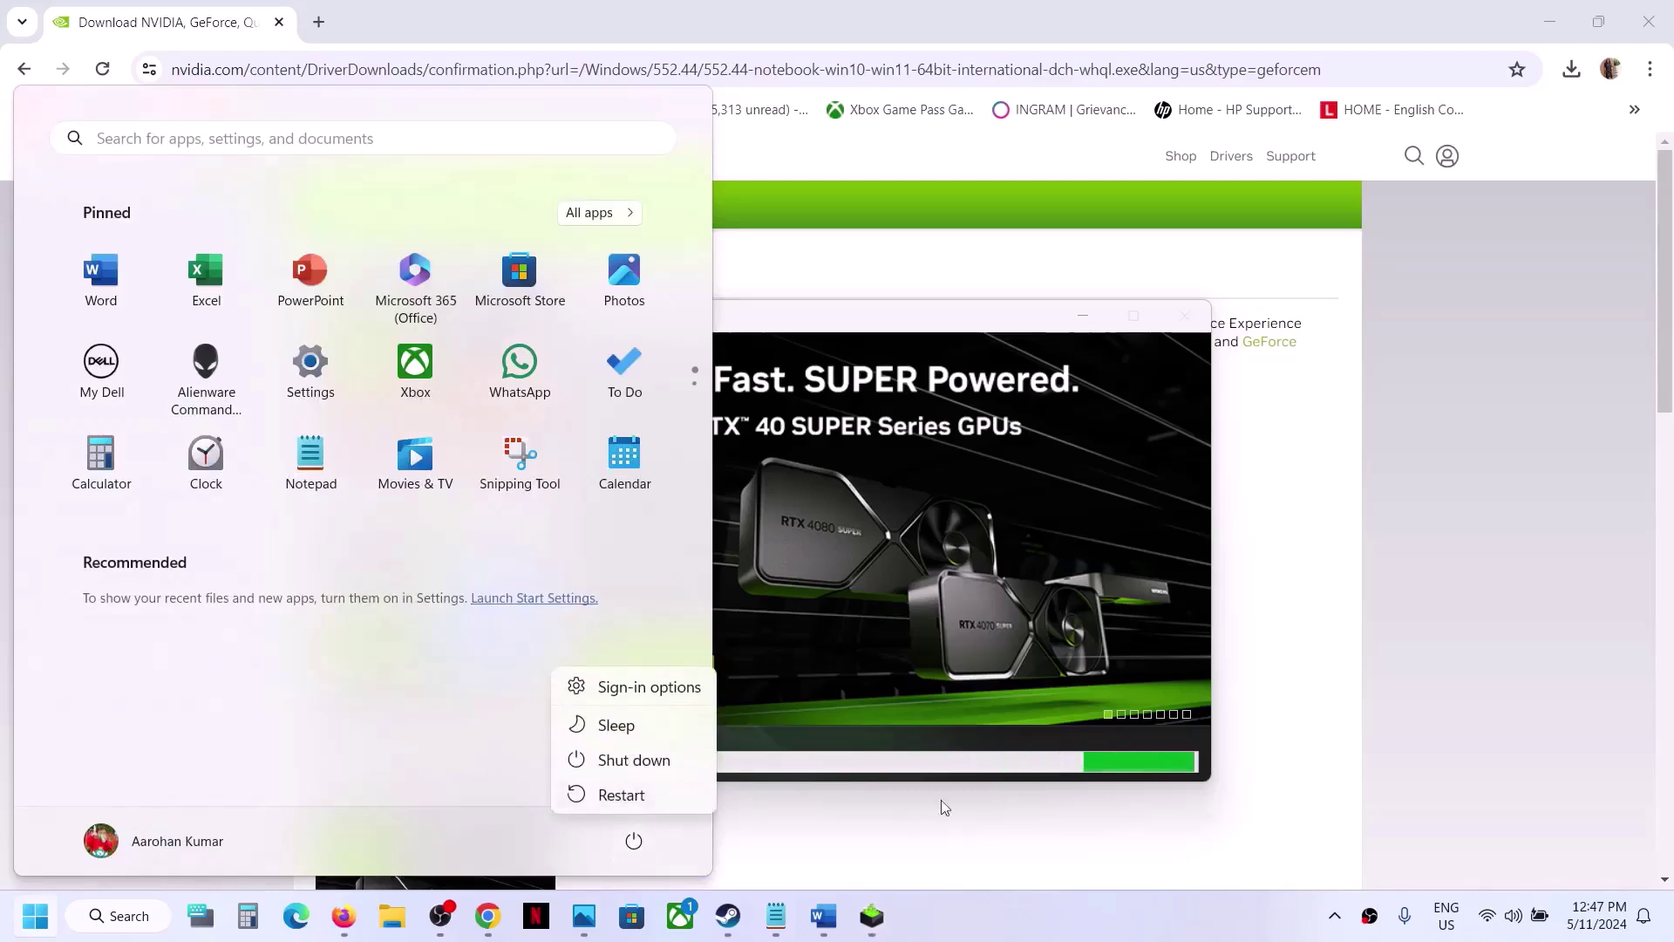
click(1051, 625)
click(1097, 644)
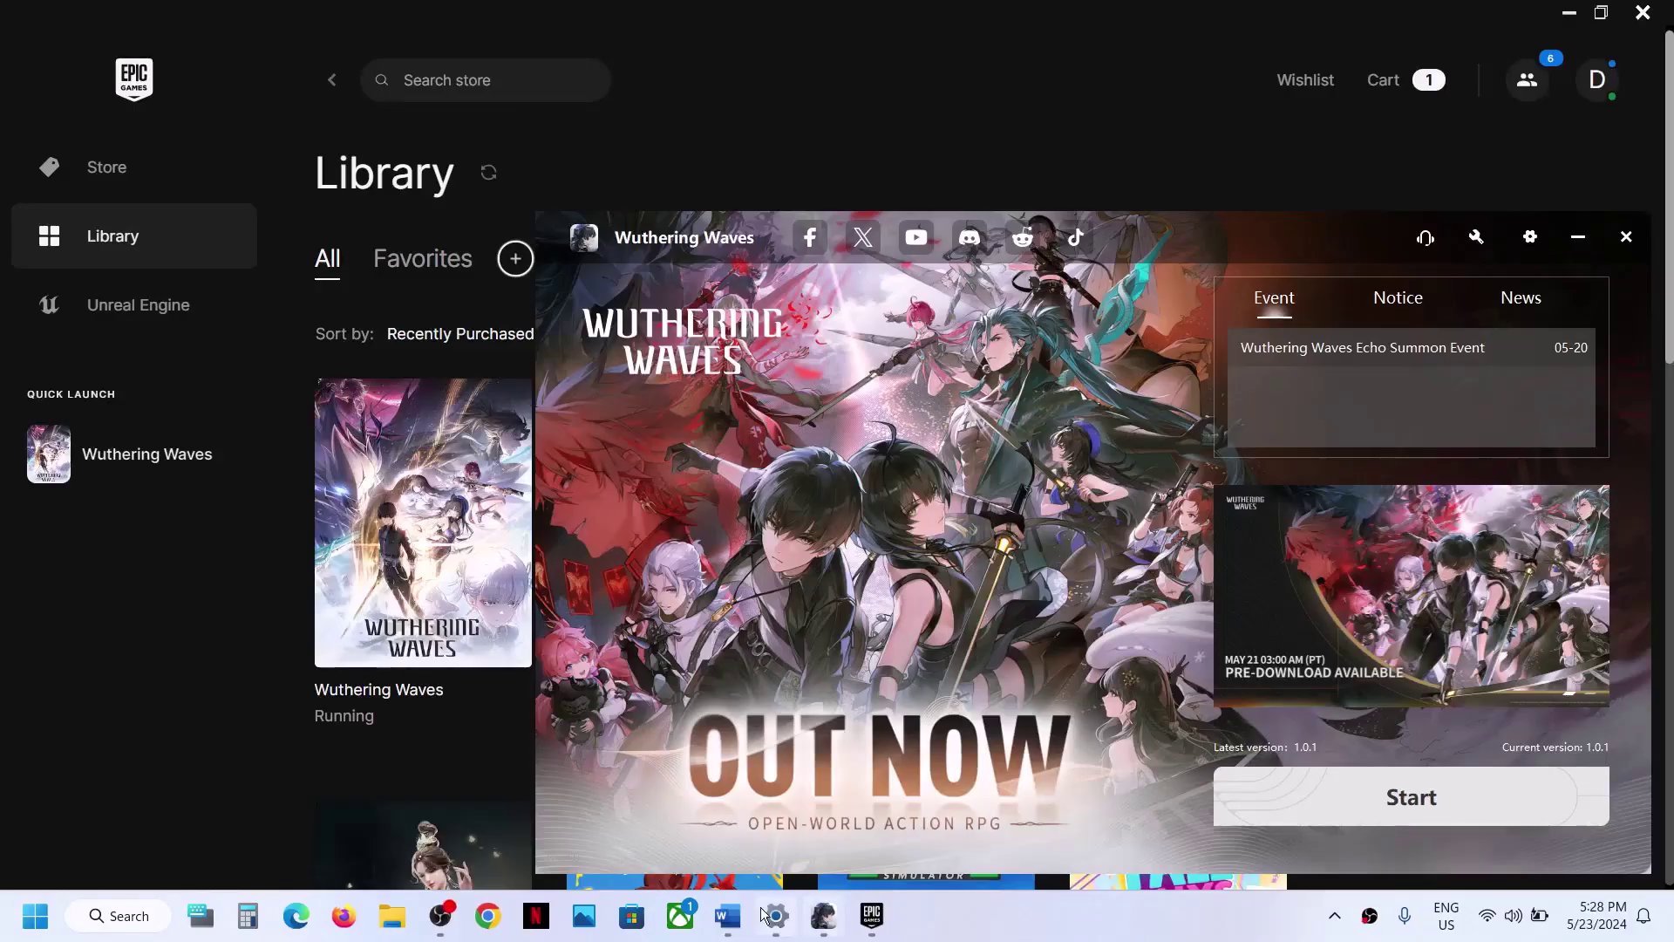
Switch to the Crash document in Word and highlight "graphics" in step 6 about running the game on the dedicated card.
click(729, 916)
scroll(695, 619, down, 3)
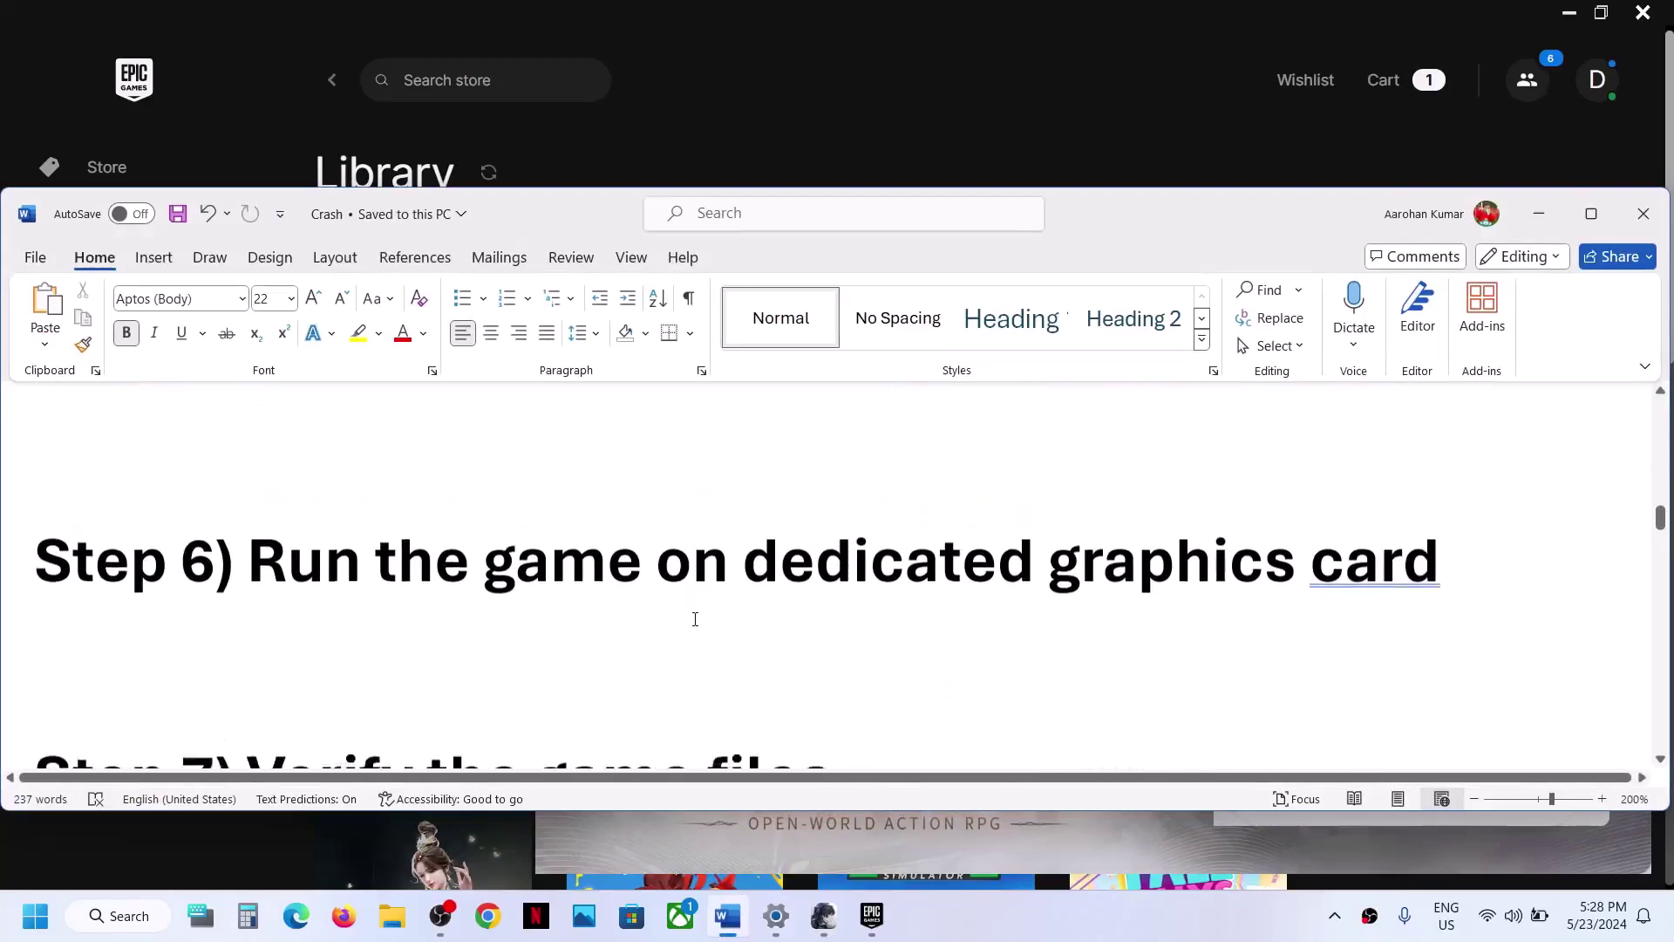
scroll(695, 619, up, 1)
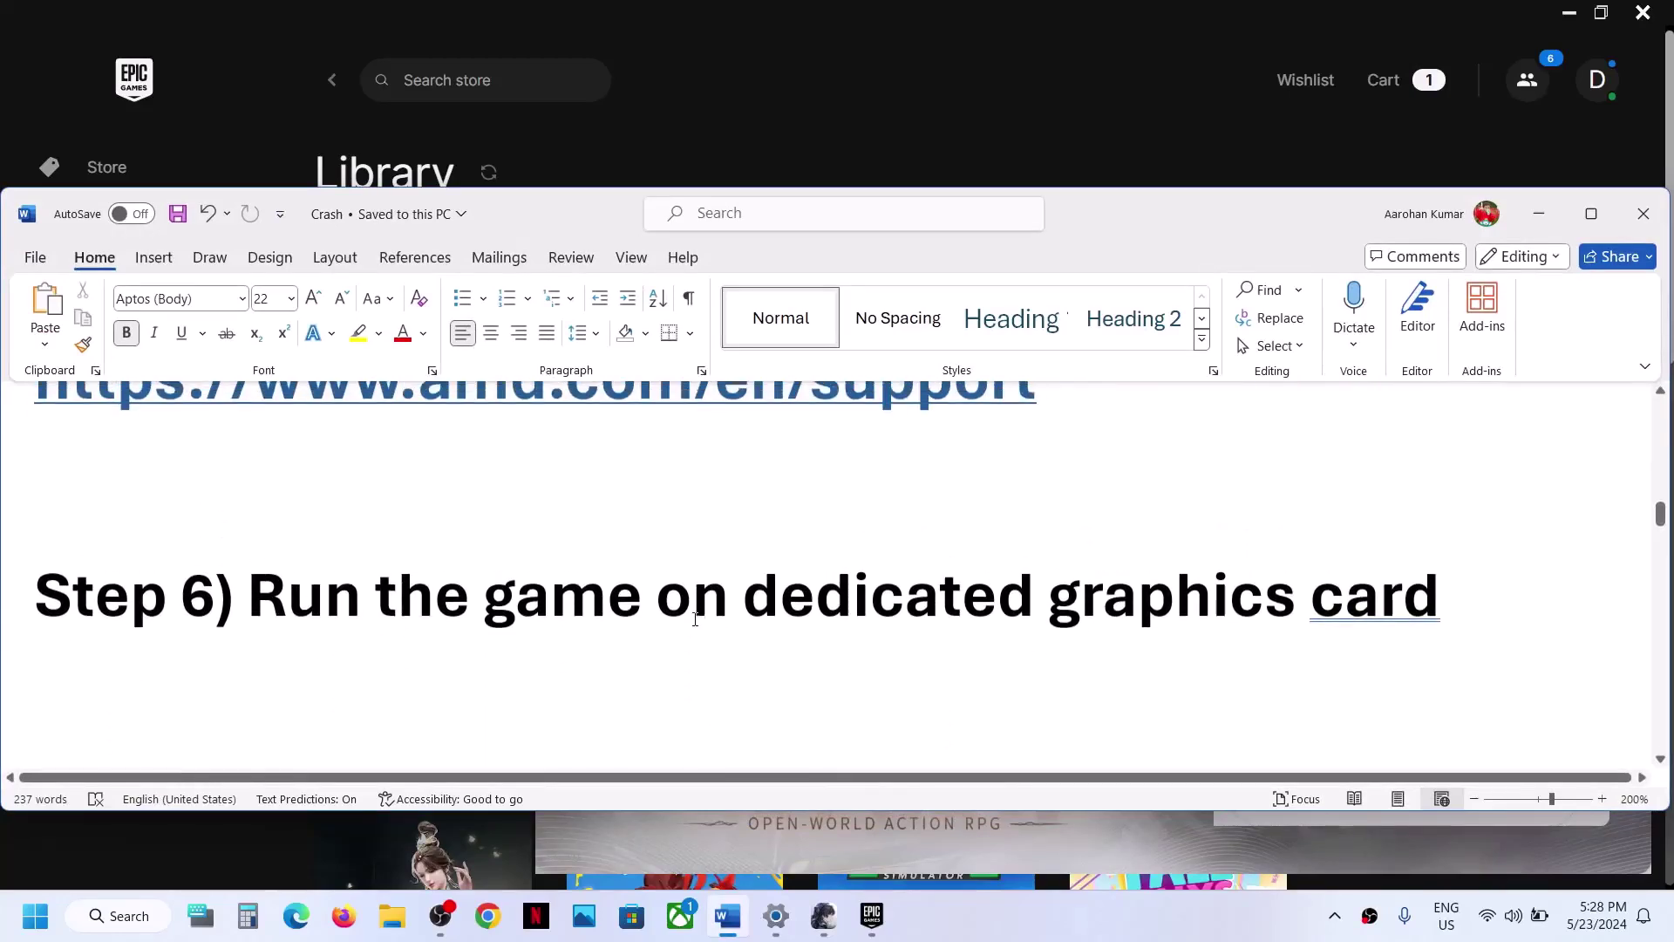
double_click(1205, 618)
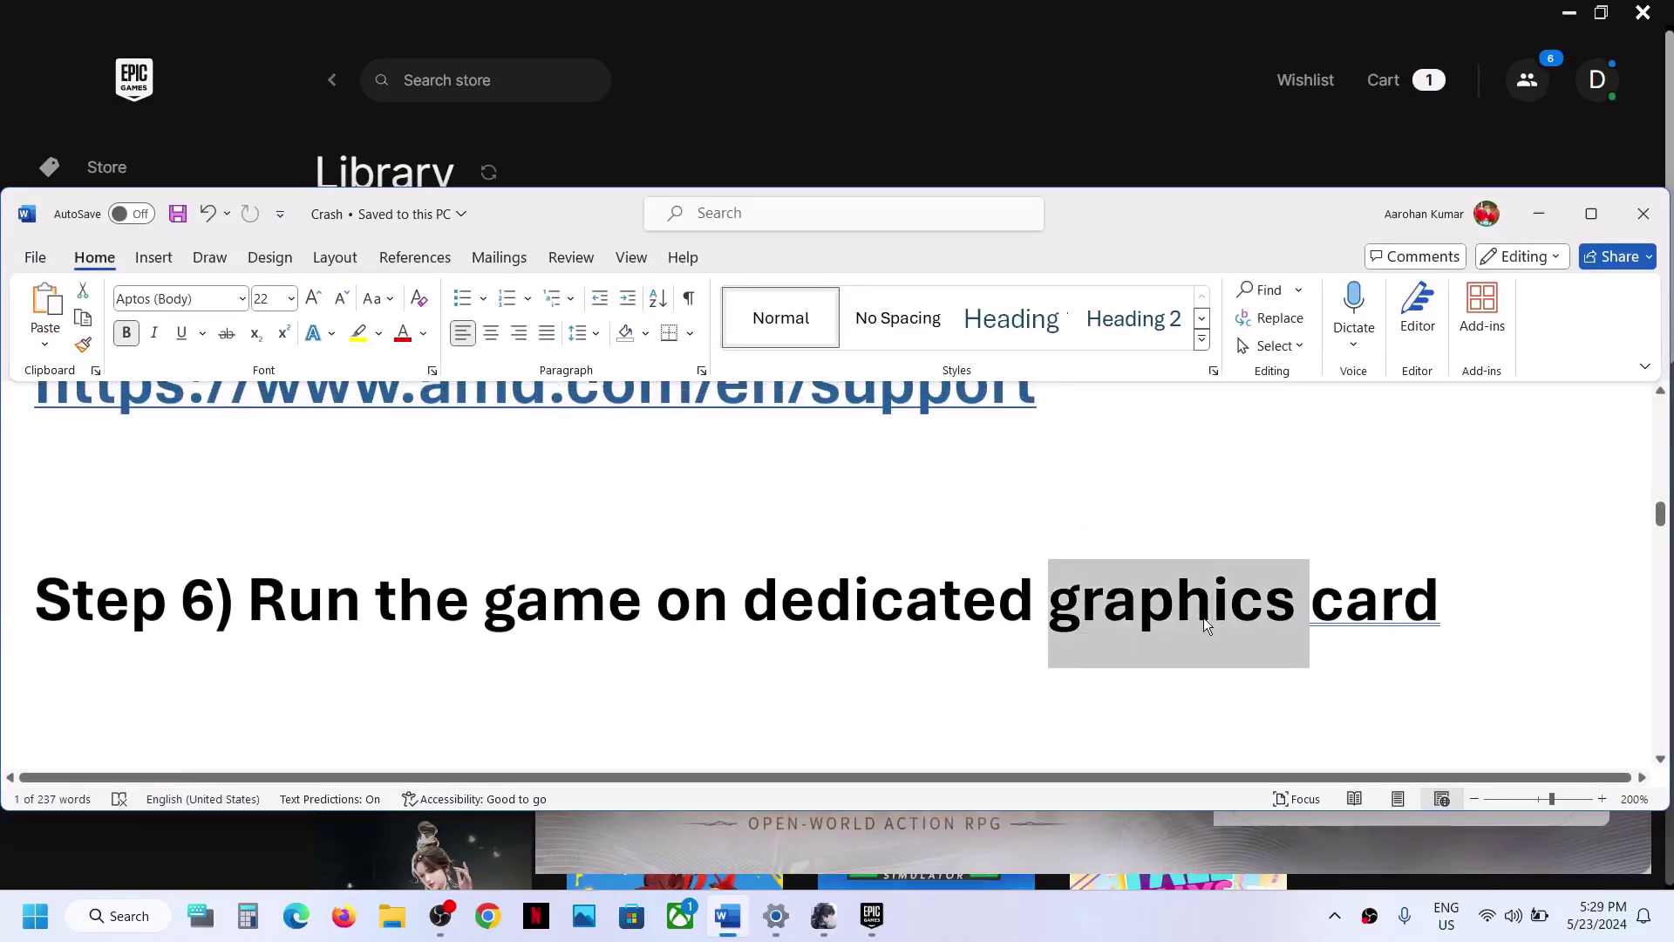
Search Windows for "graphics settings" and open the Graphics settings page.
click(34, 915)
text(graphics settings)
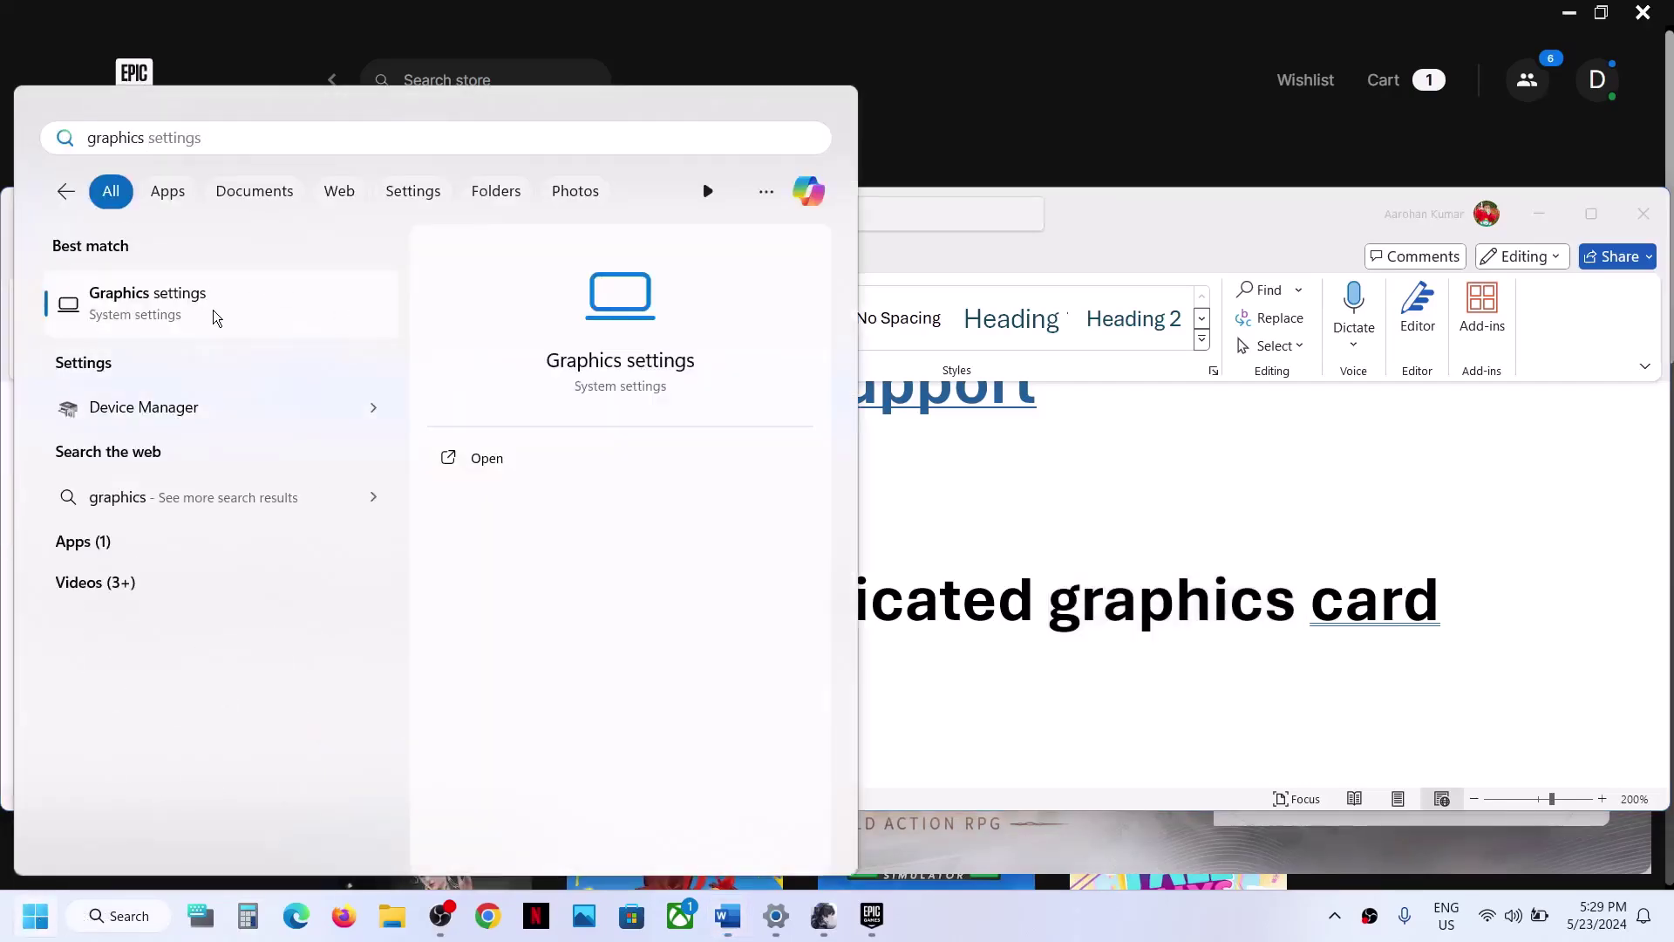
click(213, 311)
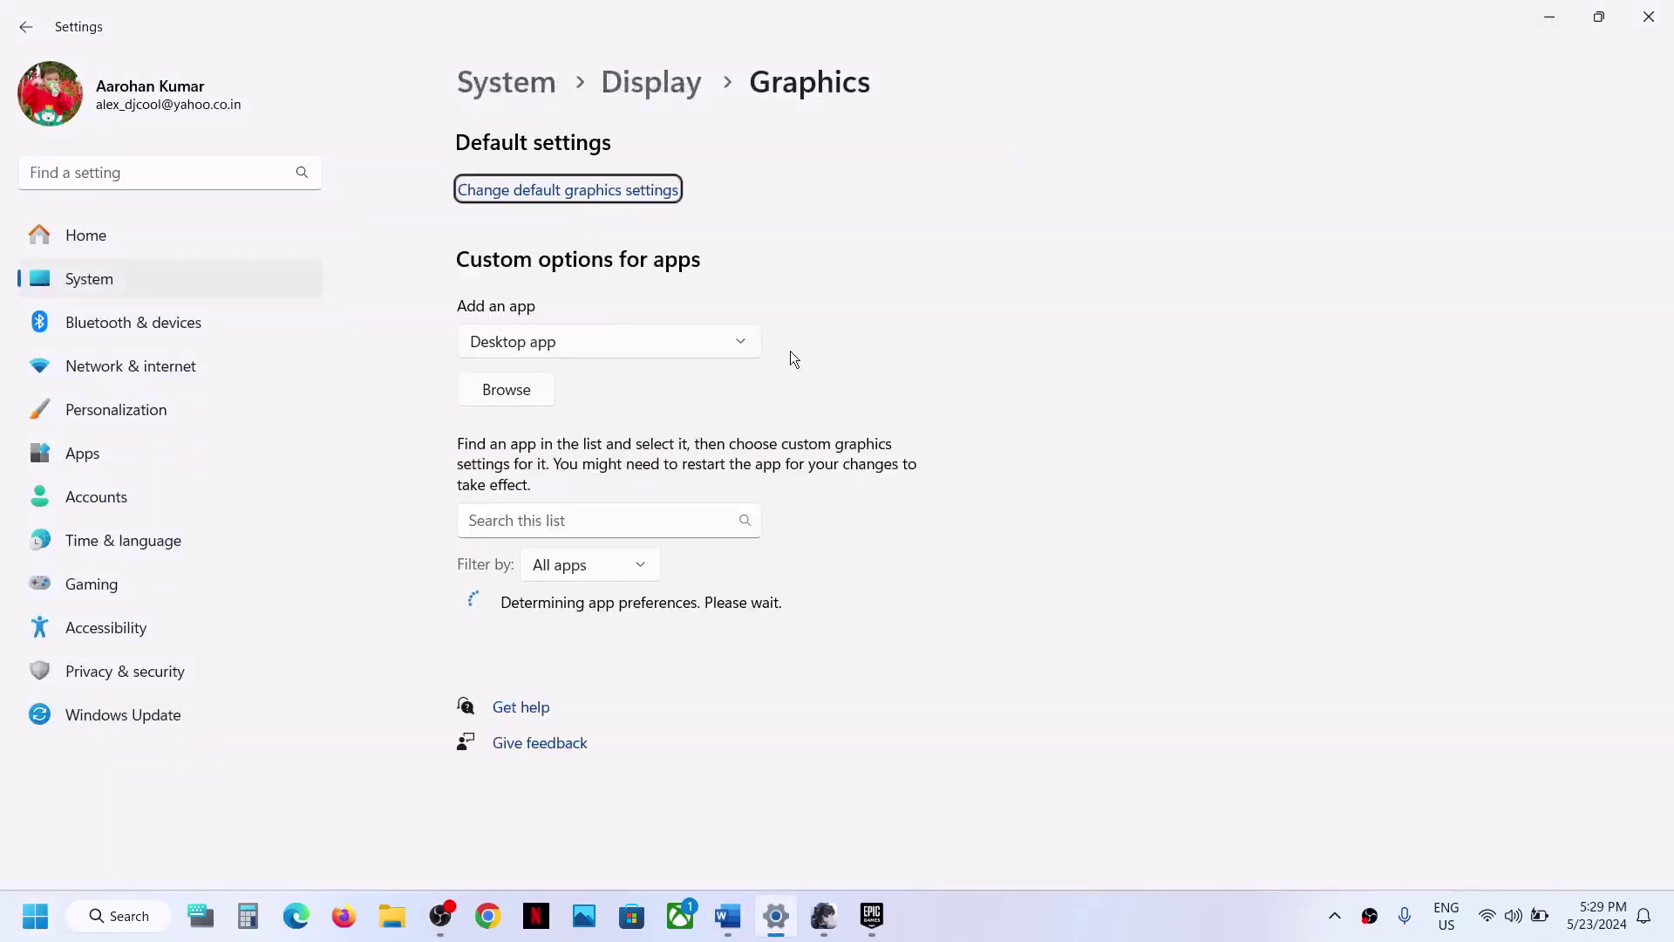
Add the Wuthering Waves application from C:\Program Files\Epic Games\WutheringWavesj3oFh\Wuthering Waves Game to the custom graphics options list.
click(525, 389)
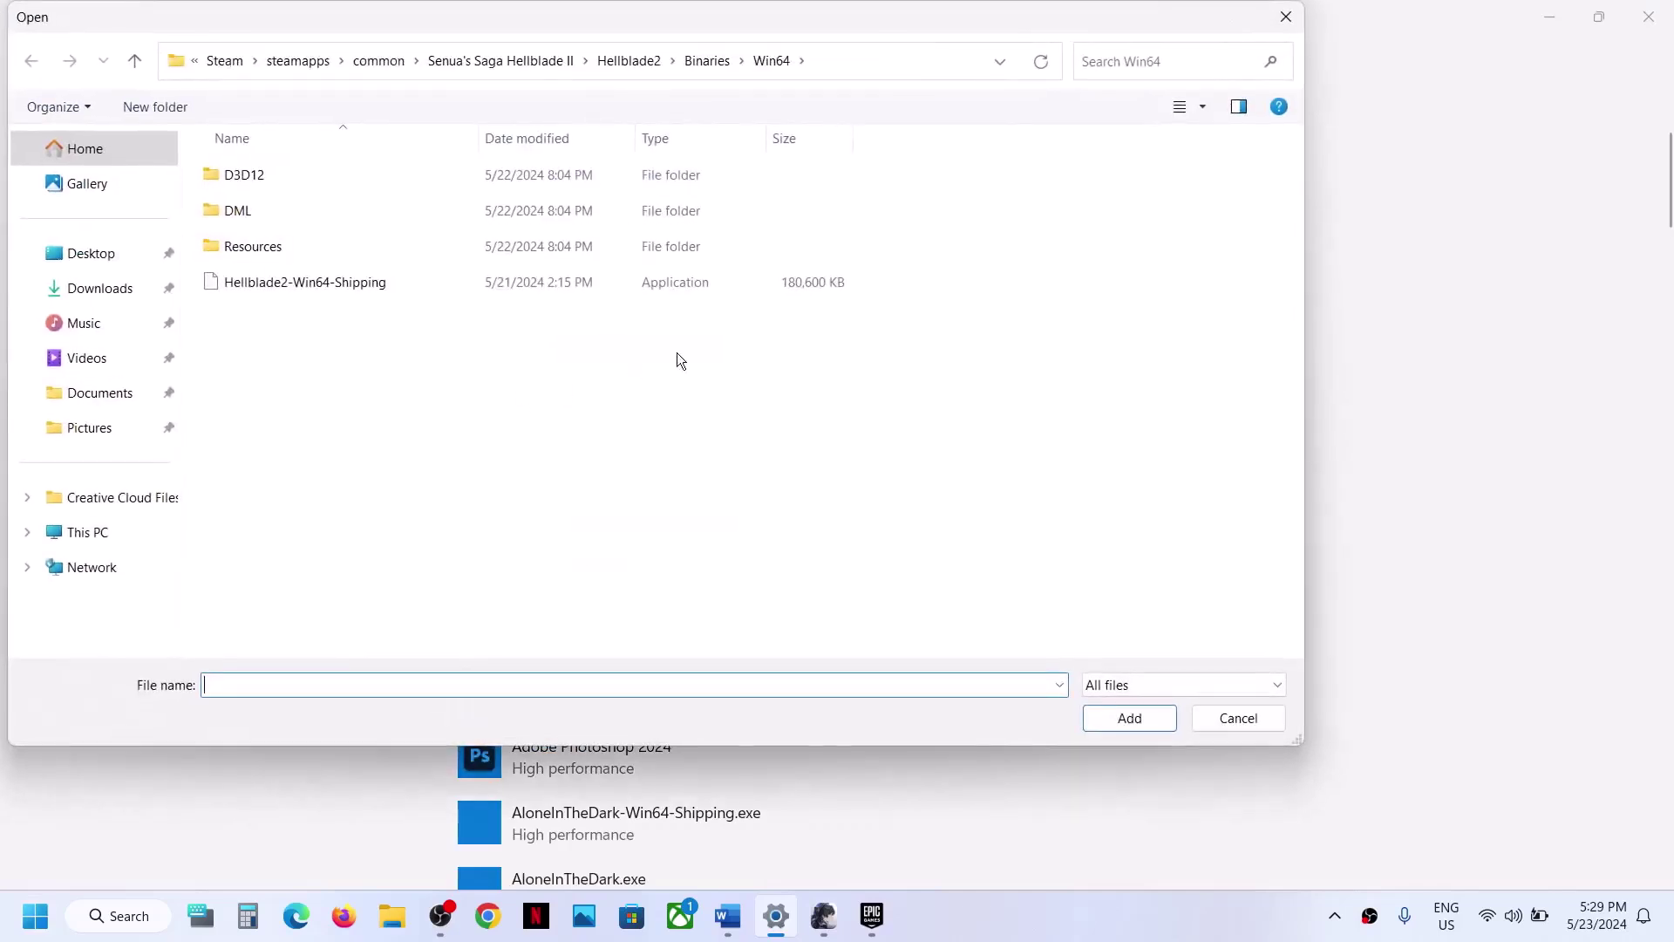
click(110, 542)
double_click(316, 205)
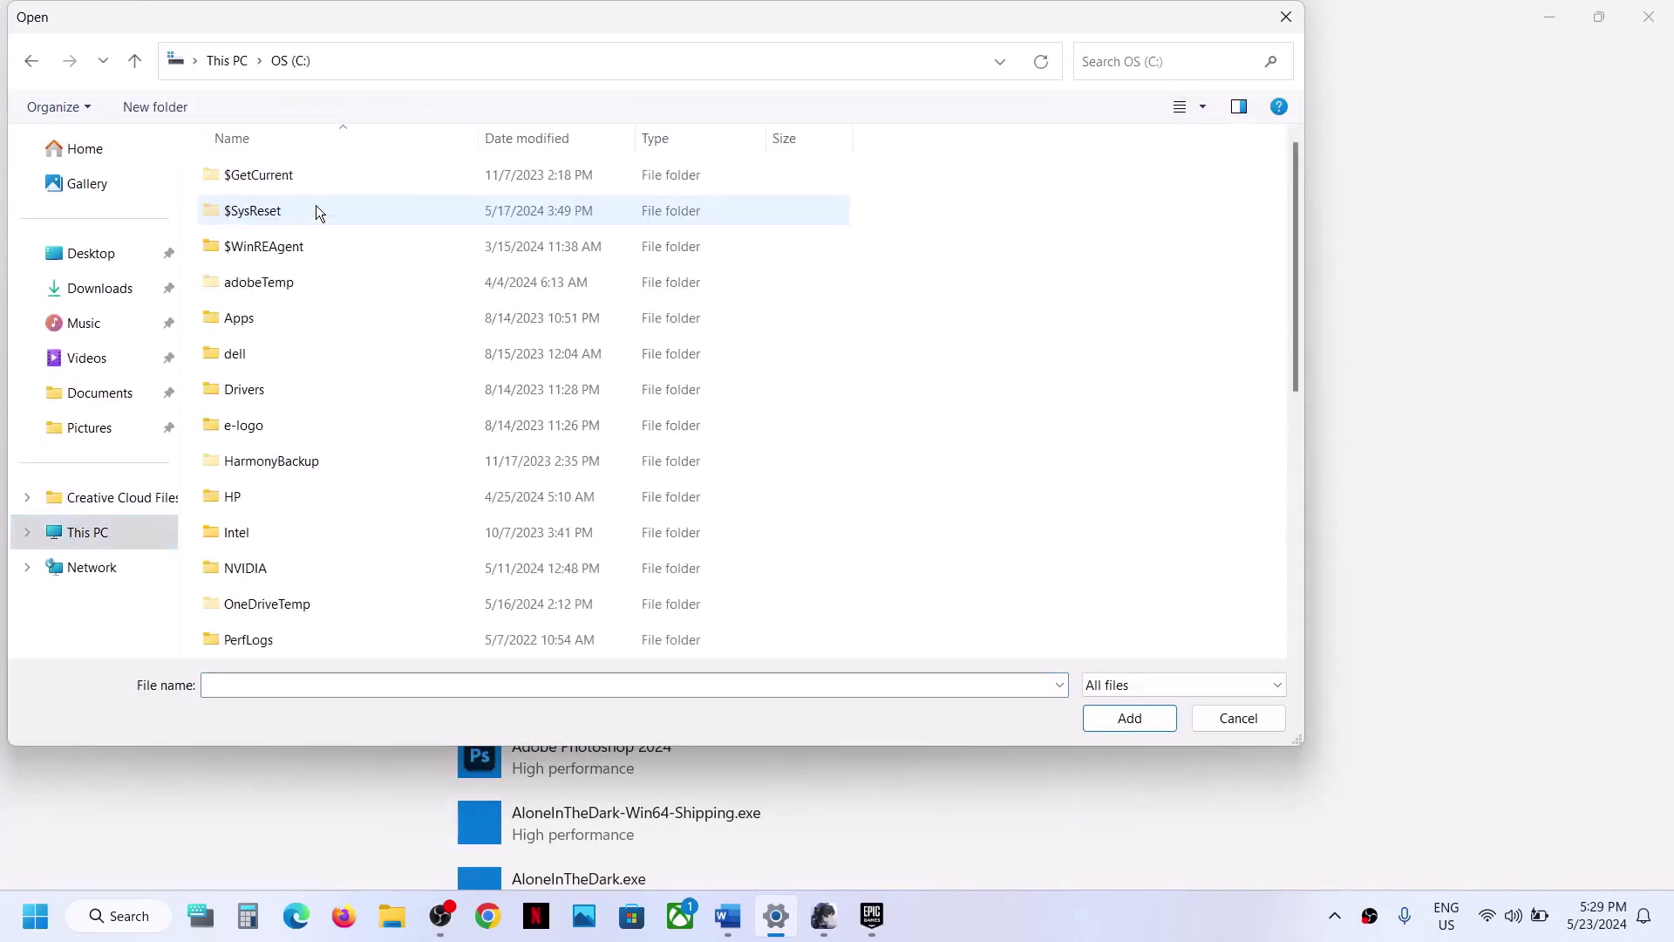
scroll(340, 324, down, 5)
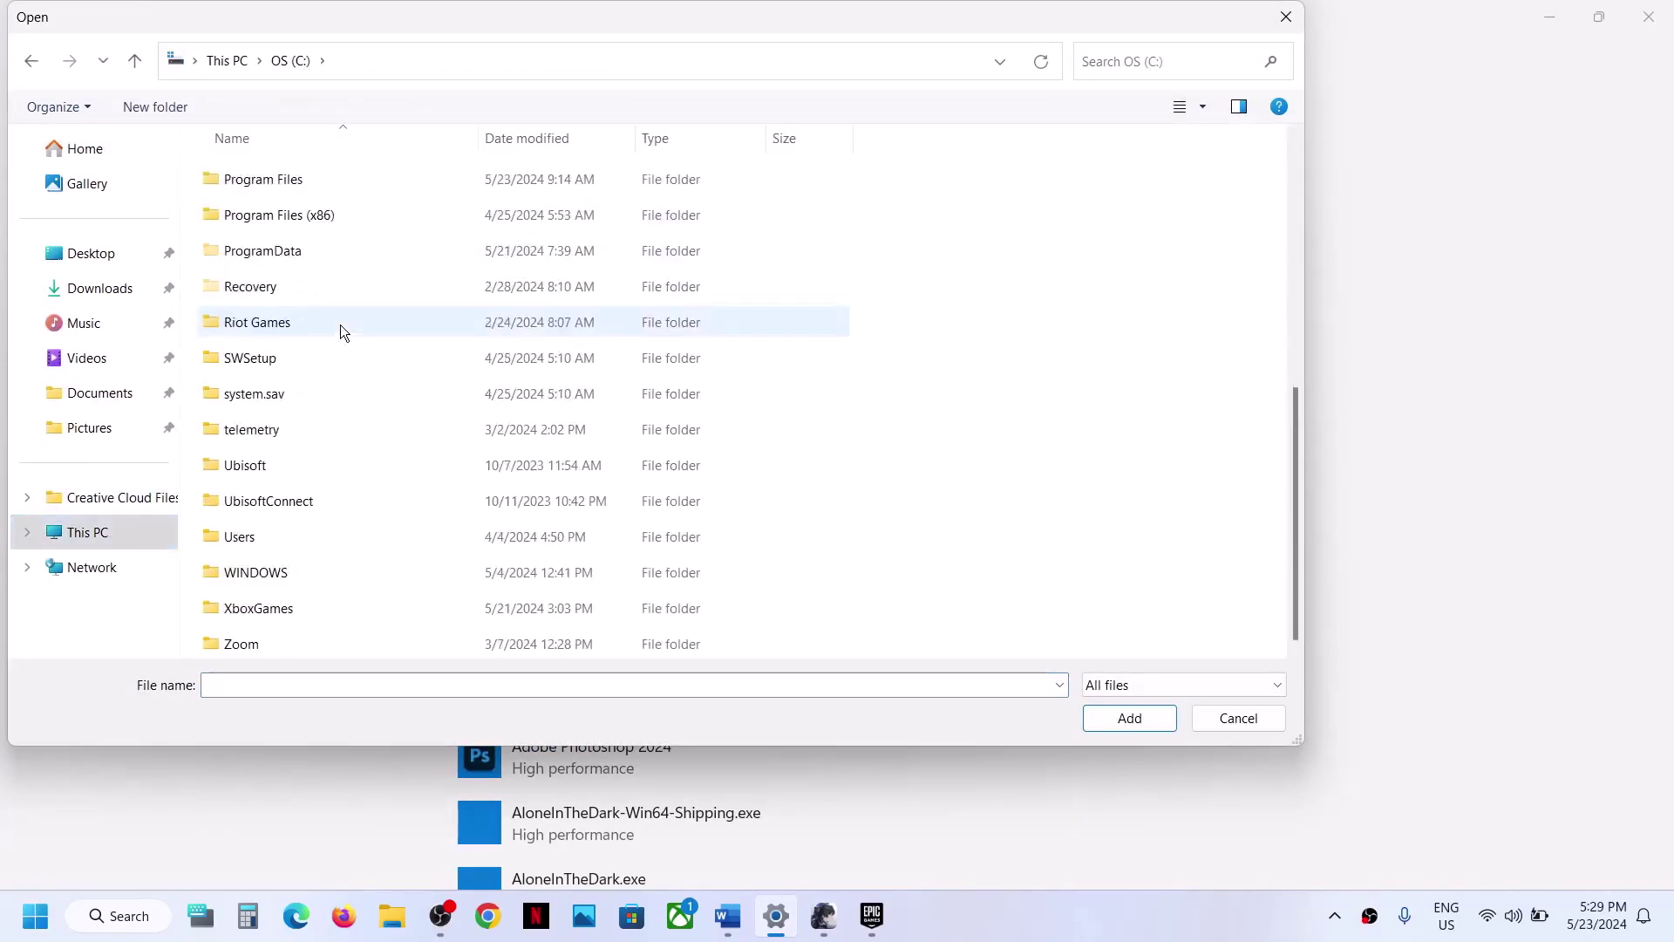
double_click(286, 190)
scroll(281, 368, down, 3)
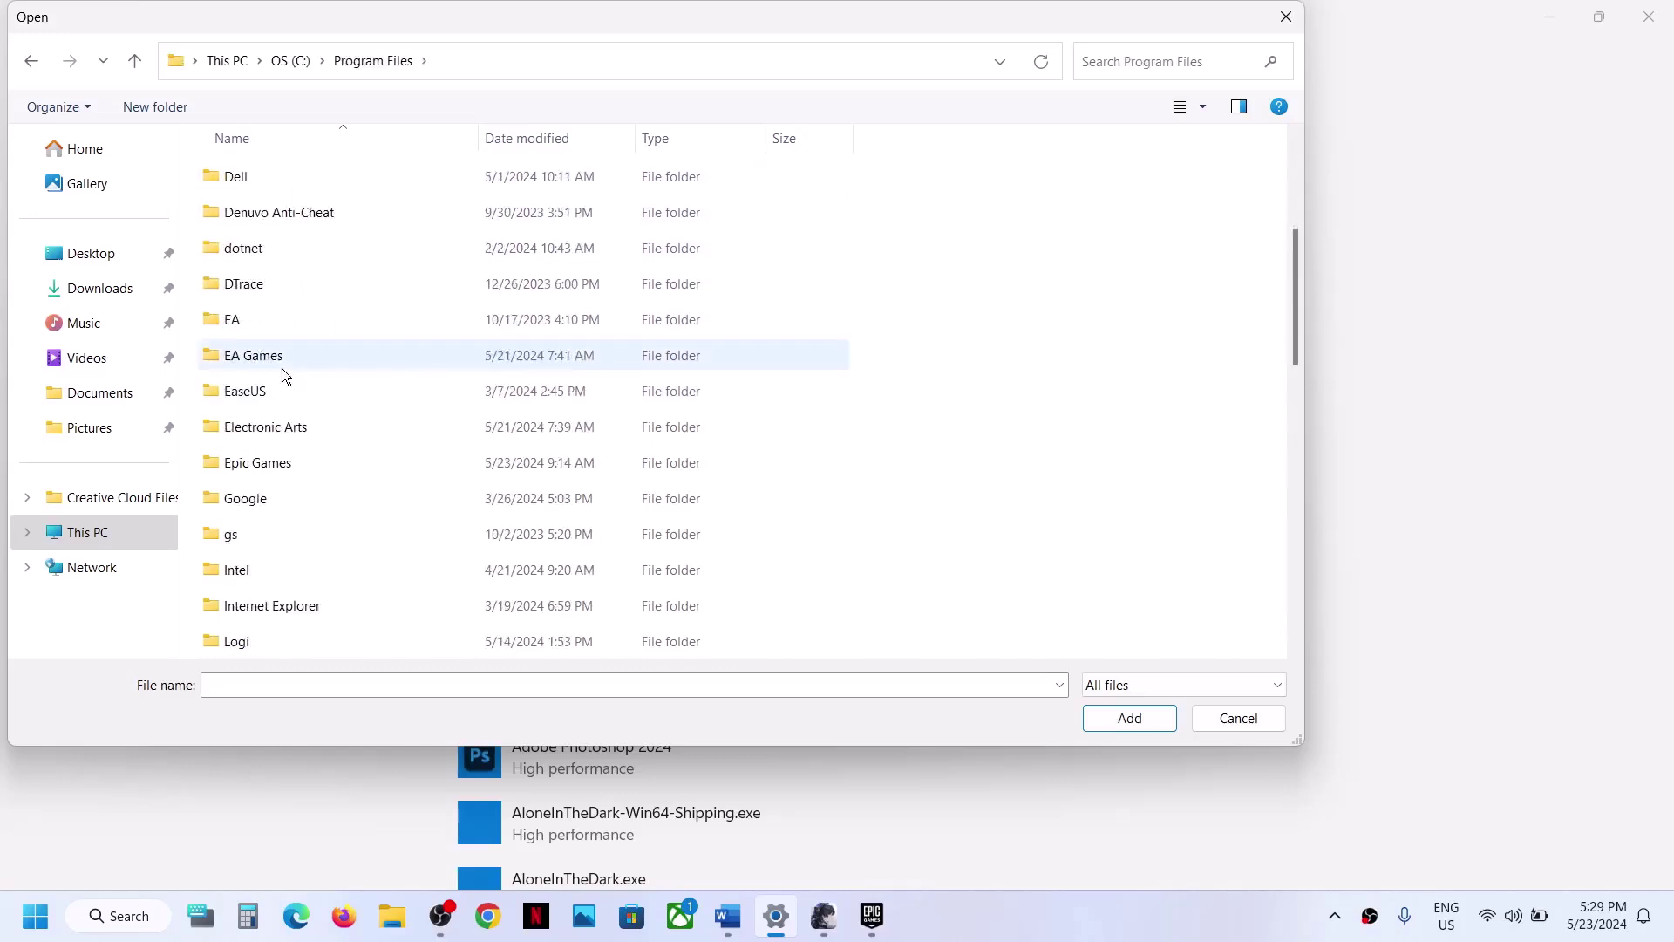
double_click(258, 451)
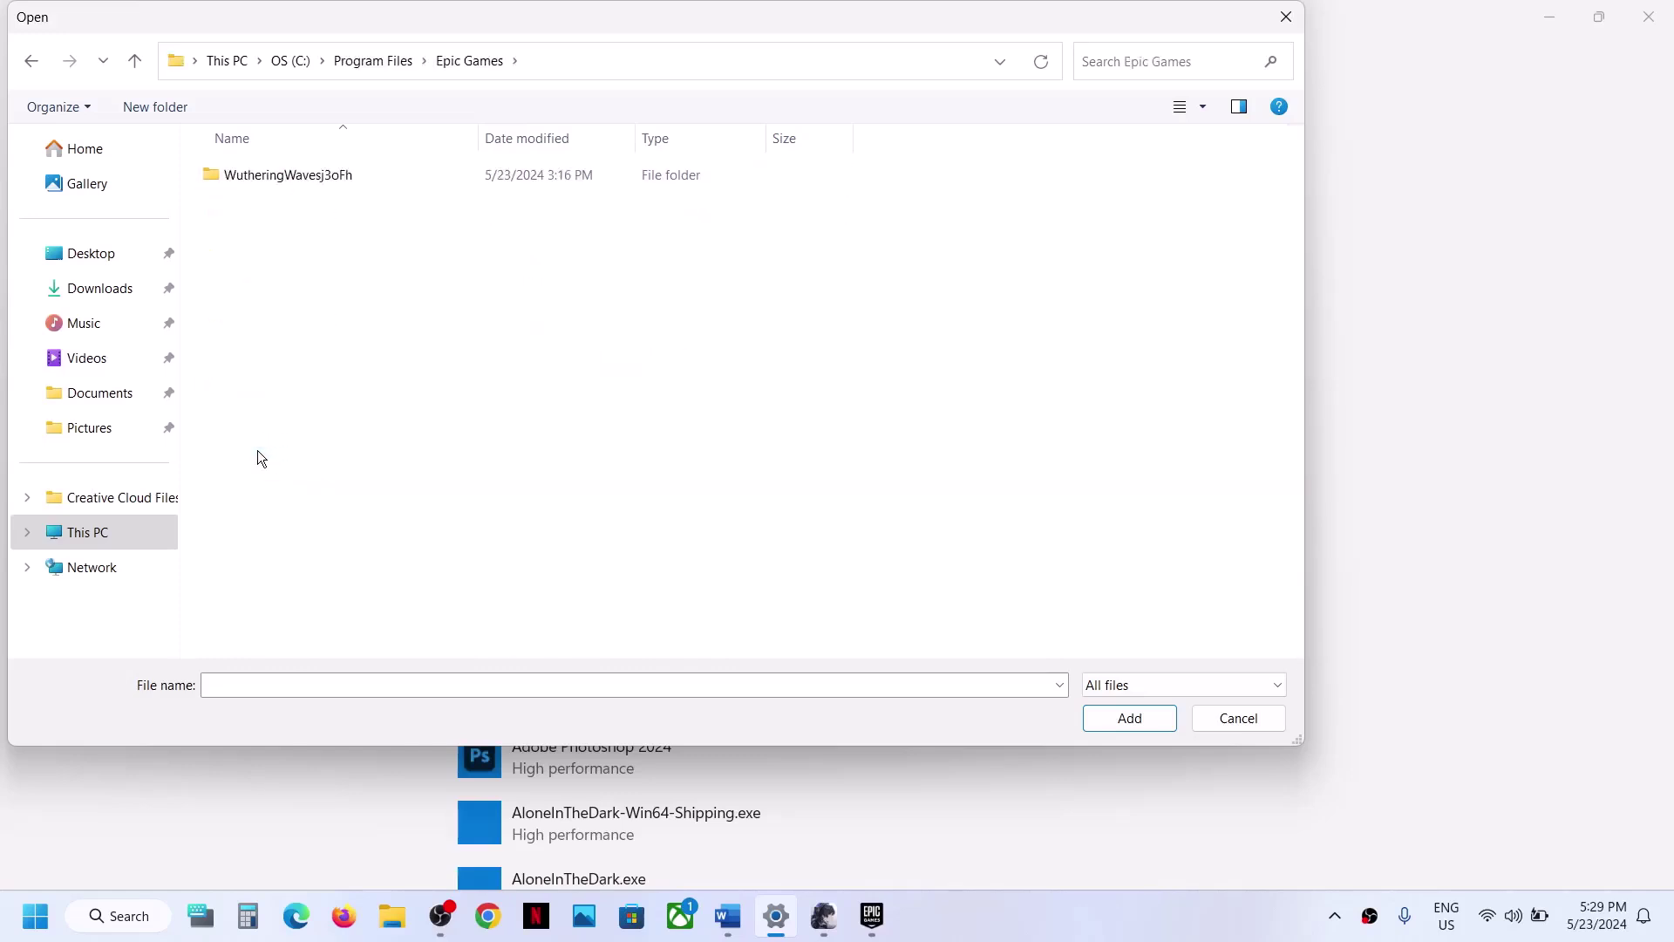
double_click(289, 183)
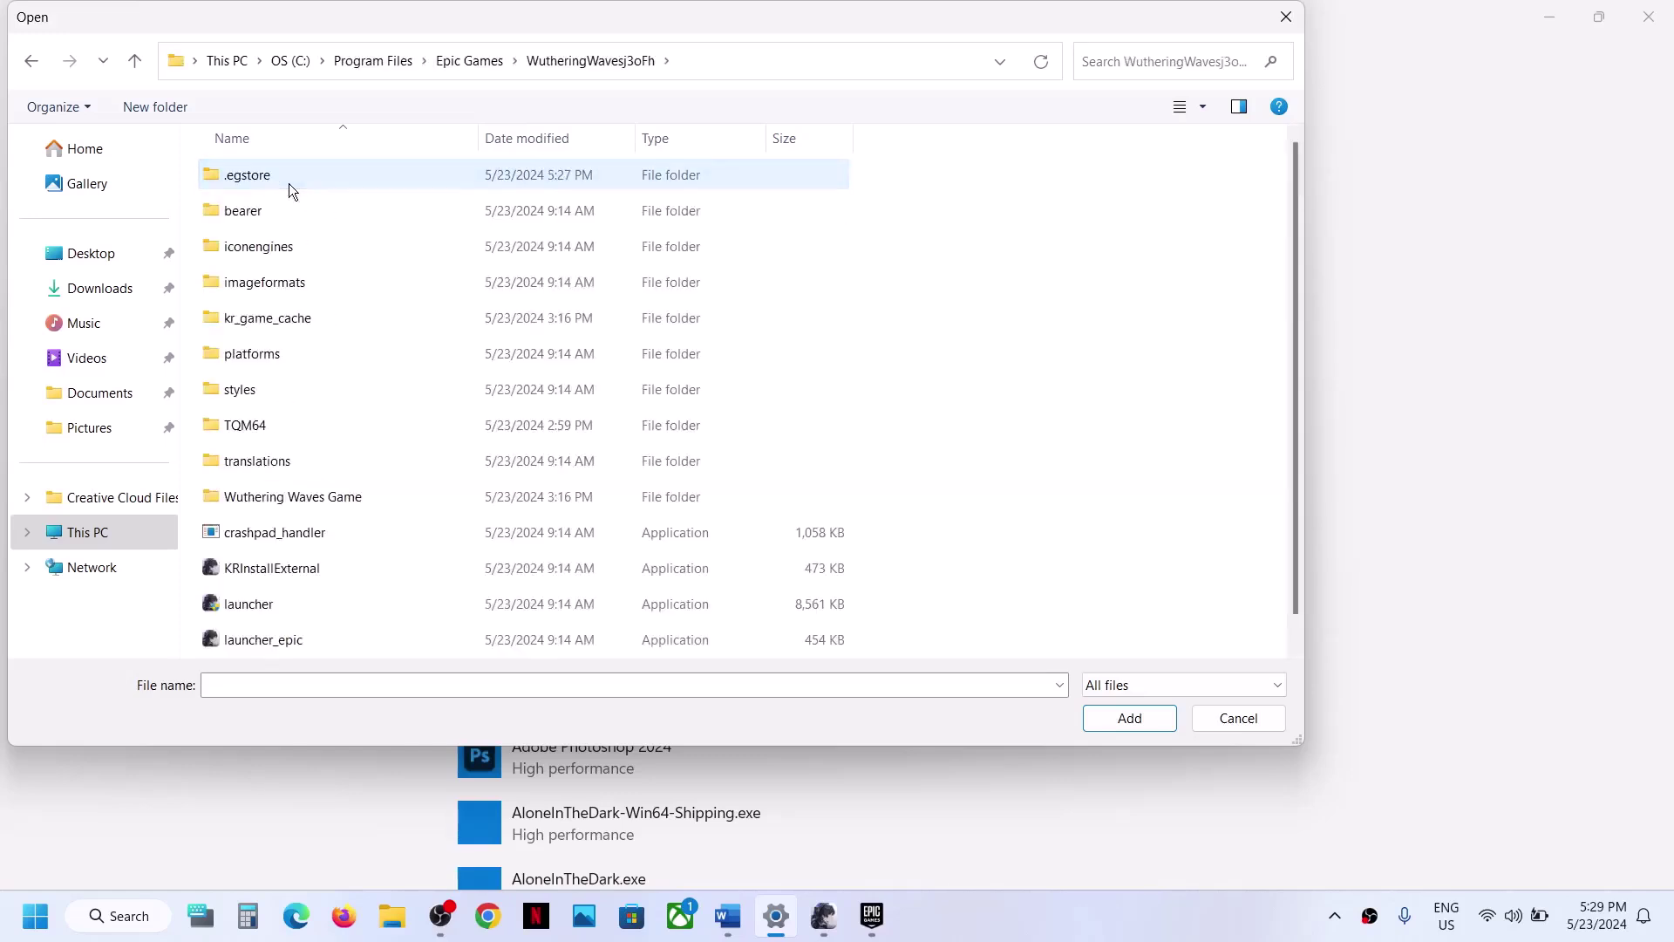
click(260, 499)
double_click(295, 496)
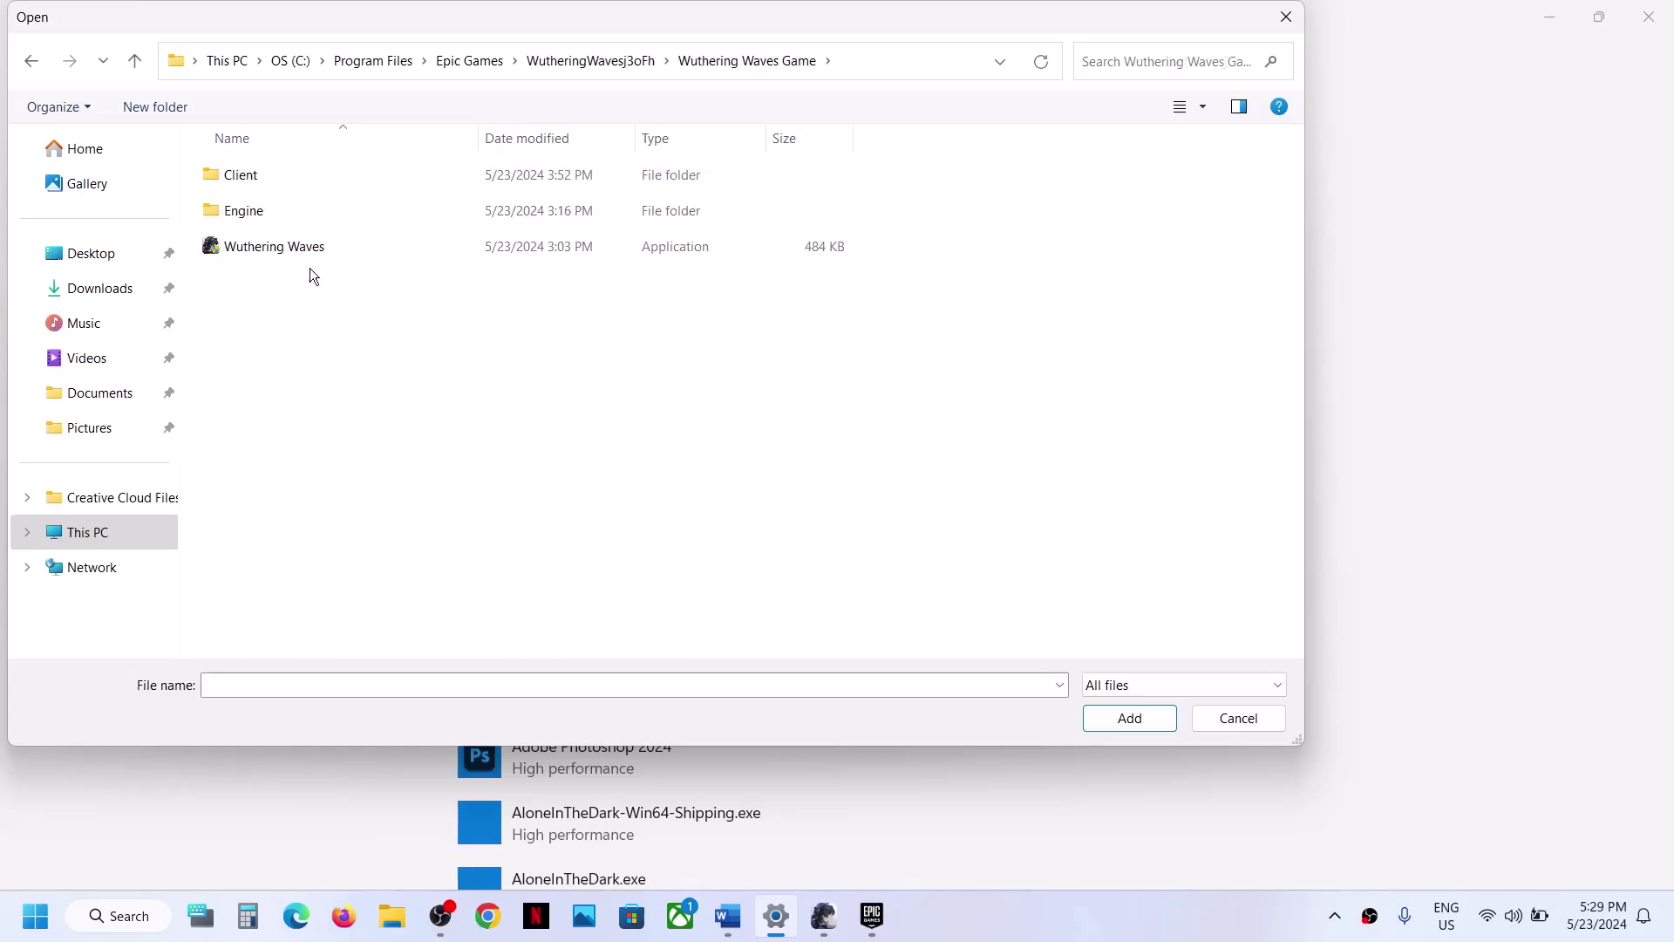
click(295, 246)
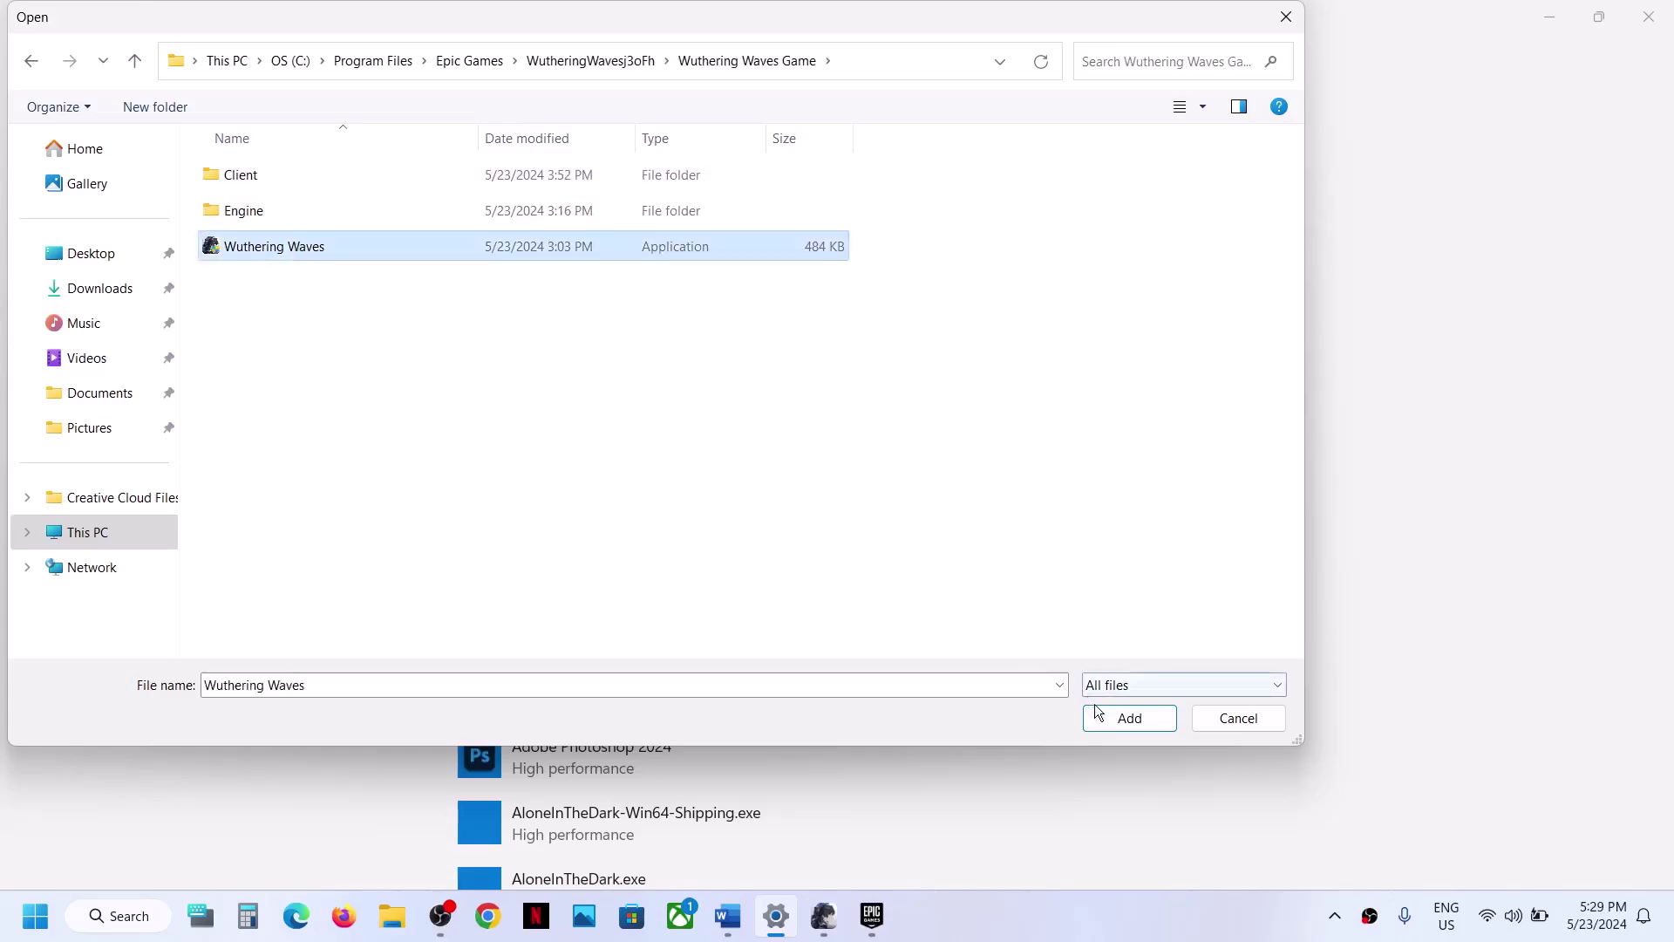
click(1153, 713)
Set the Wuthering Waves graphics preference to High performance, save it, and close Settings.
scroll(676, 656, down, 1)
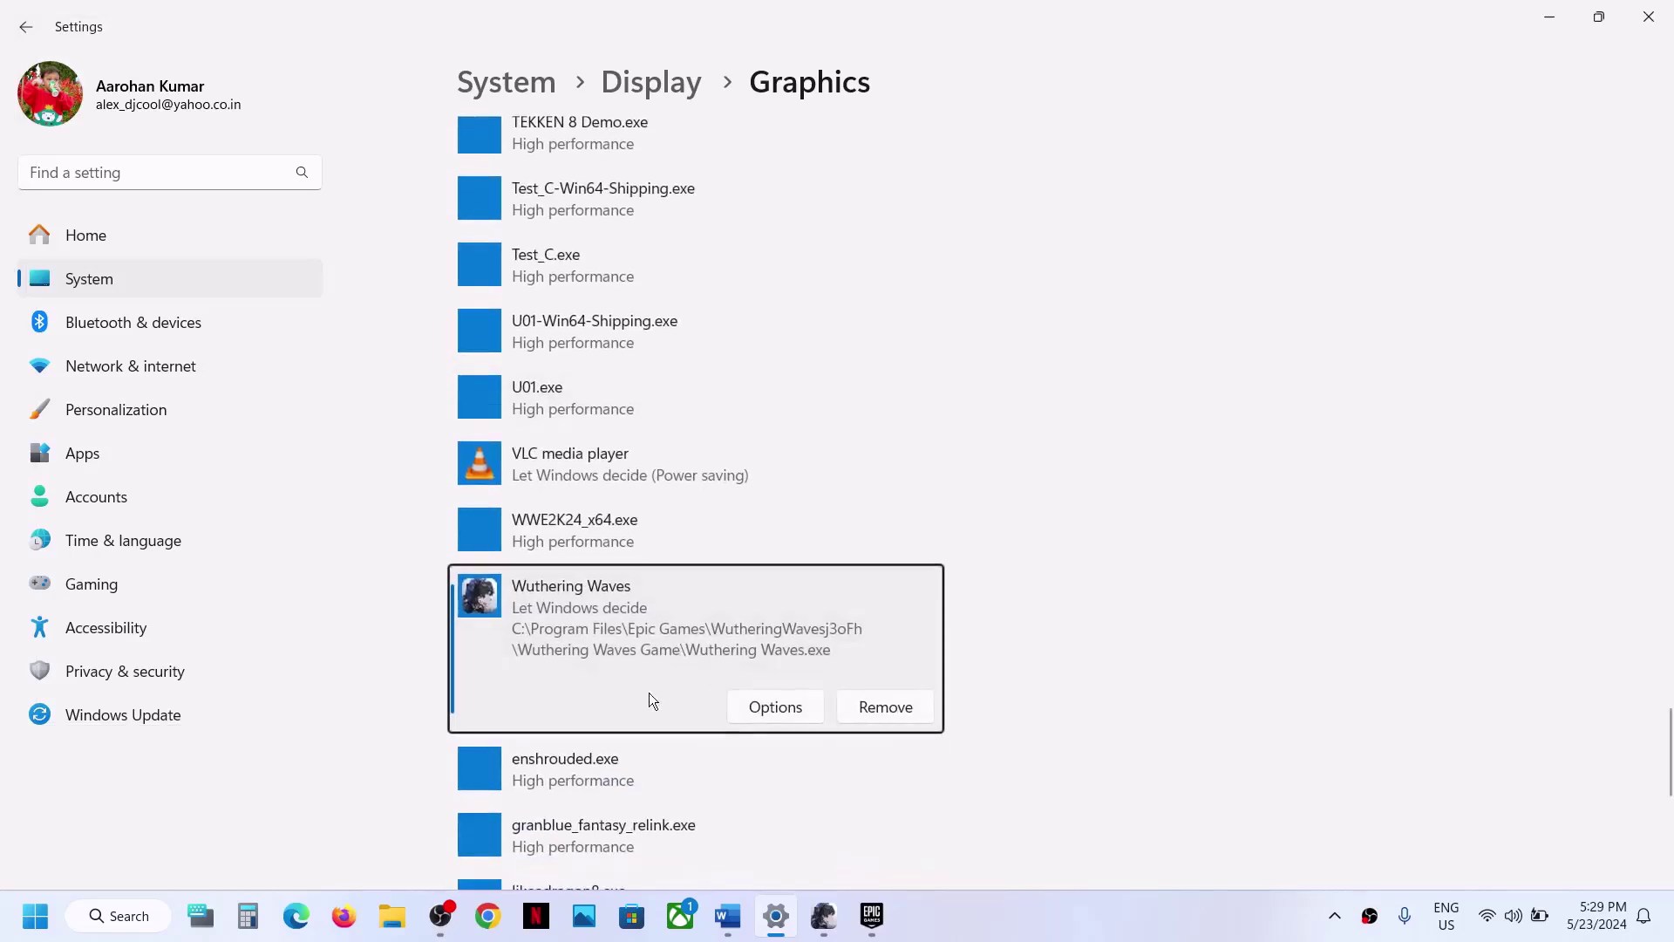
click(756, 714)
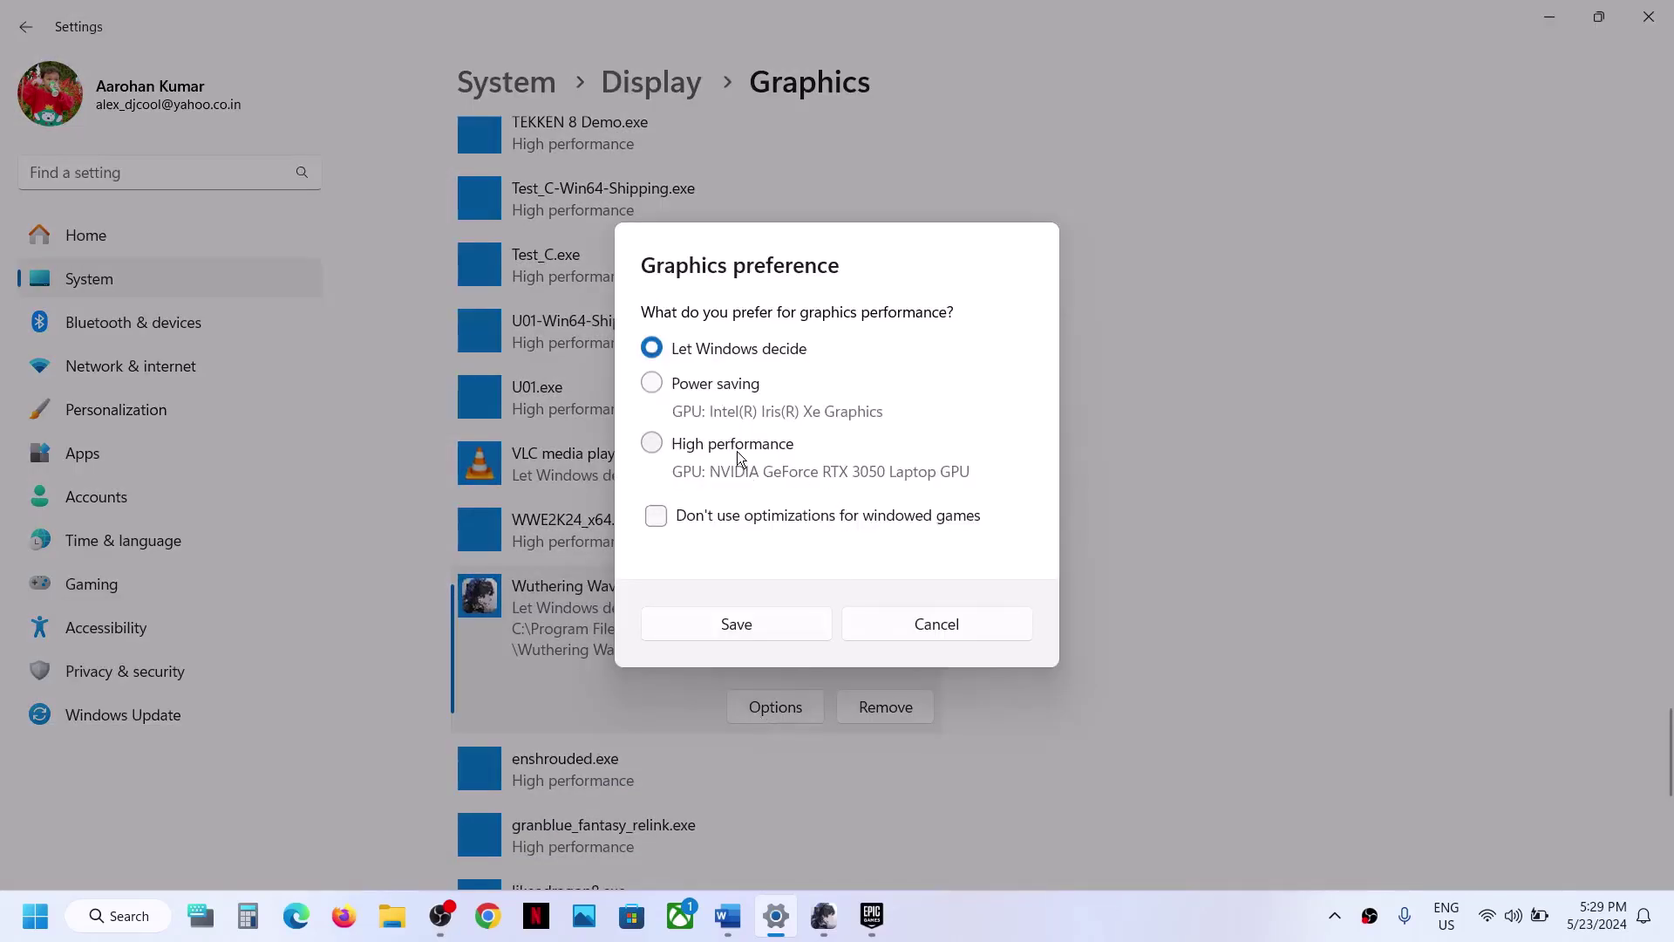
click(737, 453)
click(792, 621)
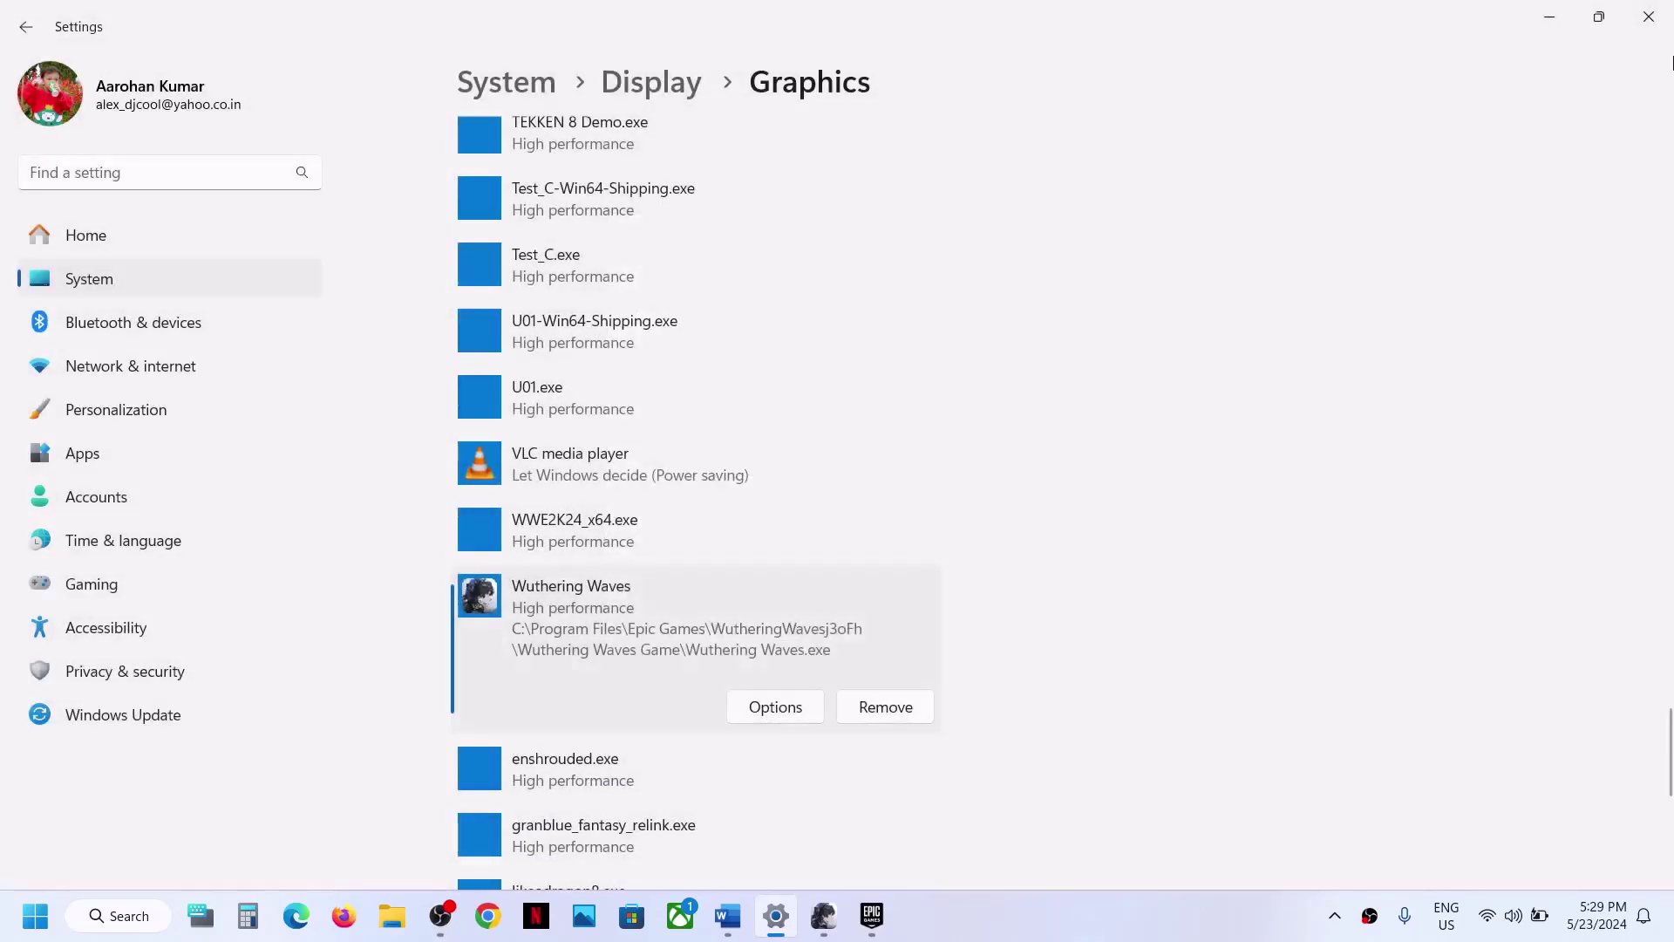
click(1653, 18)
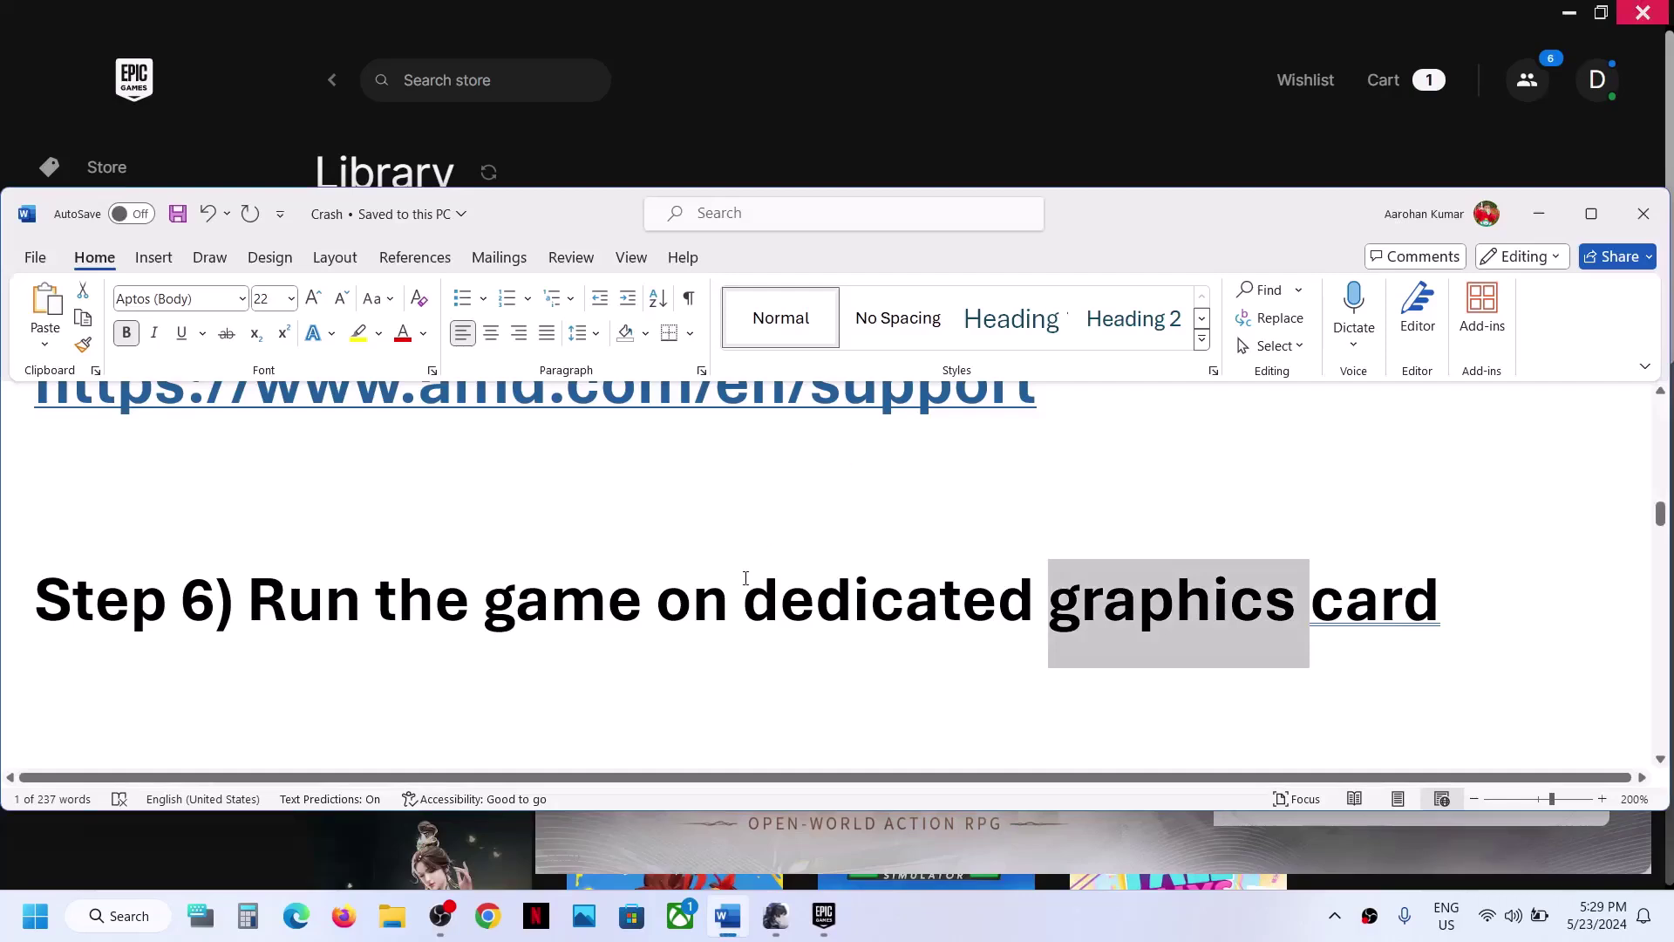
Go to step 7 on verifying game files in the Crash document, and bring up the Wuthering Waves launcher over the Epic Games library.
scroll(746, 579, down, 3)
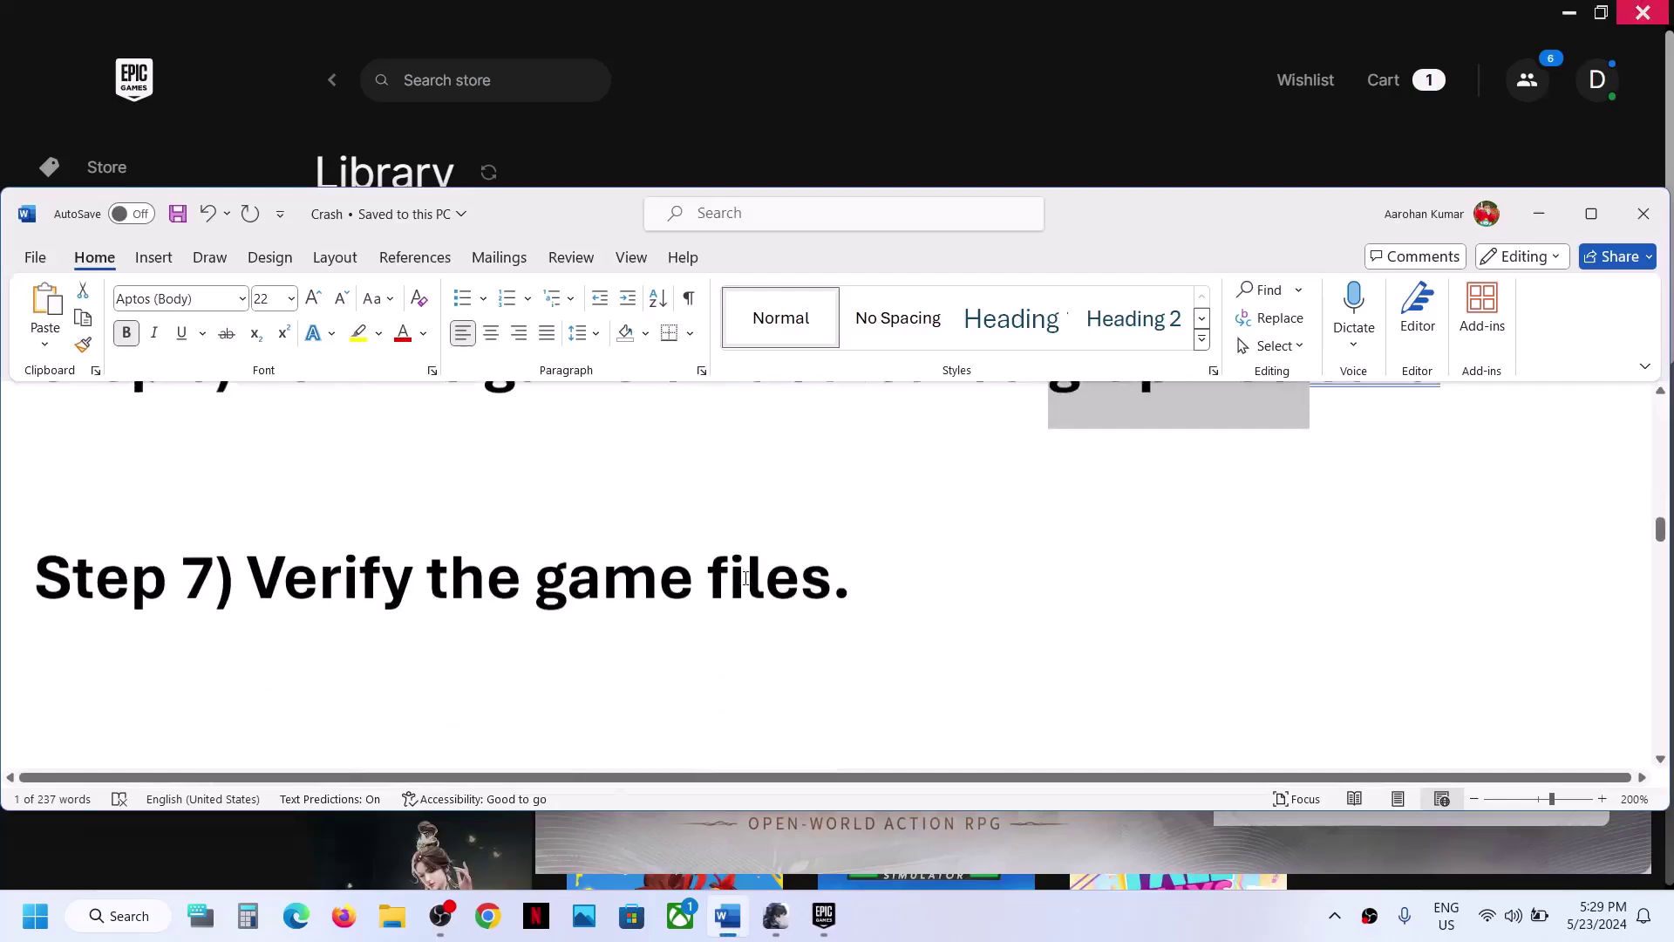
click(977, 99)
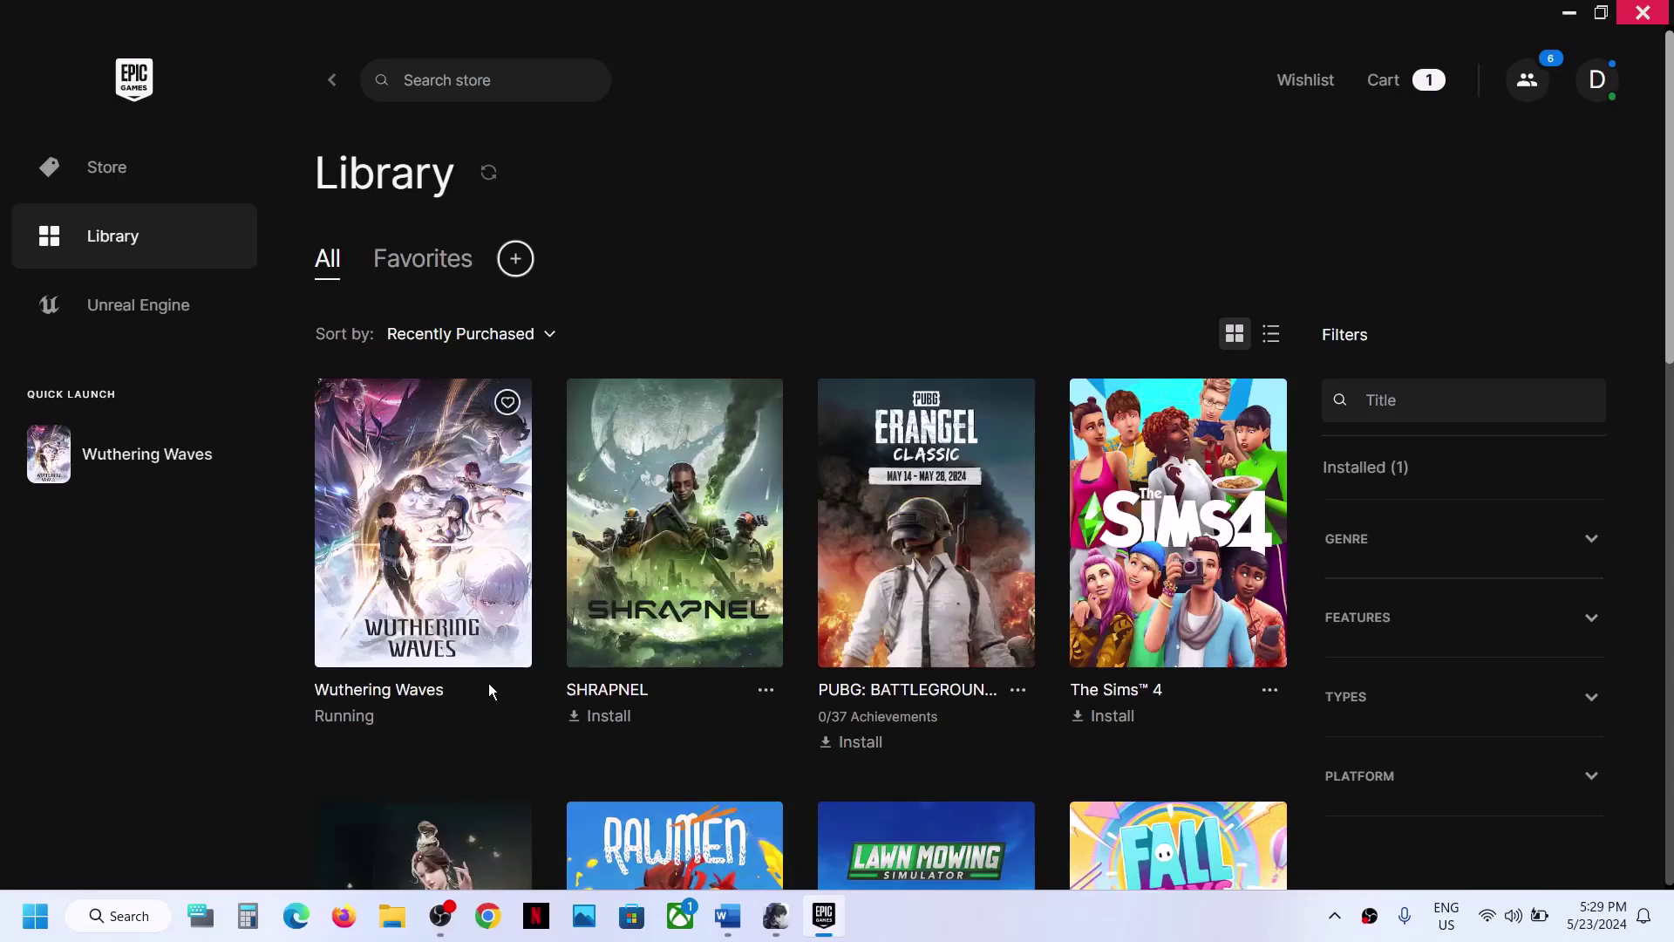
click(777, 922)
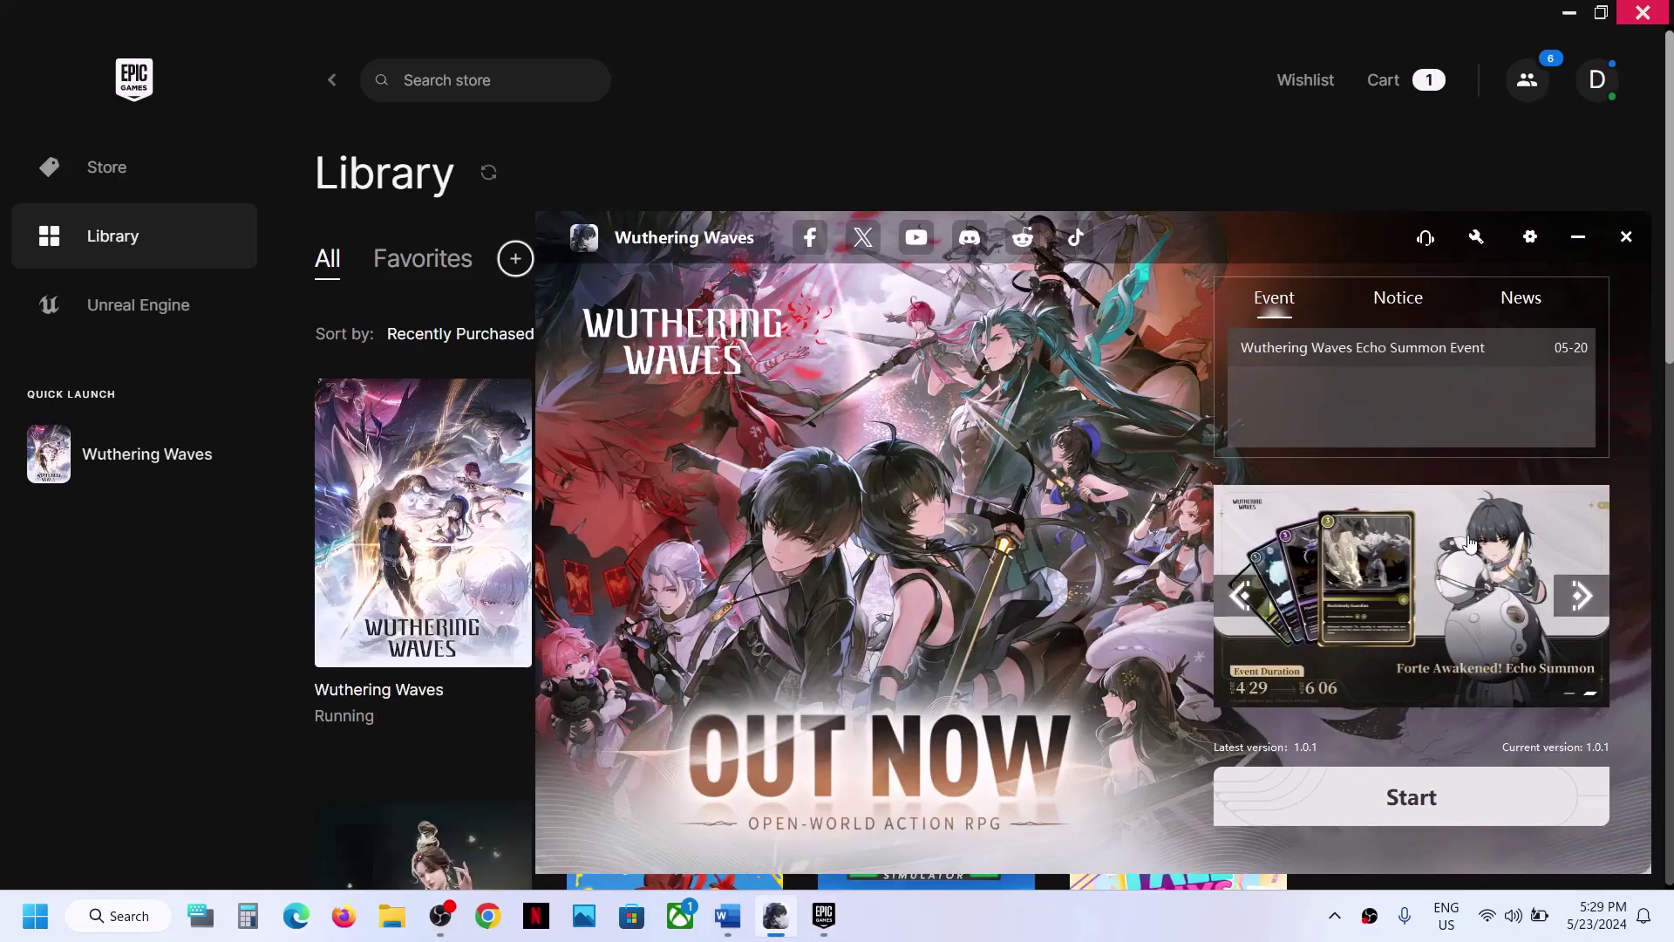
Bring up the game client repair confirmation in the Wuthering Waves launcher, dismiss it, and close the launcher.
click(1477, 239)
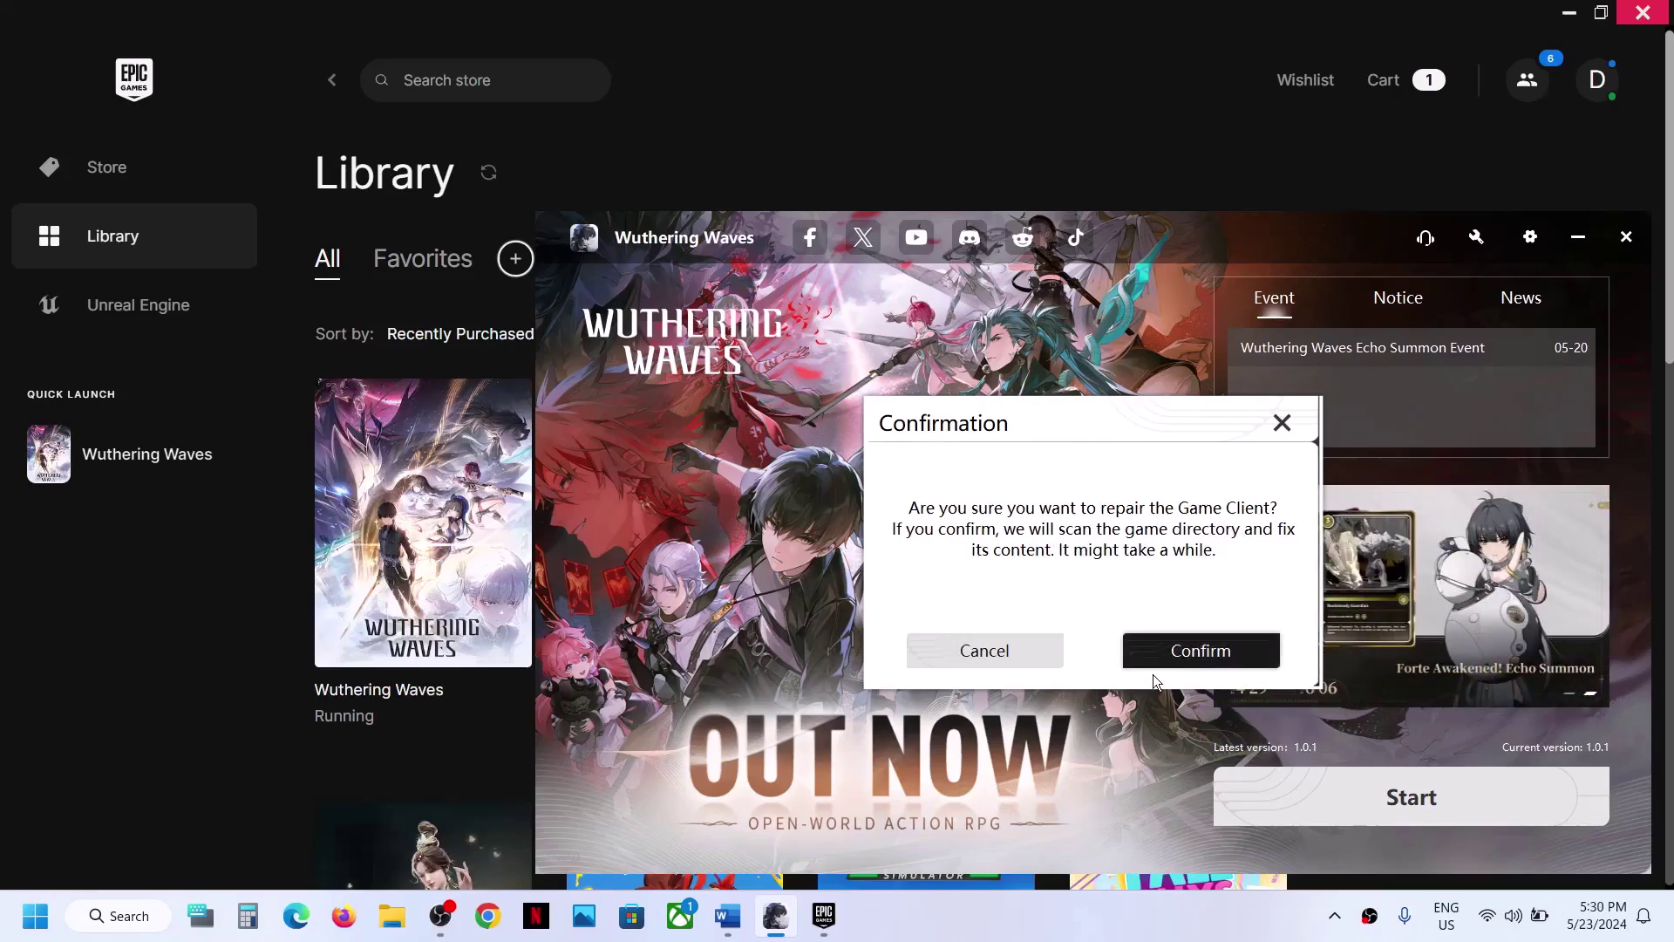
click(1282, 425)
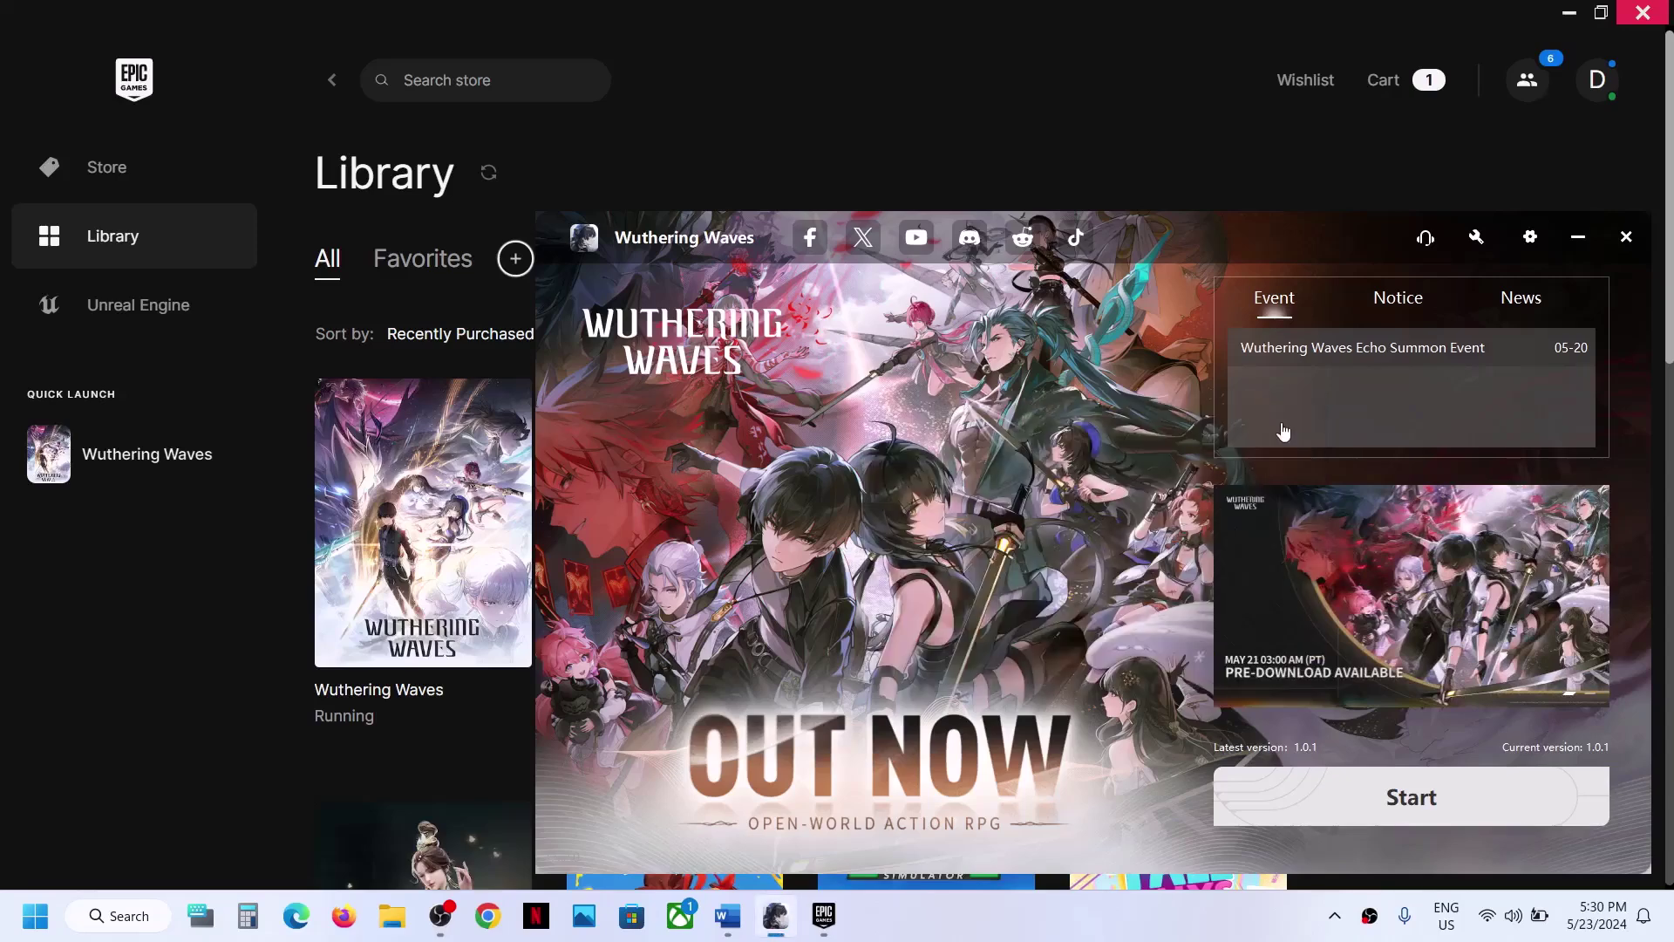
click(1626, 236)
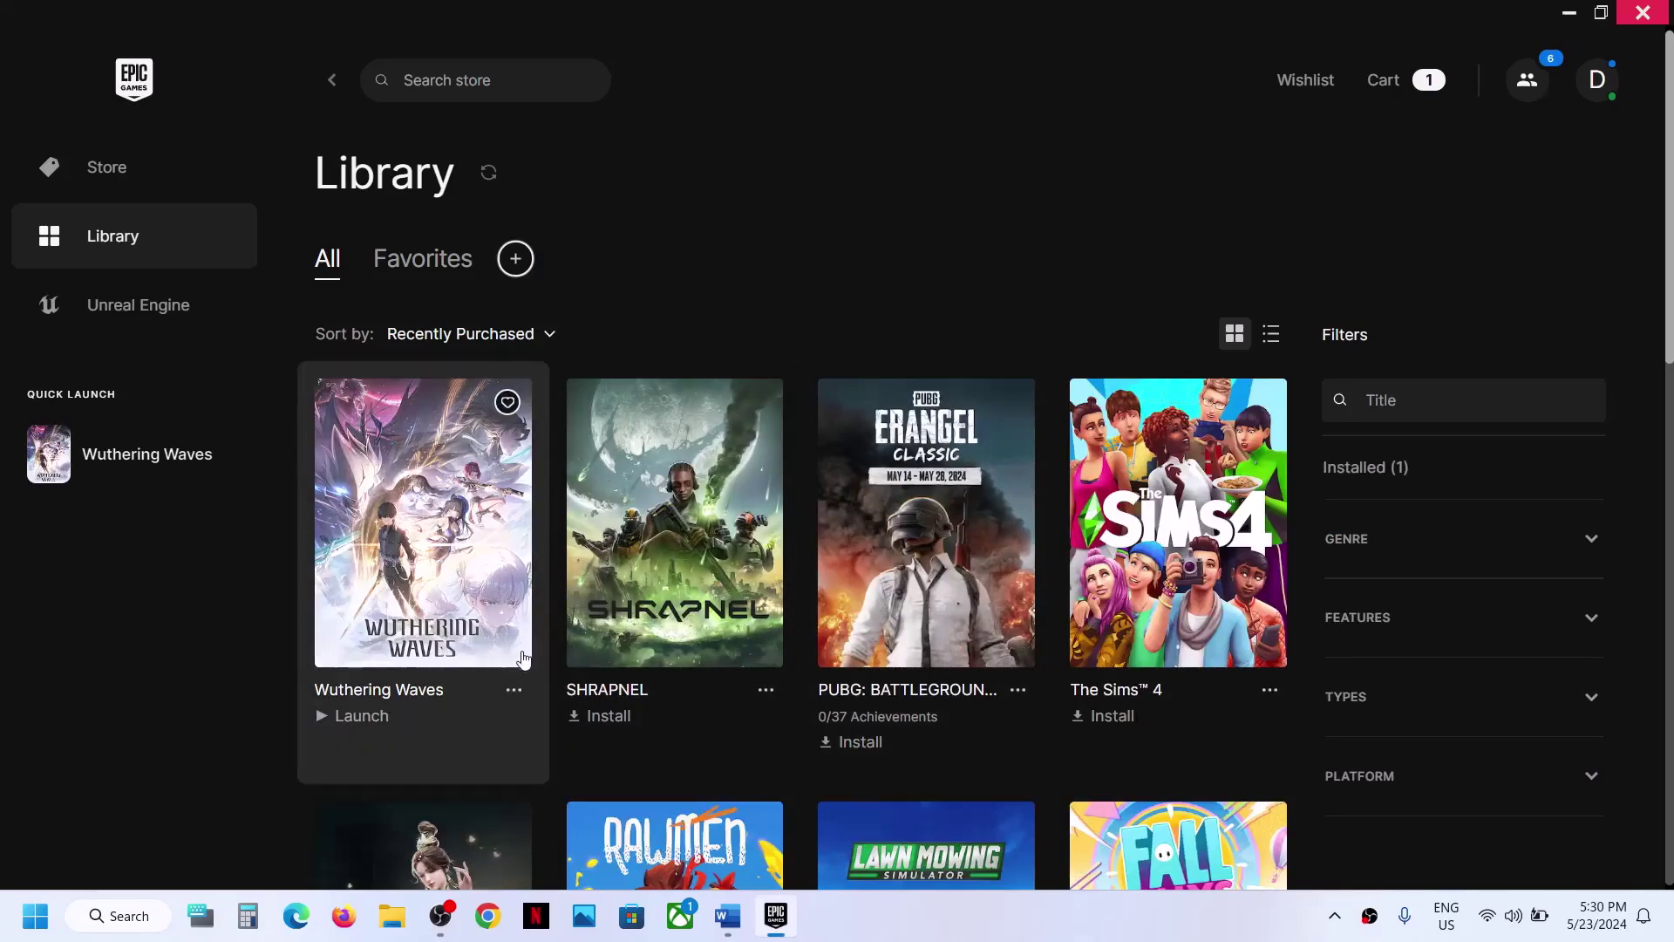
View the Verify Files option in the Wuthering Waves management settings of the Epic Games library, and close them.
click(514, 691)
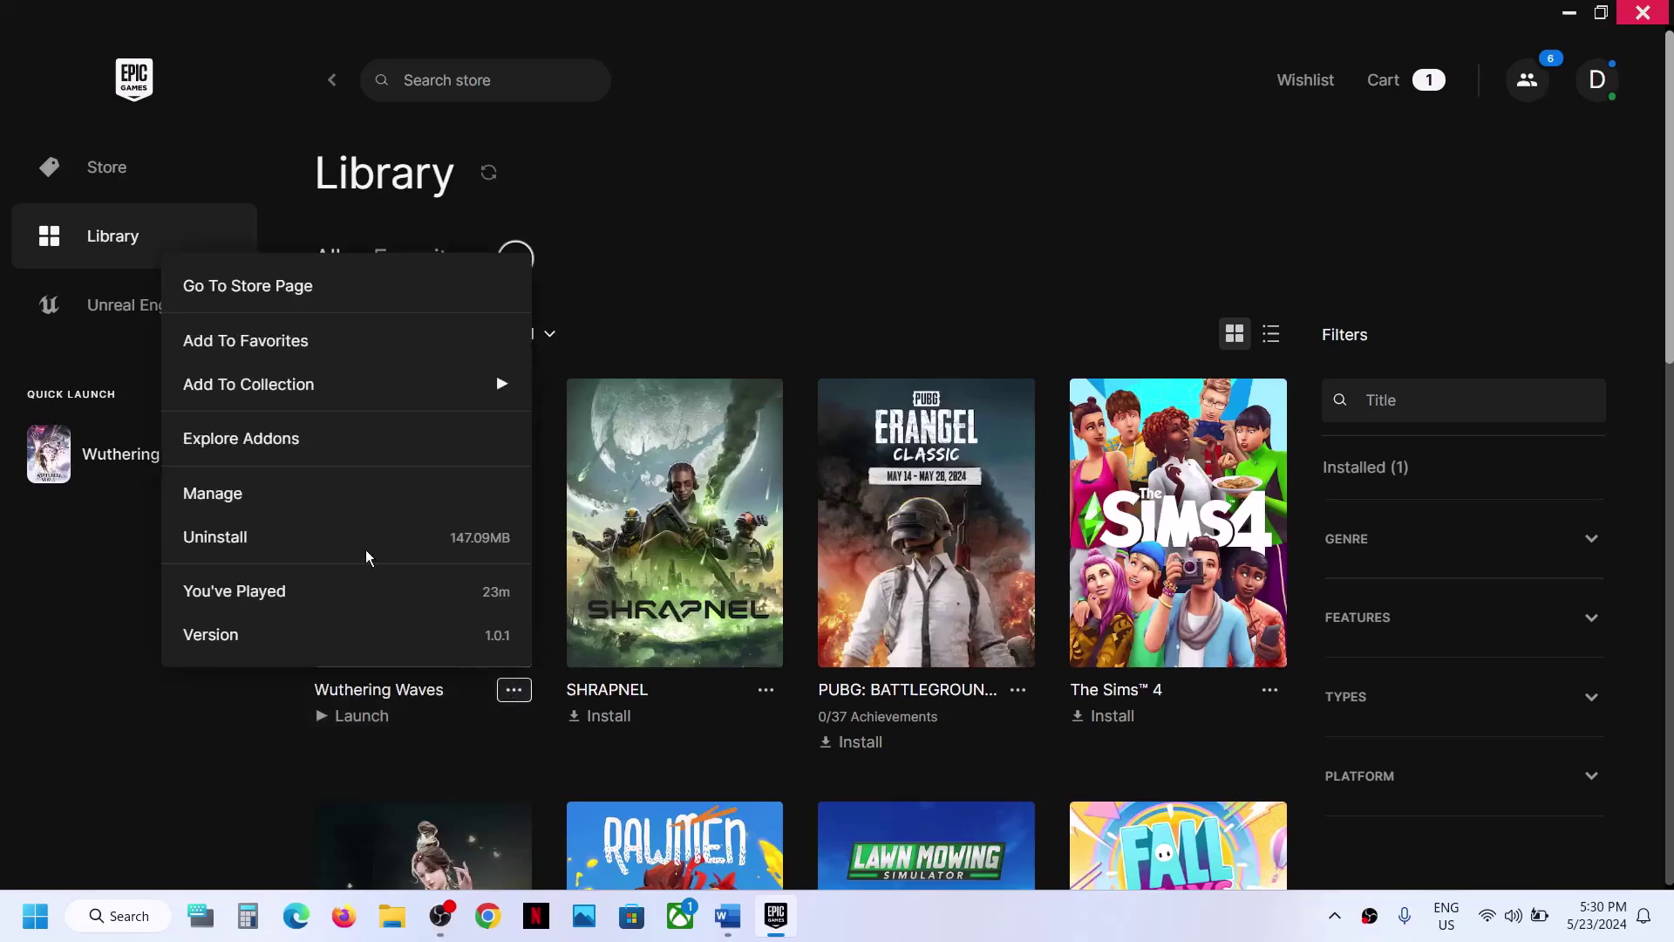
click(280, 491)
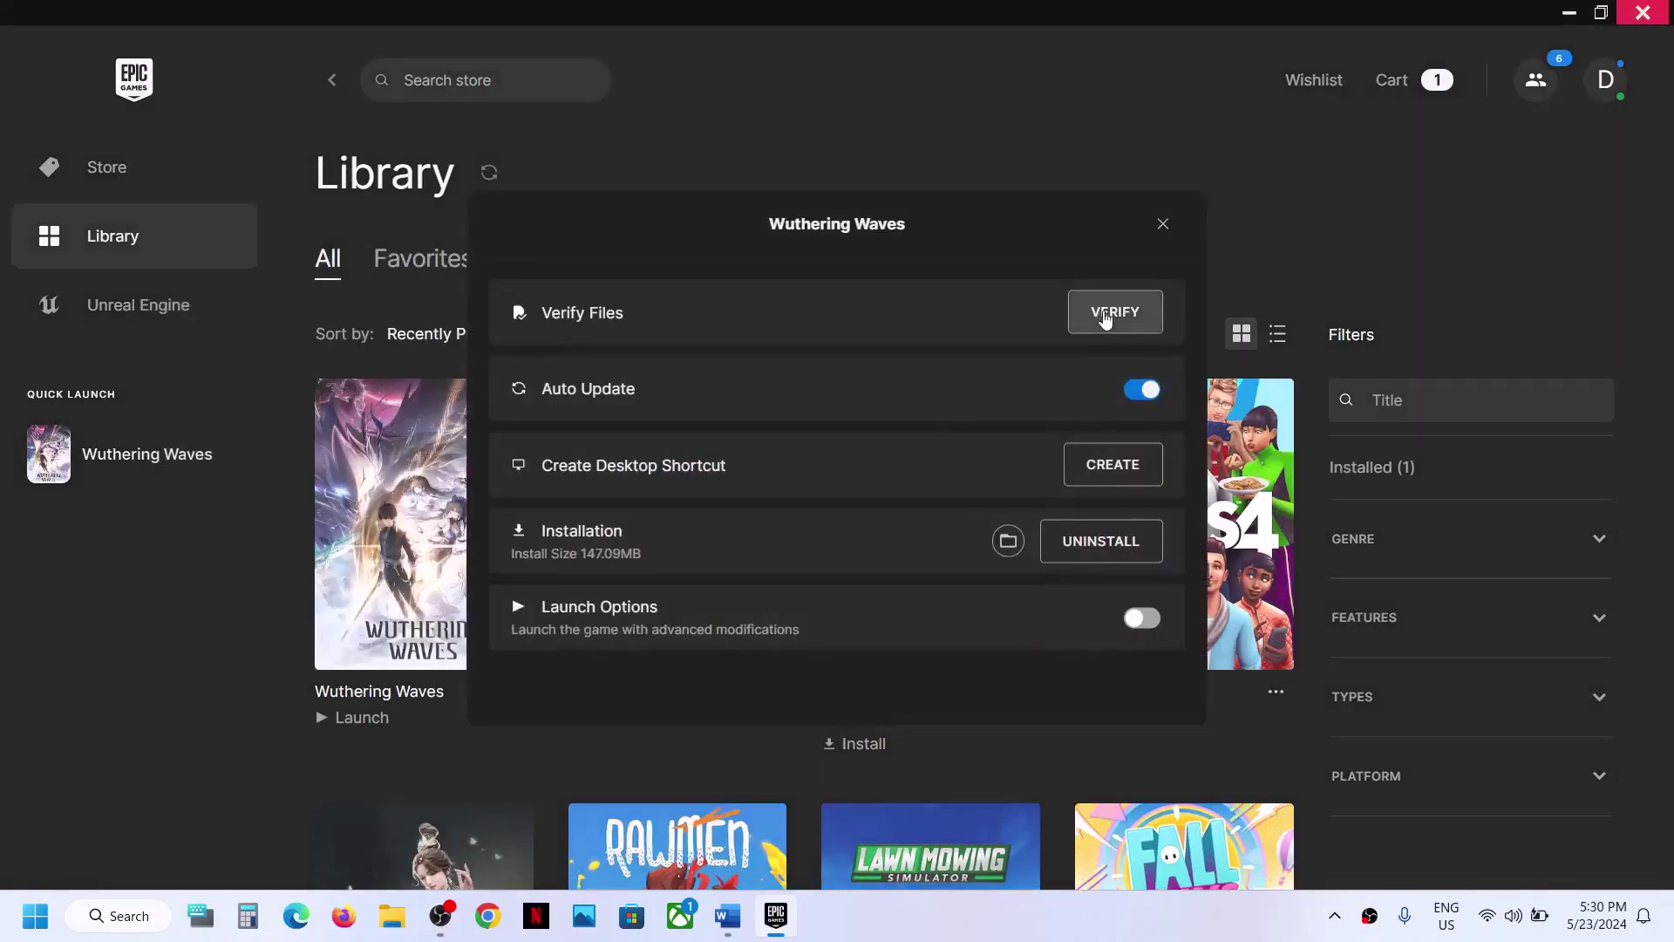
click(1164, 229)
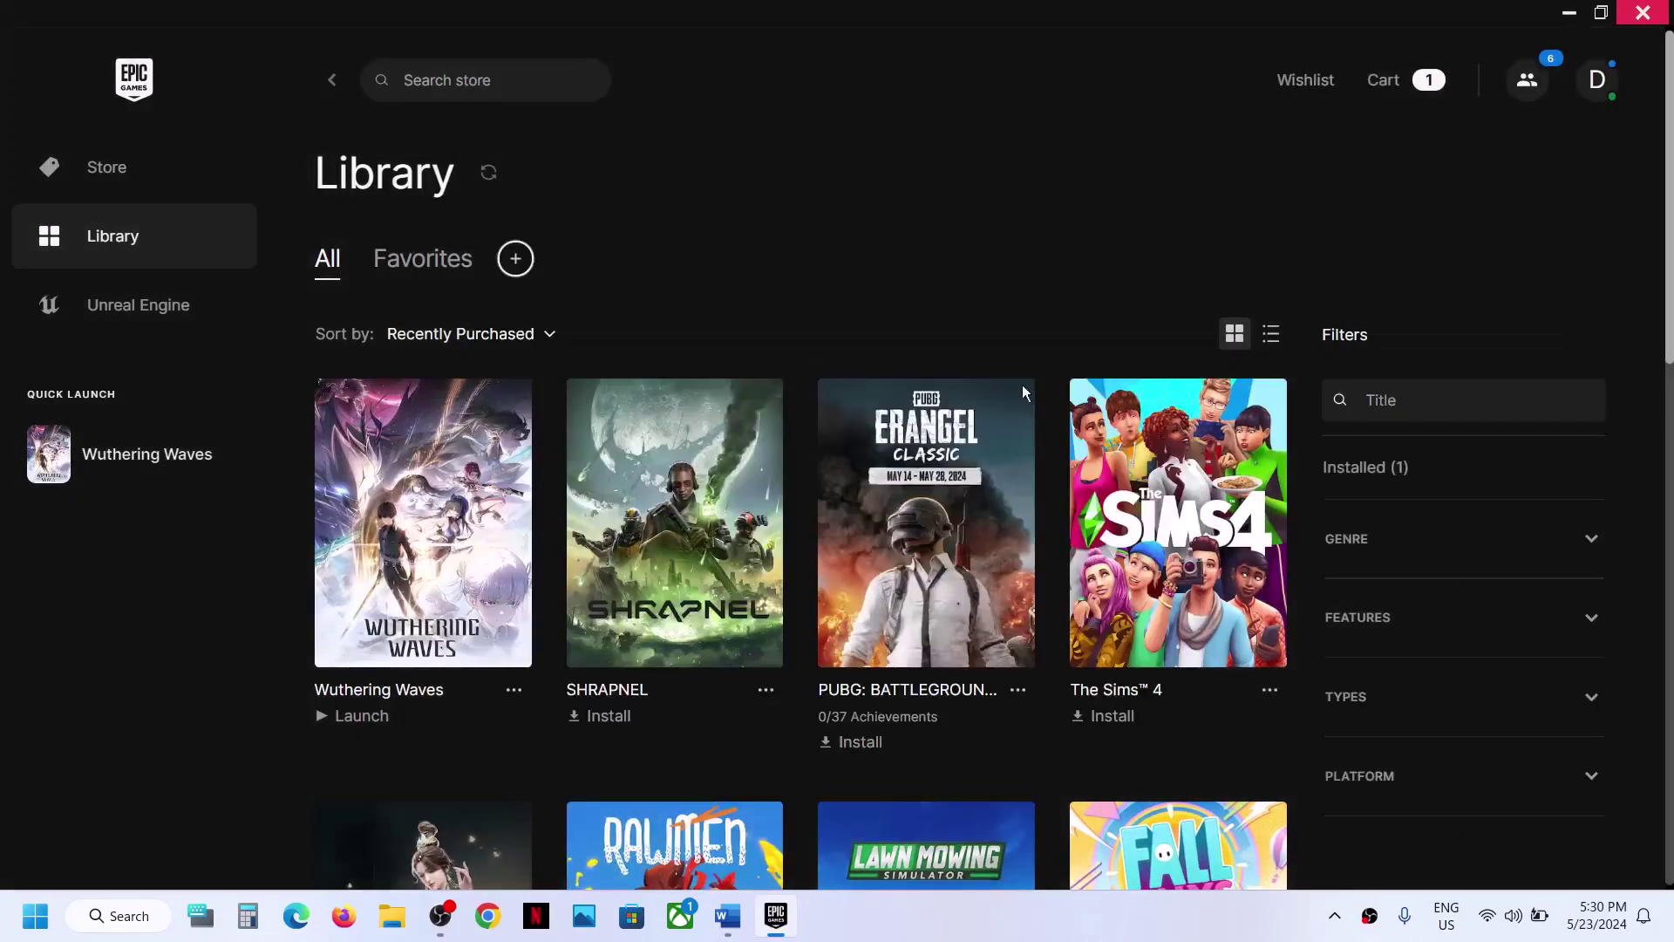
Switch to the Crash document in Word and go to step 8 on increasing the virtual memory.
click(717, 920)
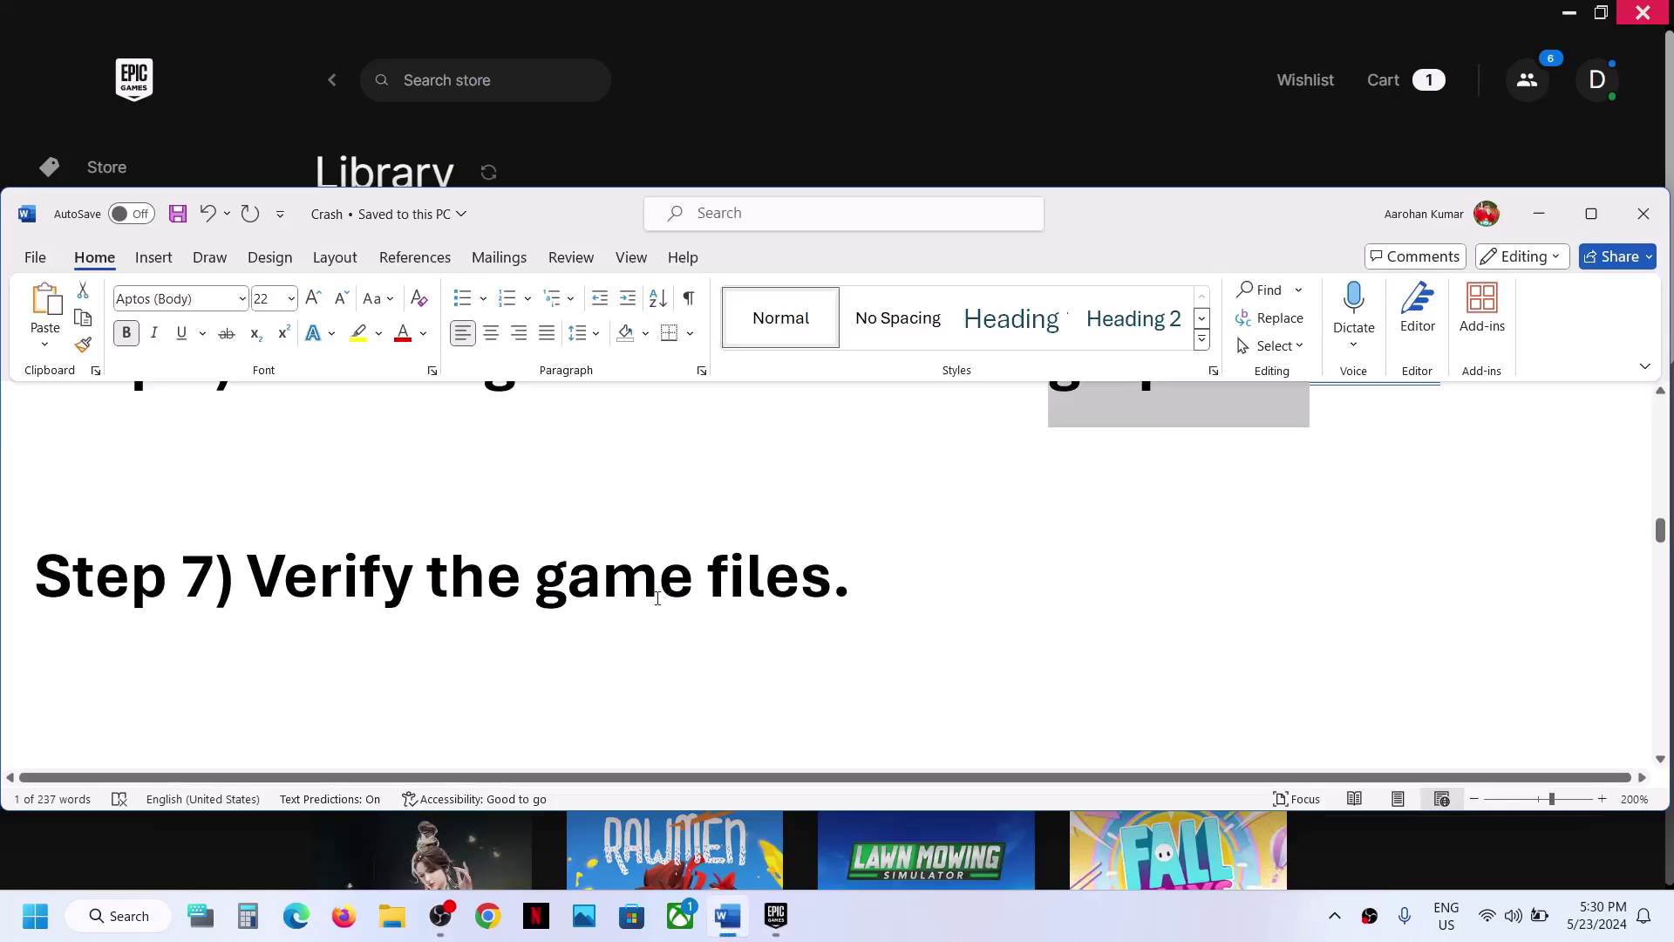
scroll(658, 598, down, 4)
scroll(657, 599, down, 1)
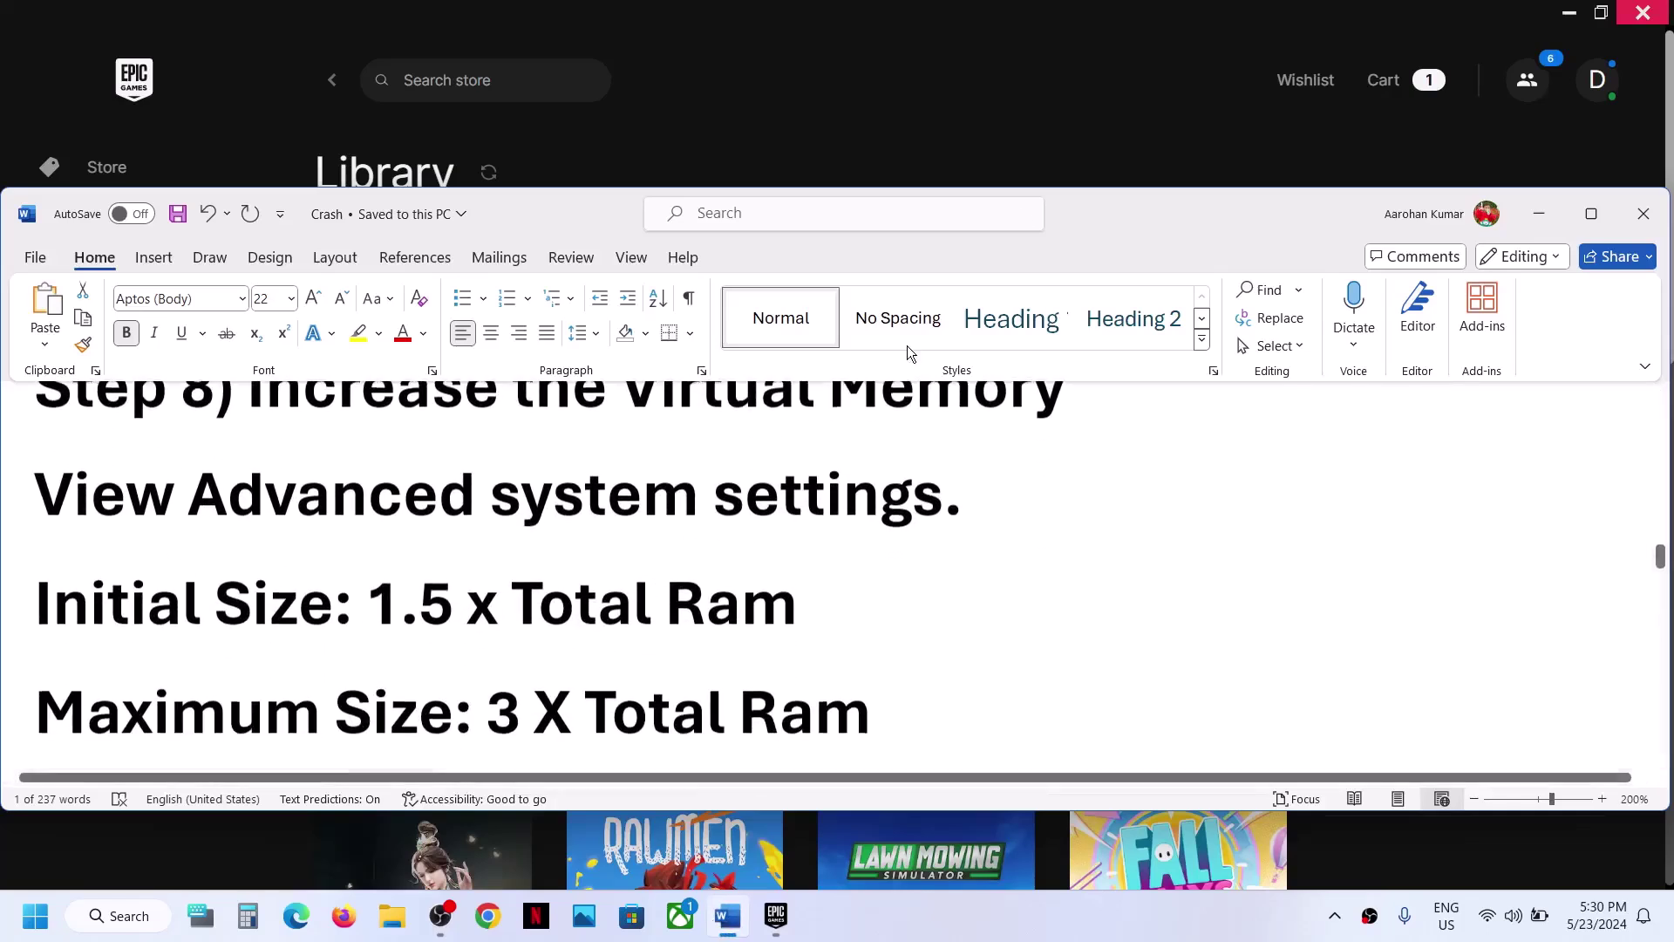
click(1068, 927)
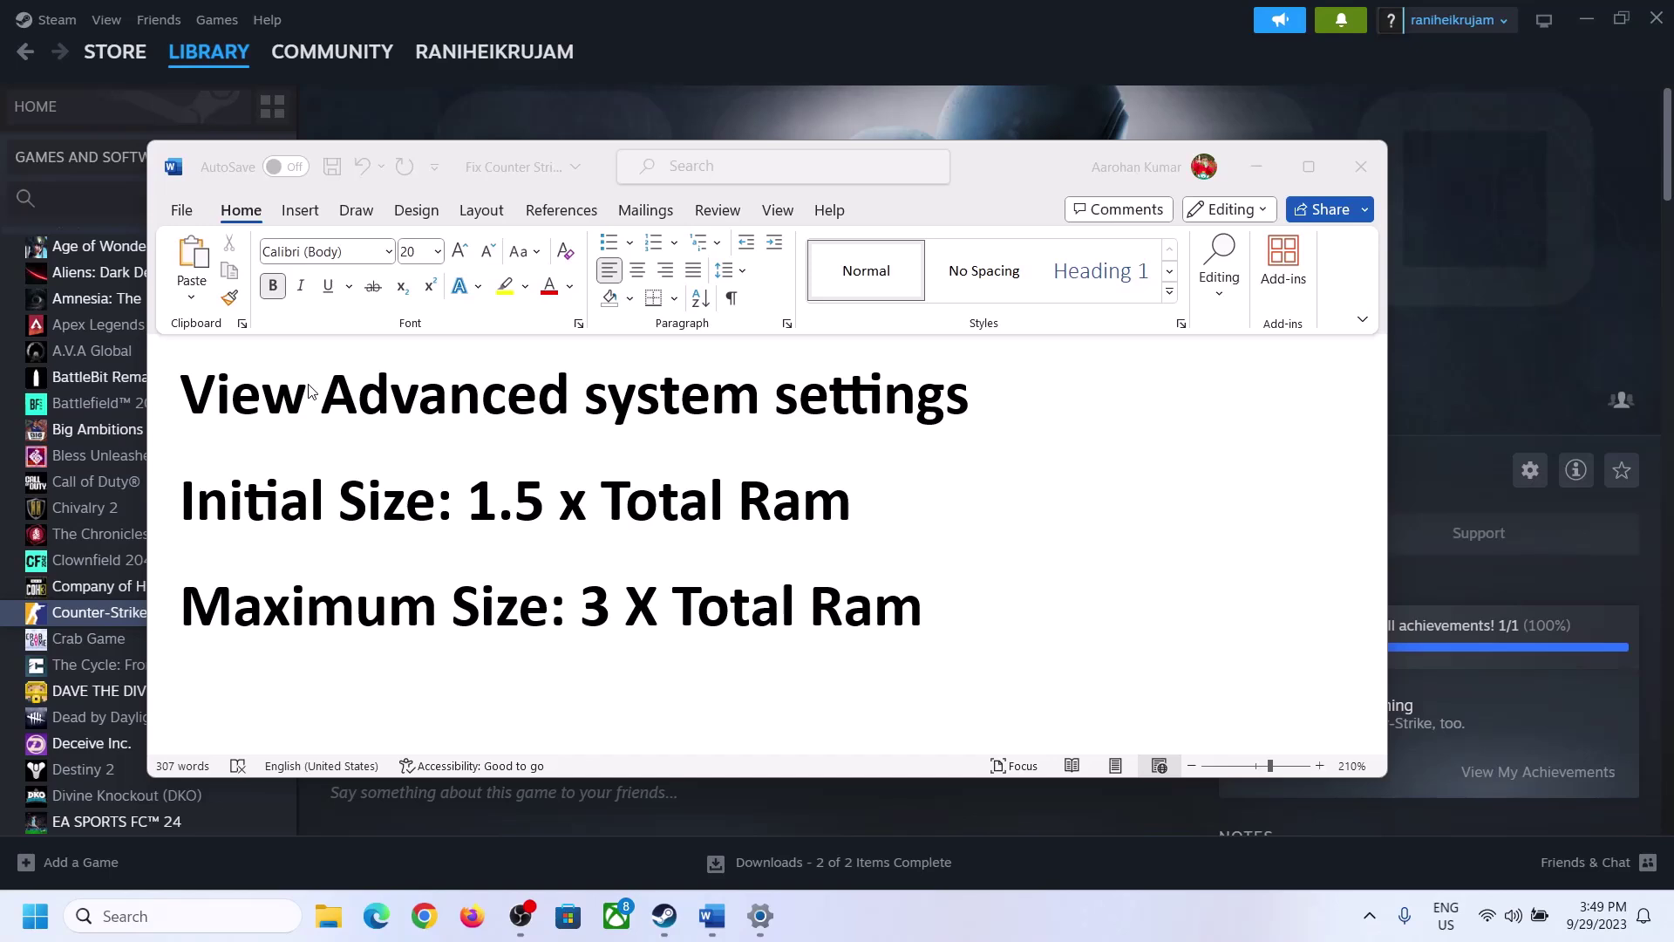
Copy "View Advanced system settings" from the document, search Windows for it, and open the matching Control Panel result.
click(237, 405)
drag(199, 402, 916, 423)
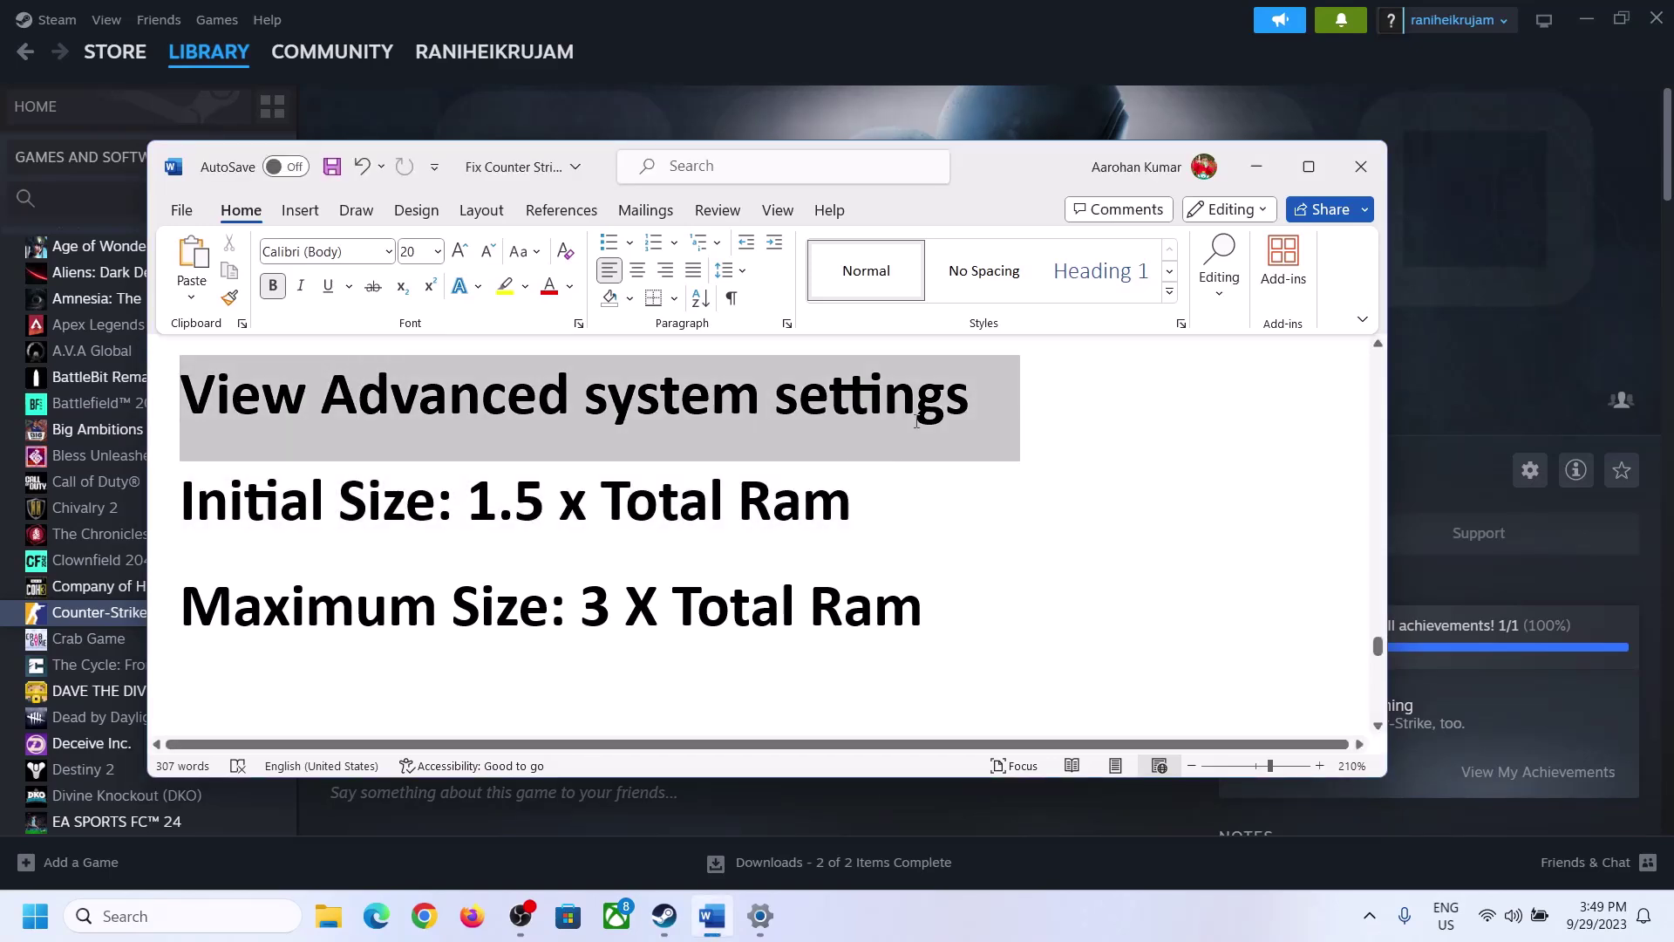
key(ctrl+c)
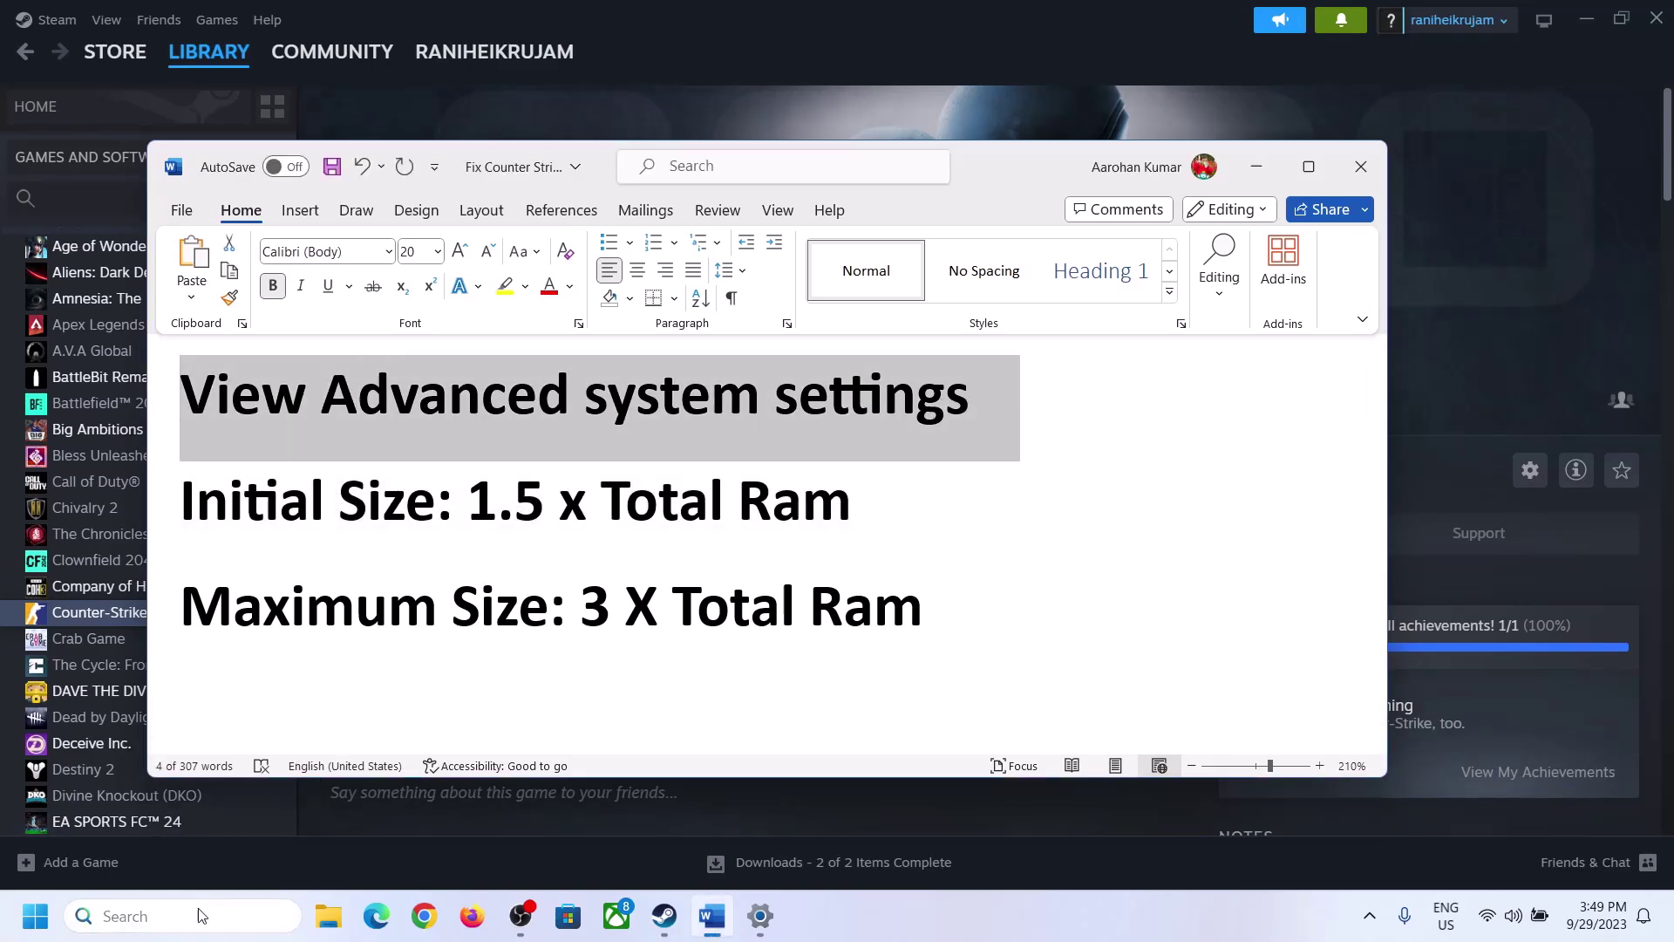
click(199, 916)
key(ctrl+v)
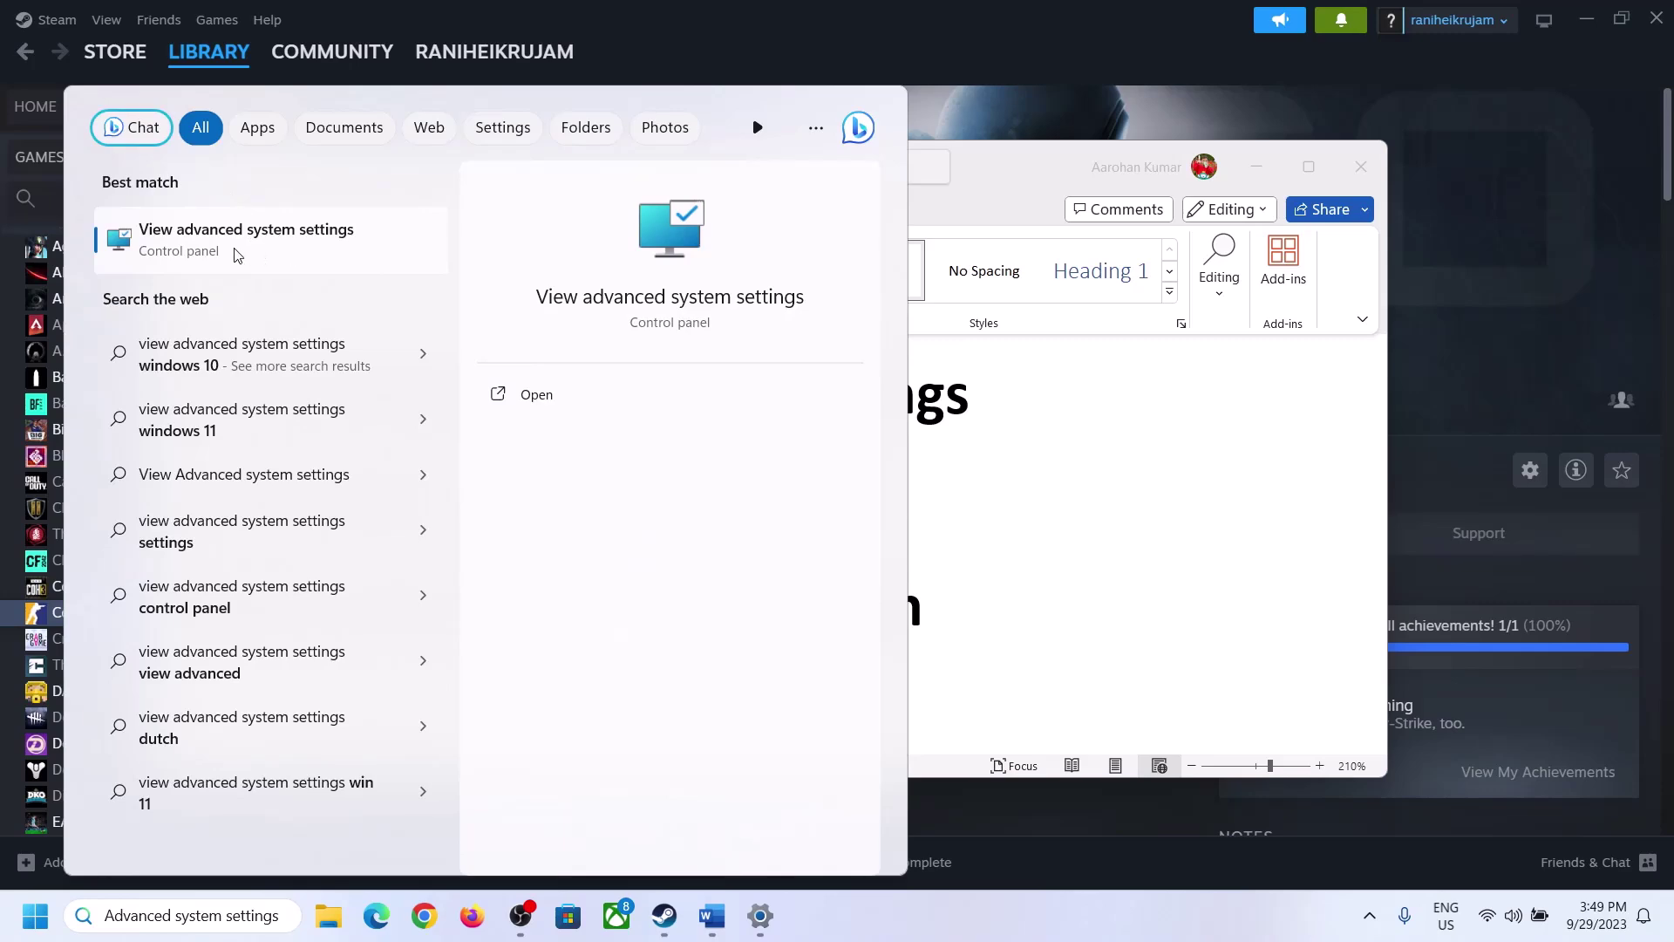
click(235, 253)
Open the advanced Performance Options from System Properties and bring up the Virtual Memory settings.
drag(347, 169, 748, 302)
click(939, 444)
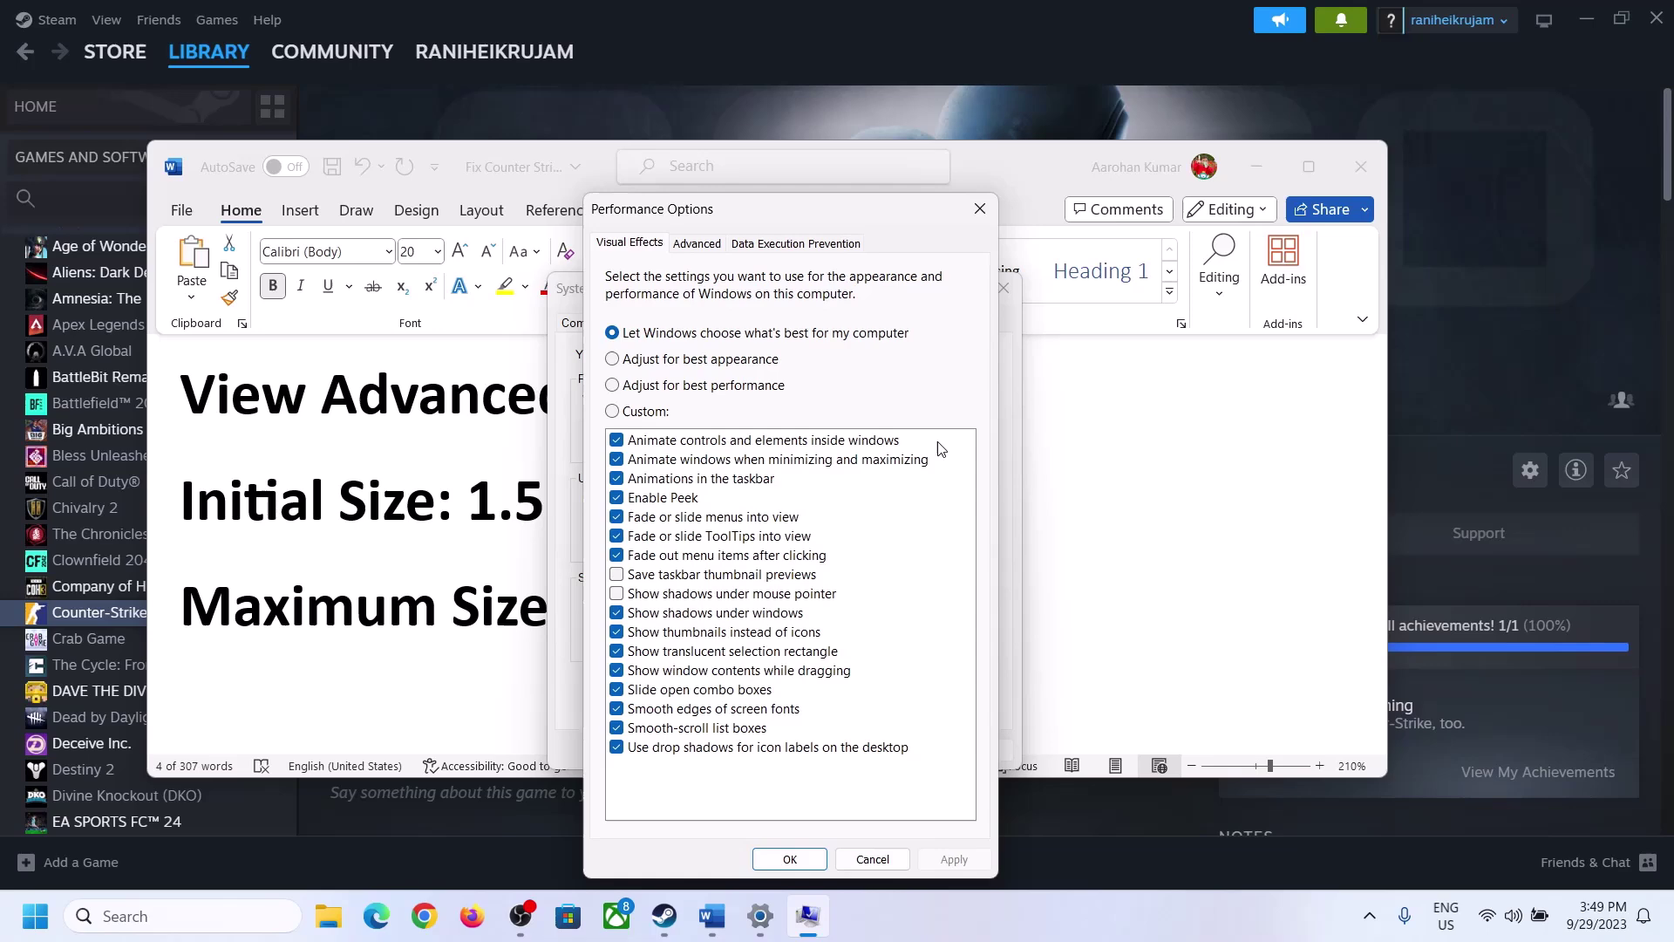
click(703, 248)
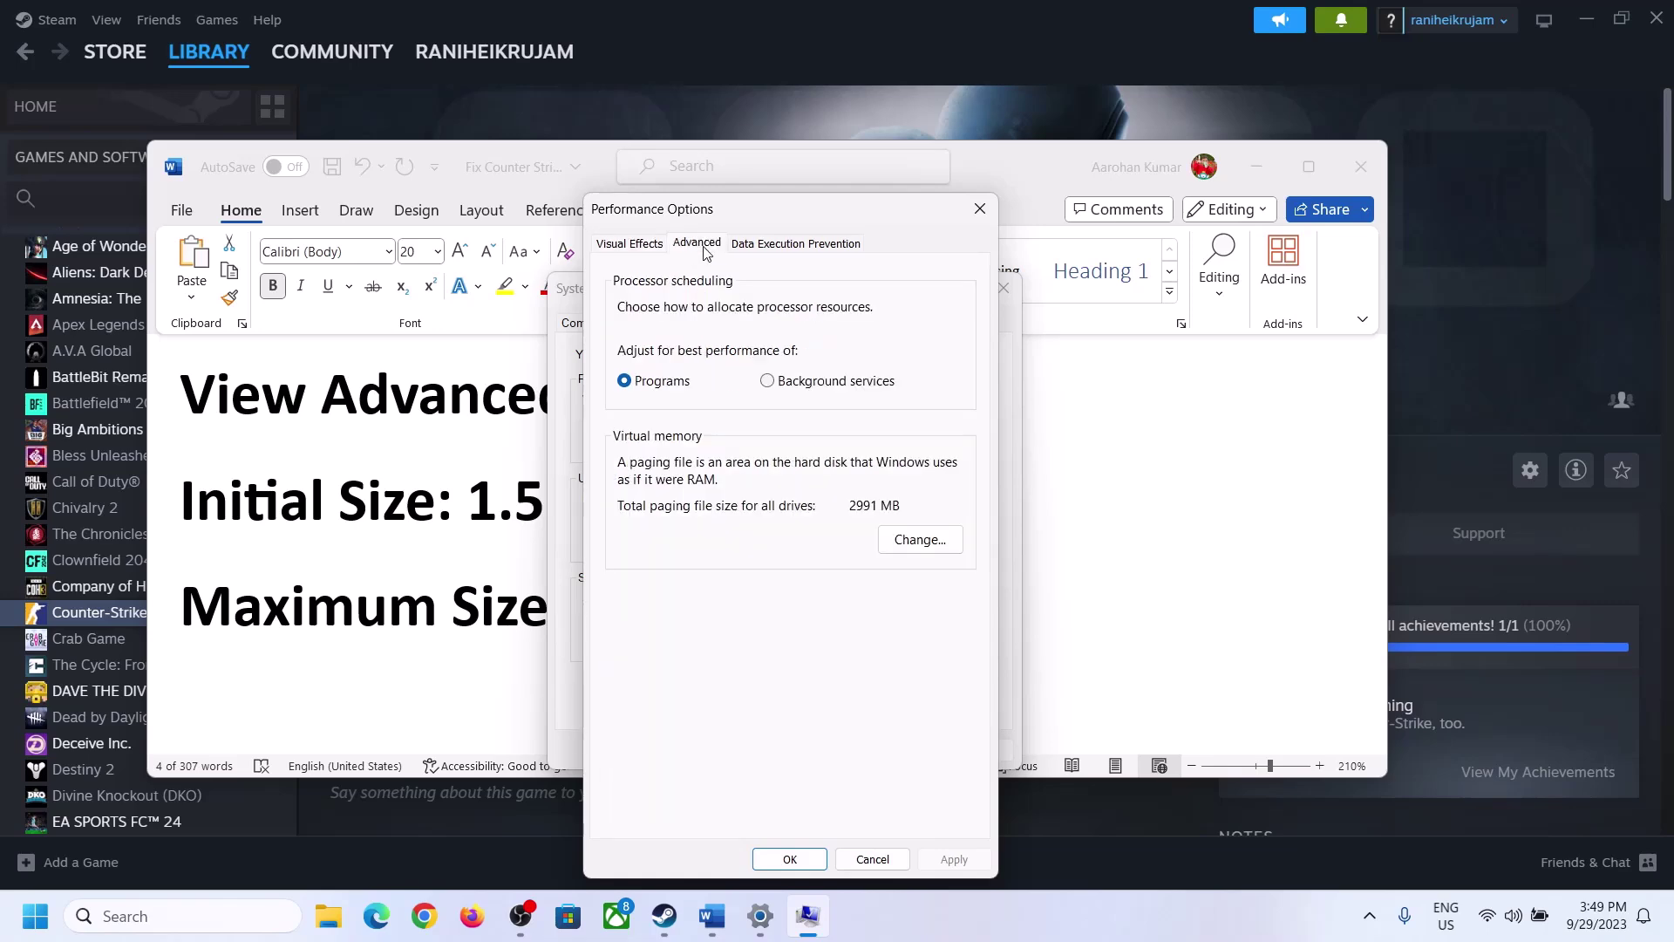
click(922, 540)
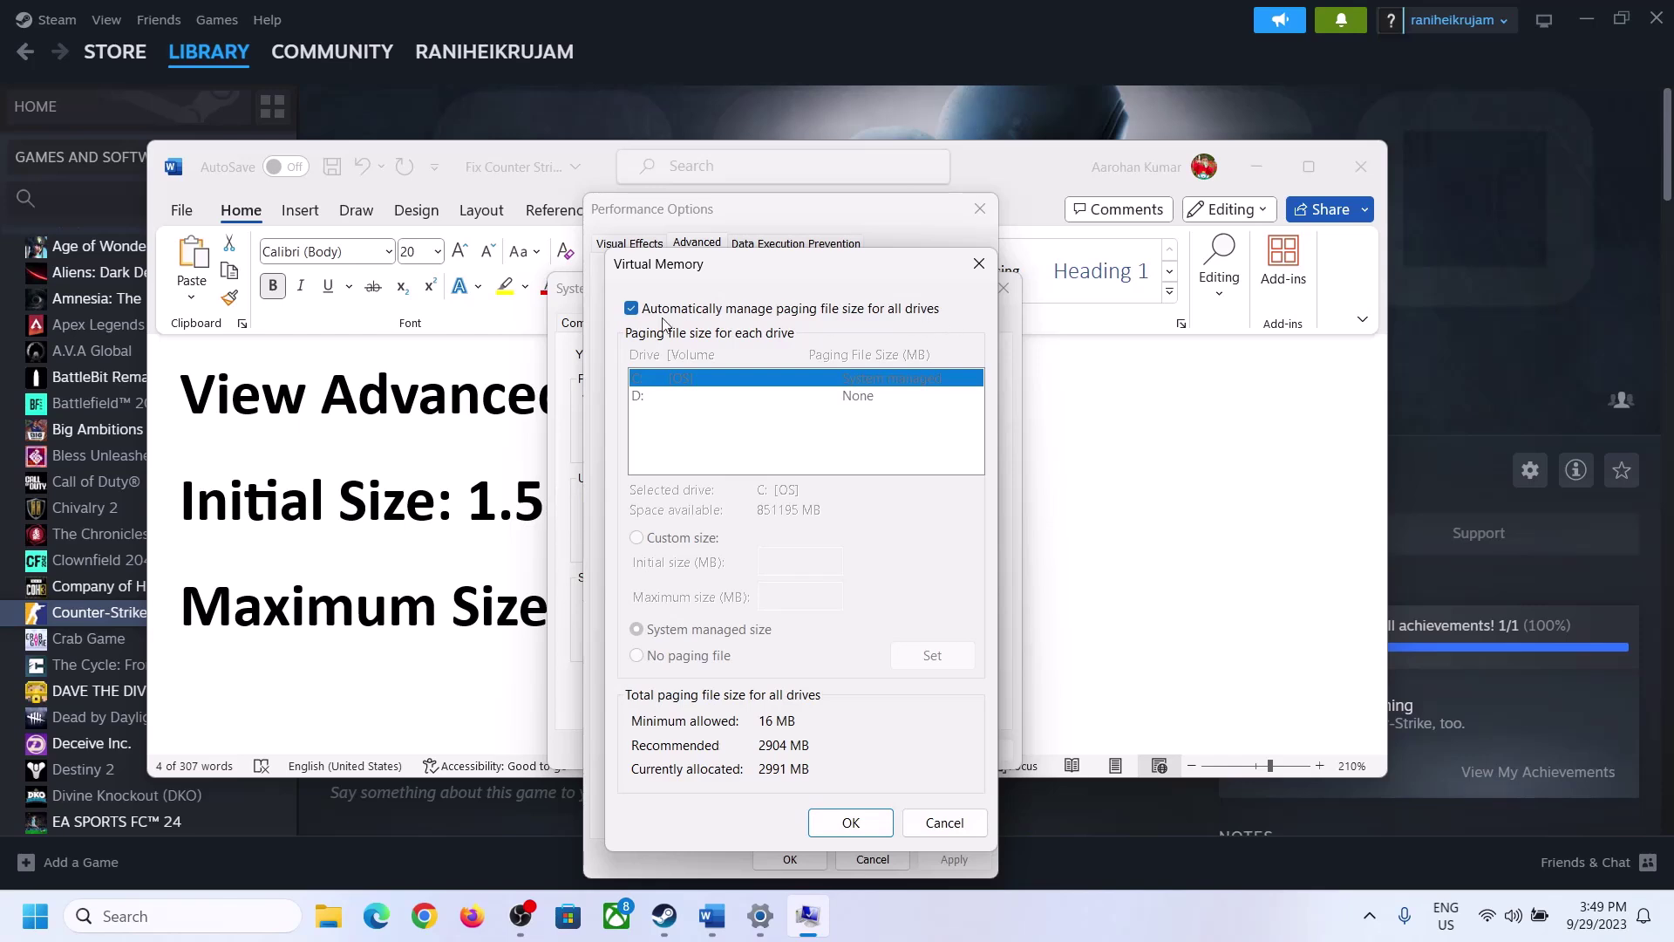
Turn off automatic paging file management for all drives and choose a custom size for drive C:.
click(631, 308)
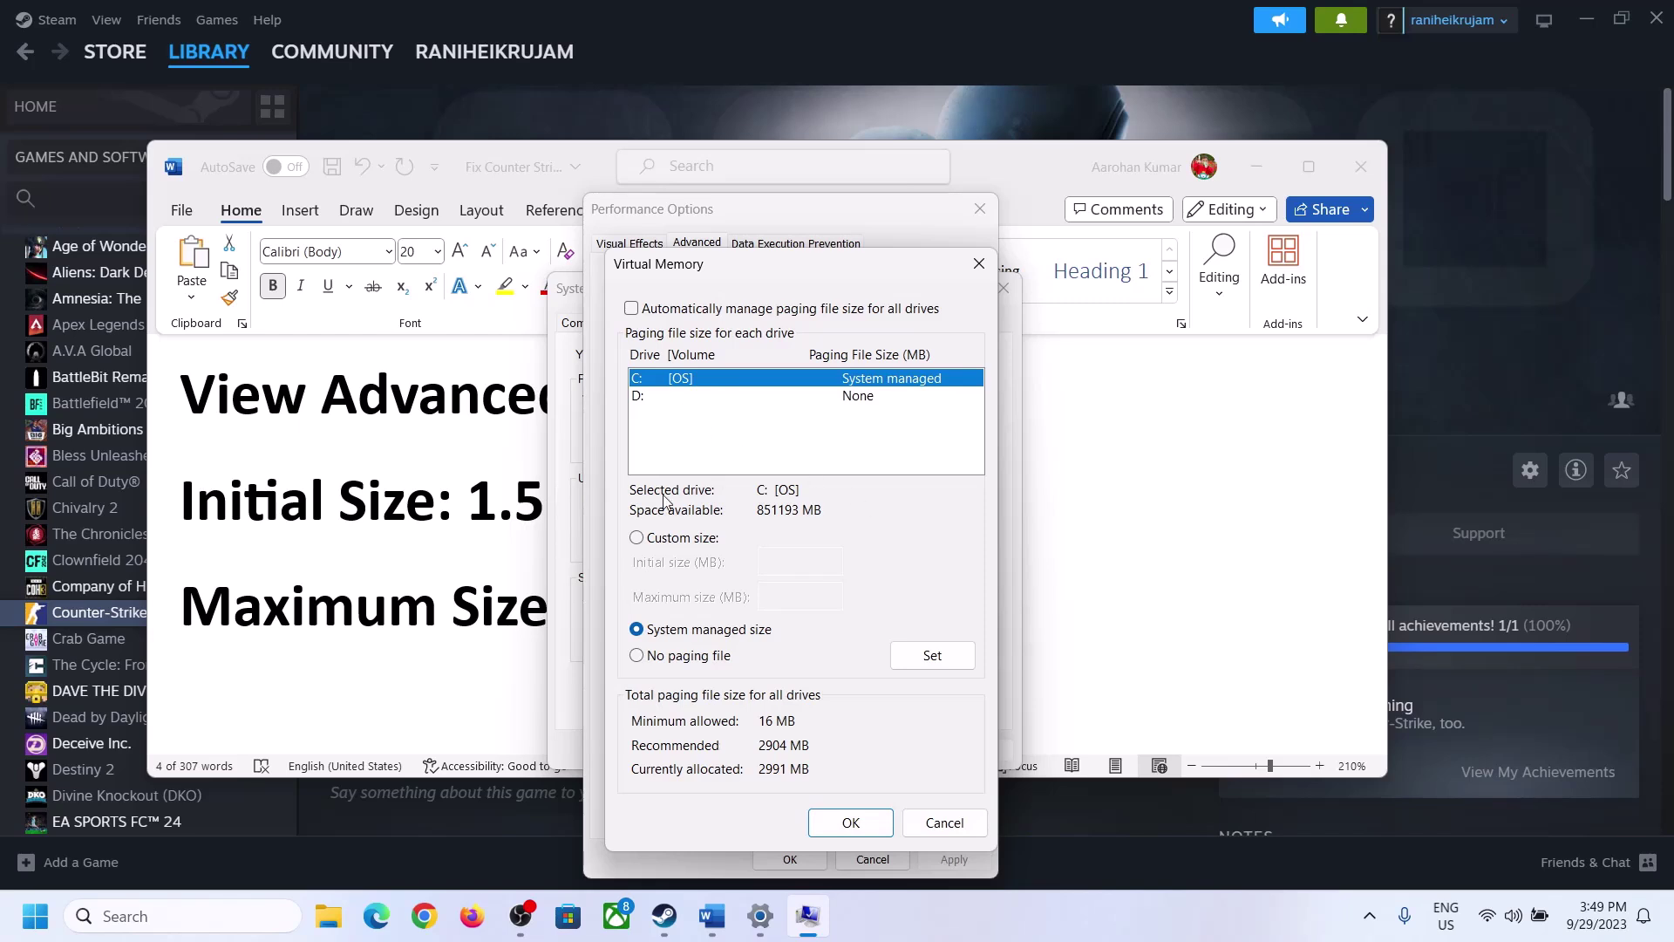
click(638, 539)
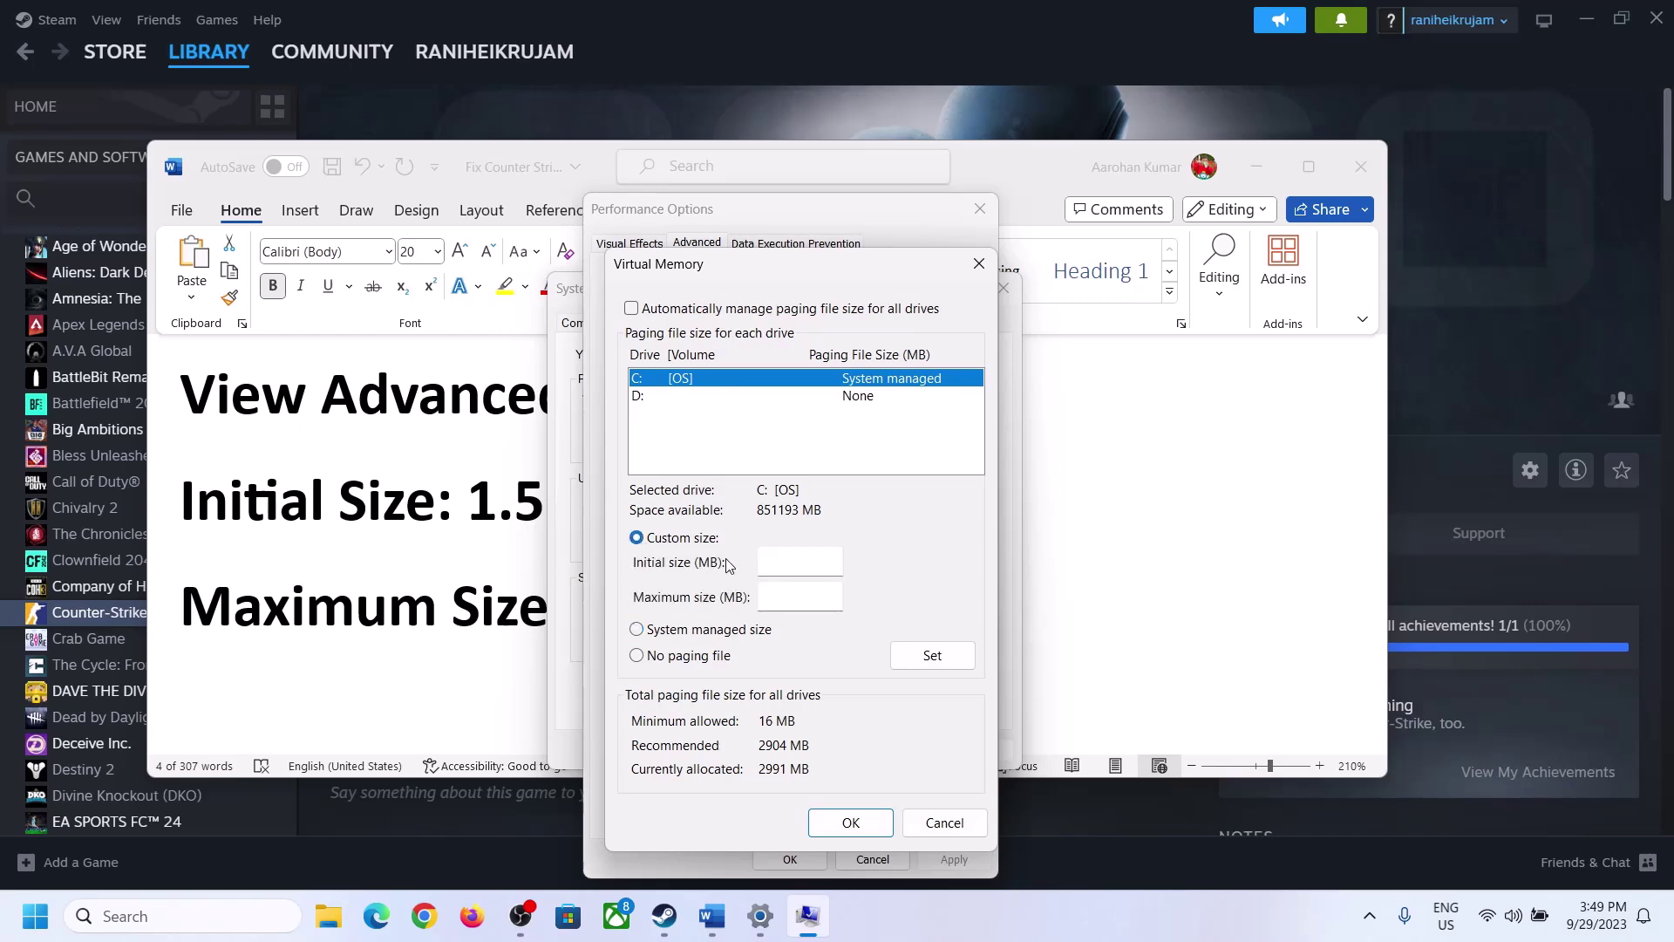
click(802, 562)
Highlight the "1.5 x Total Ram" initial size rule in the document and check the installed RAM in the system's About settings.
click(453, 521)
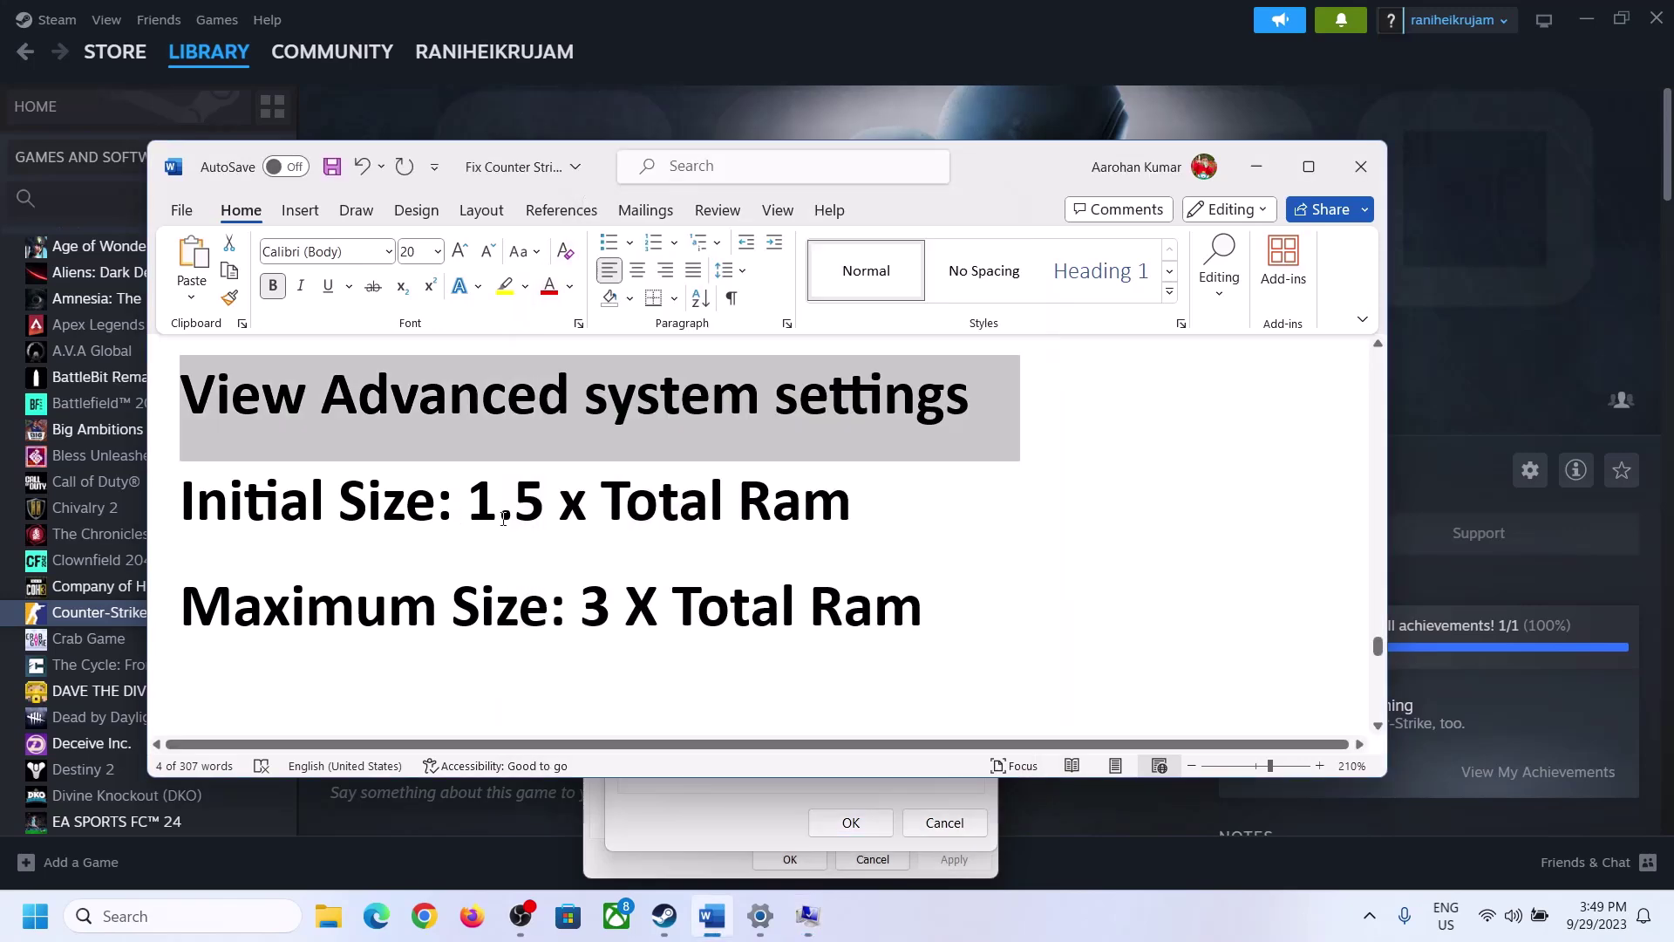
drag(469, 519, 773, 517)
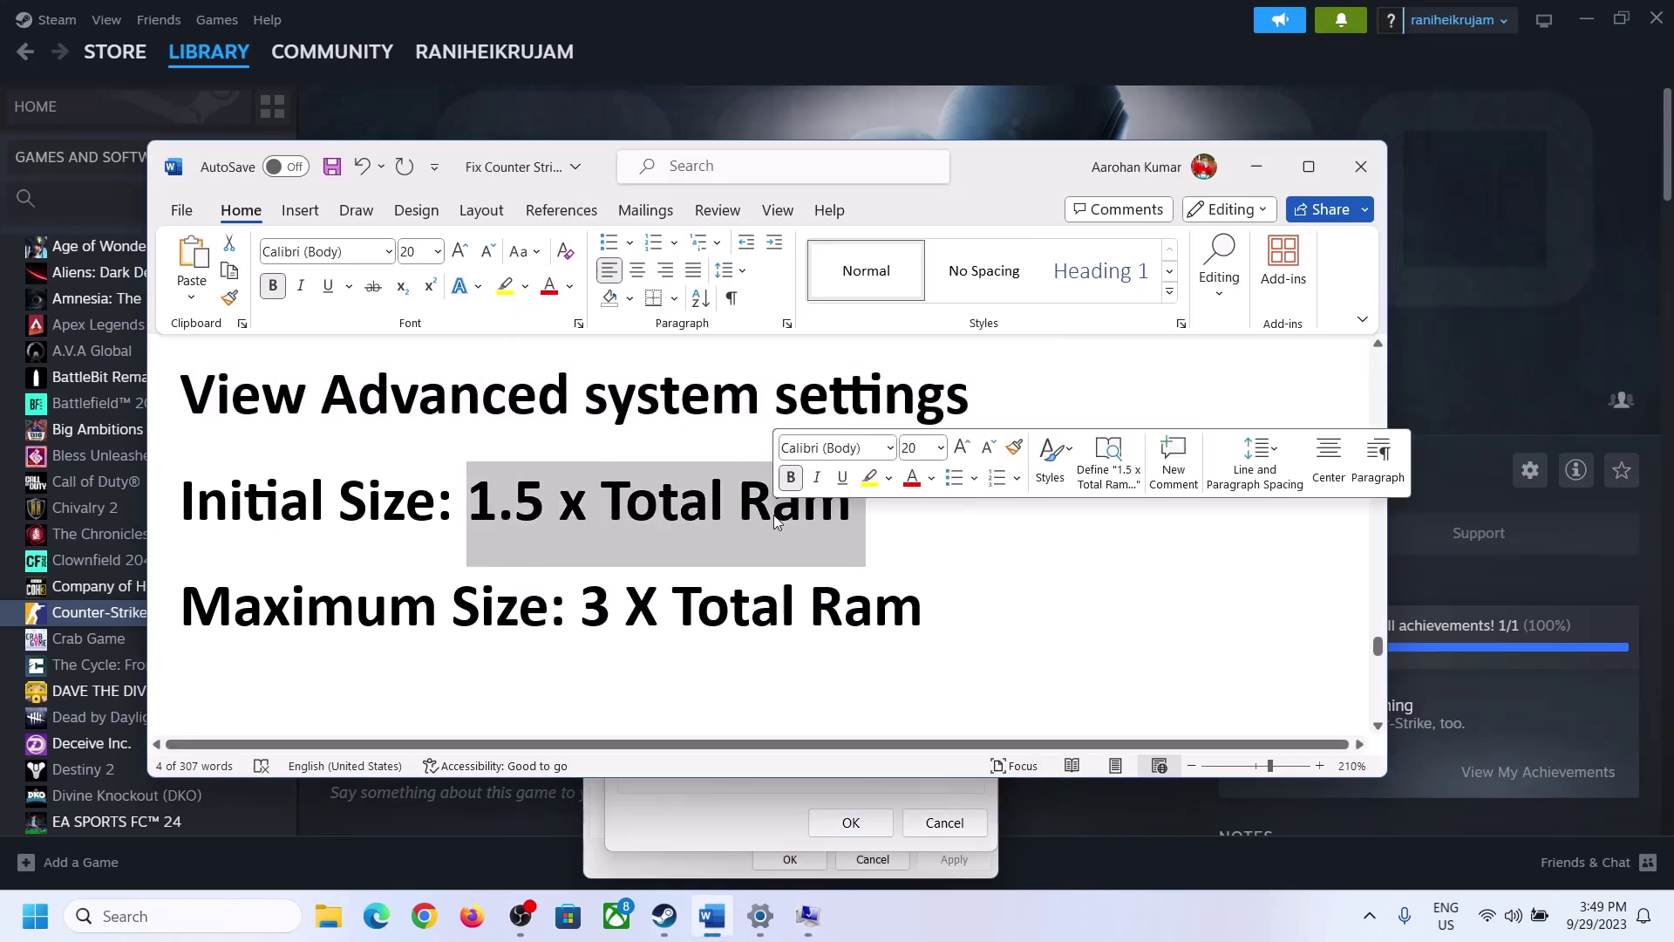
click(762, 921)
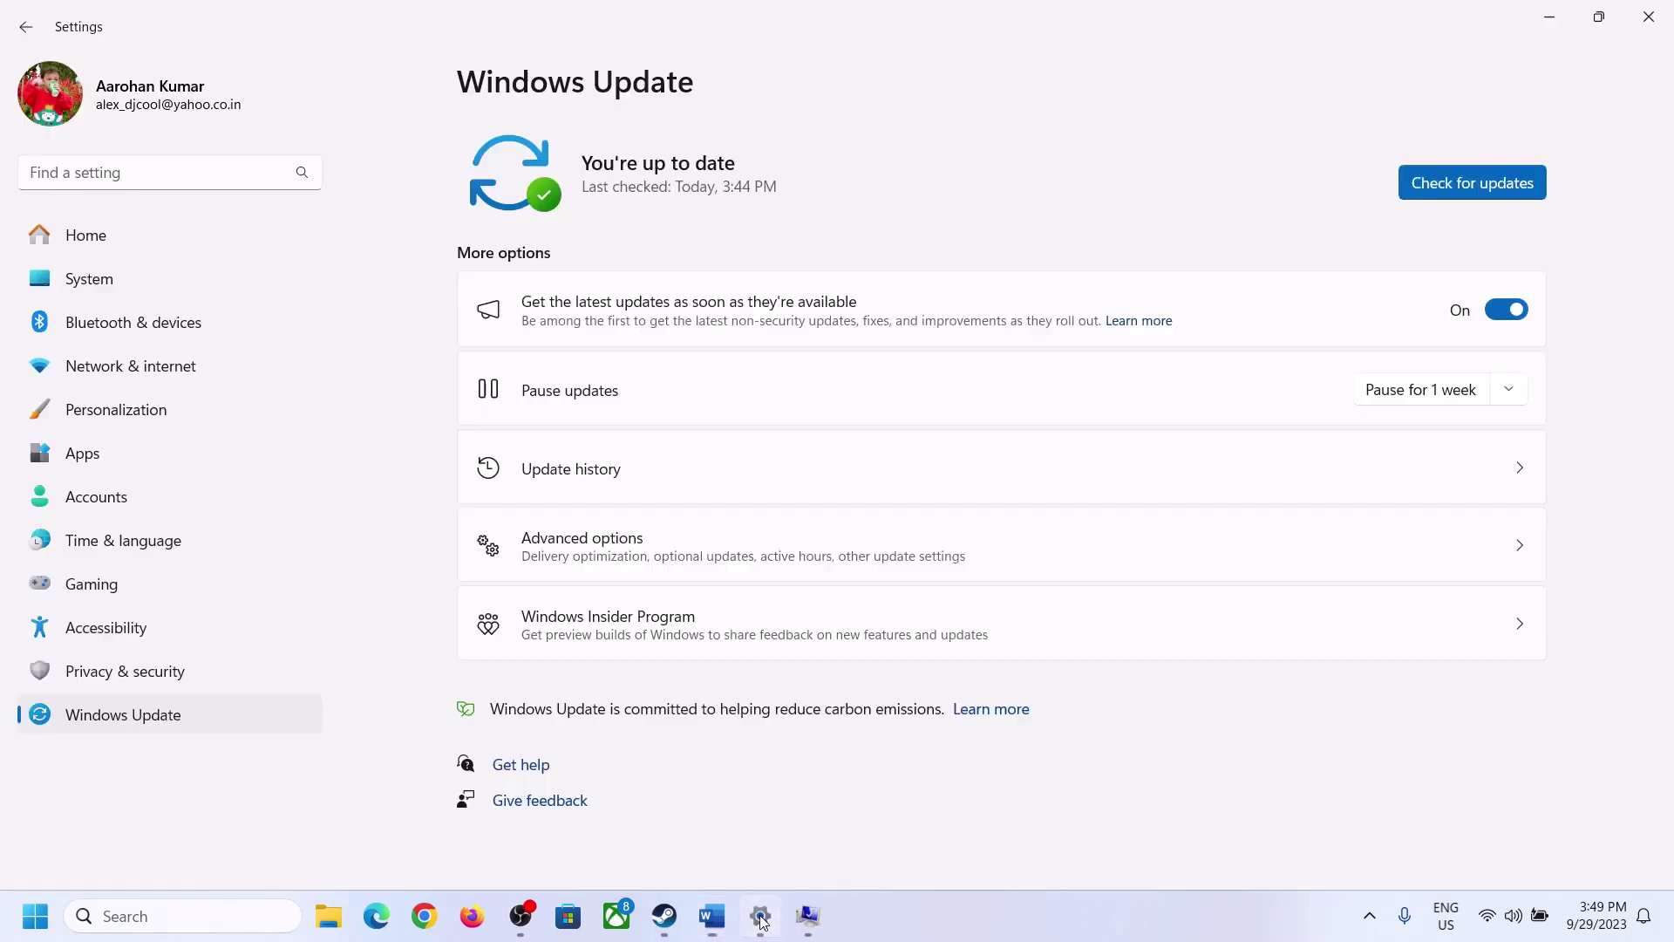
click(76, 295)
scroll(550, 523, down, 8)
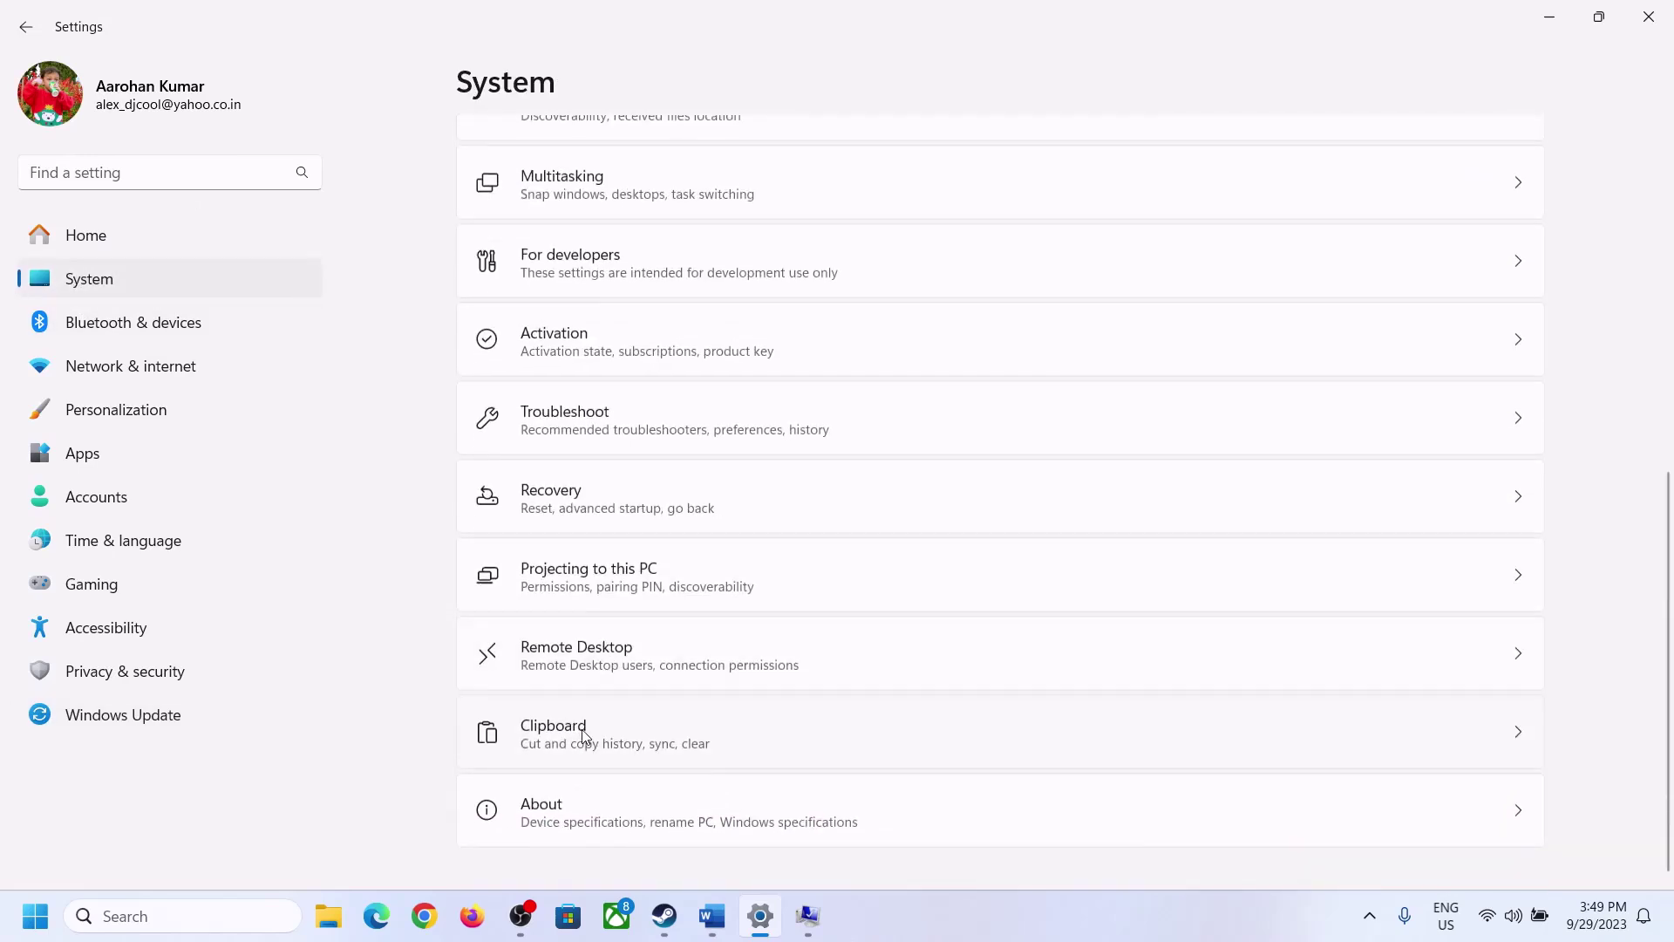
click(552, 829)
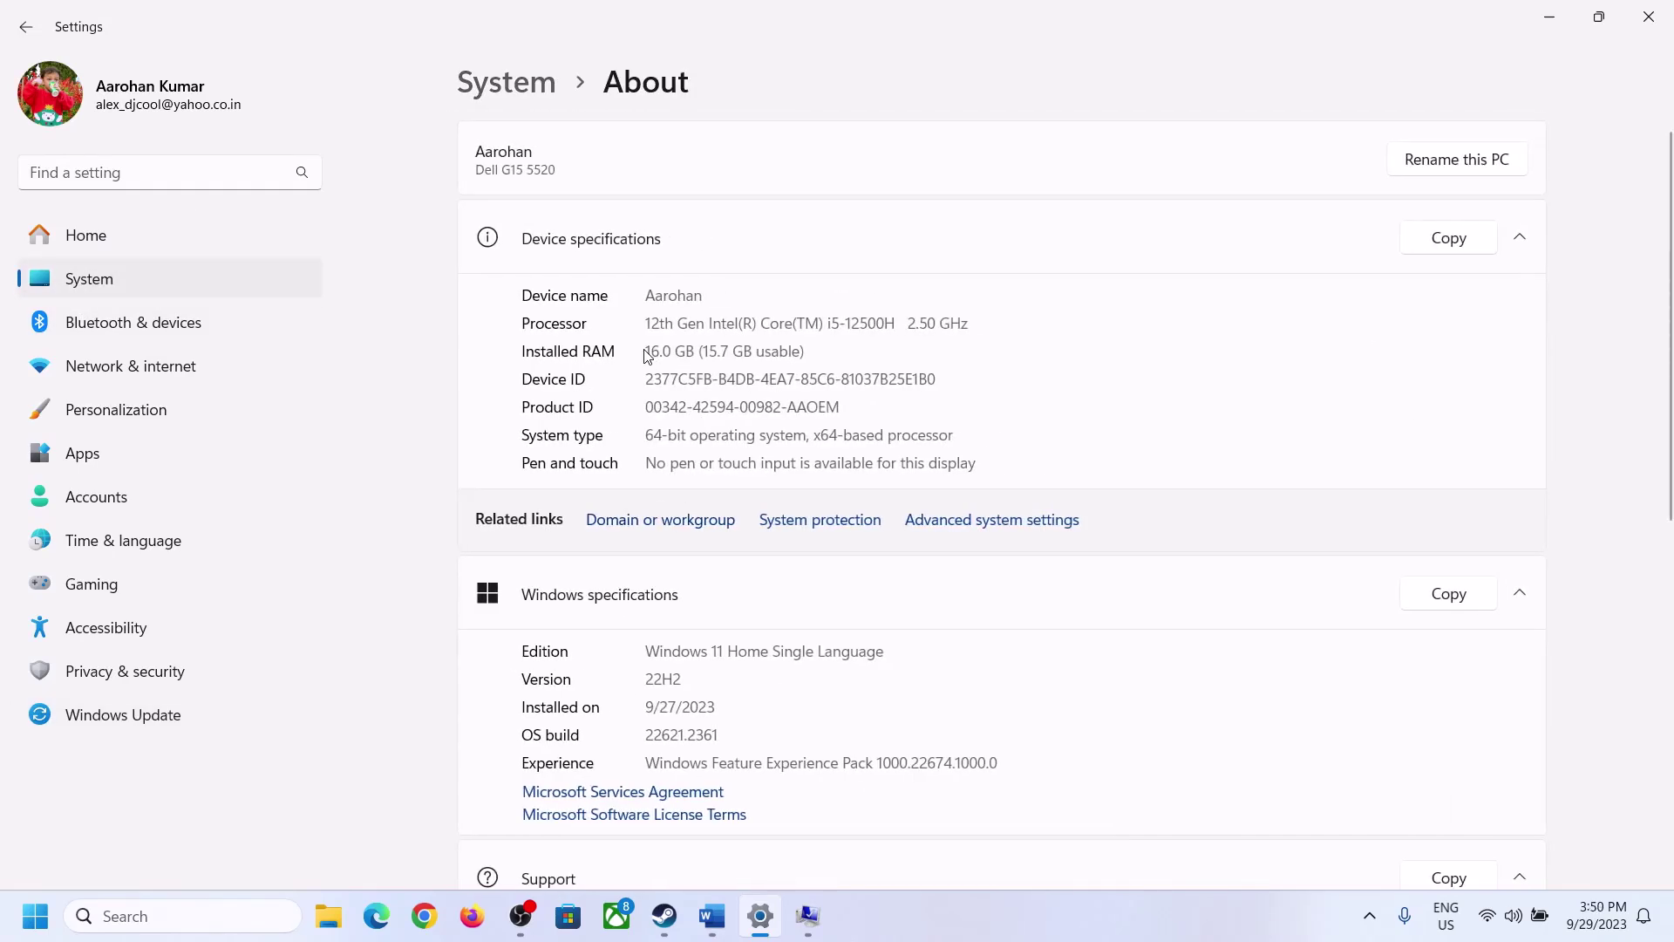
drag(657, 349, 637, 355)
click(674, 354)
drag(661, 341, 645, 347)
Return to the Virtual Memory settings, launch Calculator by running calc, and arrange it alongside the document's paging size rules.
click(810, 923)
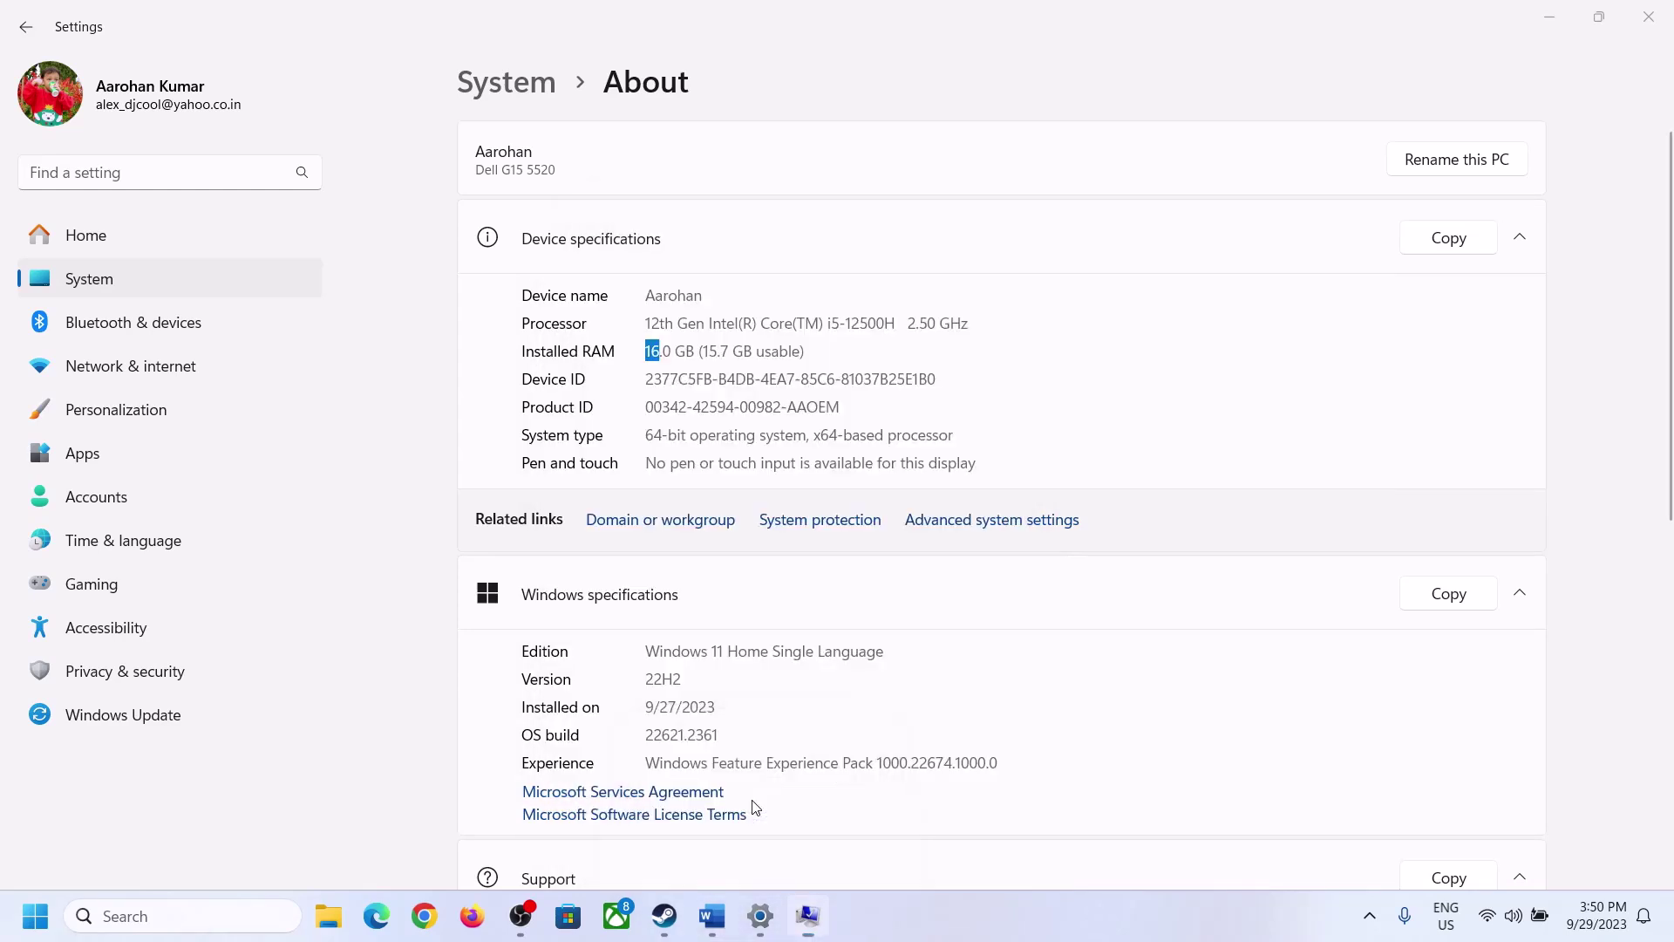
key(super+r)
text(cal)
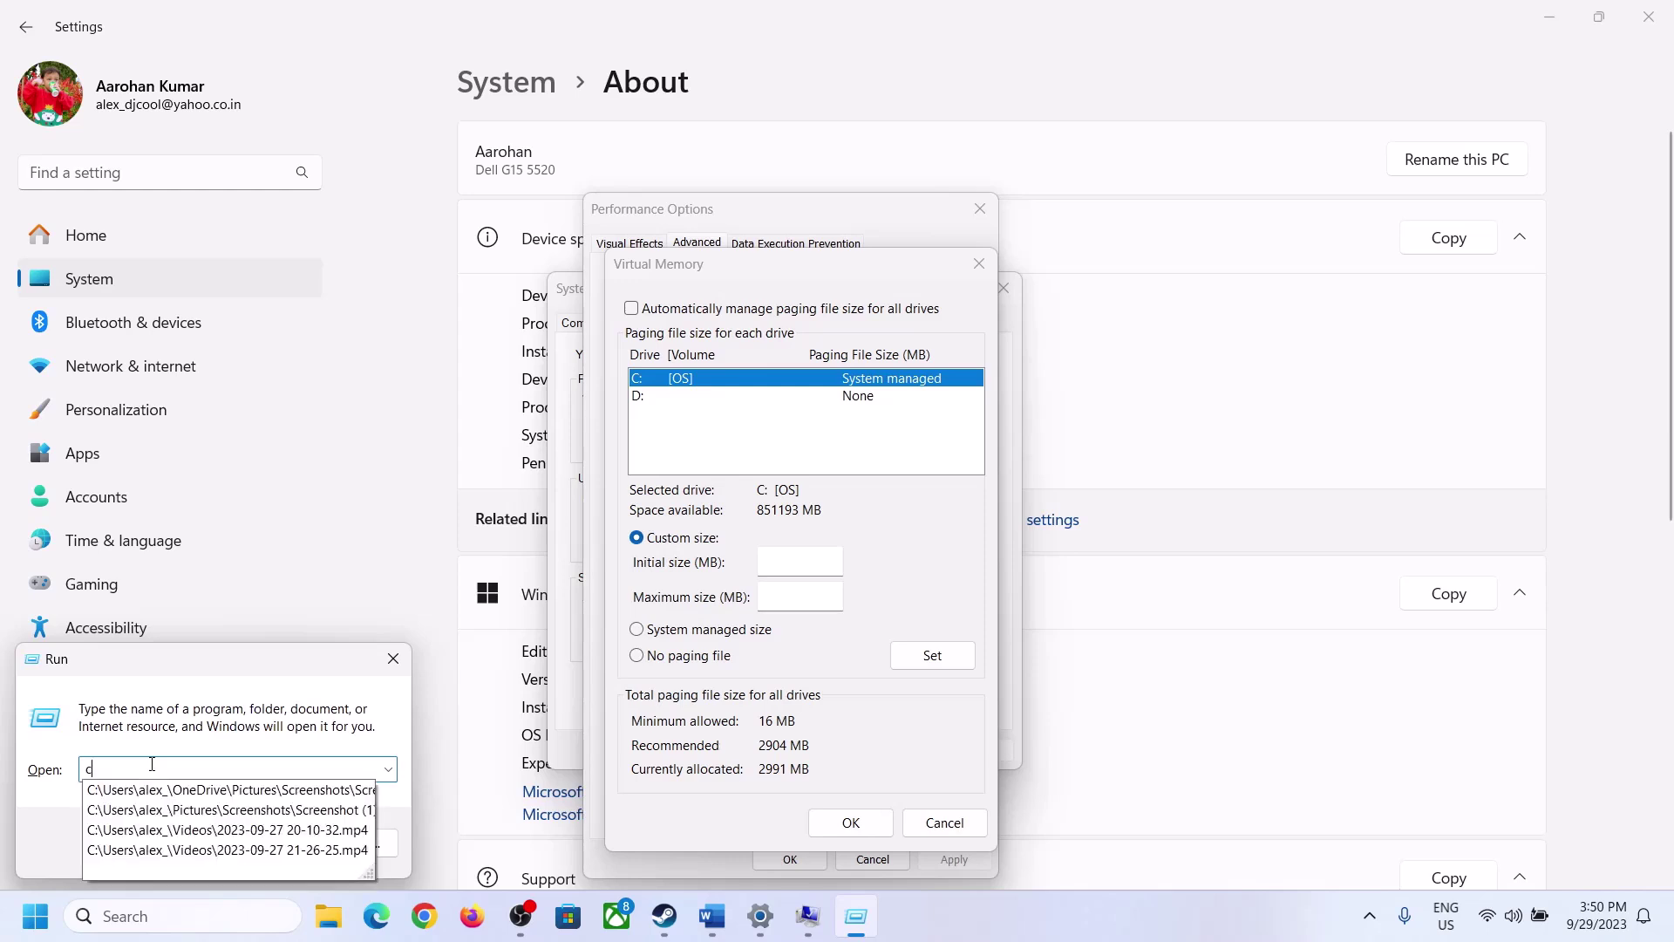
click(131, 844)
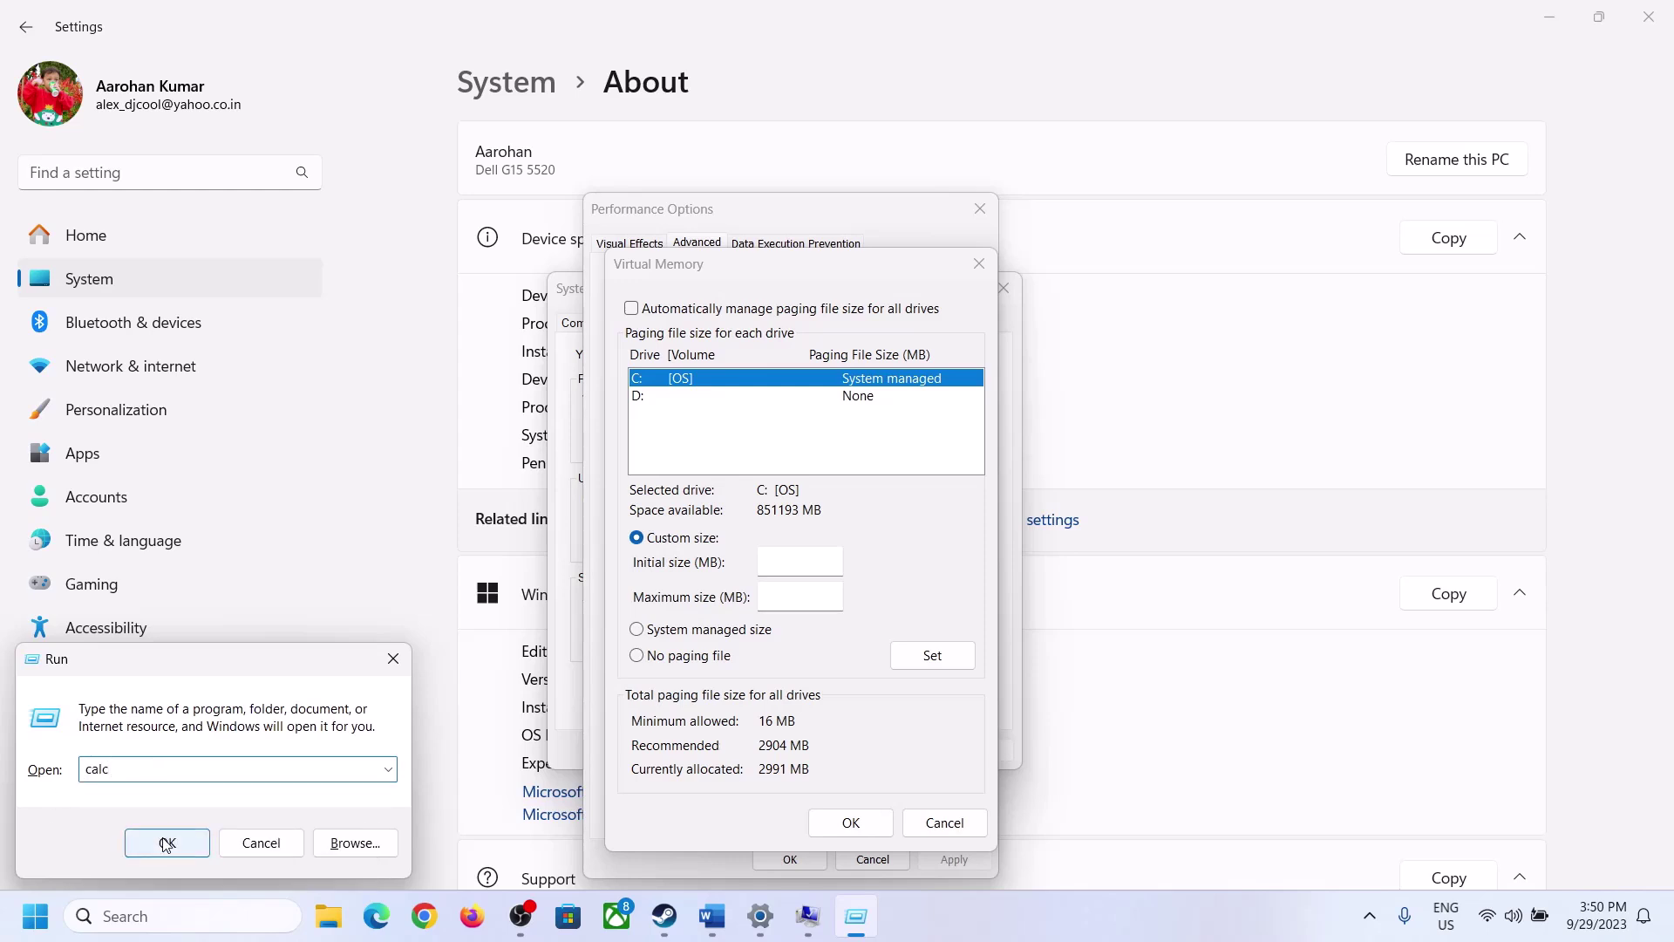
drag(209, 29, 1223, 285)
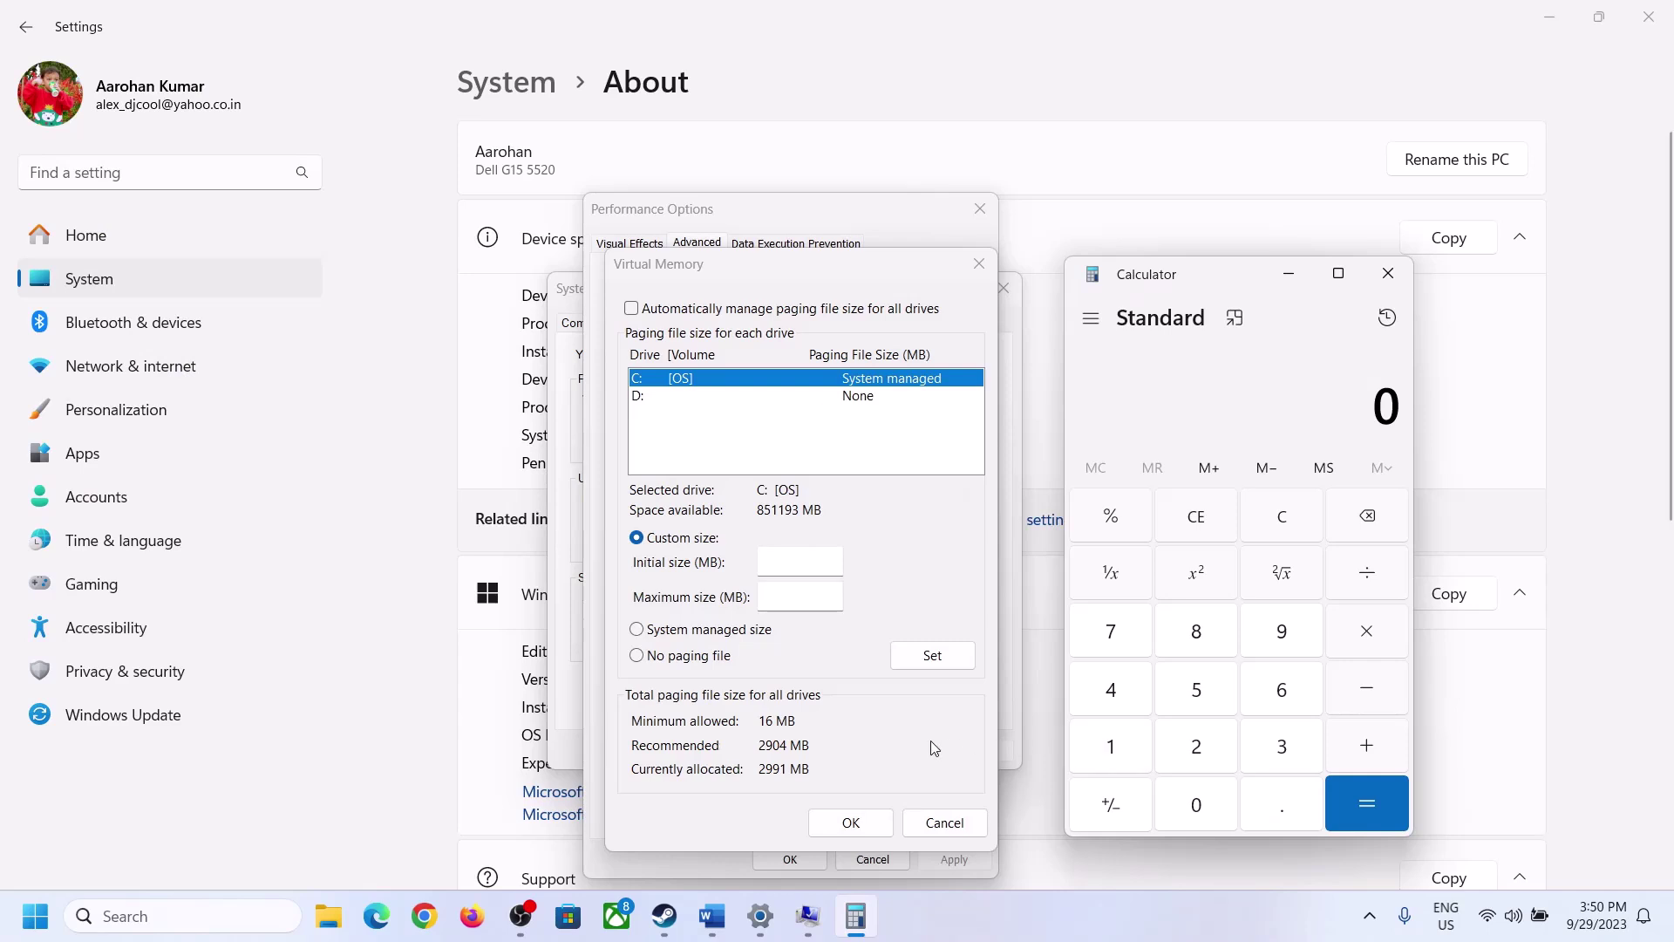
click(705, 912)
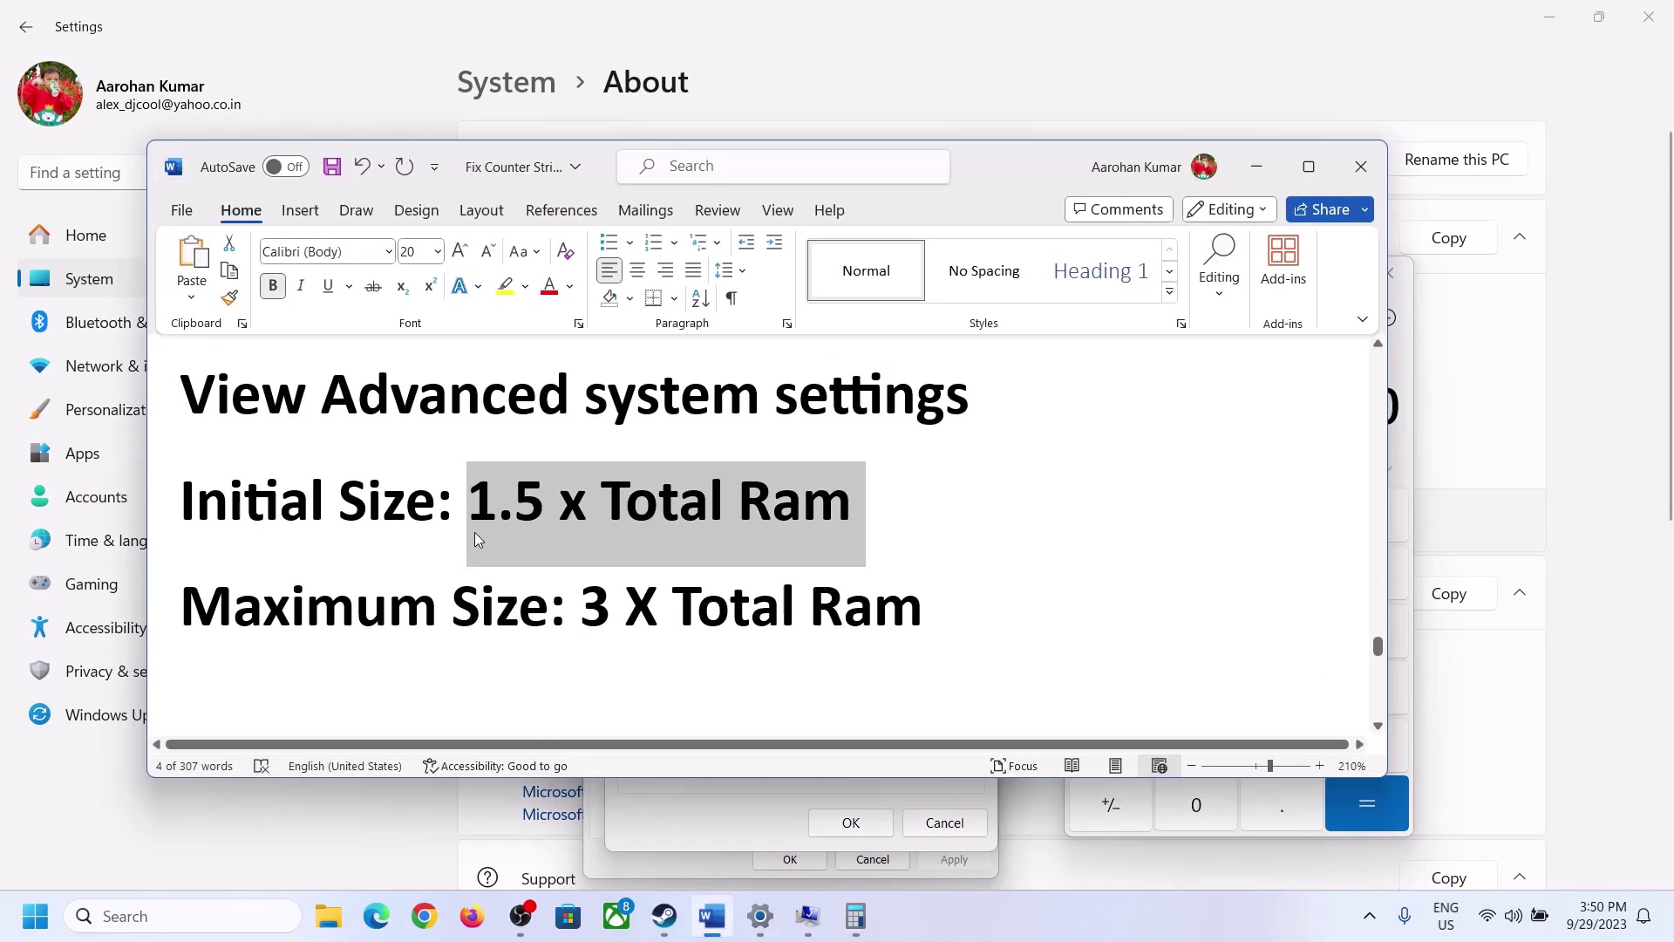
click(866, 919)
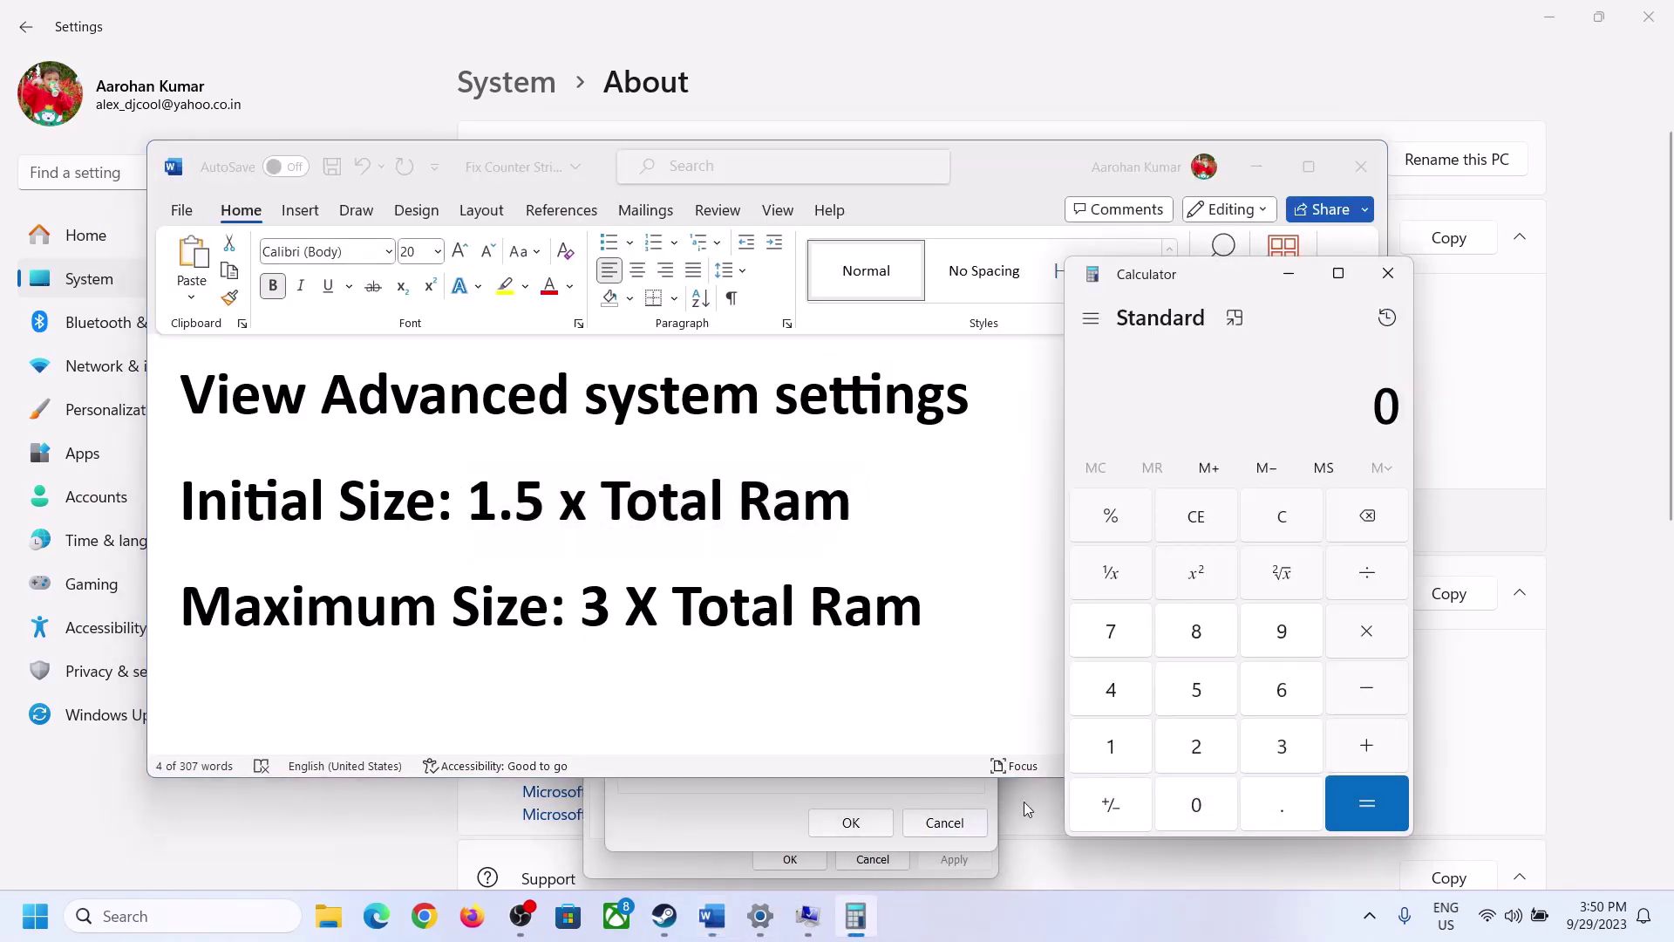
click(1111, 747)
click(1280, 698)
click(1288, 535)
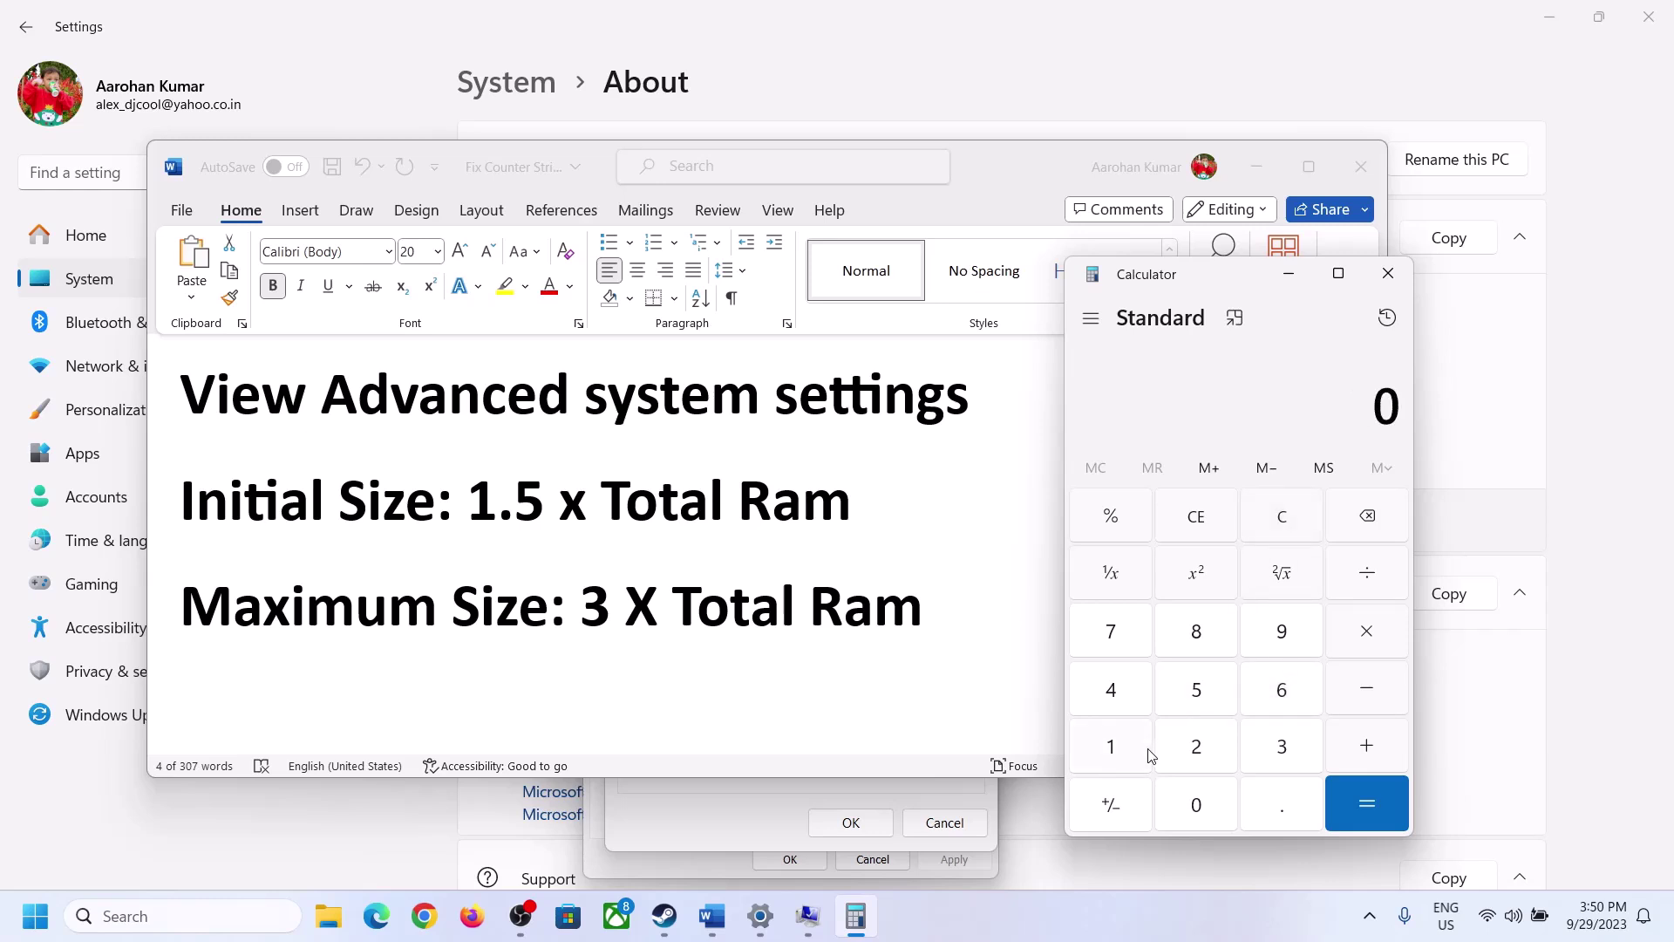
Calculate 16 × 1024 to convert the installed RAM from gigabytes to megabytes.
click(1121, 748)
click(1284, 692)
click(1367, 644)
click(1112, 752)
click(1211, 819)
click(1201, 756)
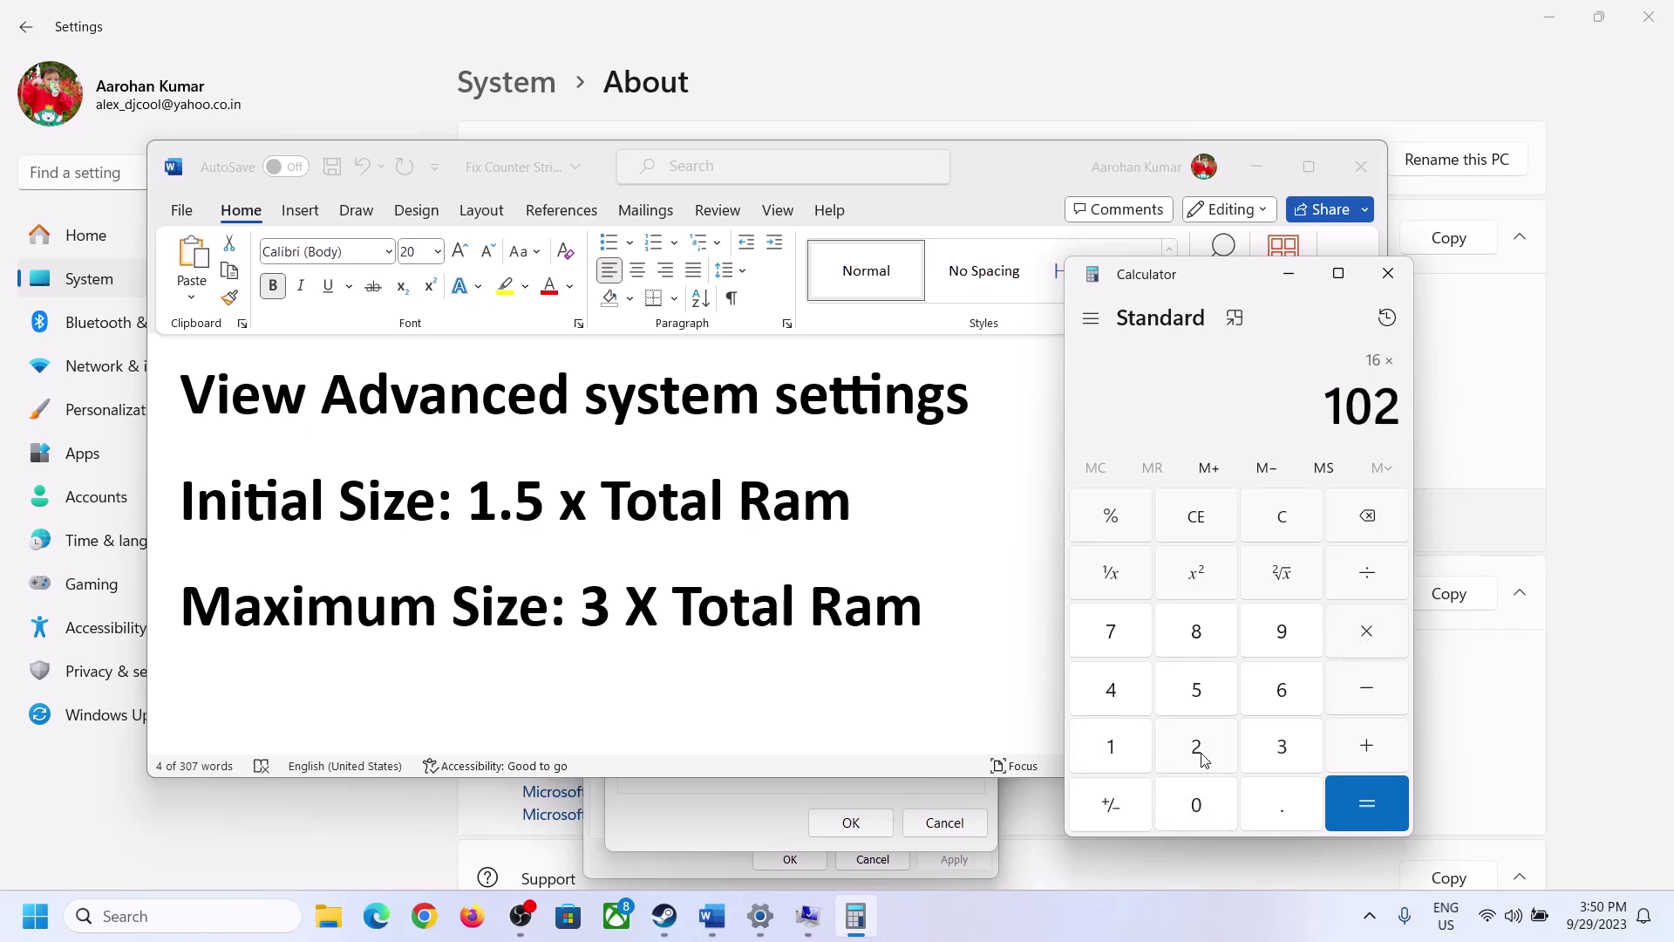
click(1119, 698)
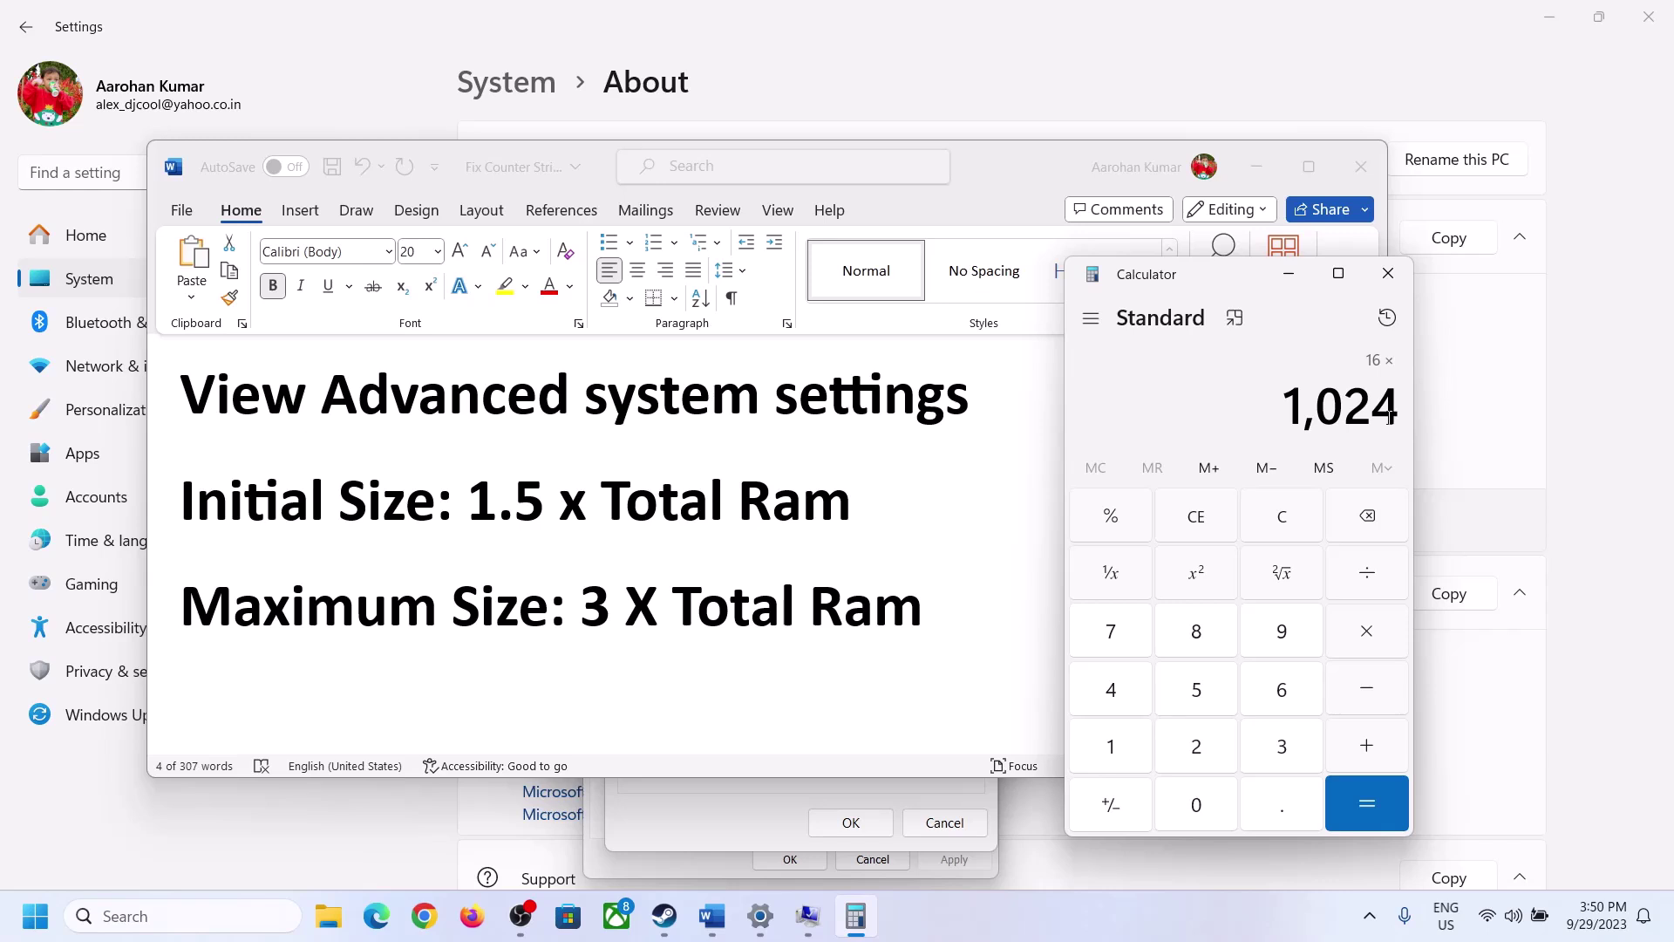
click(1365, 804)
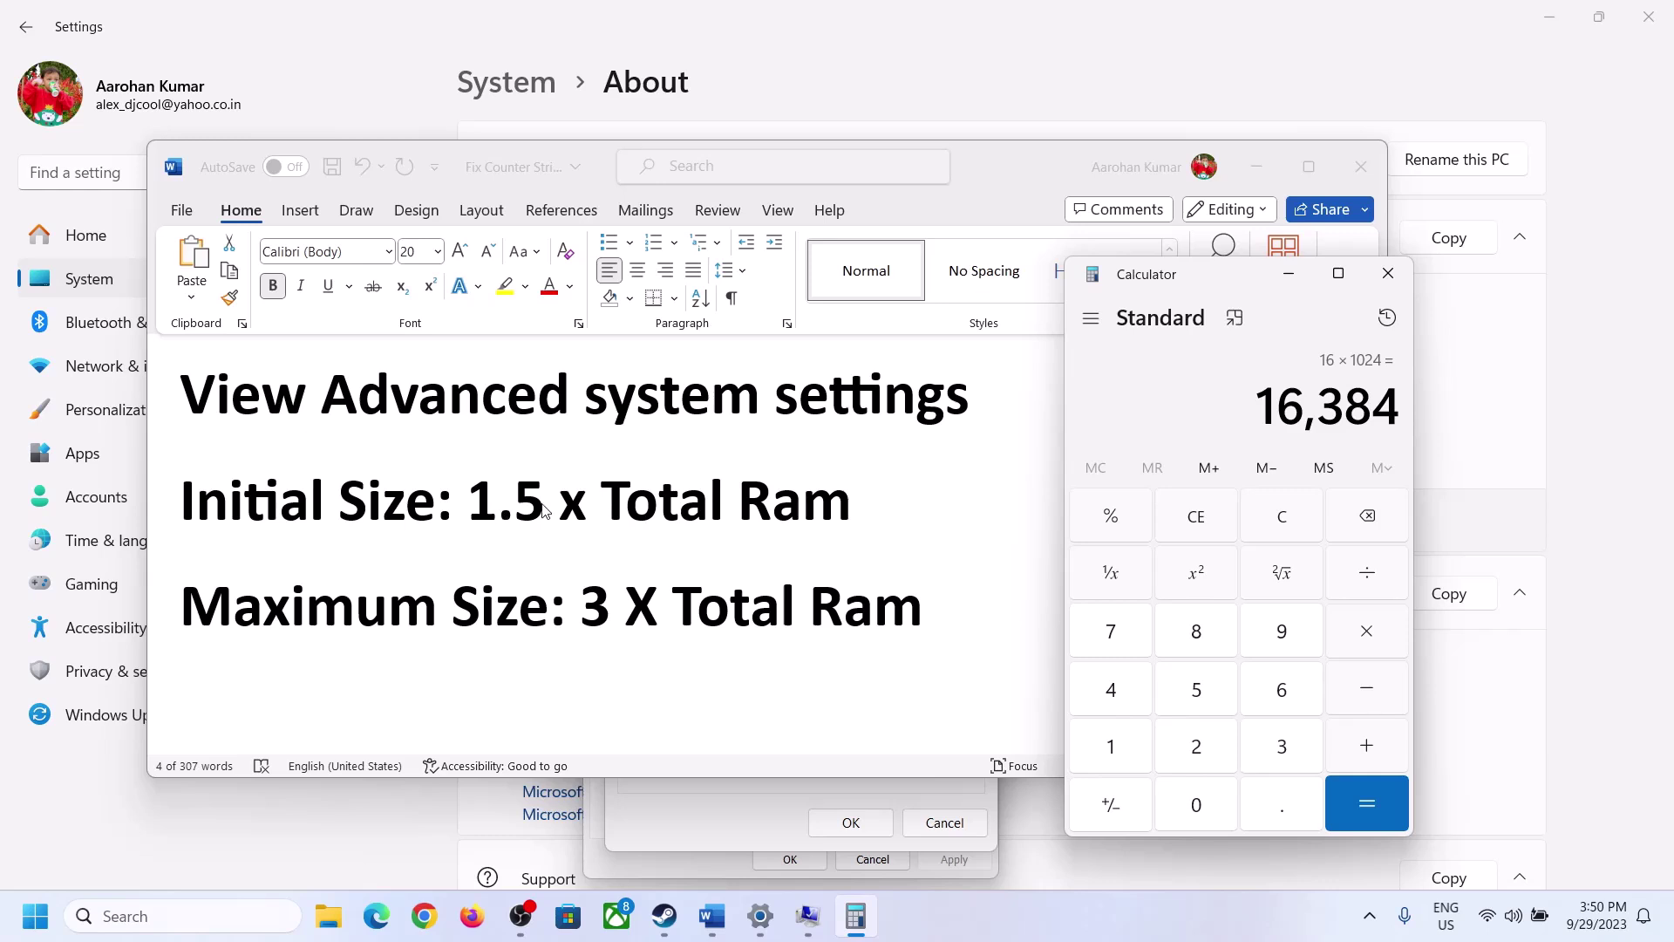
Multiply the RAM amount in megabytes by 1.5 to work out the initial paging file size.
click(1369, 637)
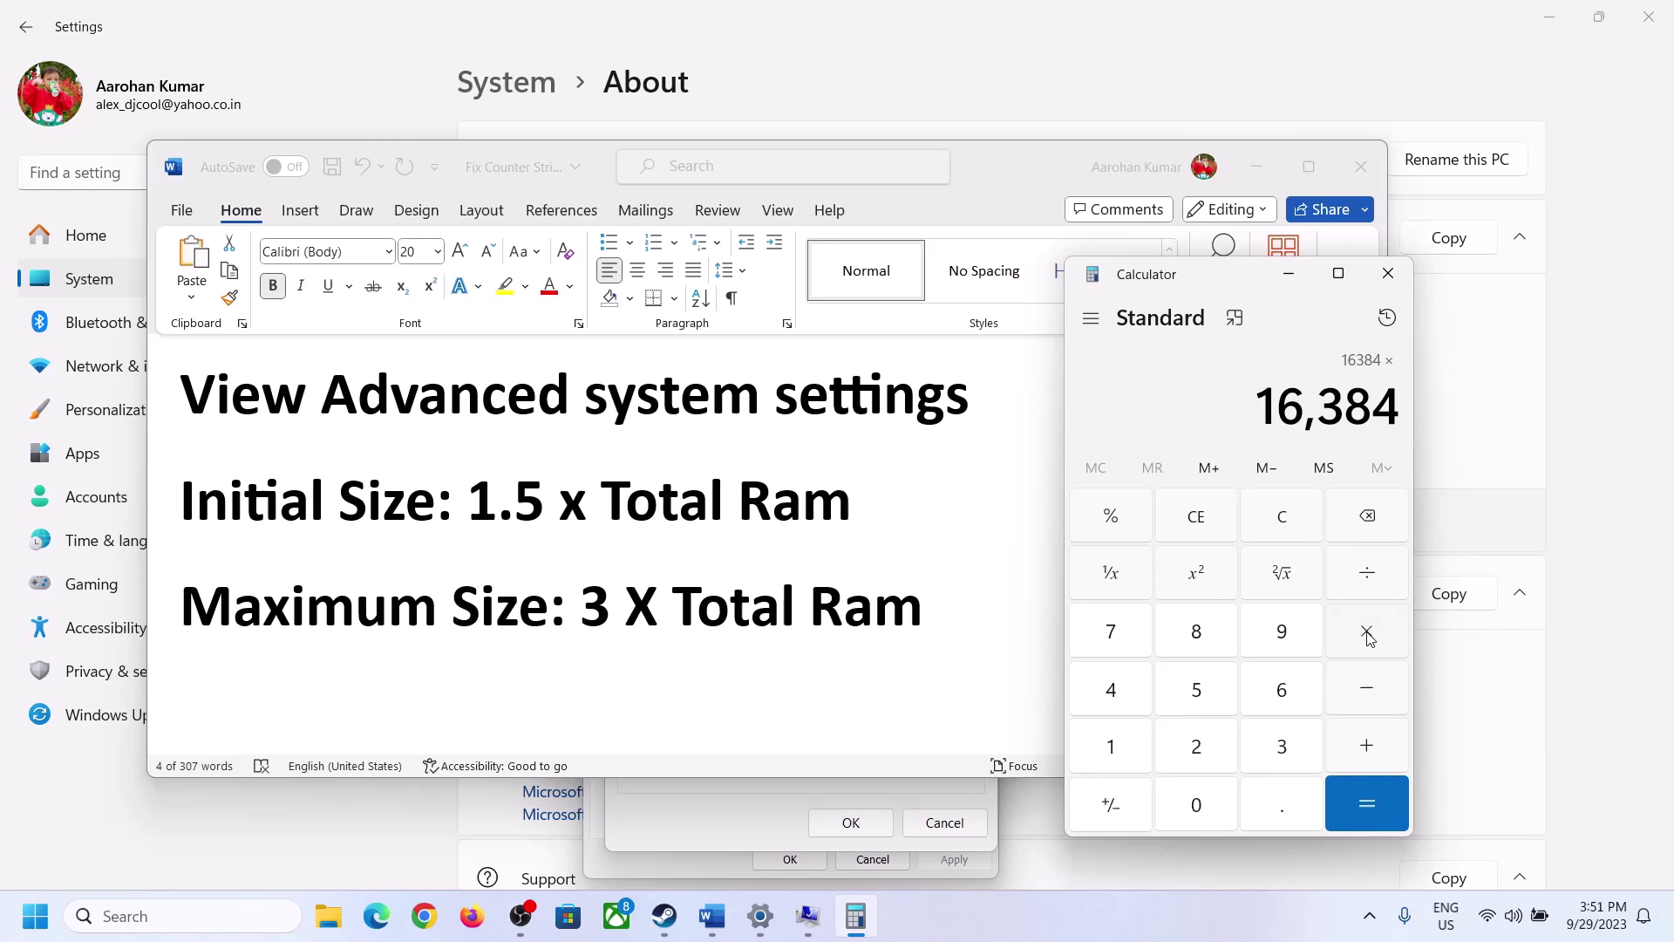
click(1132, 752)
click(1276, 811)
click(1221, 706)
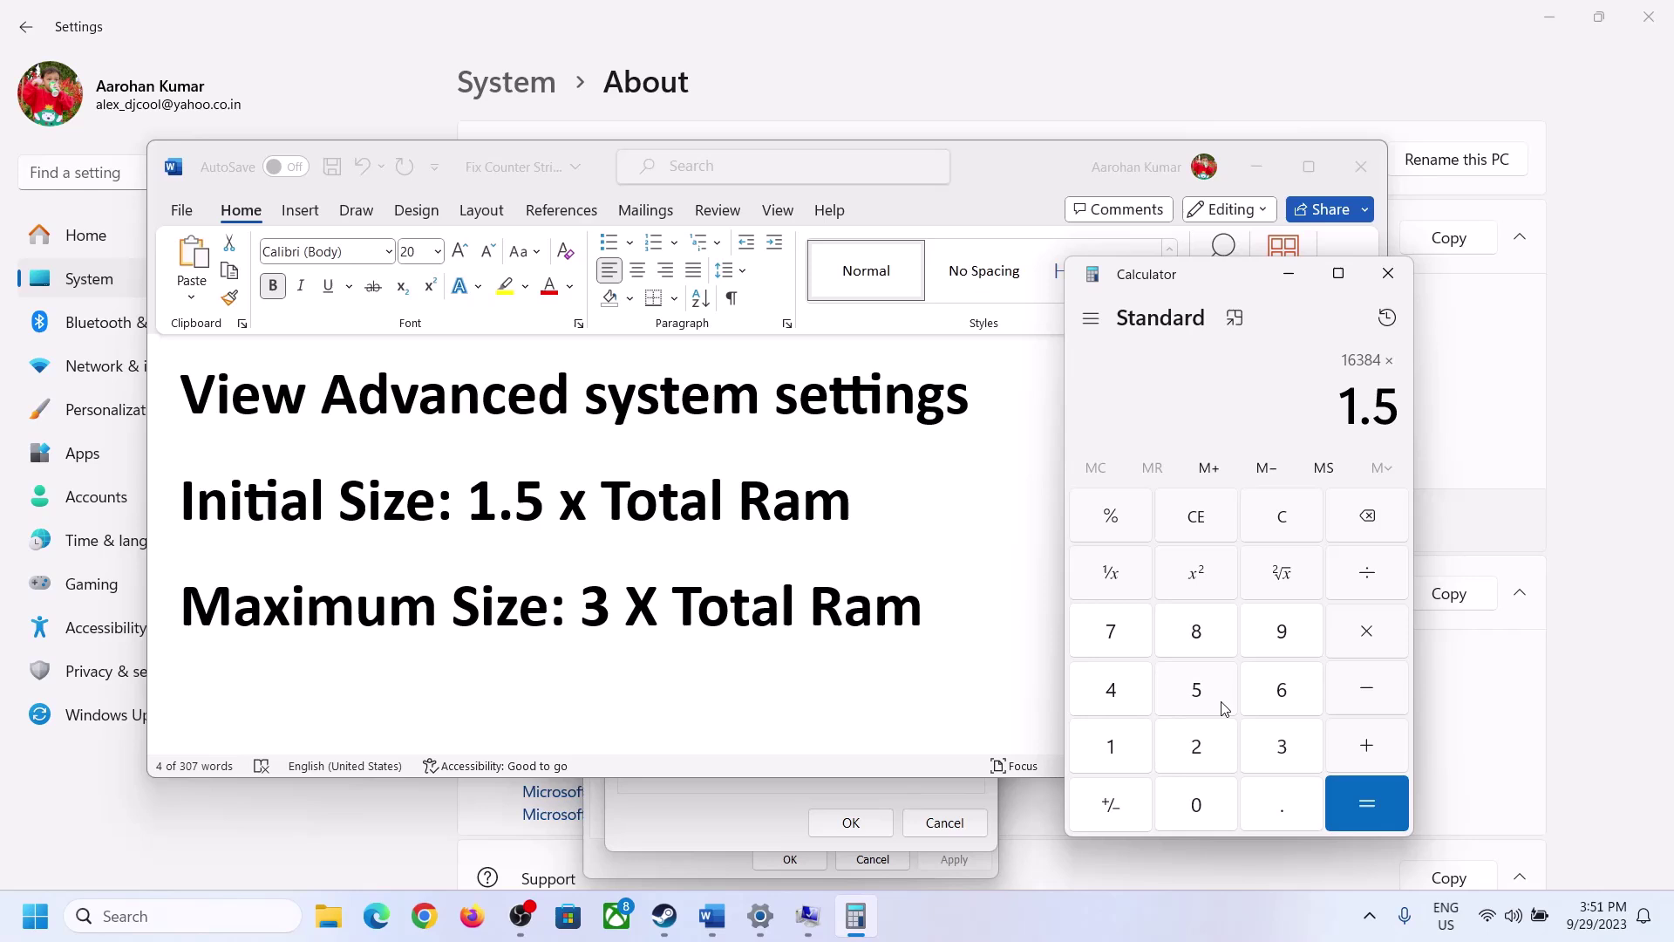
click(1370, 798)
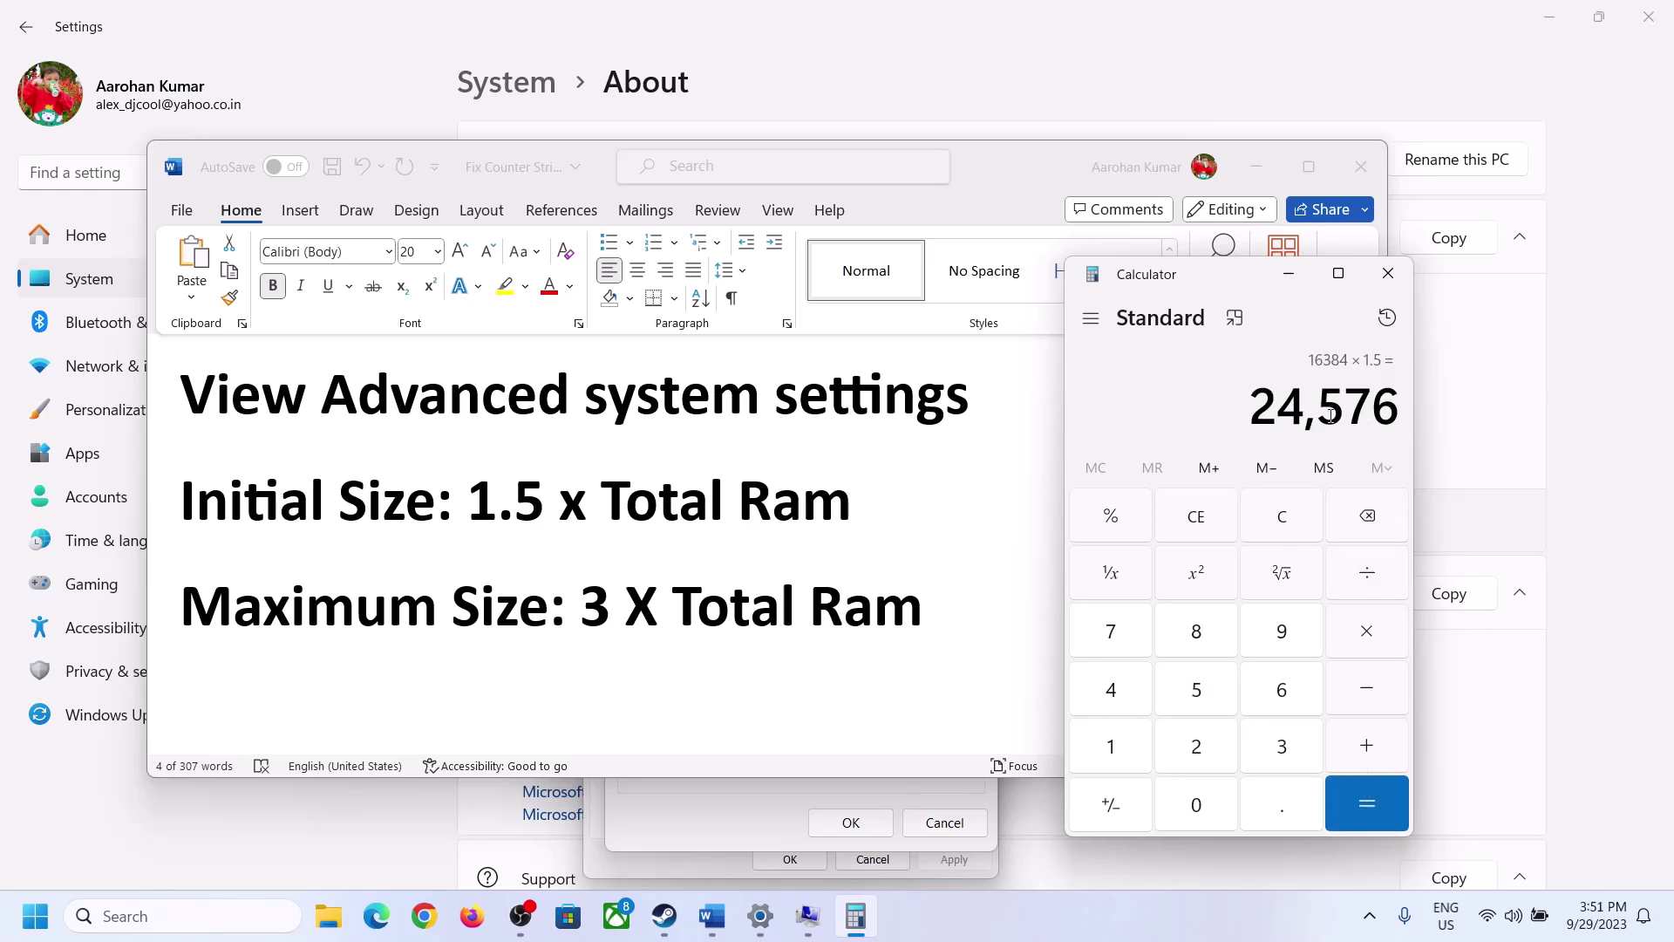
Set the C: drive's custom initial paging file size to 24576 MB in the Virtual Memory settings.
click(771, 790)
click(787, 553)
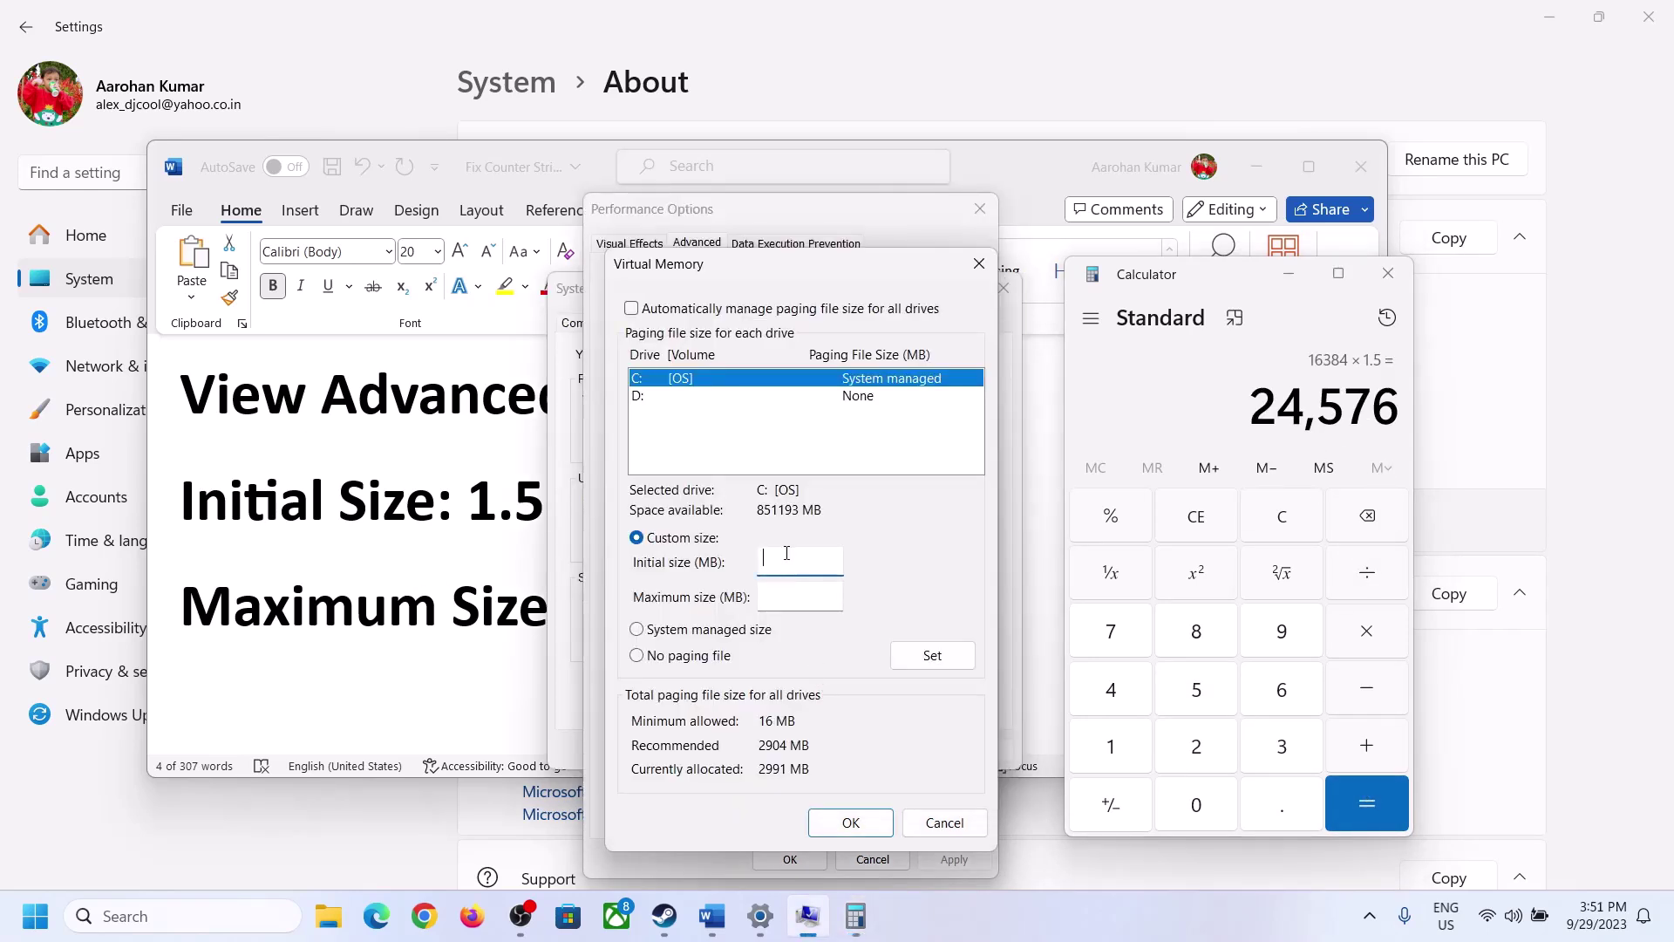
text(24576)
click(838, 596)
Check the document's maximum size rule, clear the previous calculation and recheck the installed RAM in the system's About settings.
click(481, 615)
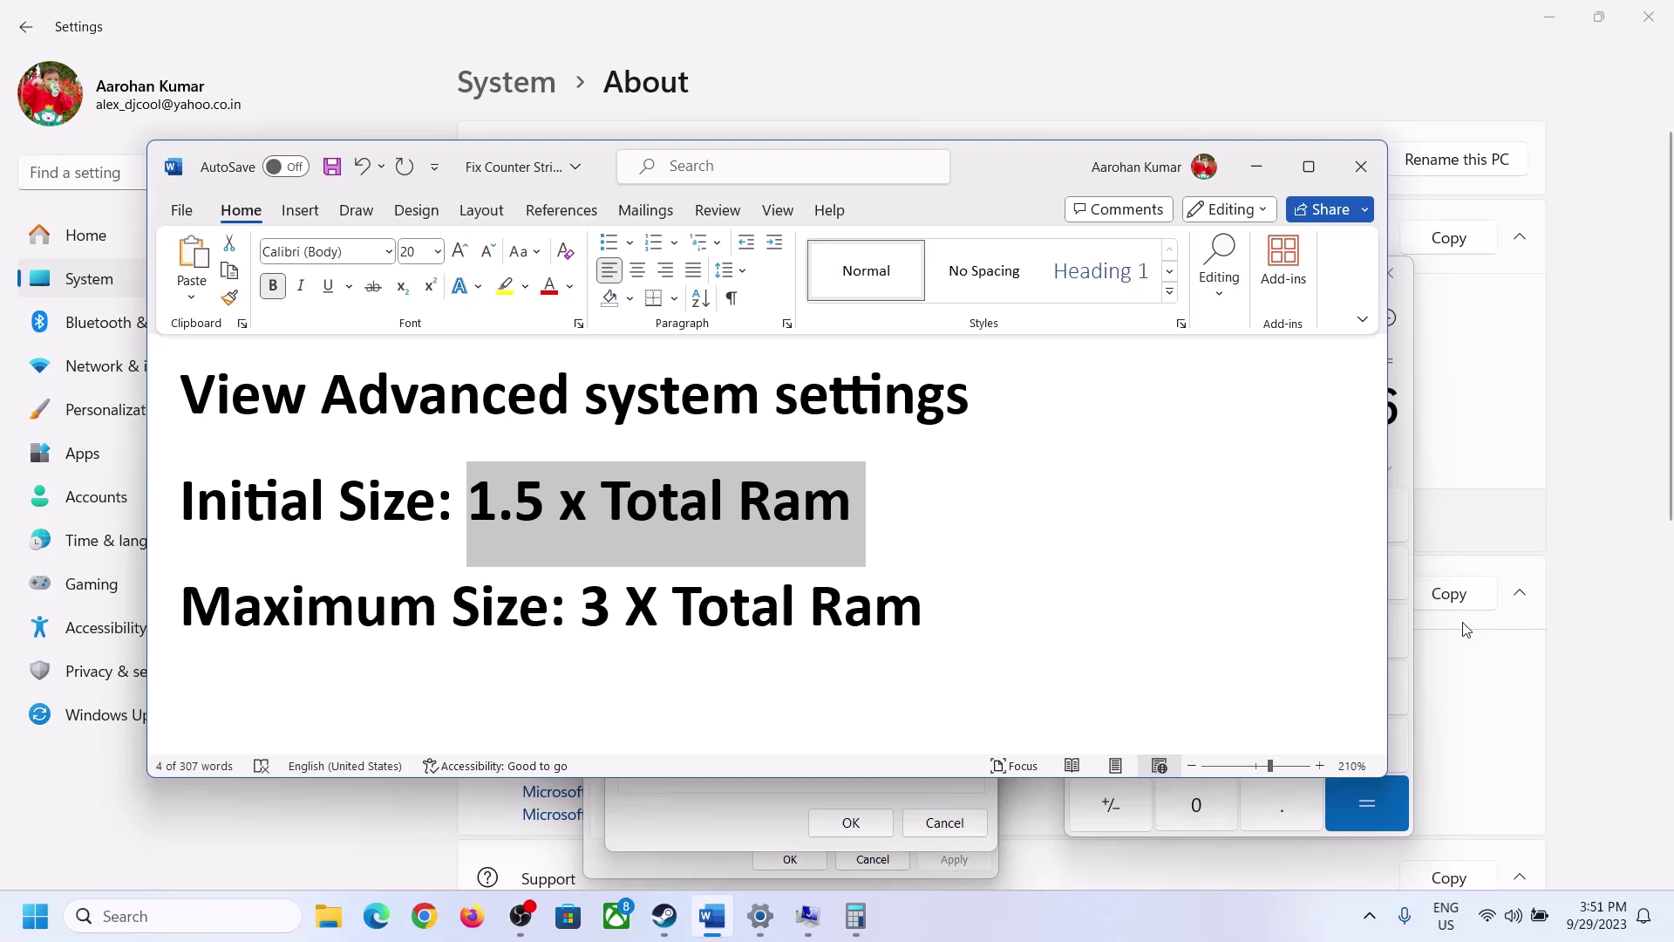
click(1408, 457)
click(1297, 515)
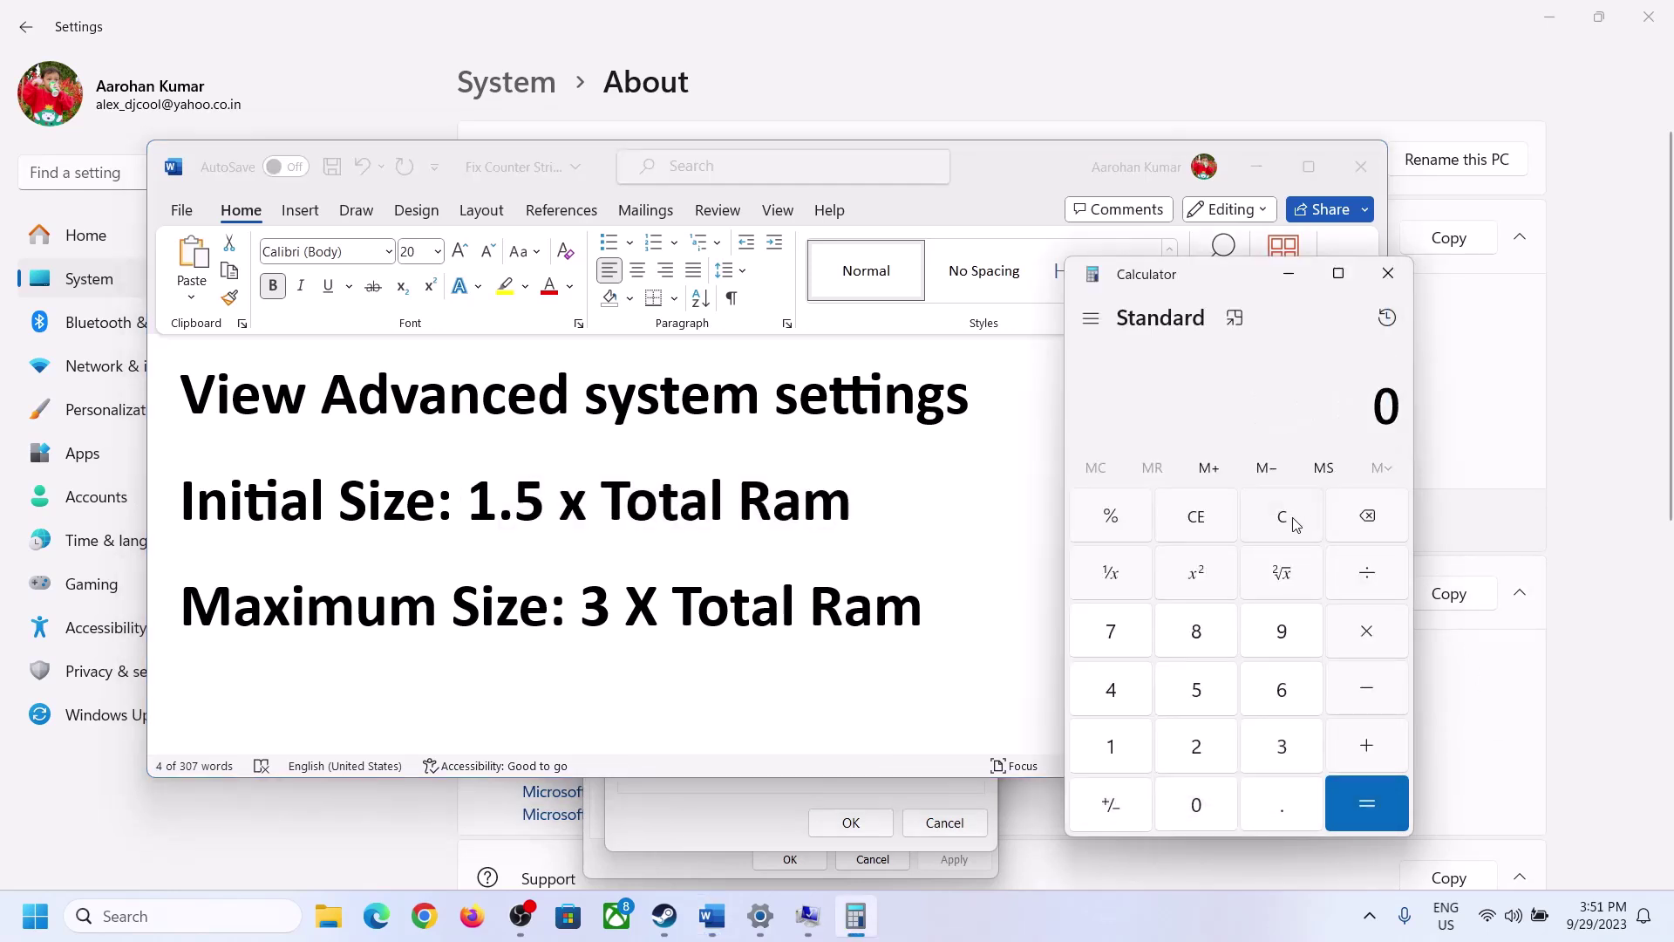
click(761, 915)
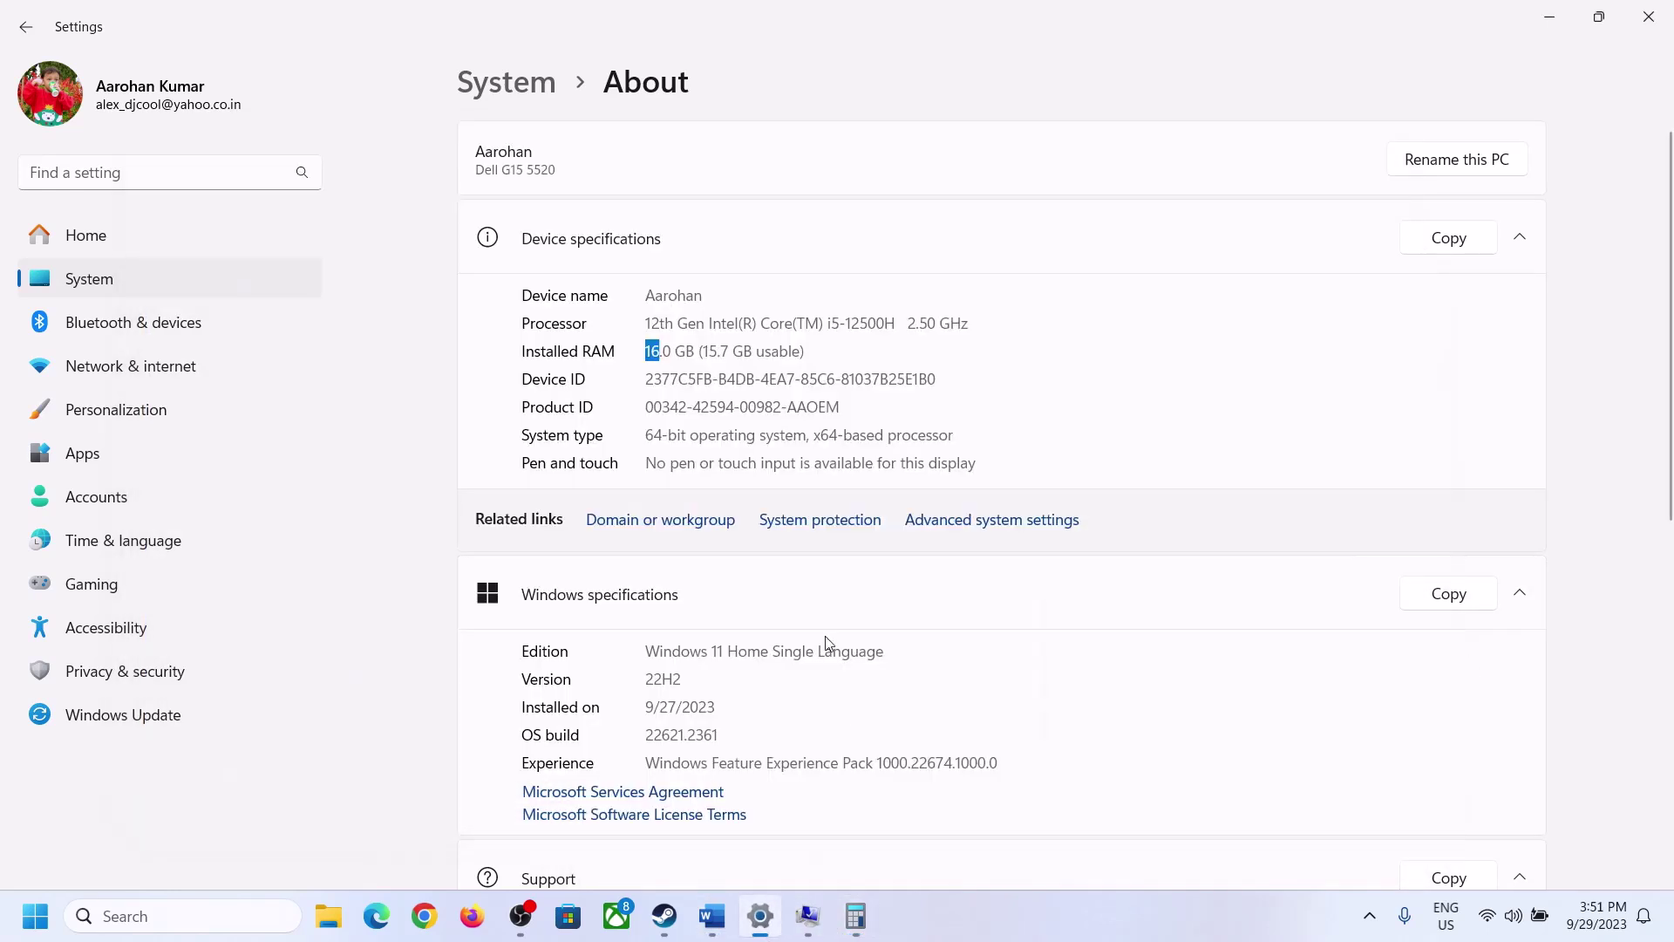
Calculate 16 × 1024 again in Calculator to get the installed RAM in megabytes.
click(855, 916)
click(1127, 740)
click(1277, 693)
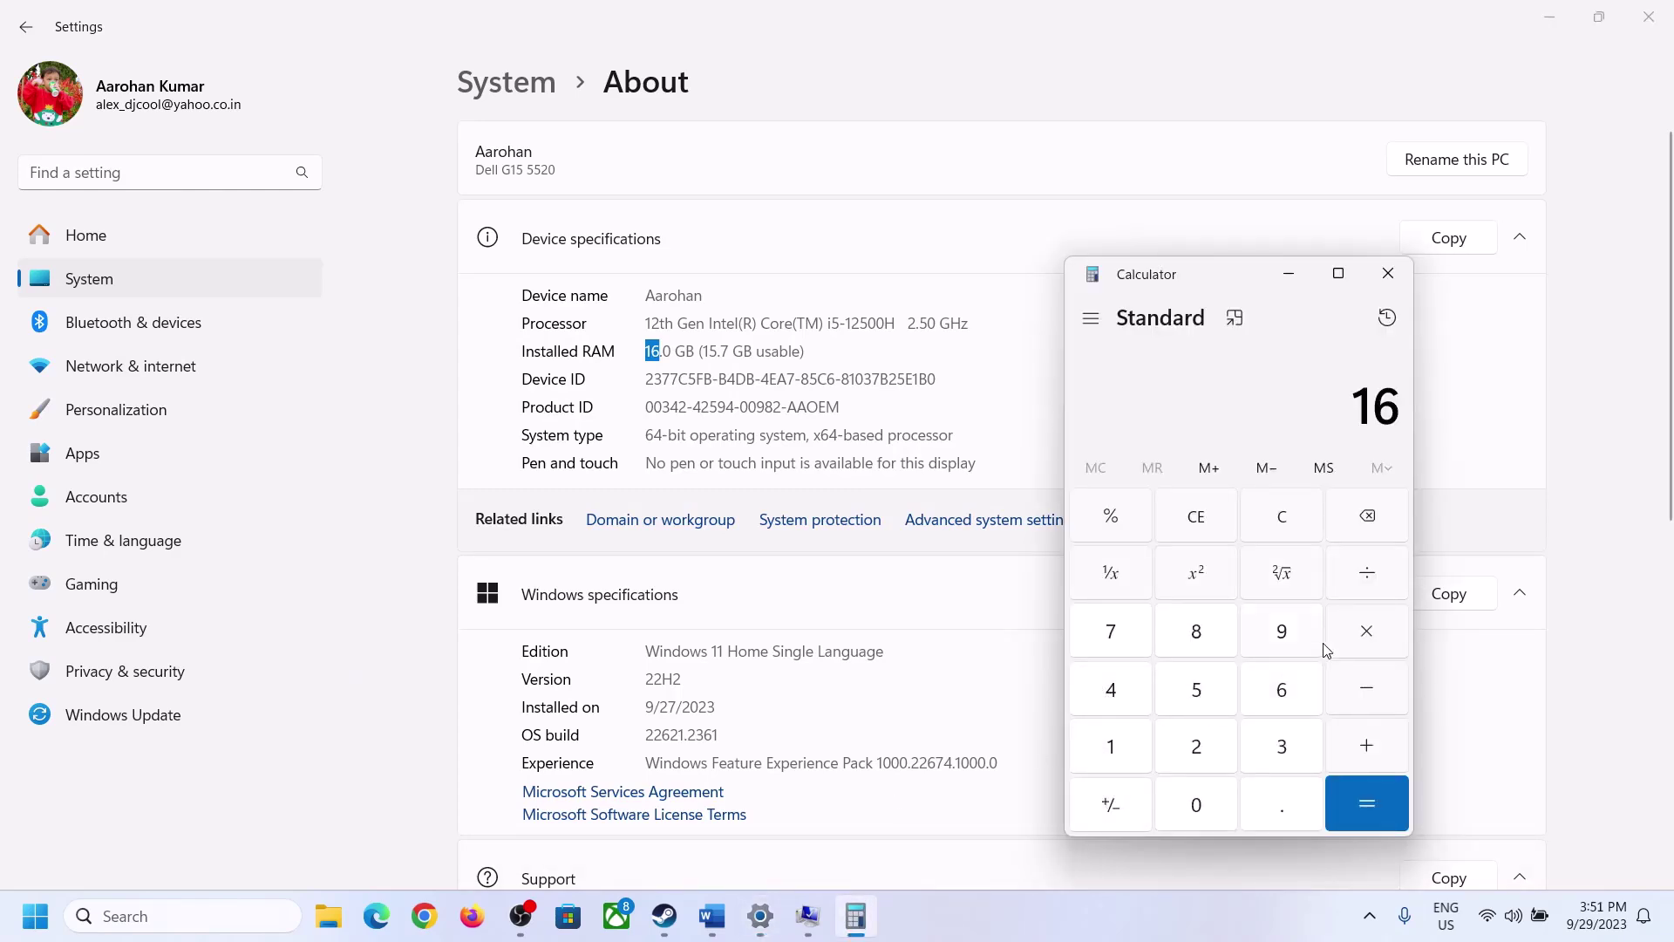
click(1357, 633)
click(1125, 737)
click(1180, 798)
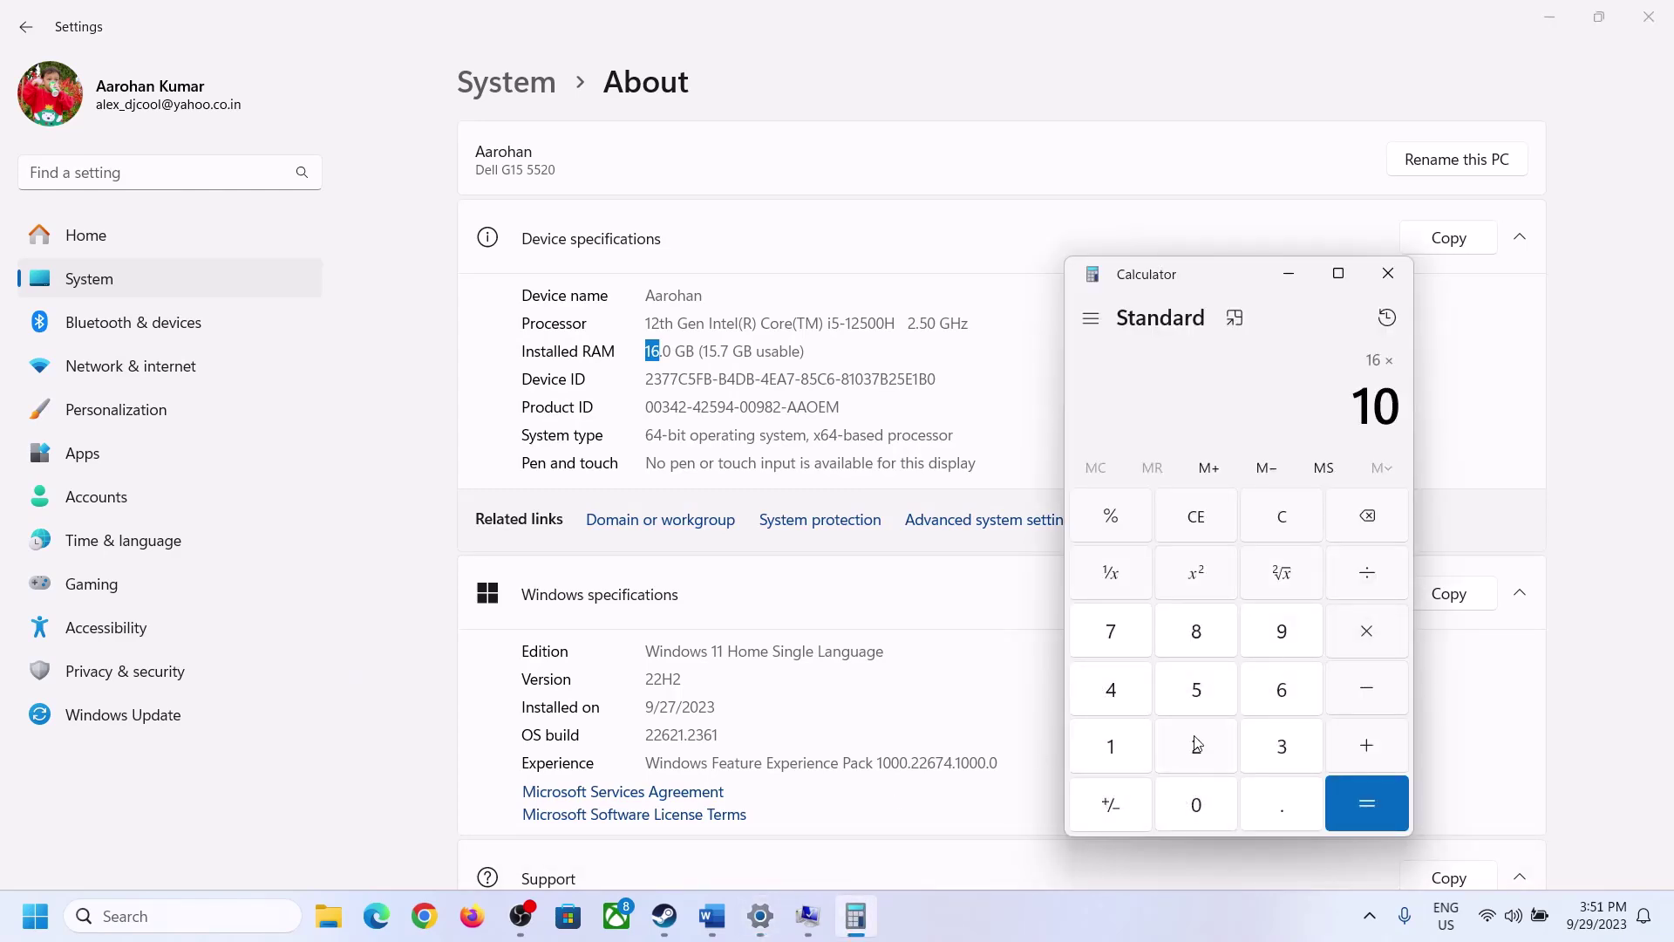
click(1195, 746)
click(1116, 697)
click(1353, 815)
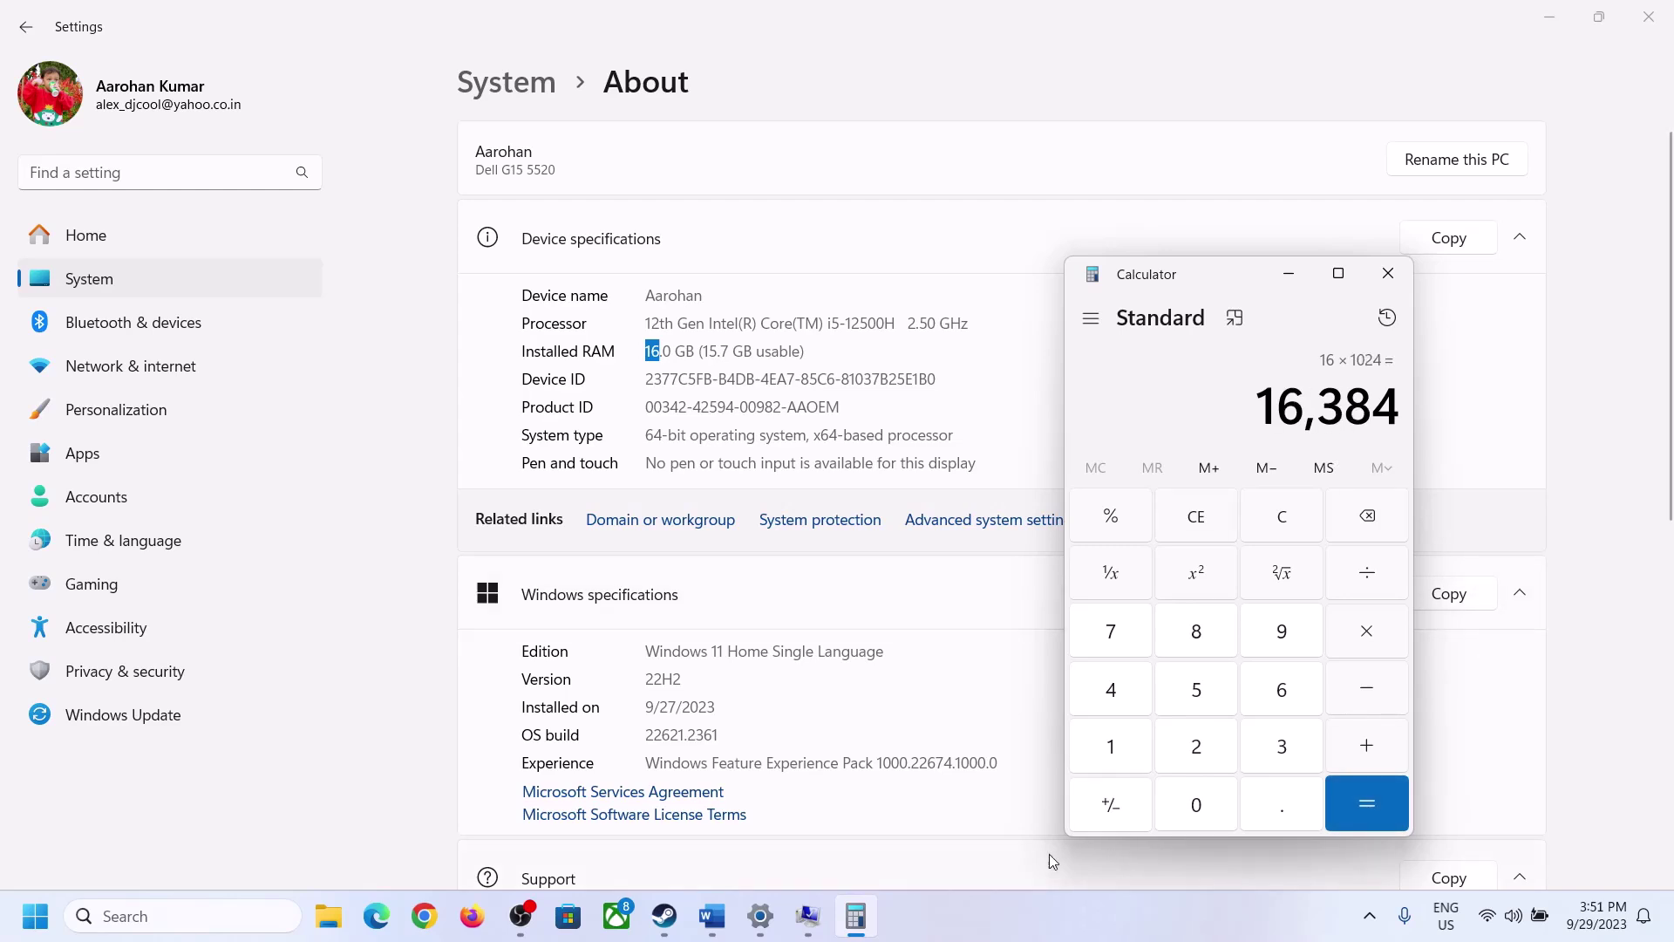
Following the document's maximum size rule, multiply the RAM amount in megabytes by 3.
click(712, 915)
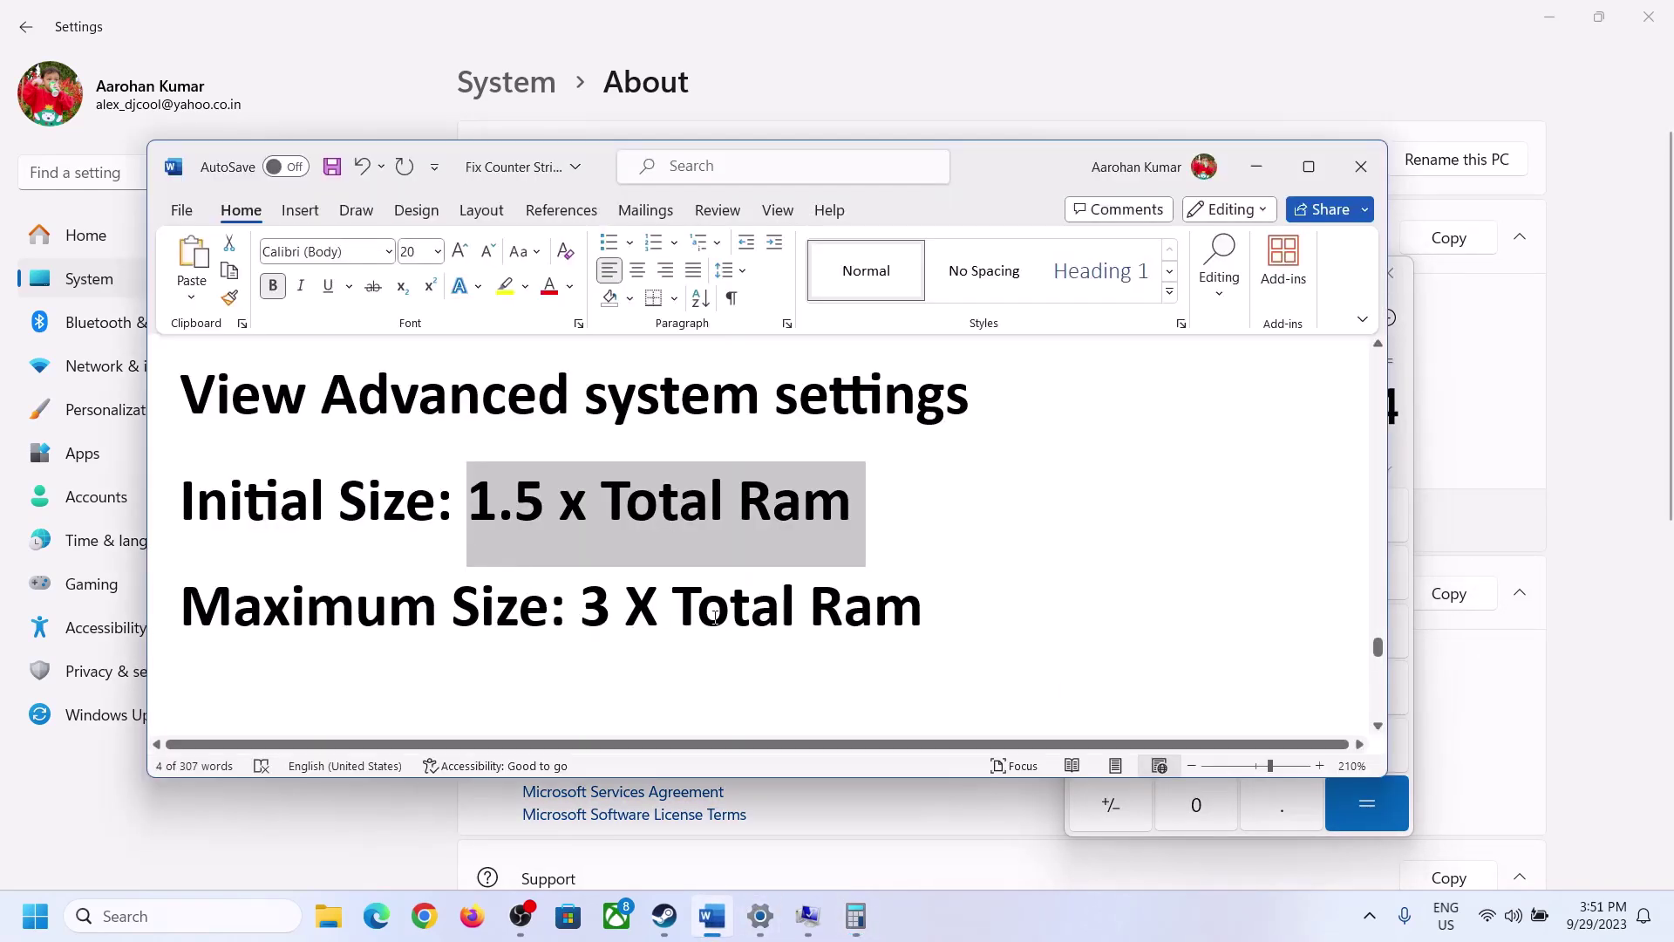
click(856, 915)
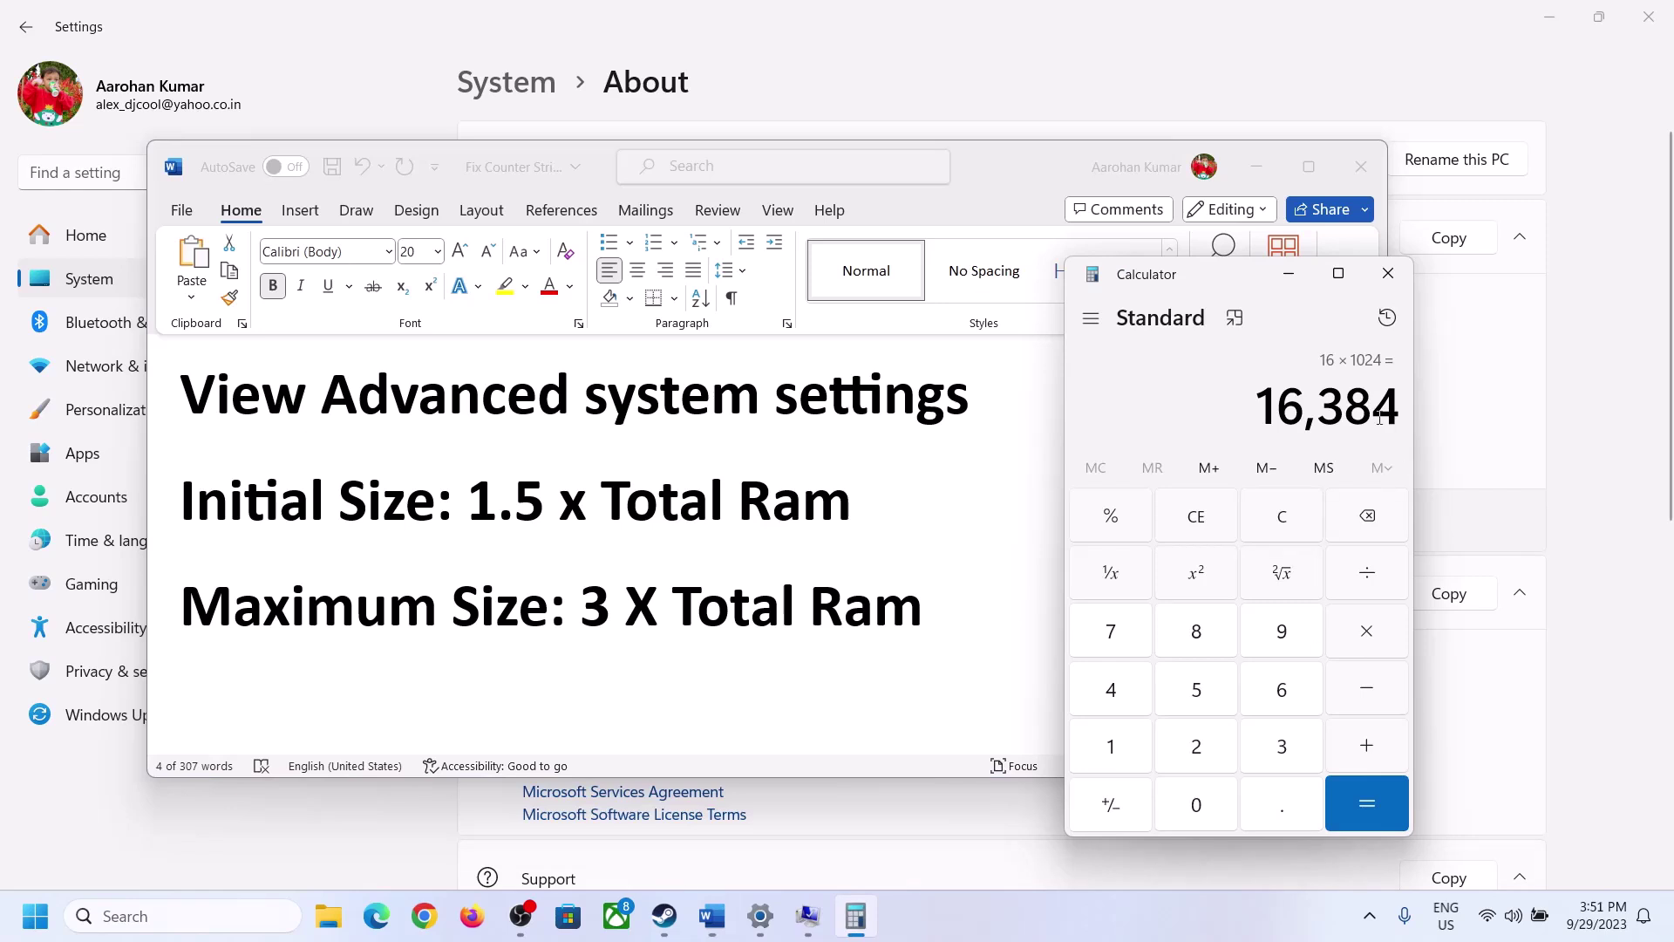
click(1366, 633)
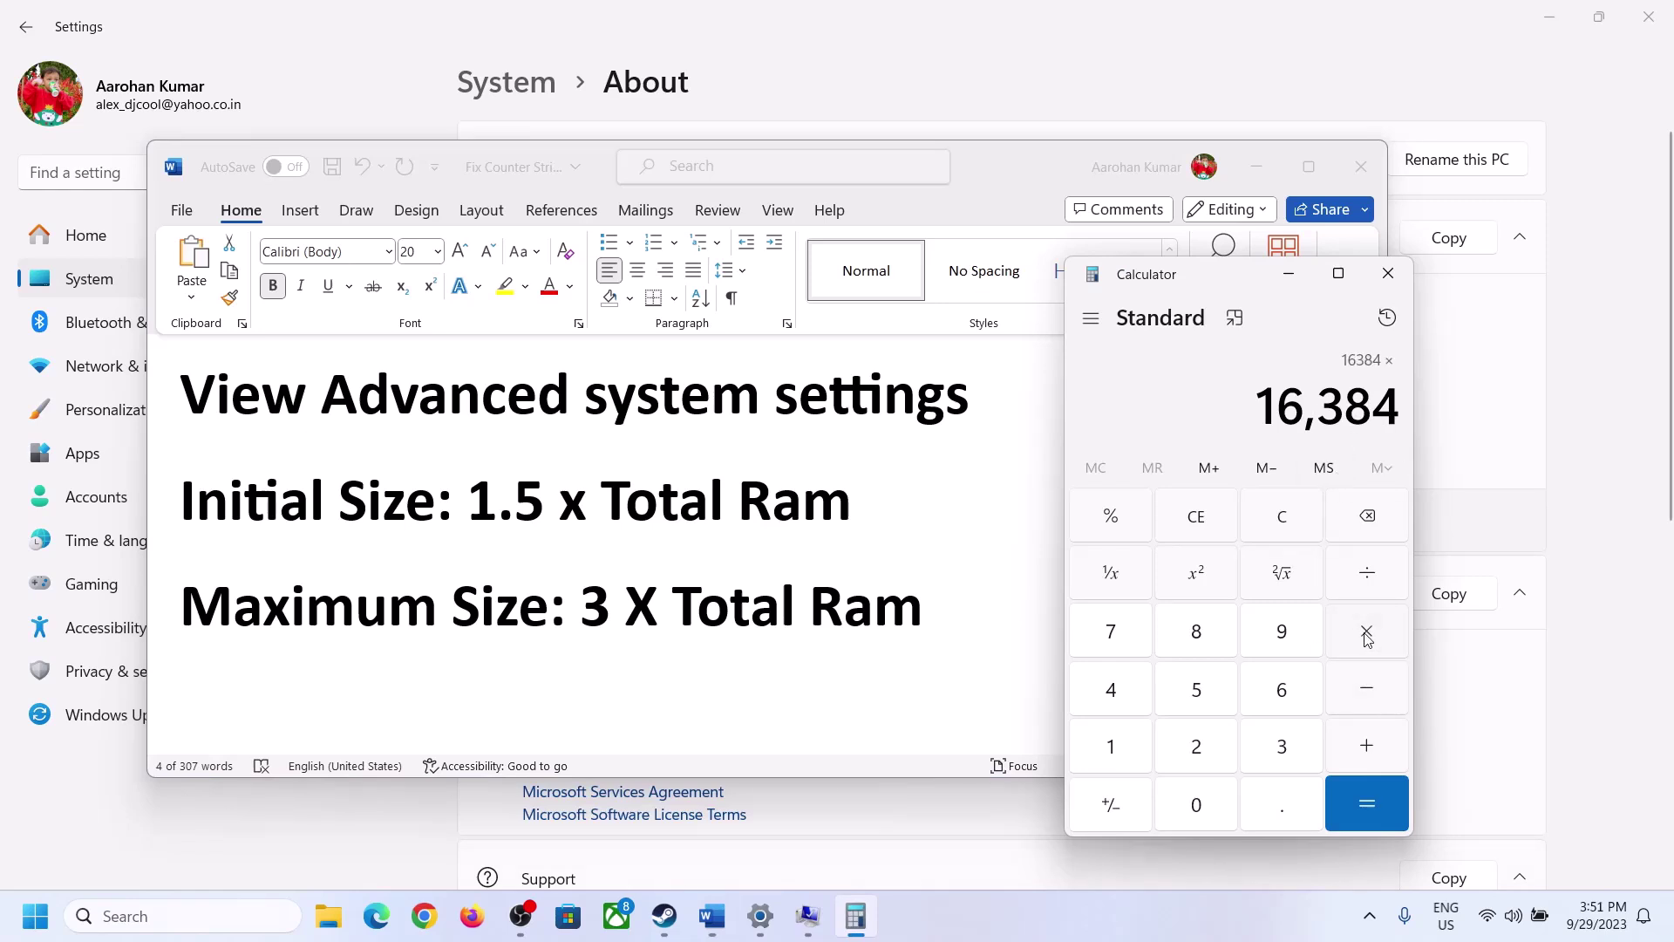
click(1258, 750)
click(1393, 808)
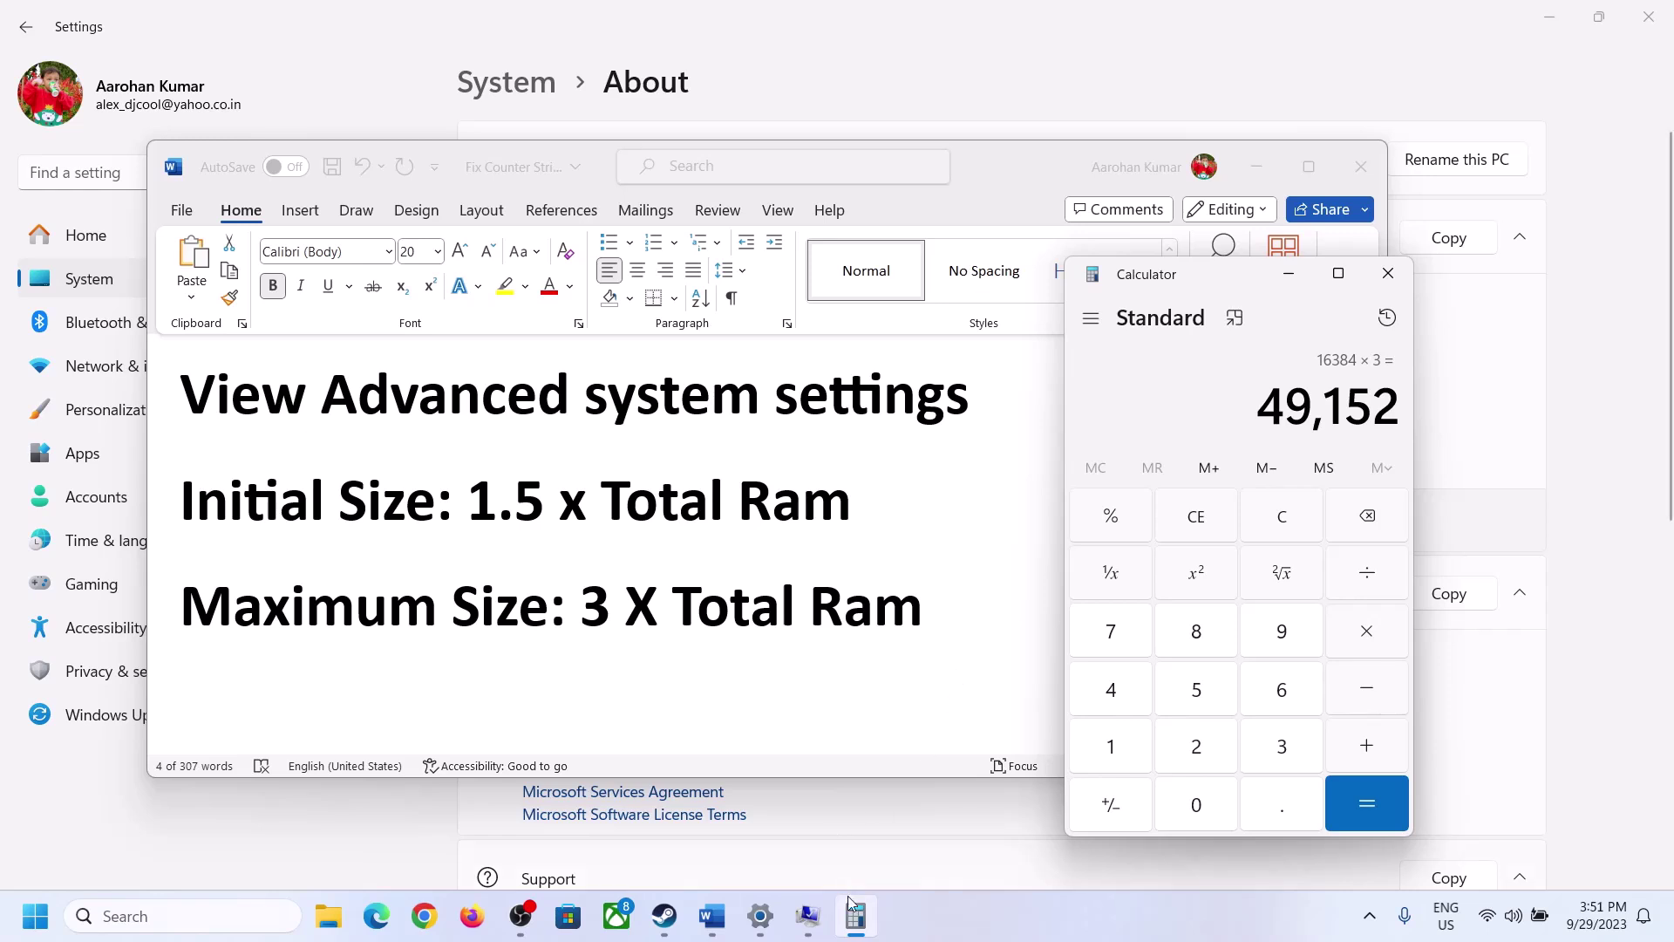
Set the maximum paging file size to 49152 MB and assign the custom sizes to the C: drive.
click(807, 916)
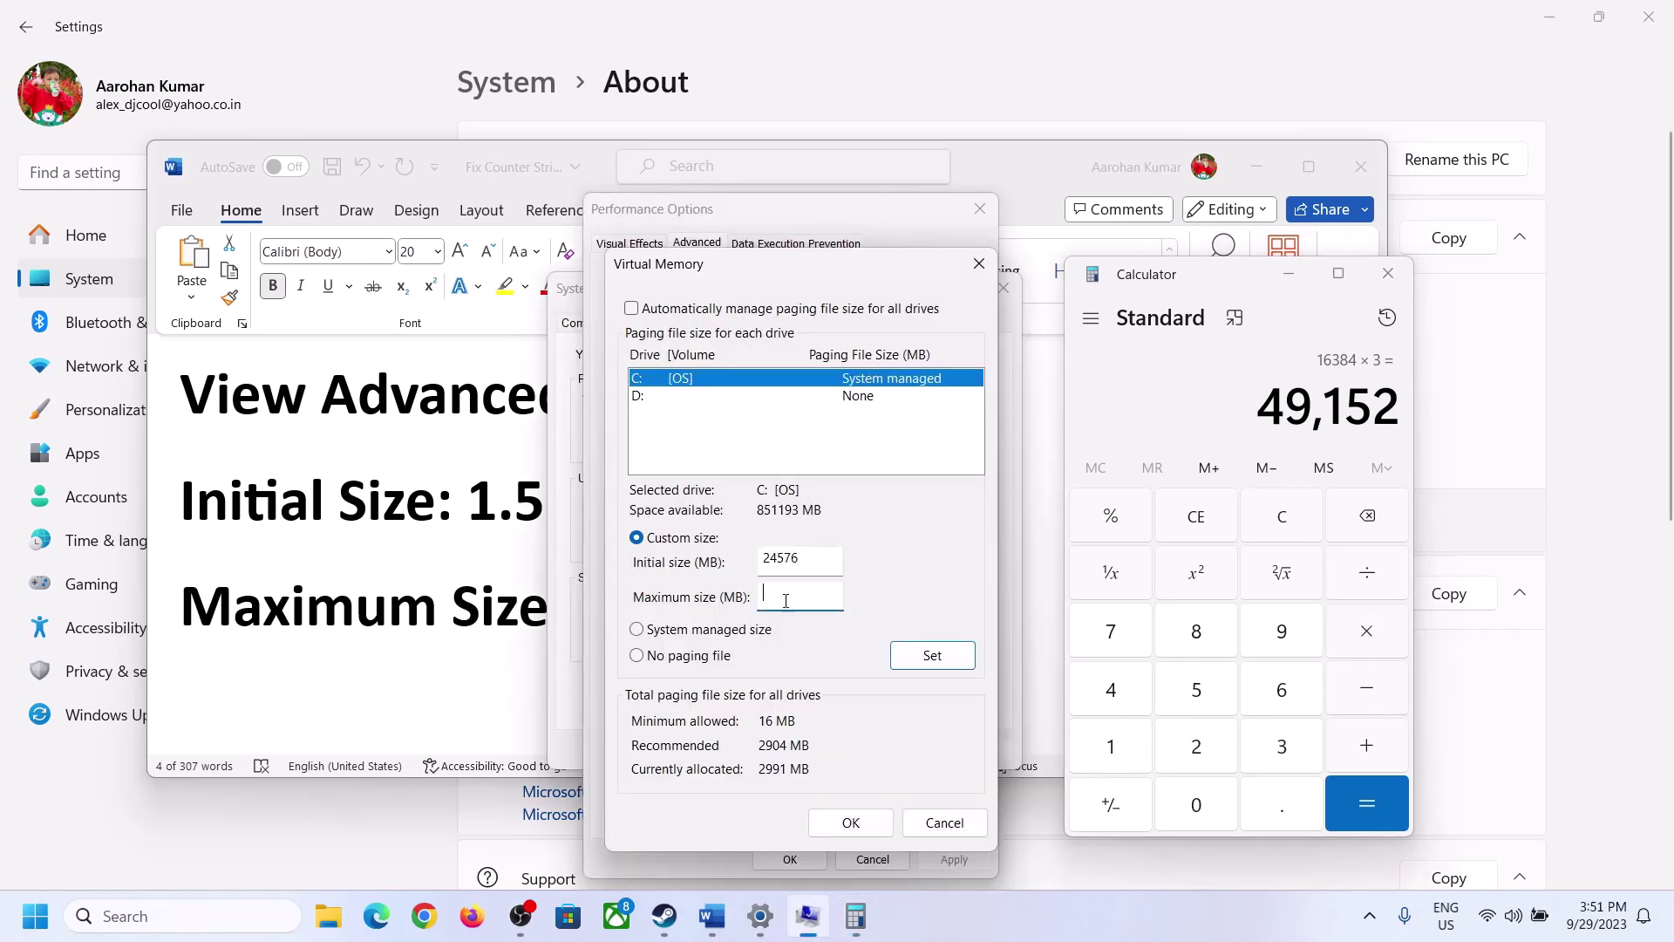
text(49)
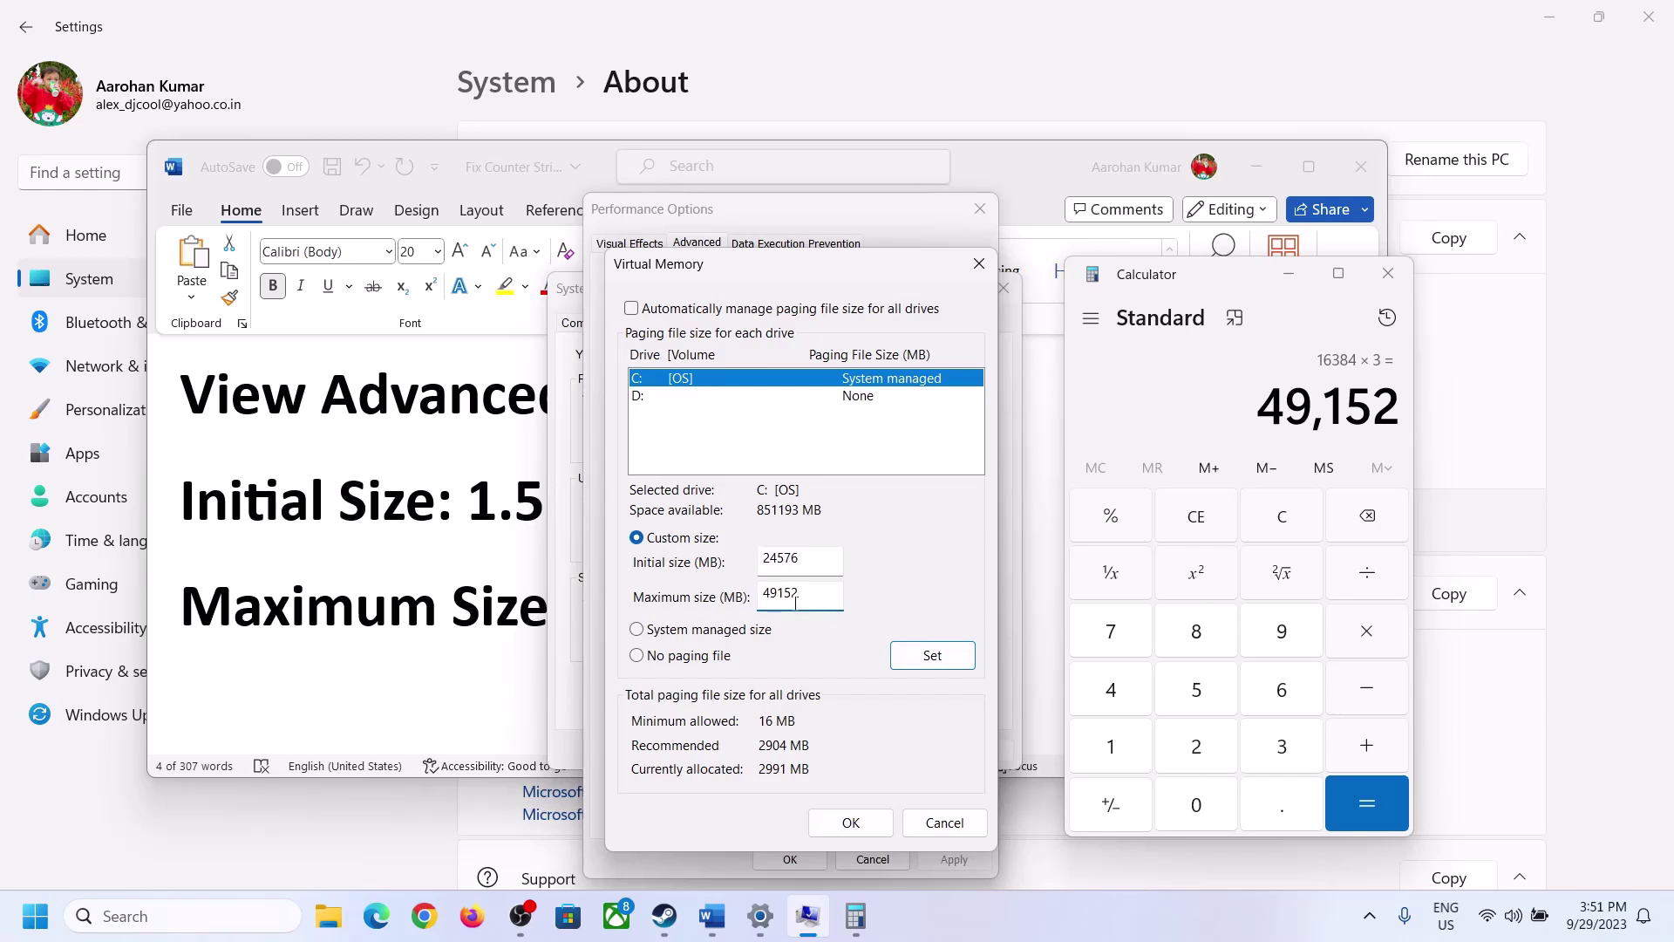
text(152)
click(932, 660)
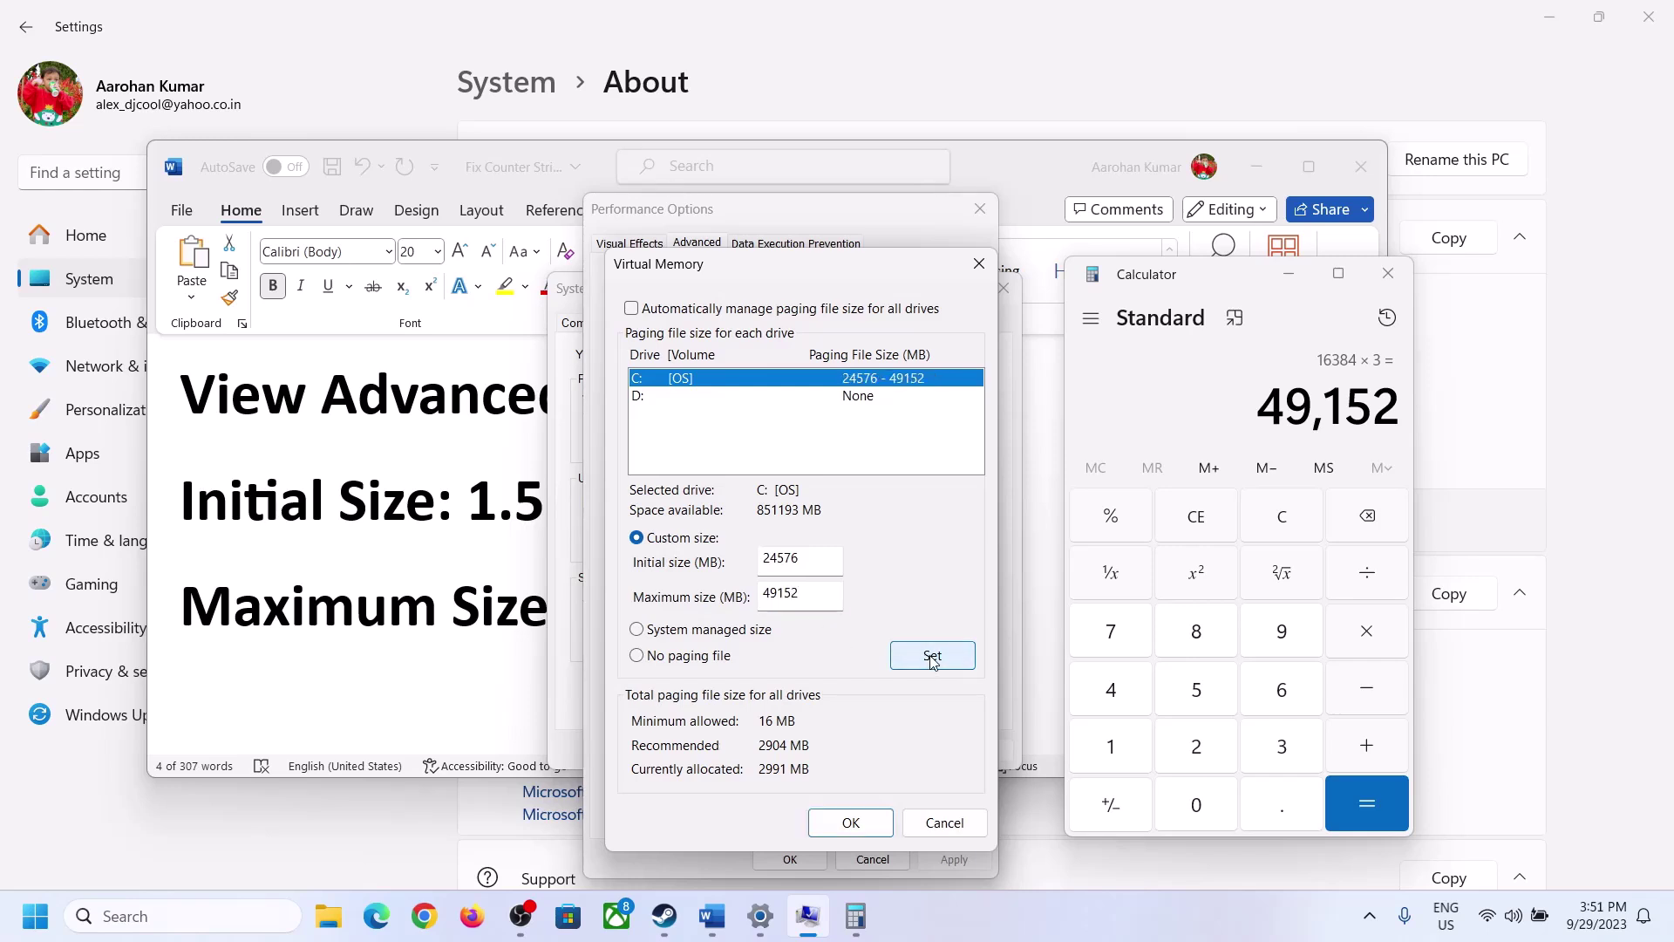
Confirm the virtual memory, performance and system property changes, and dismiss the restart prompt without restarting.
click(858, 825)
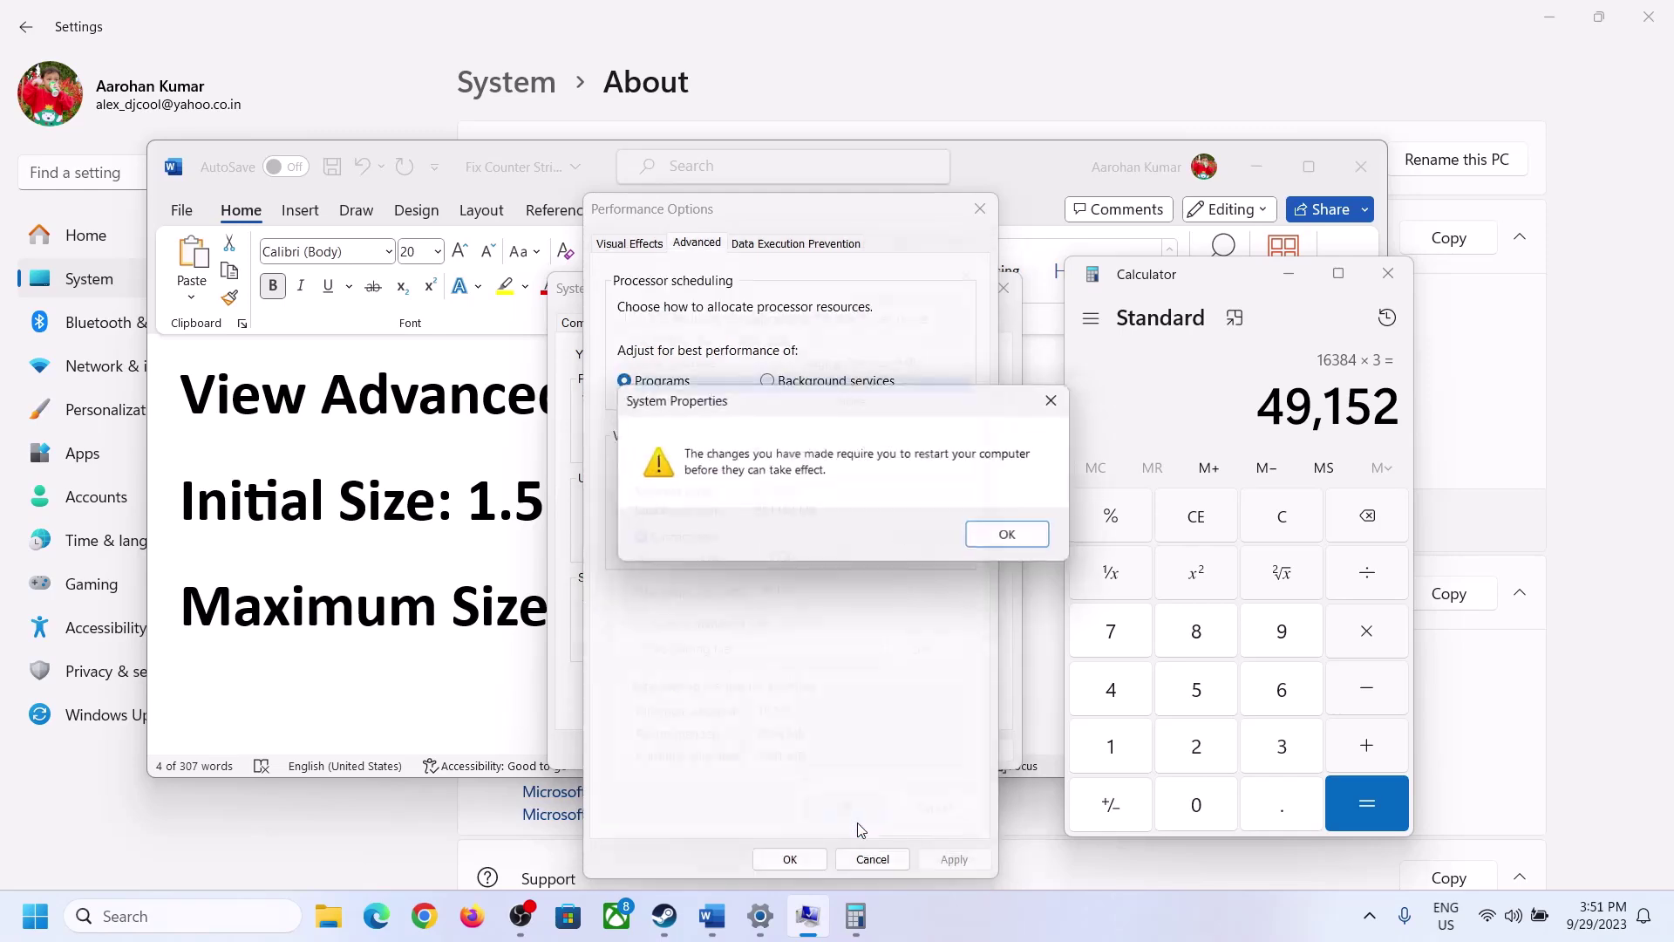
click(1034, 536)
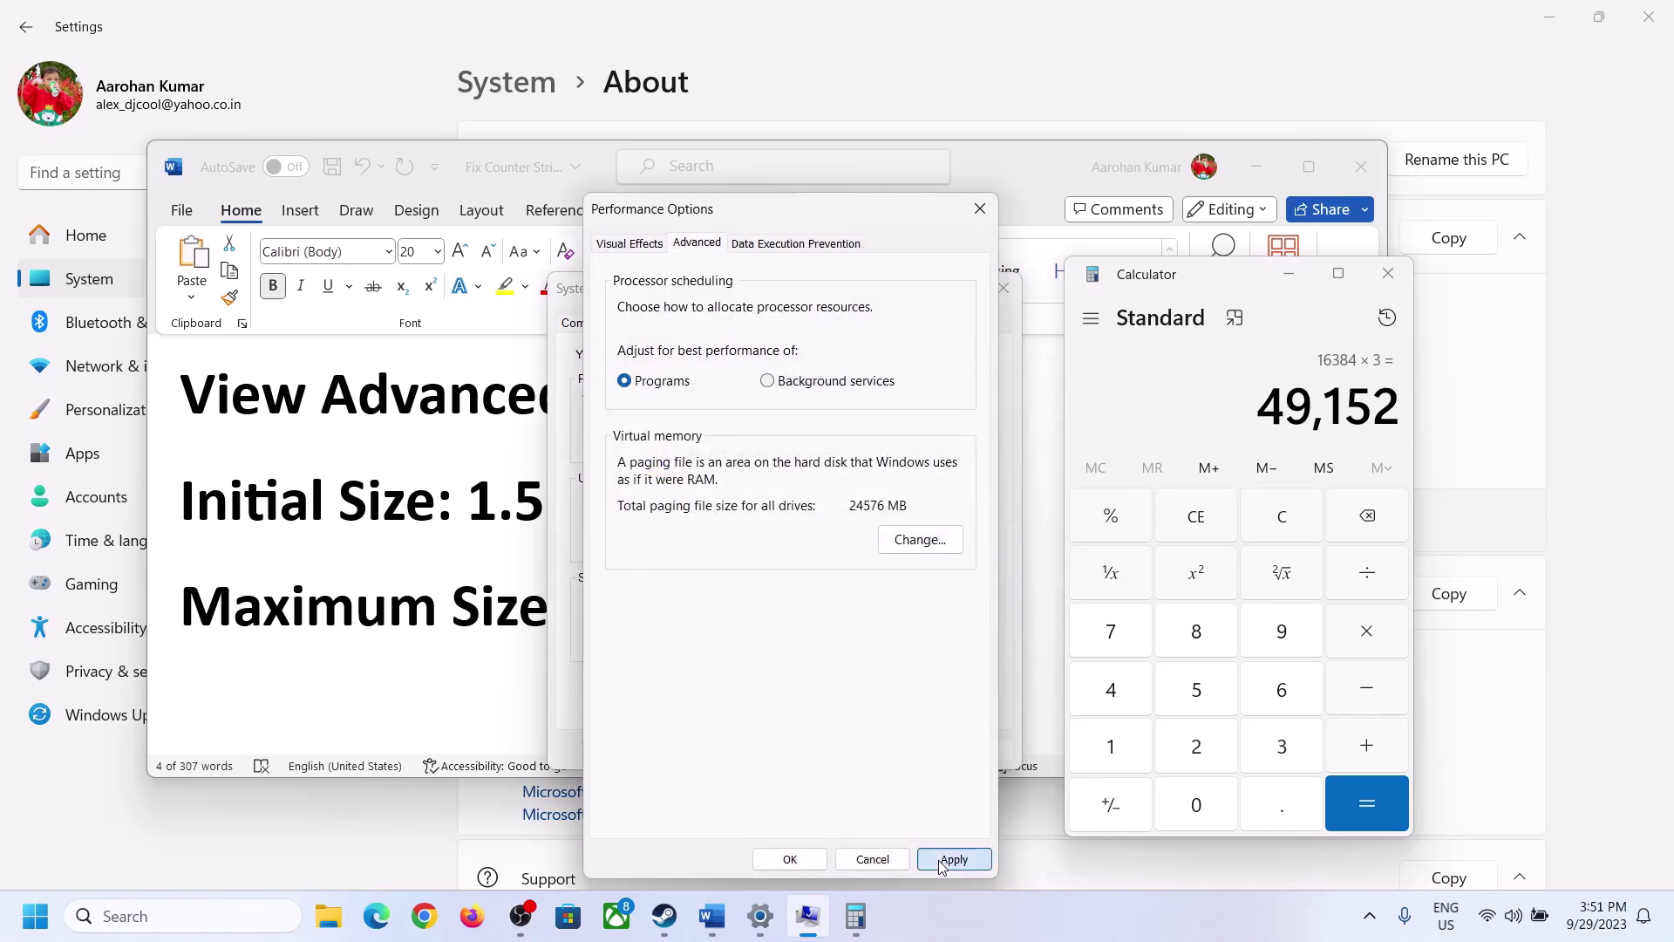
click(792, 860)
click(794, 748)
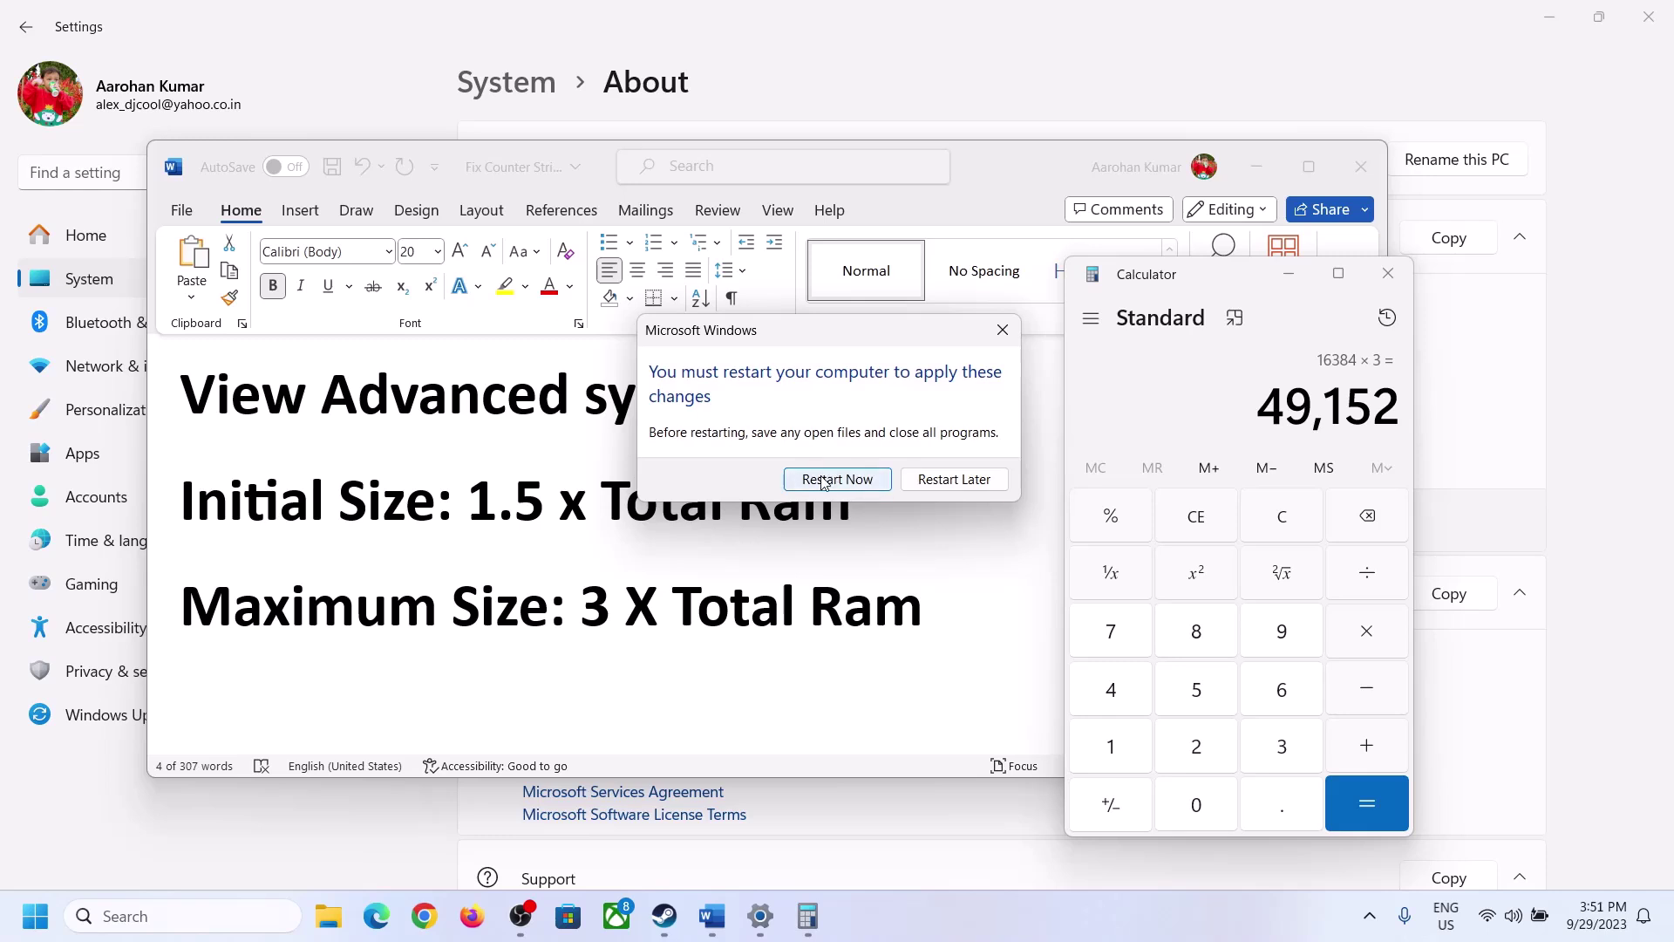
click(1000, 323)
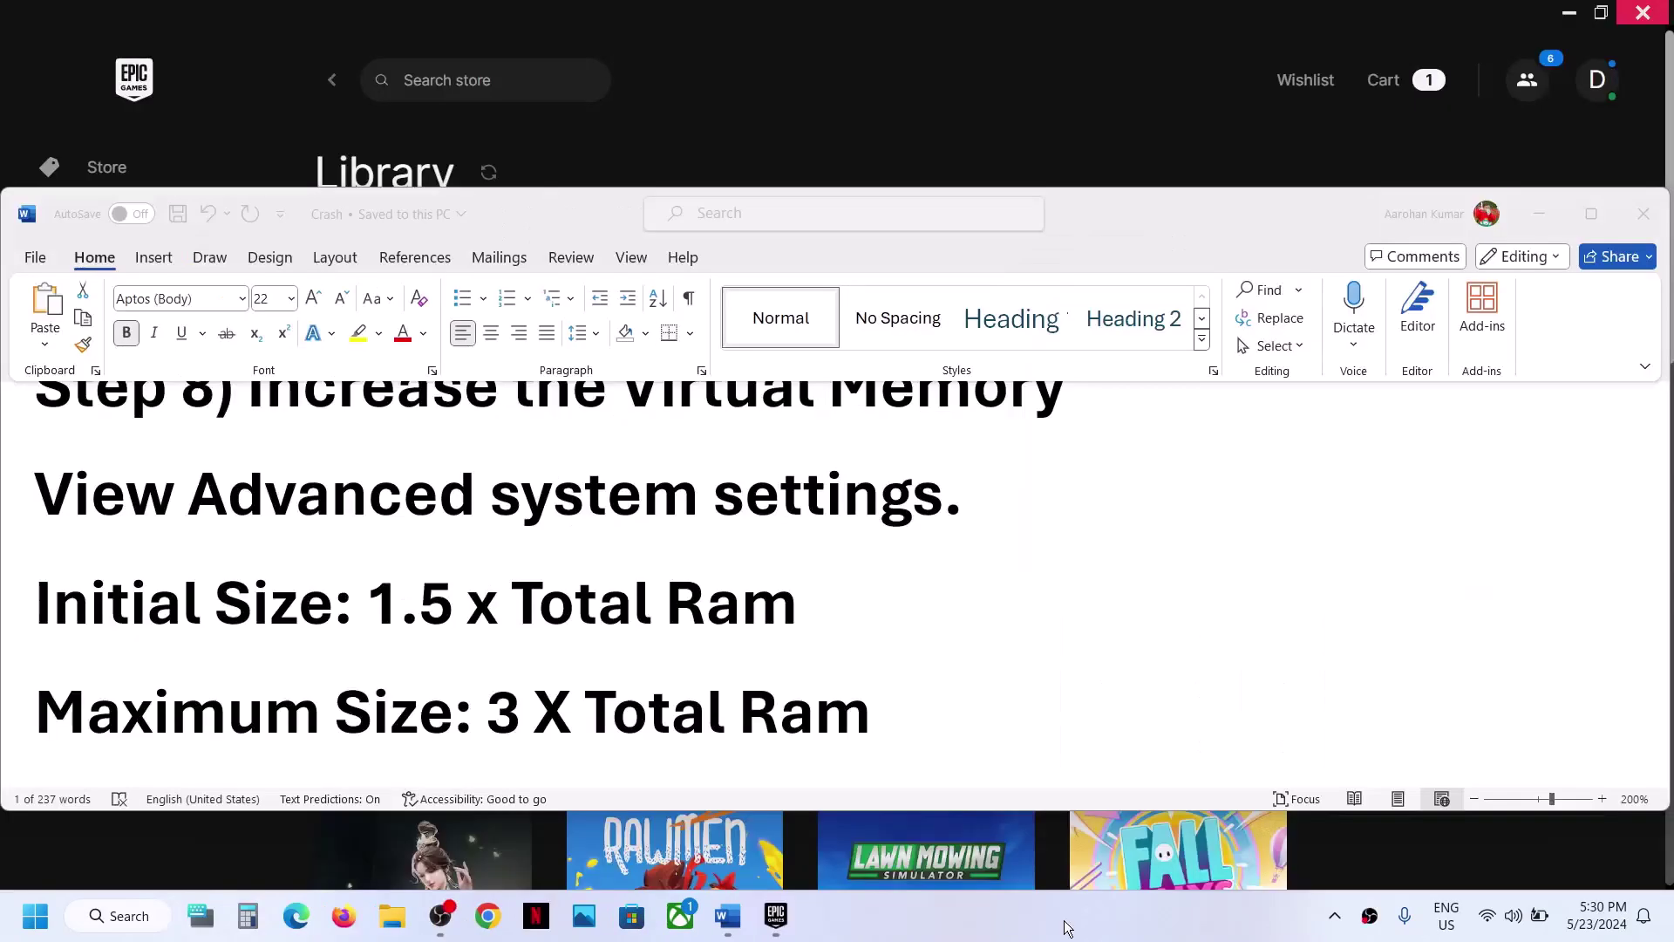
Maximize the Crash document and highlight Step 9's advice on disconnecting multiple monitors, turning off lighting software and closing third-party services.
scroll(807, 678, down, 5)
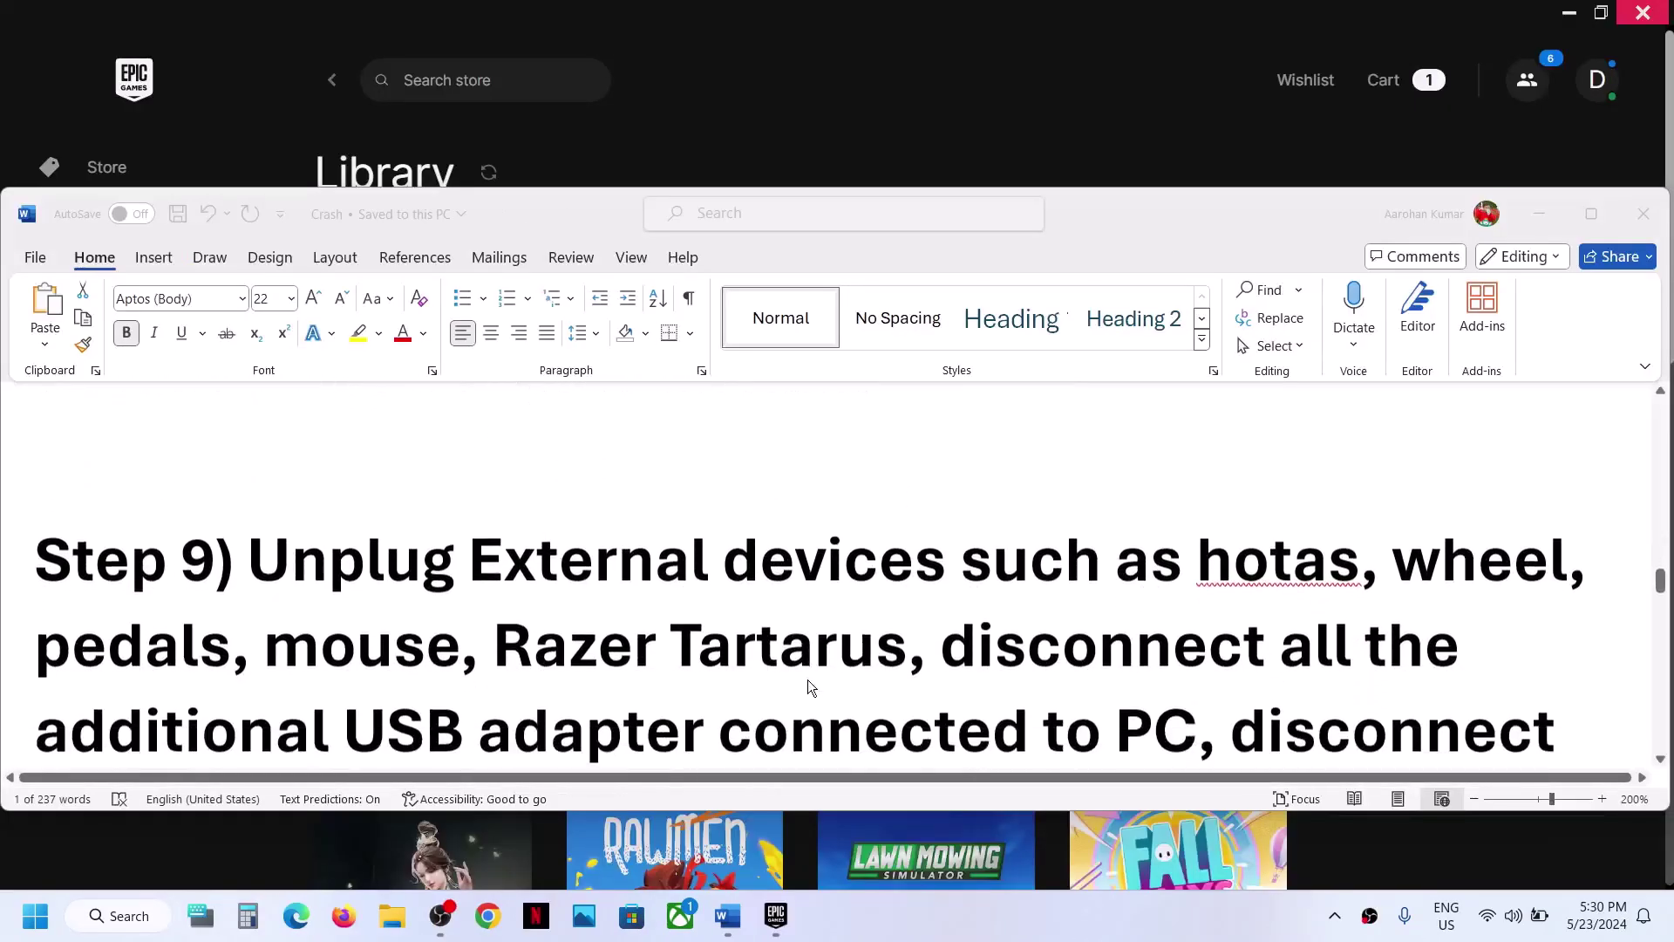
click(255, 582)
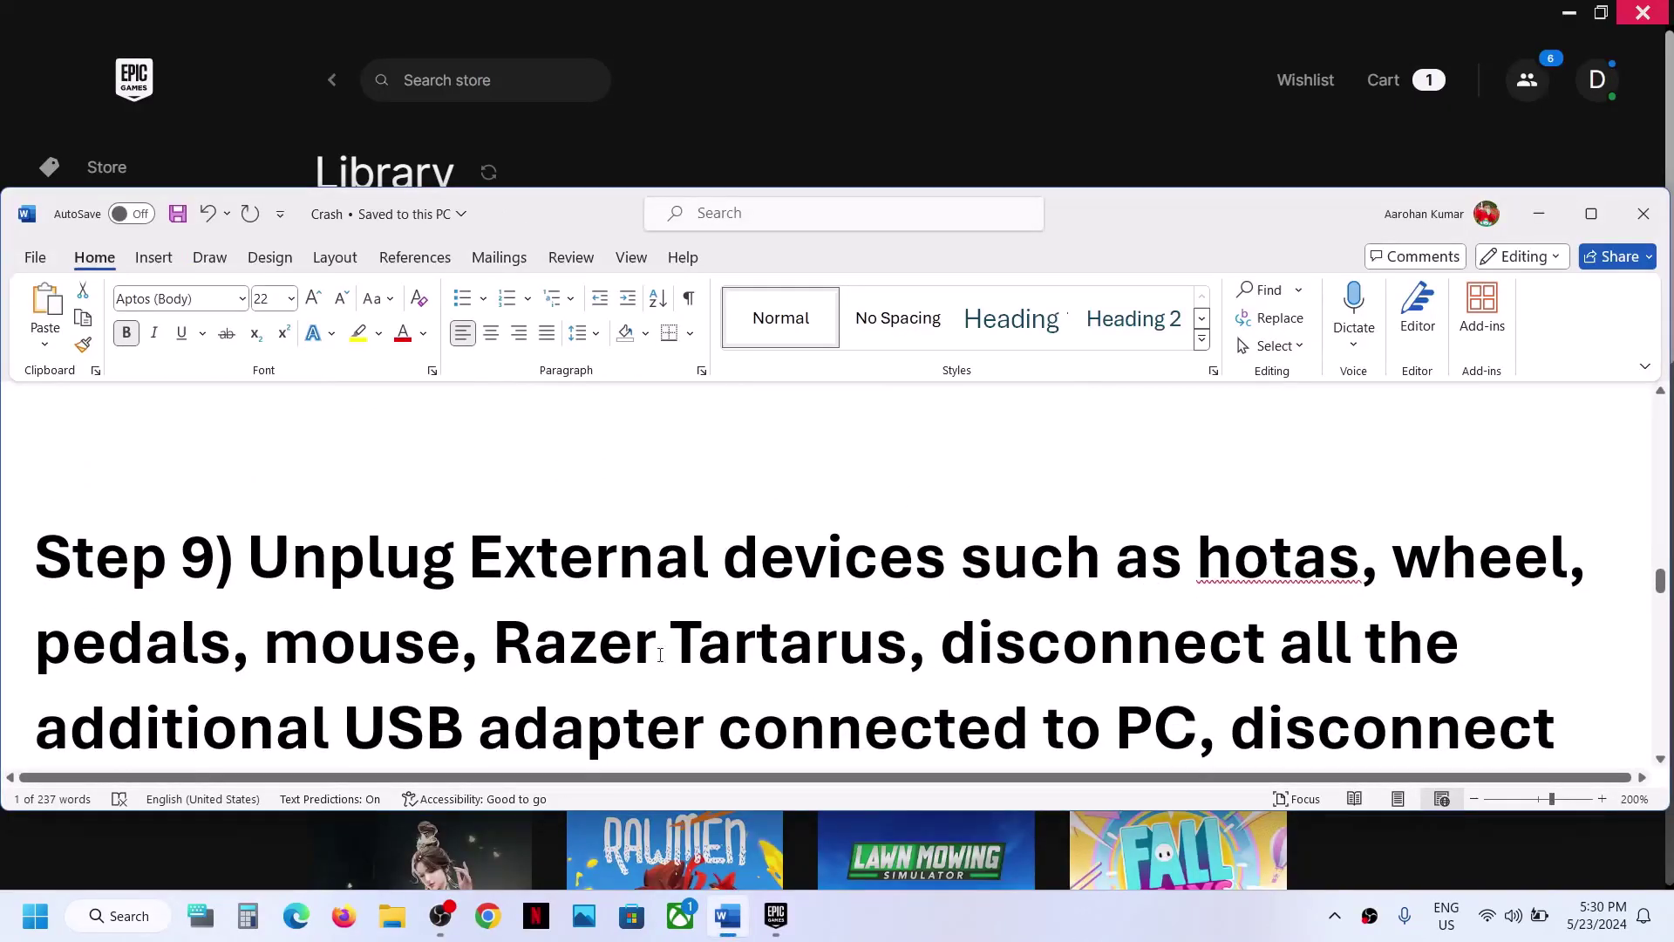
click(1591, 214)
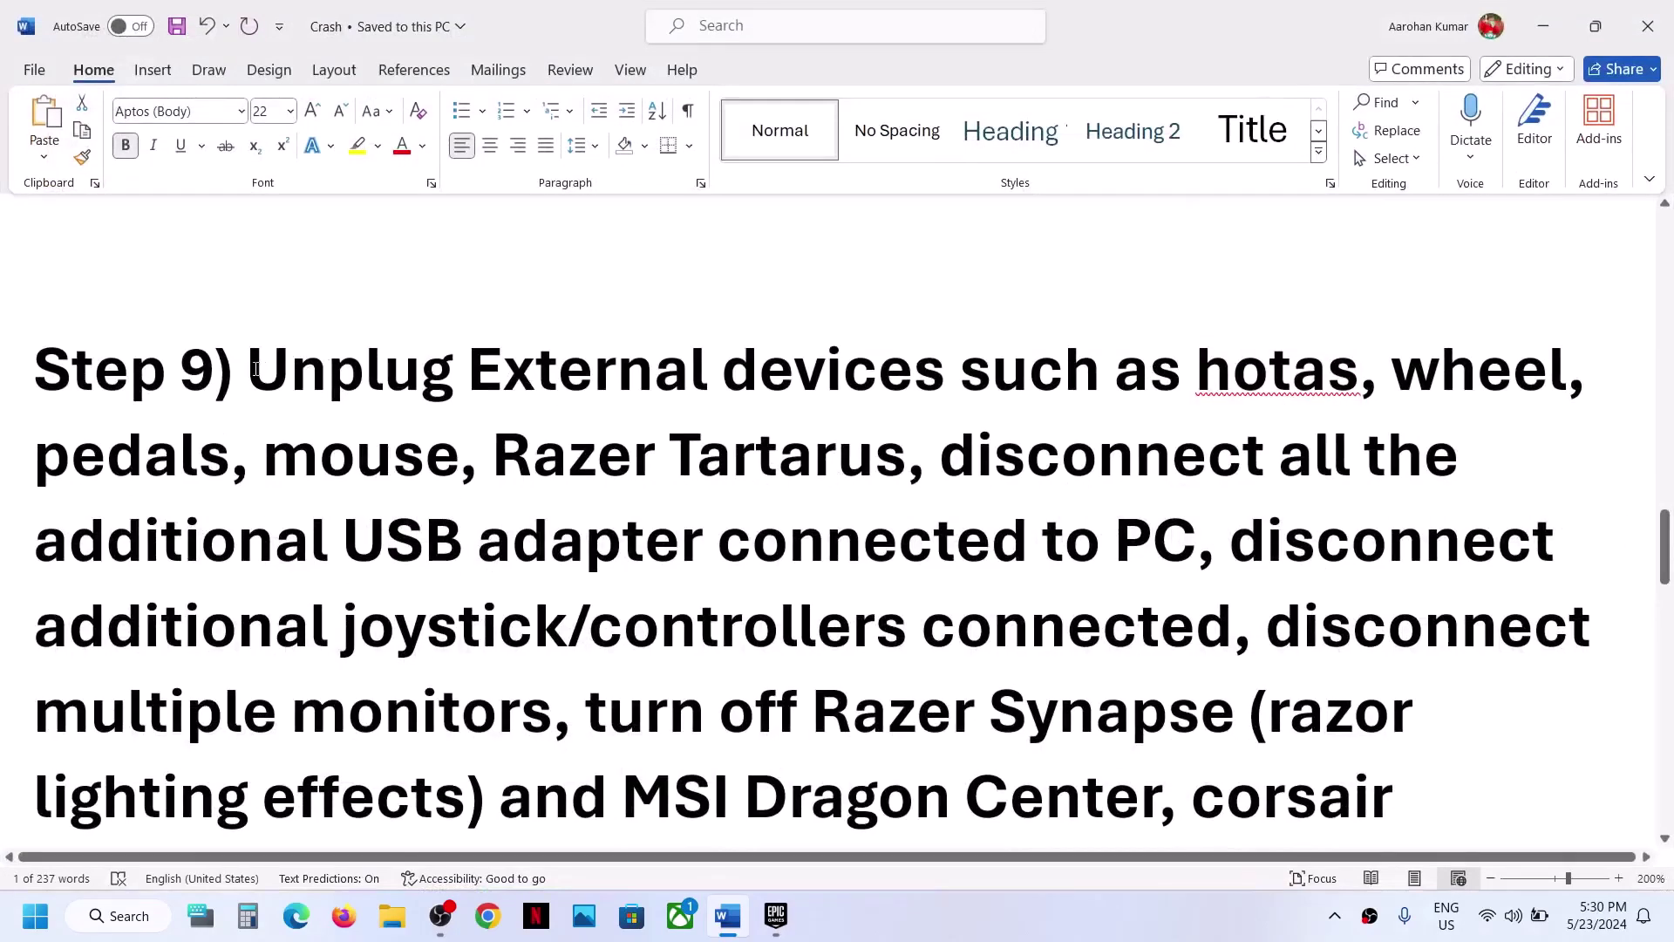
drag(255, 369, 552, 710)
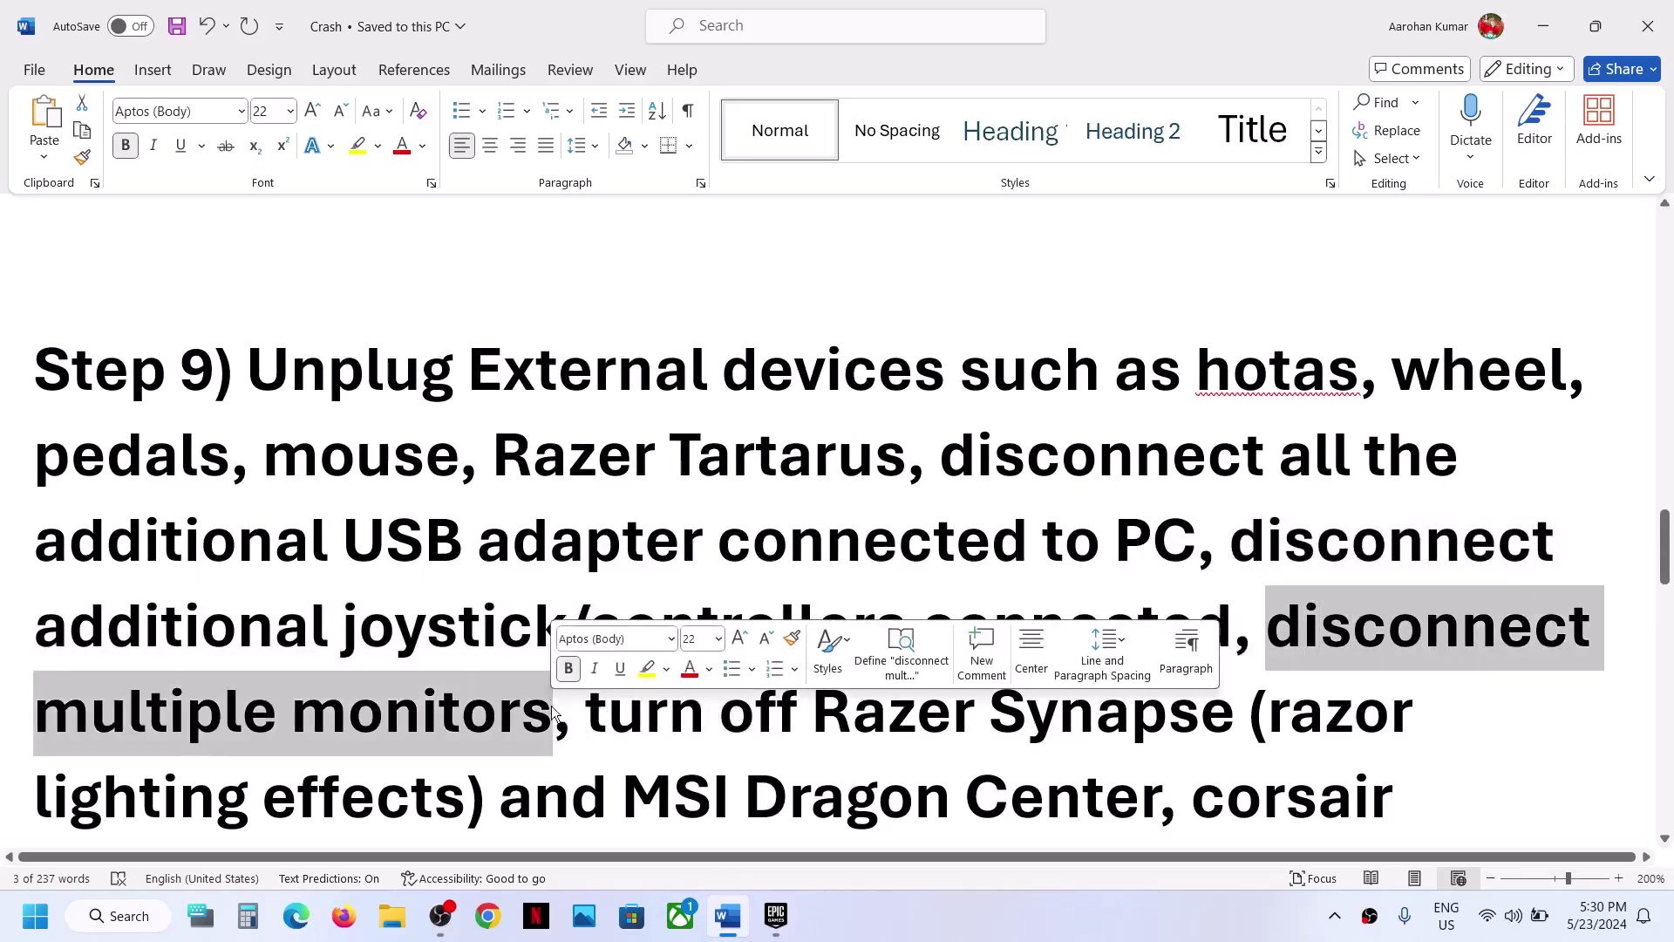
scroll(608, 706, down, 3)
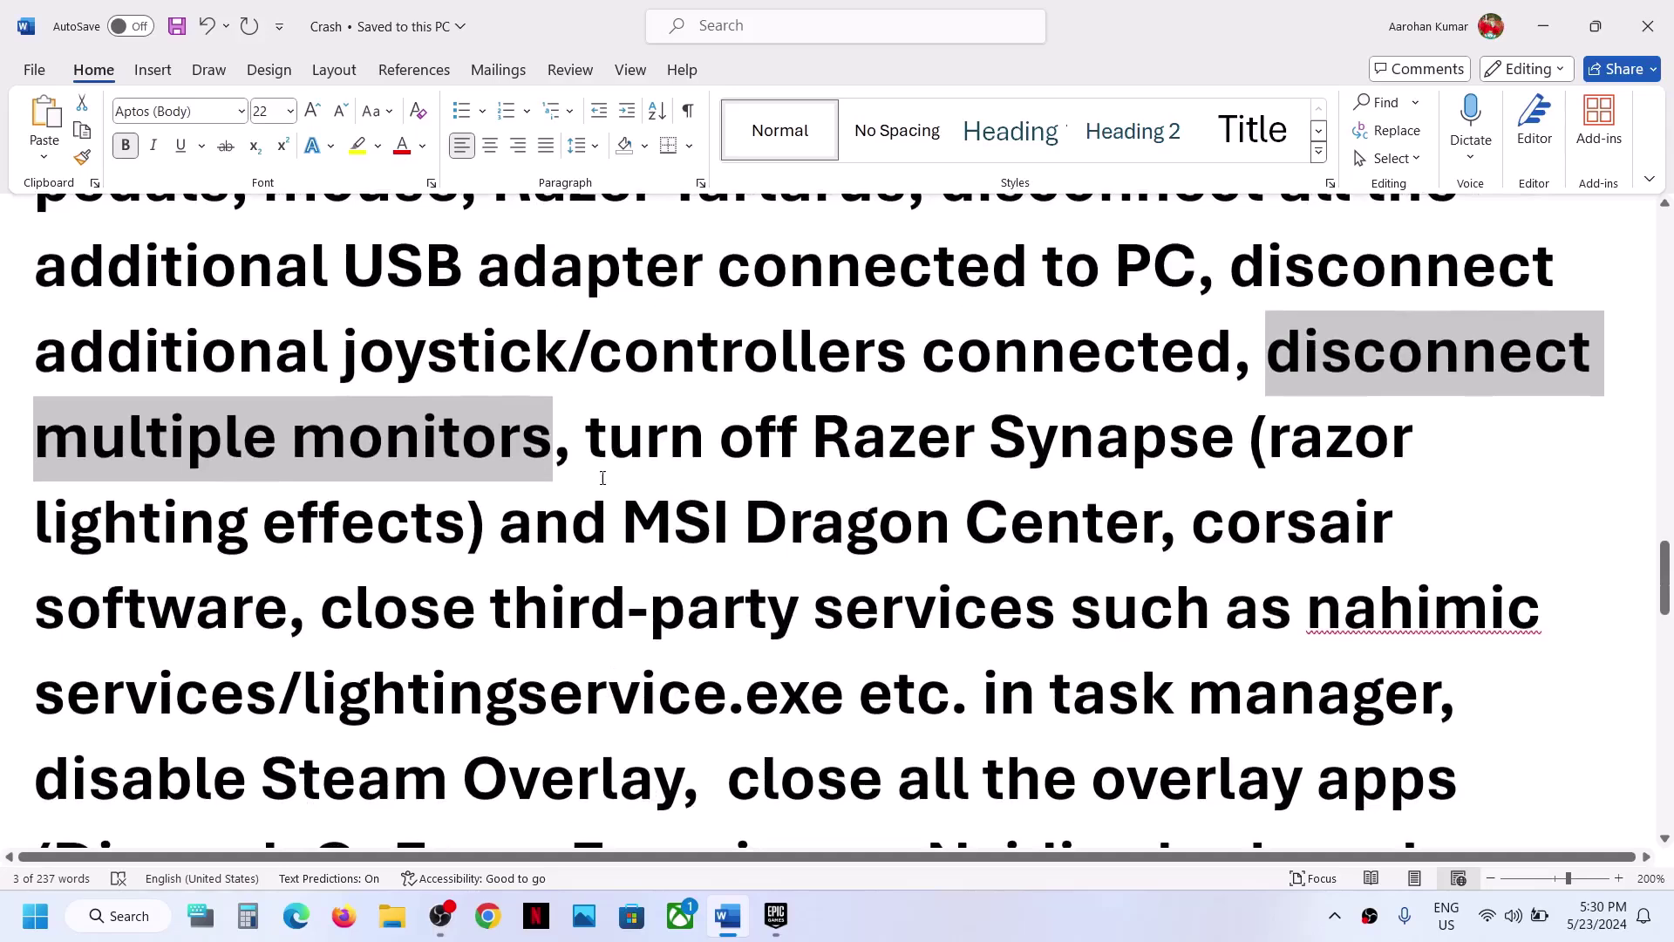
drag(591, 439, 1253, 708)
scroll(342, 564, down, 3)
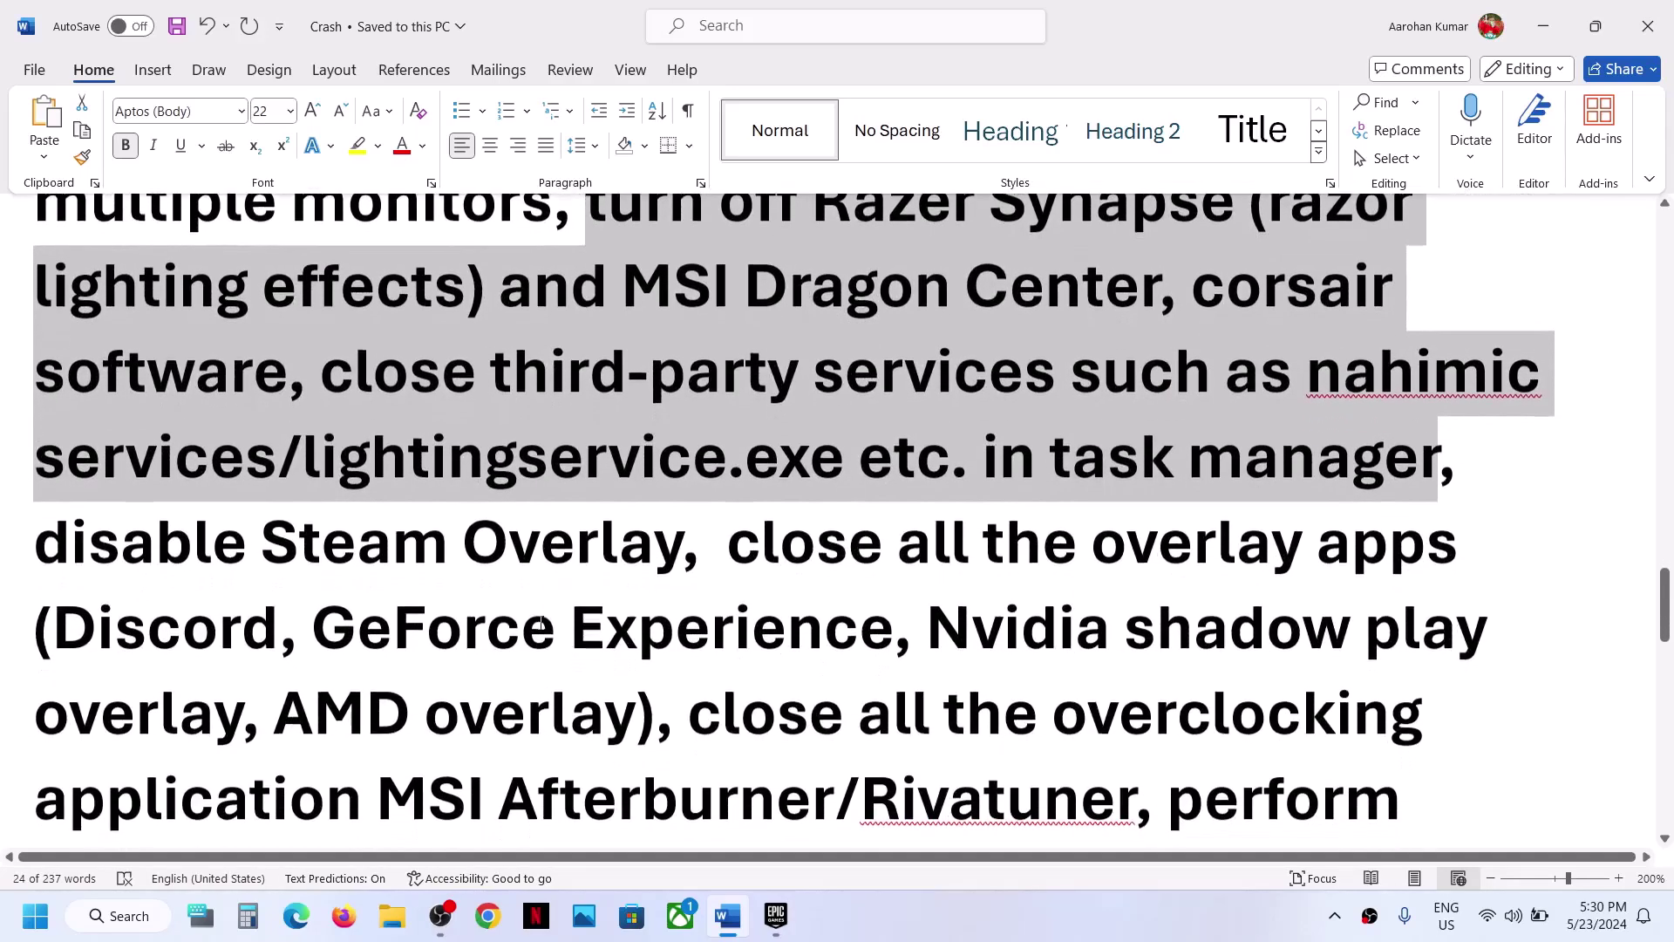
Delete the word "Steam" from "disable Steam Overlay" in Step 9 and highlight "close all the overlay apps".
double_click(342, 564)
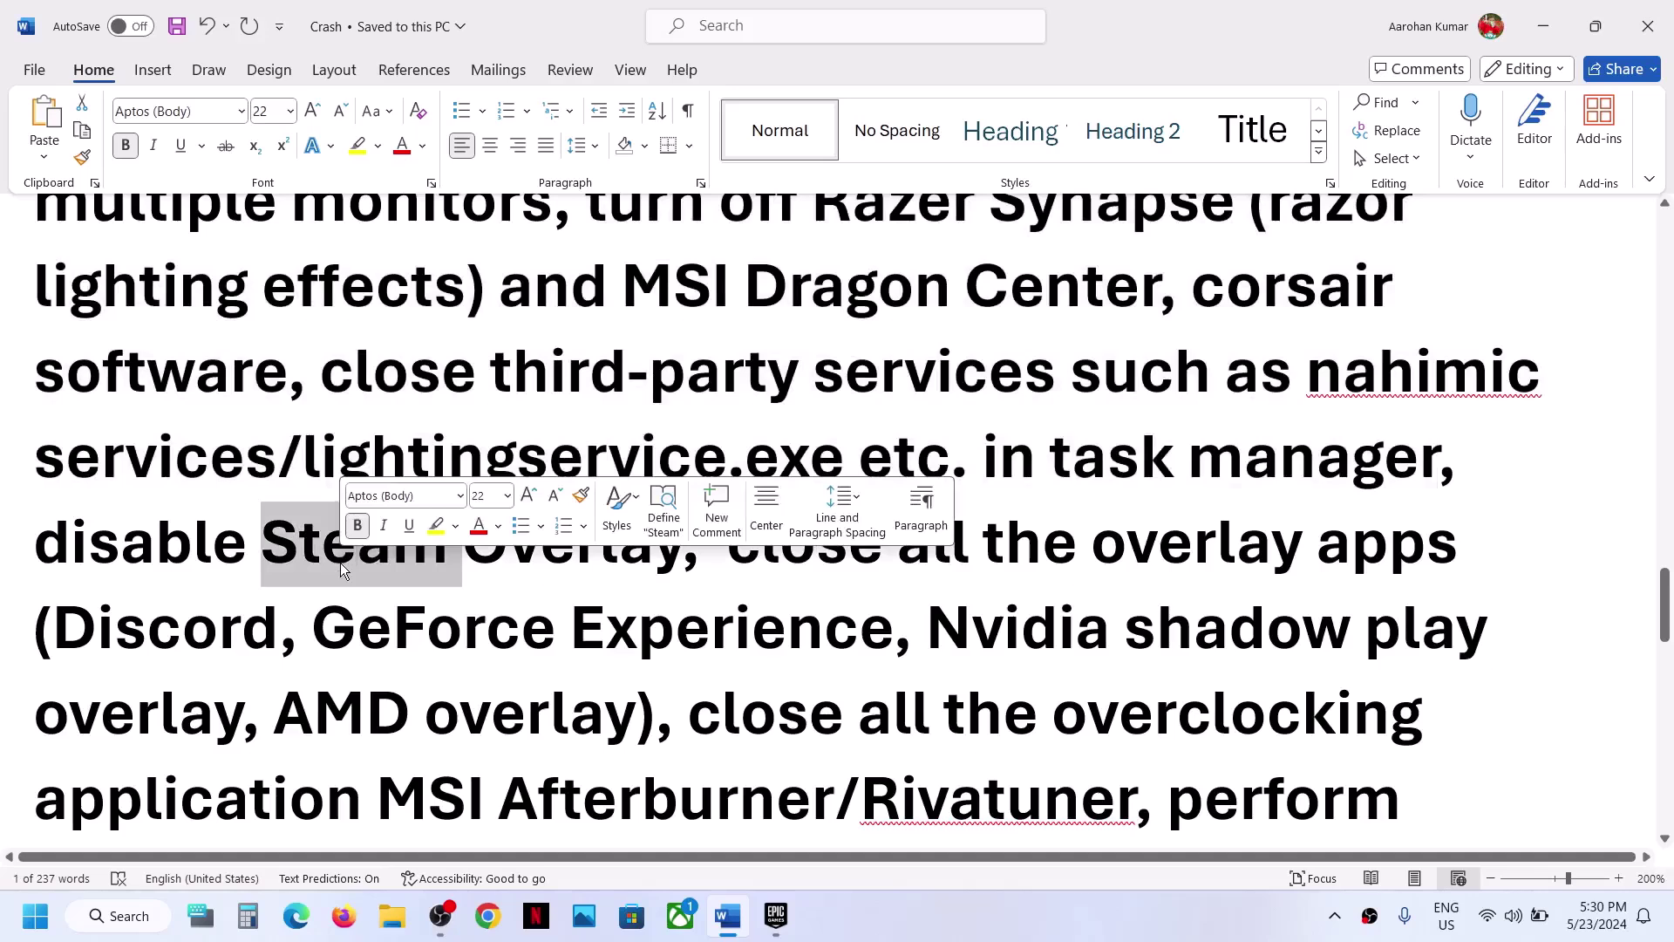
key(BackSpace)
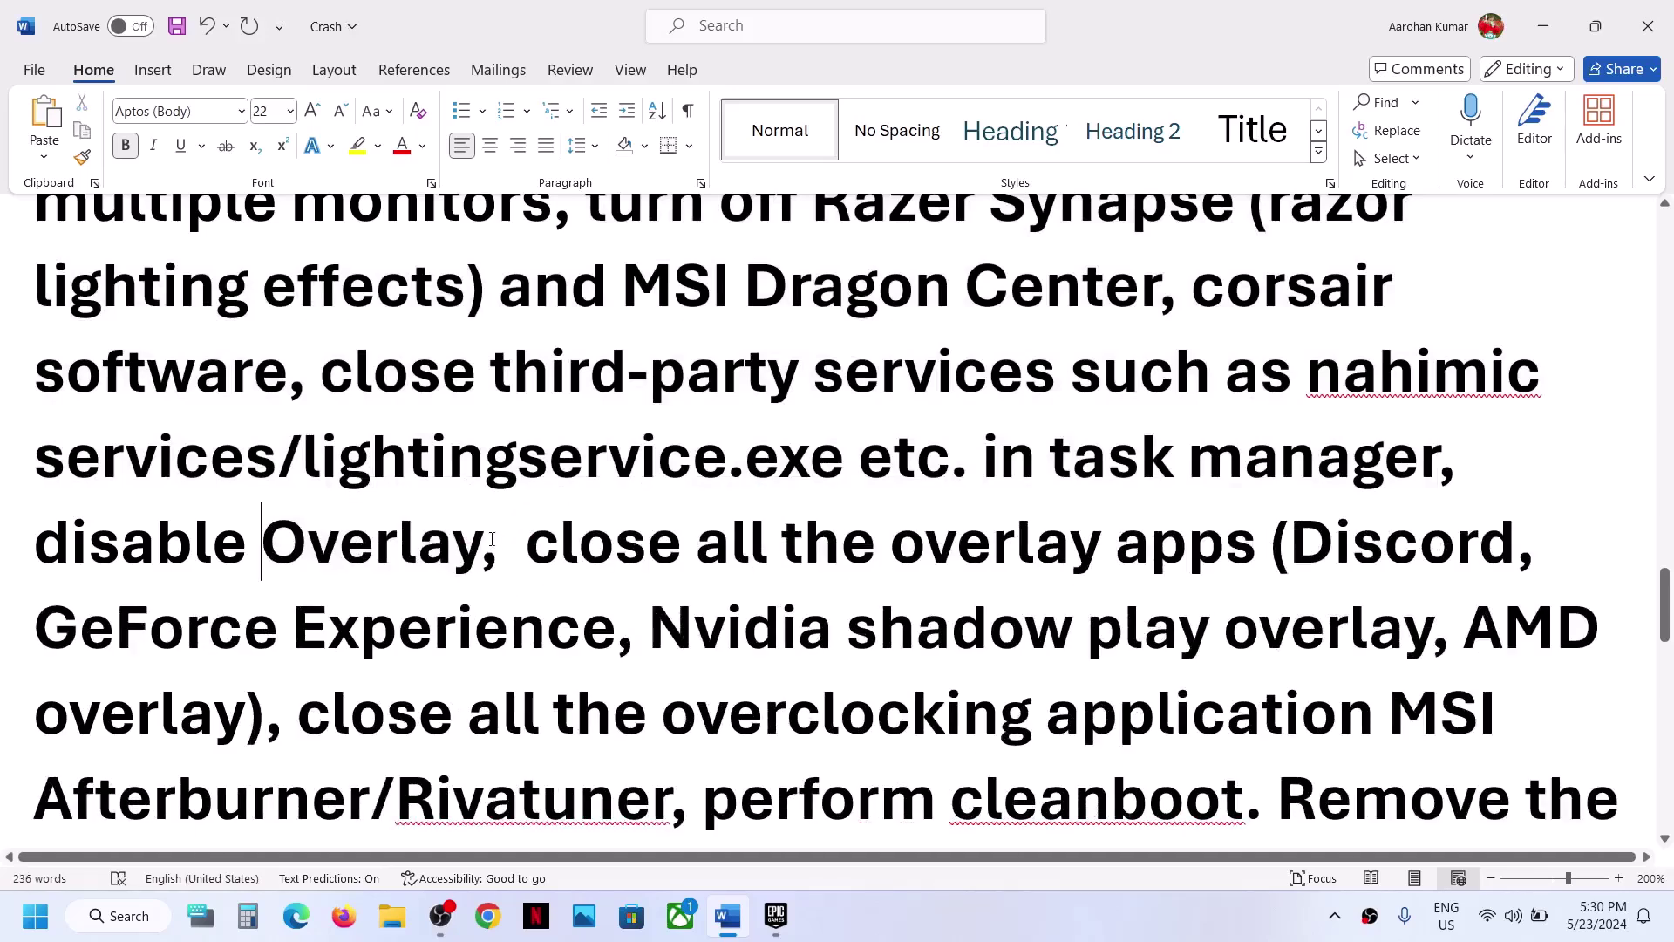
drag(552, 539, 1198, 574)
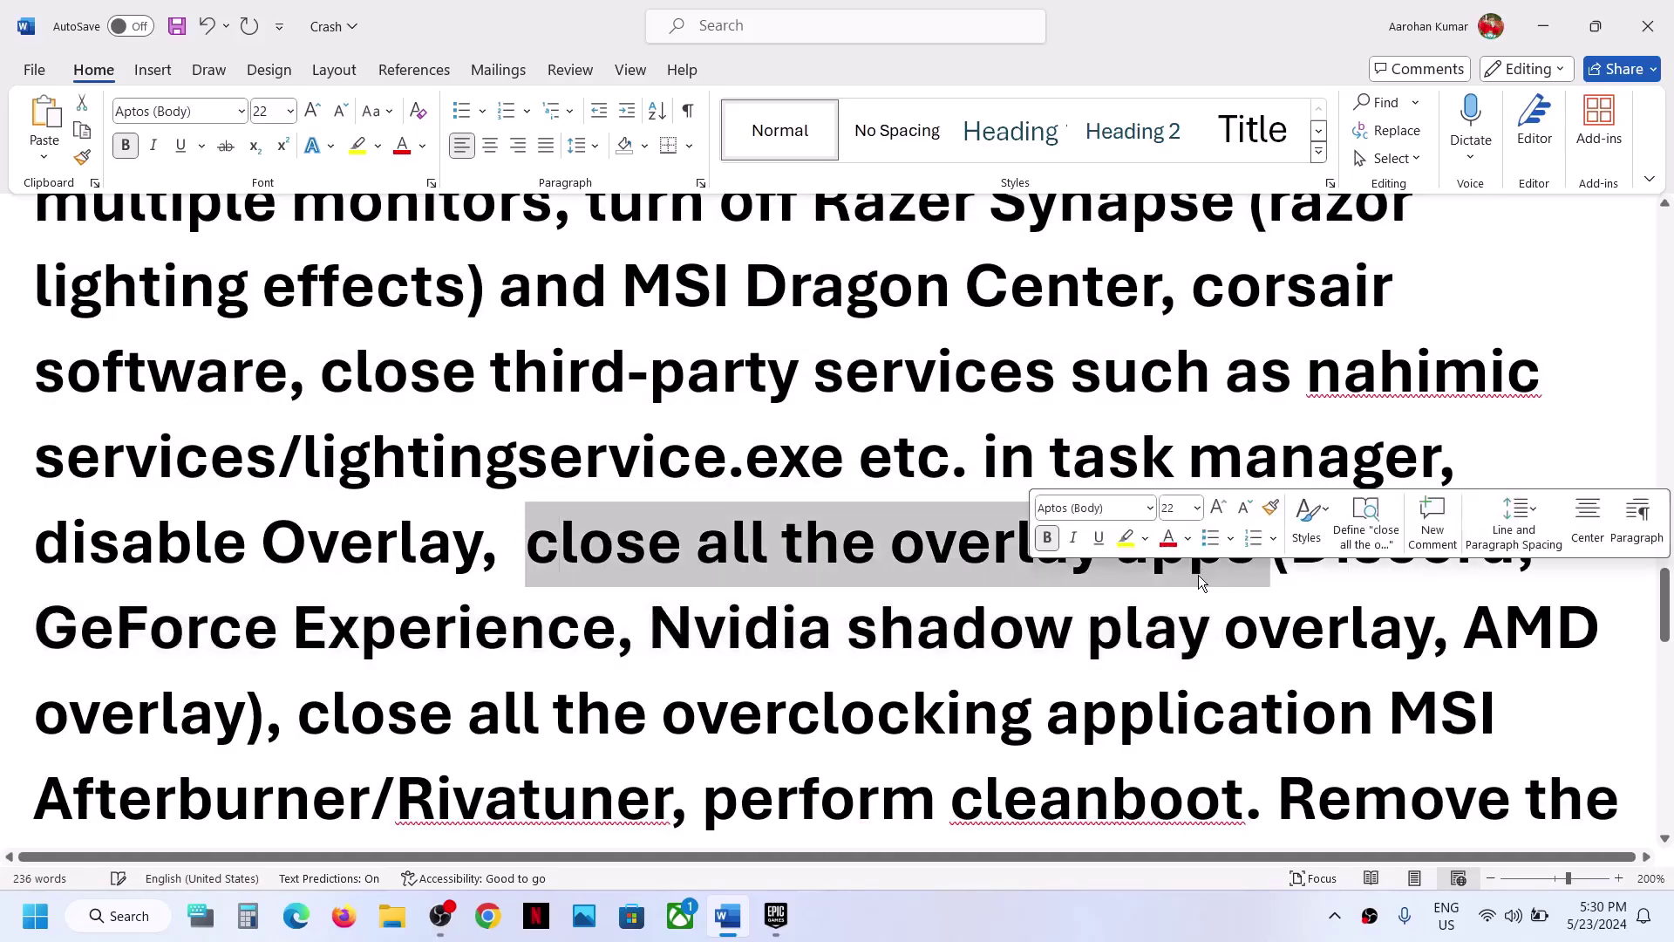
Quit the Discord and NVIDIA apps running in the background.
click(1334, 916)
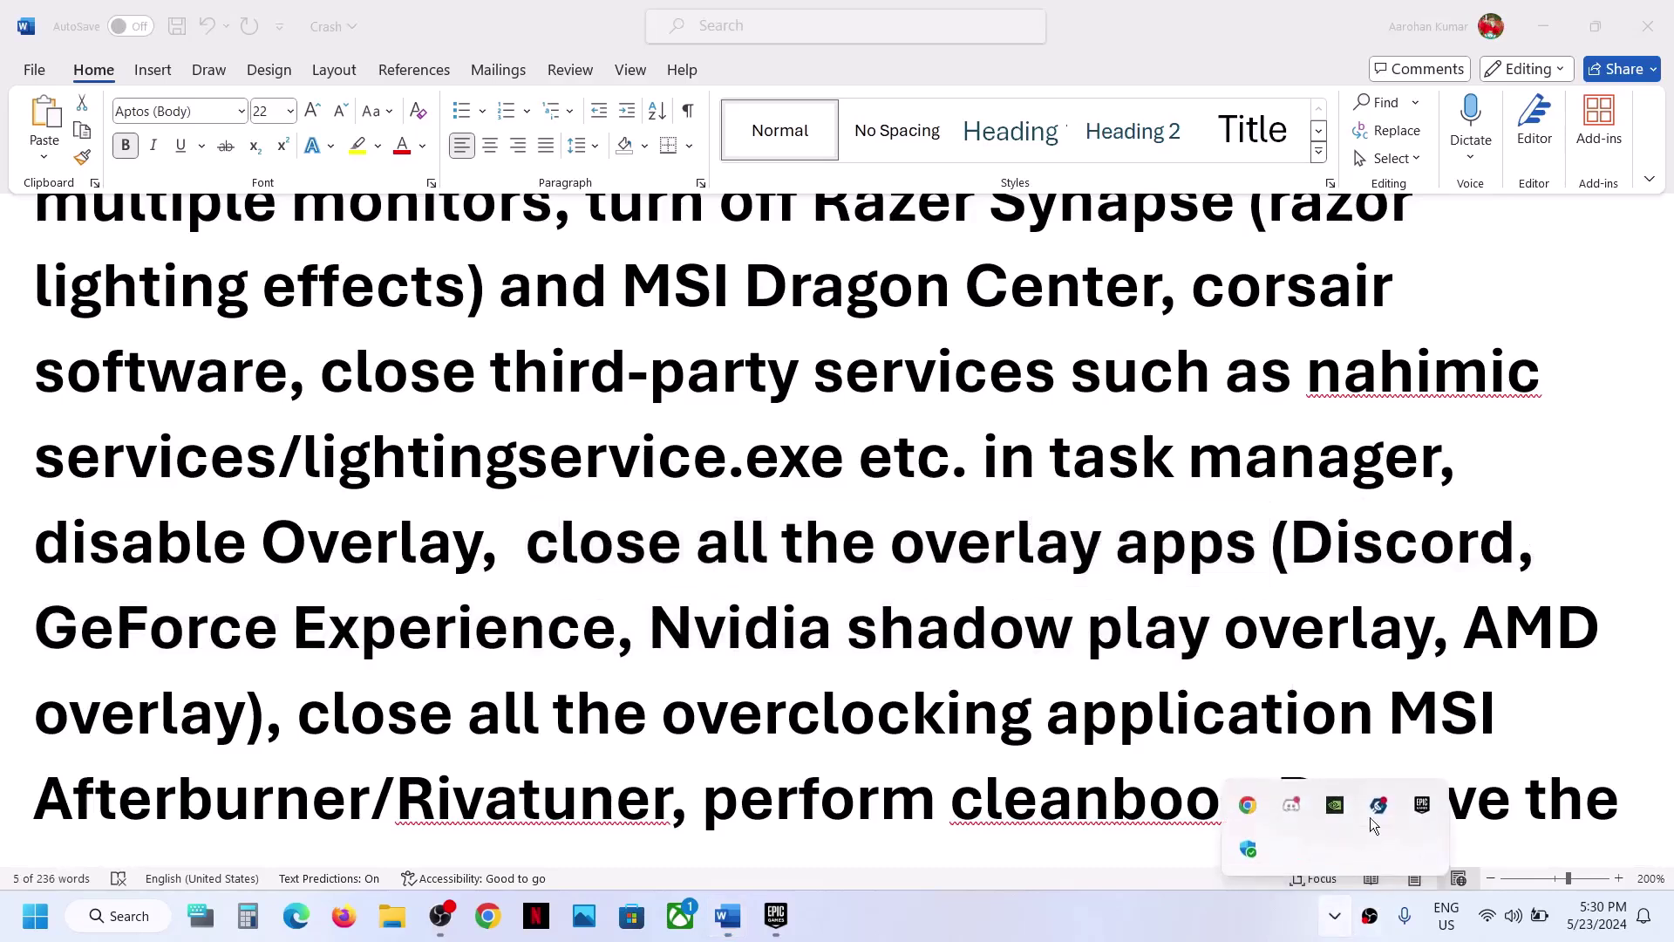
right_click(1295, 805)
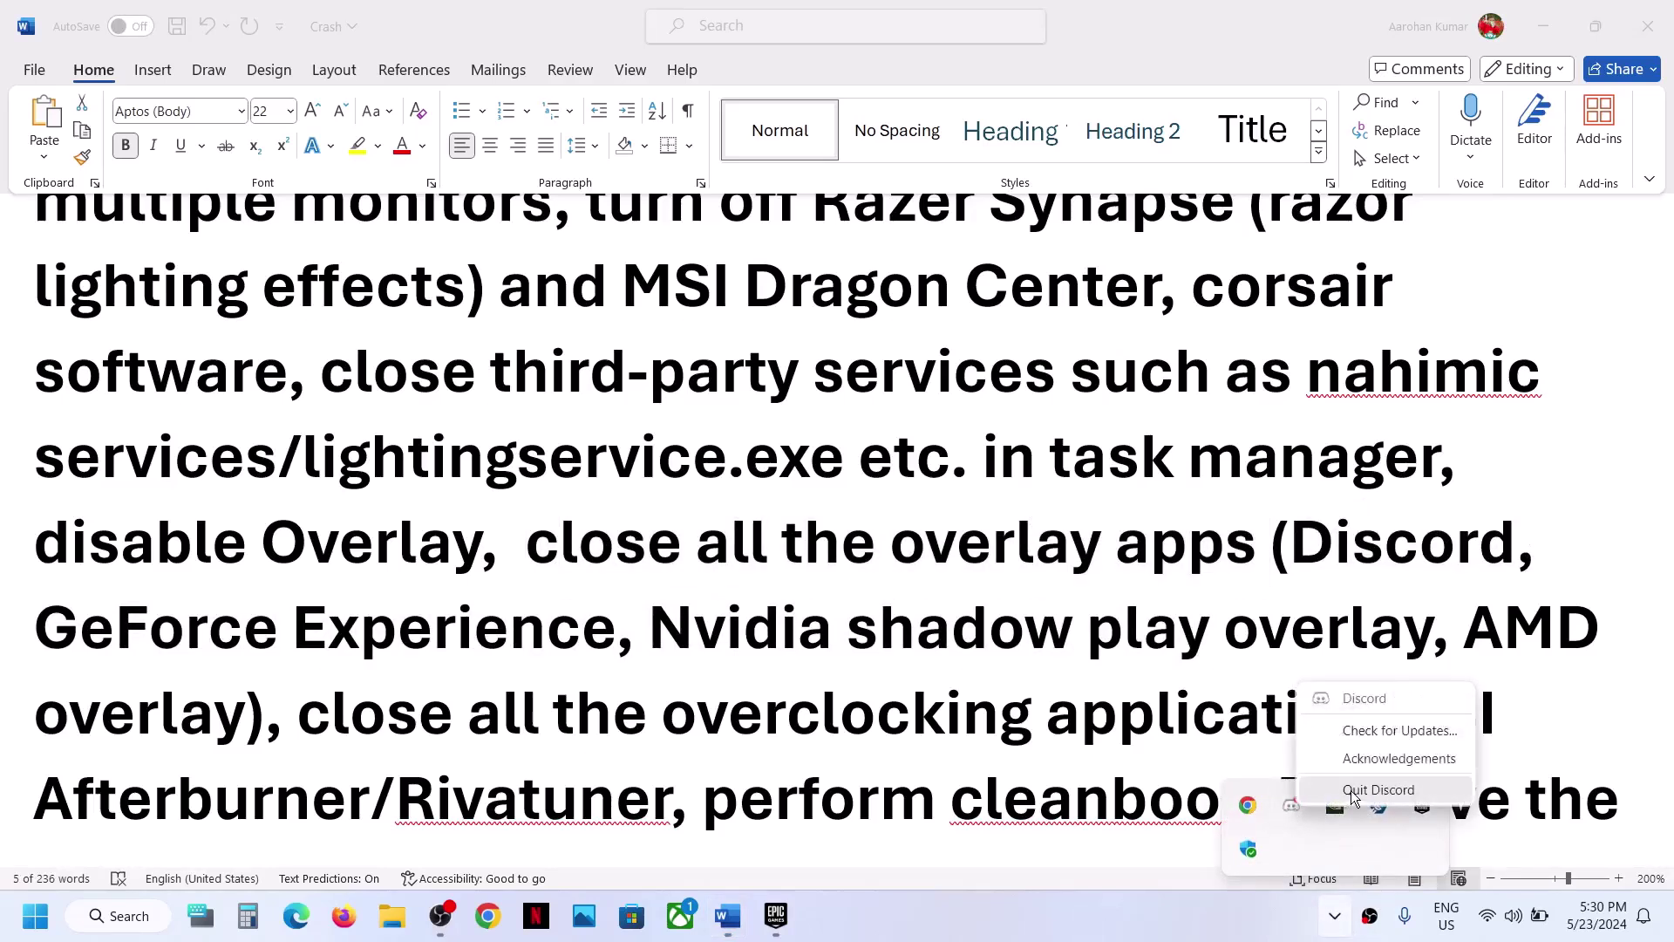
click(1354, 795)
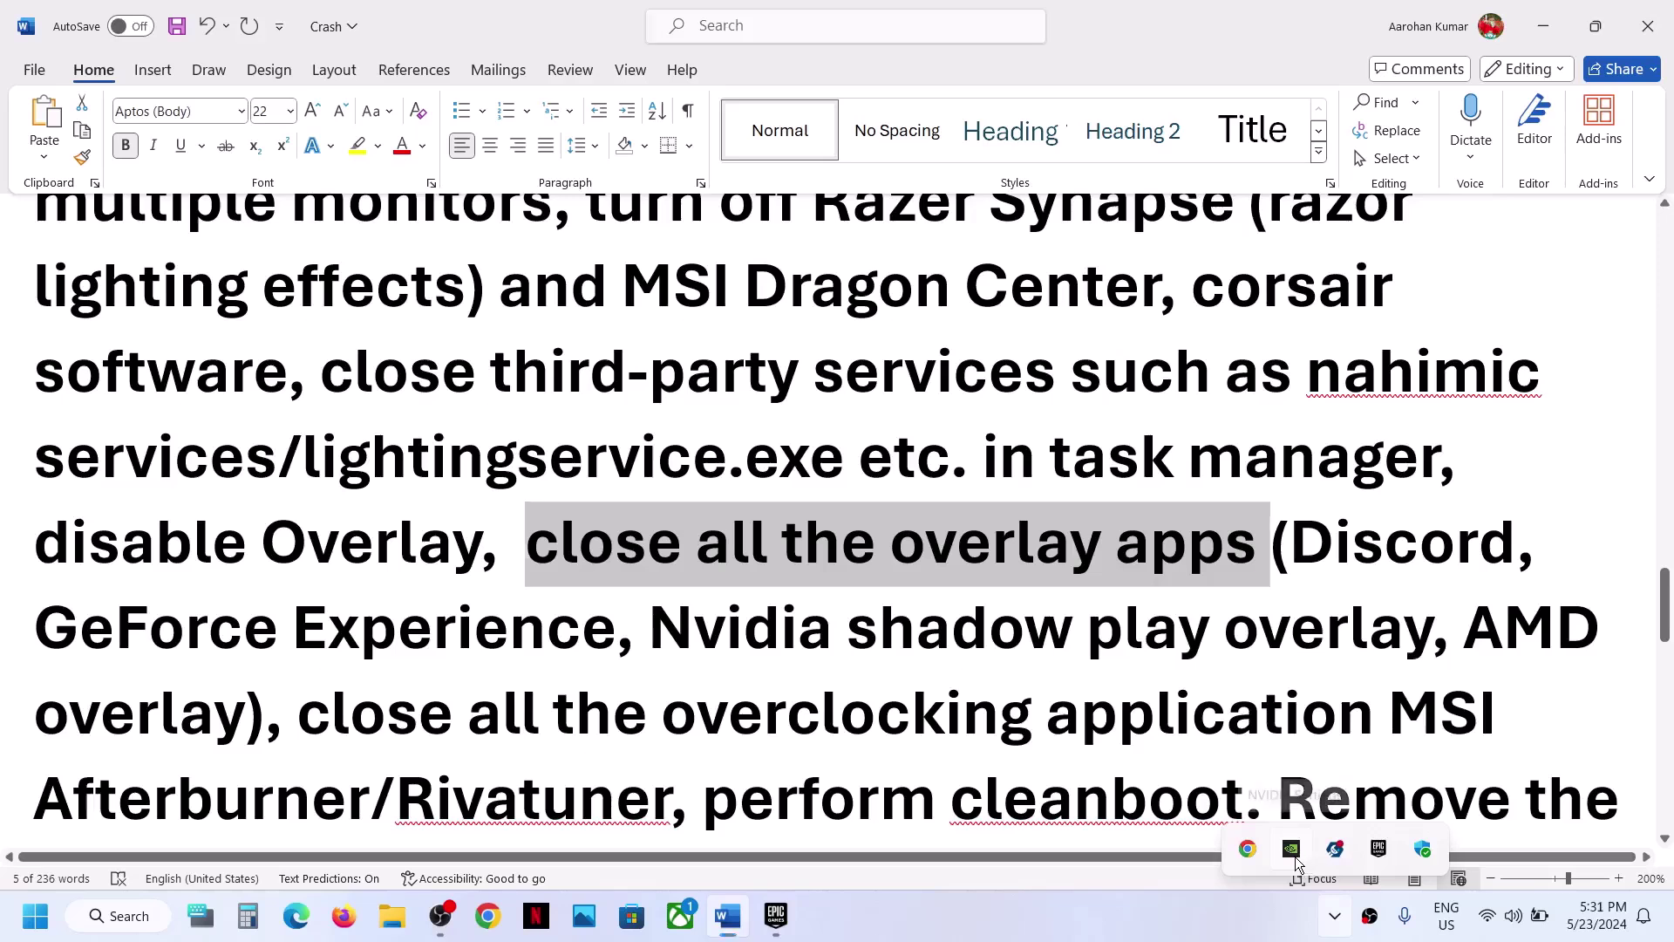
right_click(1305, 861)
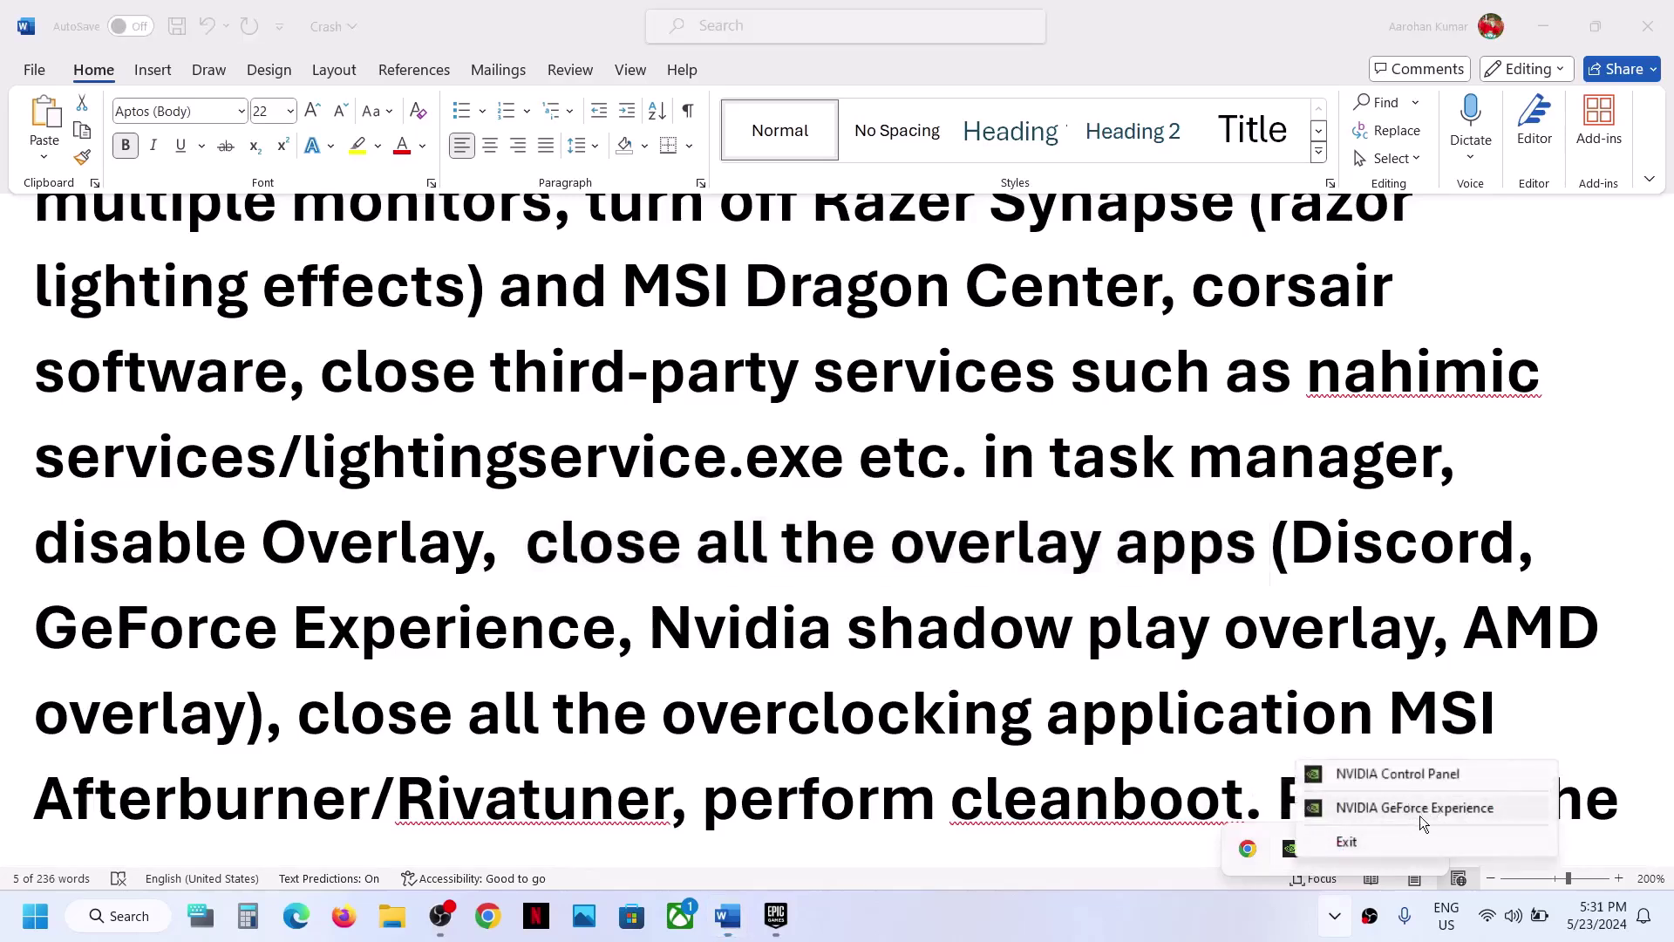
click(1364, 845)
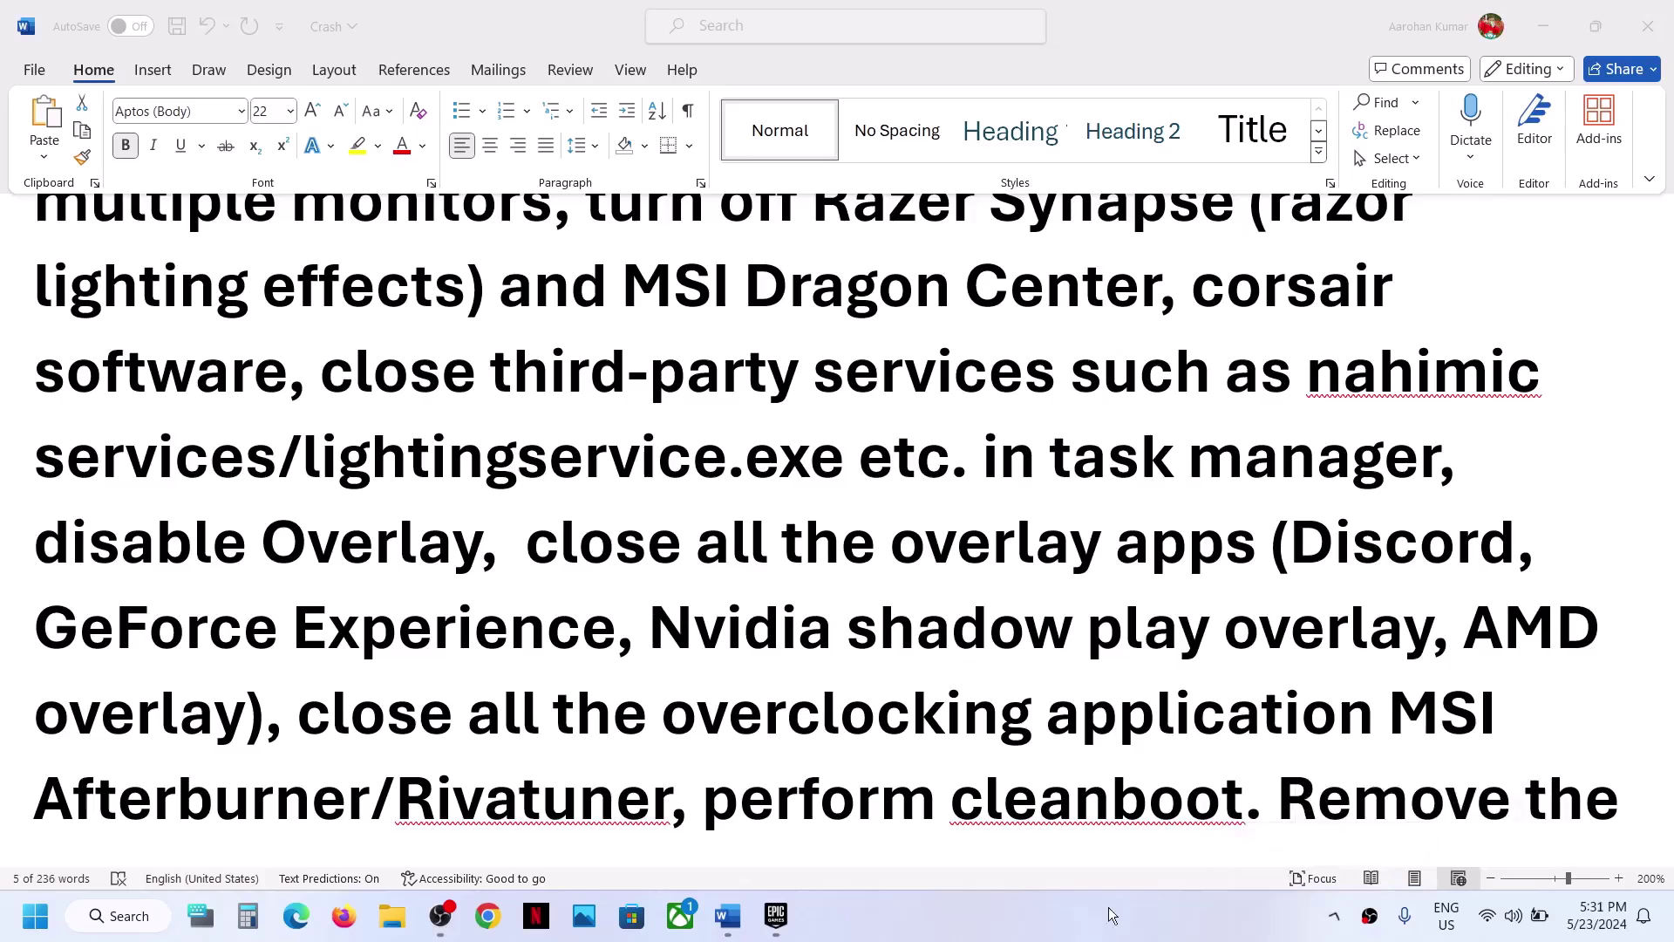
Highlight Step 9's advice to close the overclocking applications MSI Afterburner/Rivatuner, then clear the selection.
scroll(883, 672, down, 1)
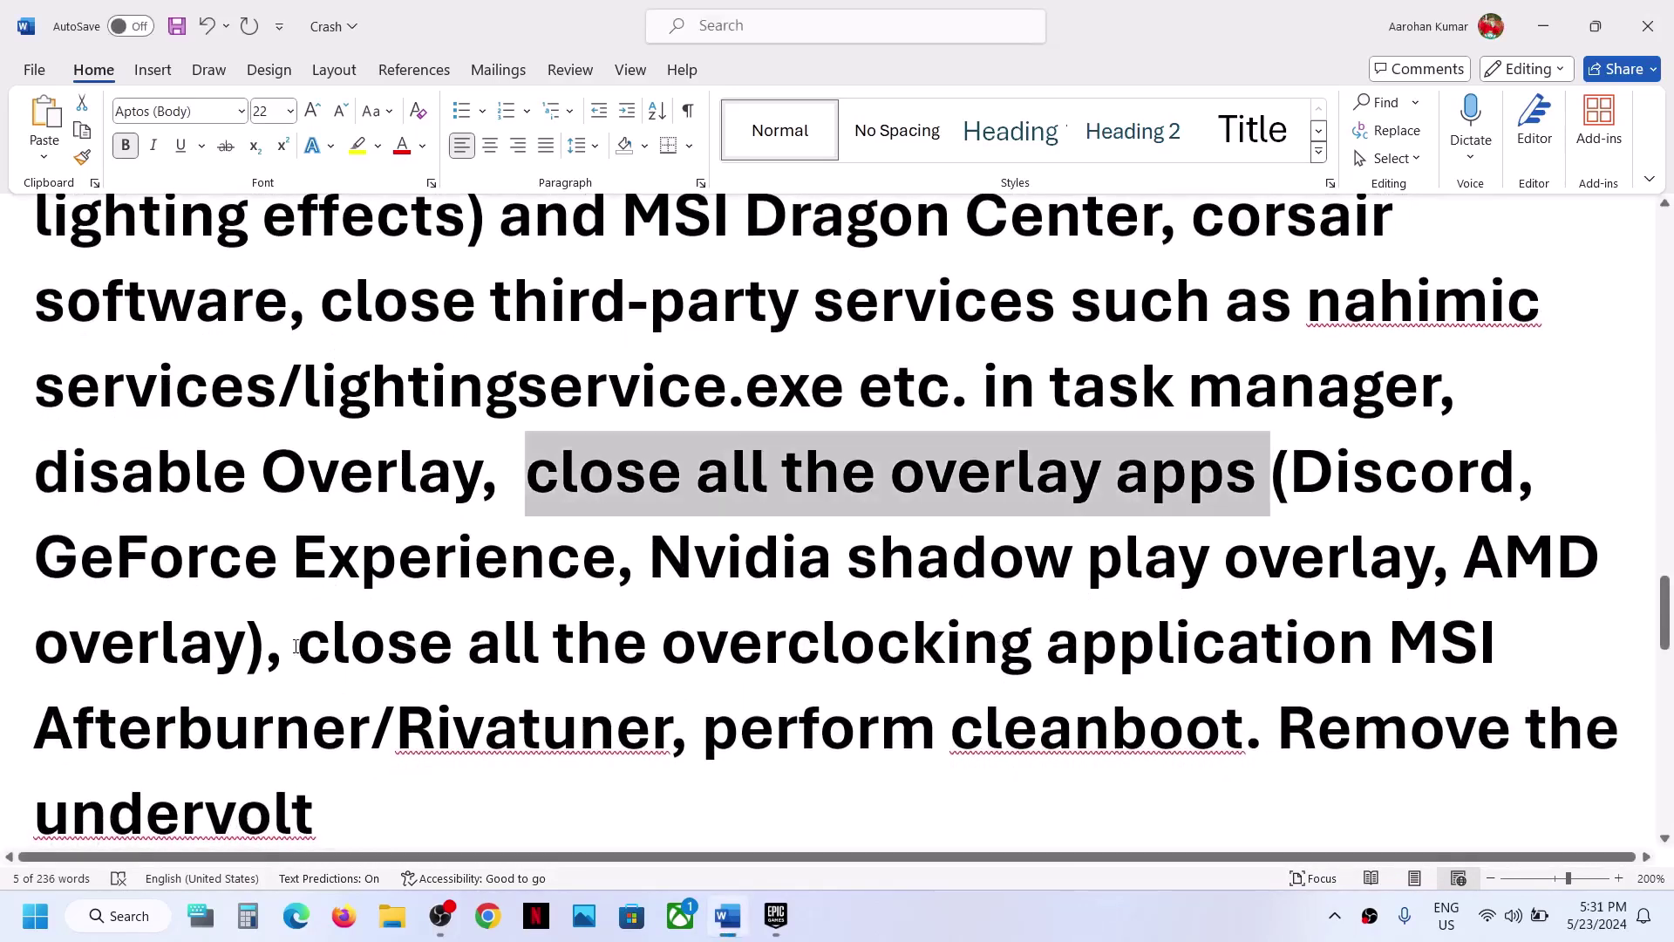
drag(297, 648, 512, 706)
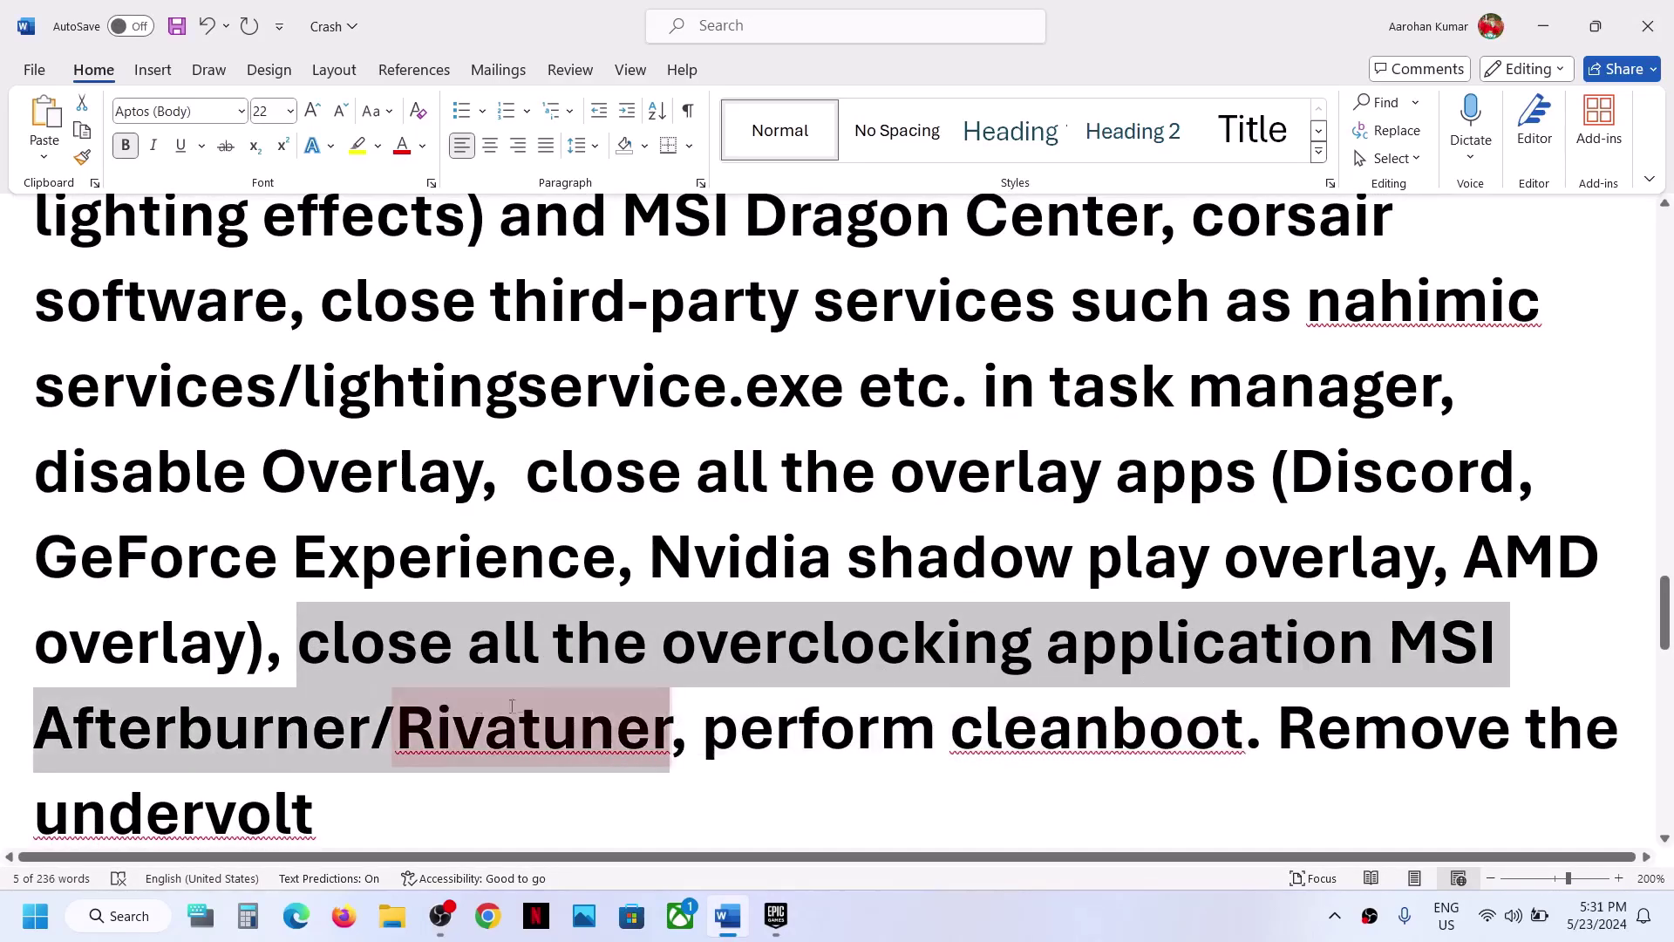
click(634, 698)
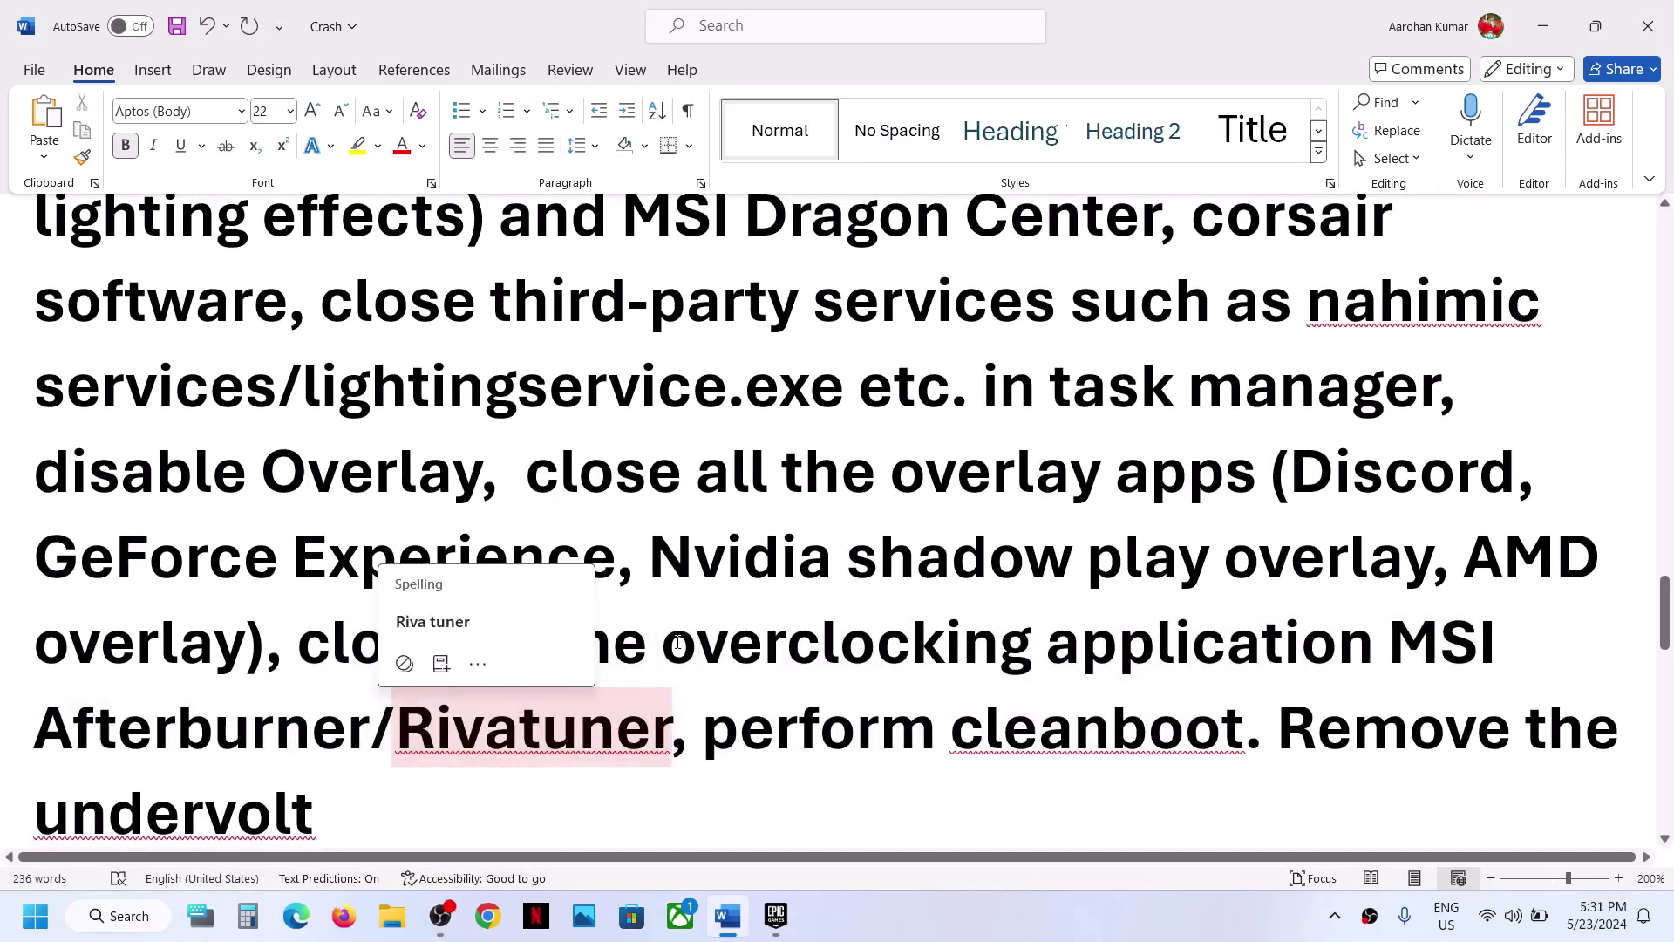
Highlight Step 9's advice to close all the overclocking applications and to perform a clean boot.
drag(662, 645, 998, 645)
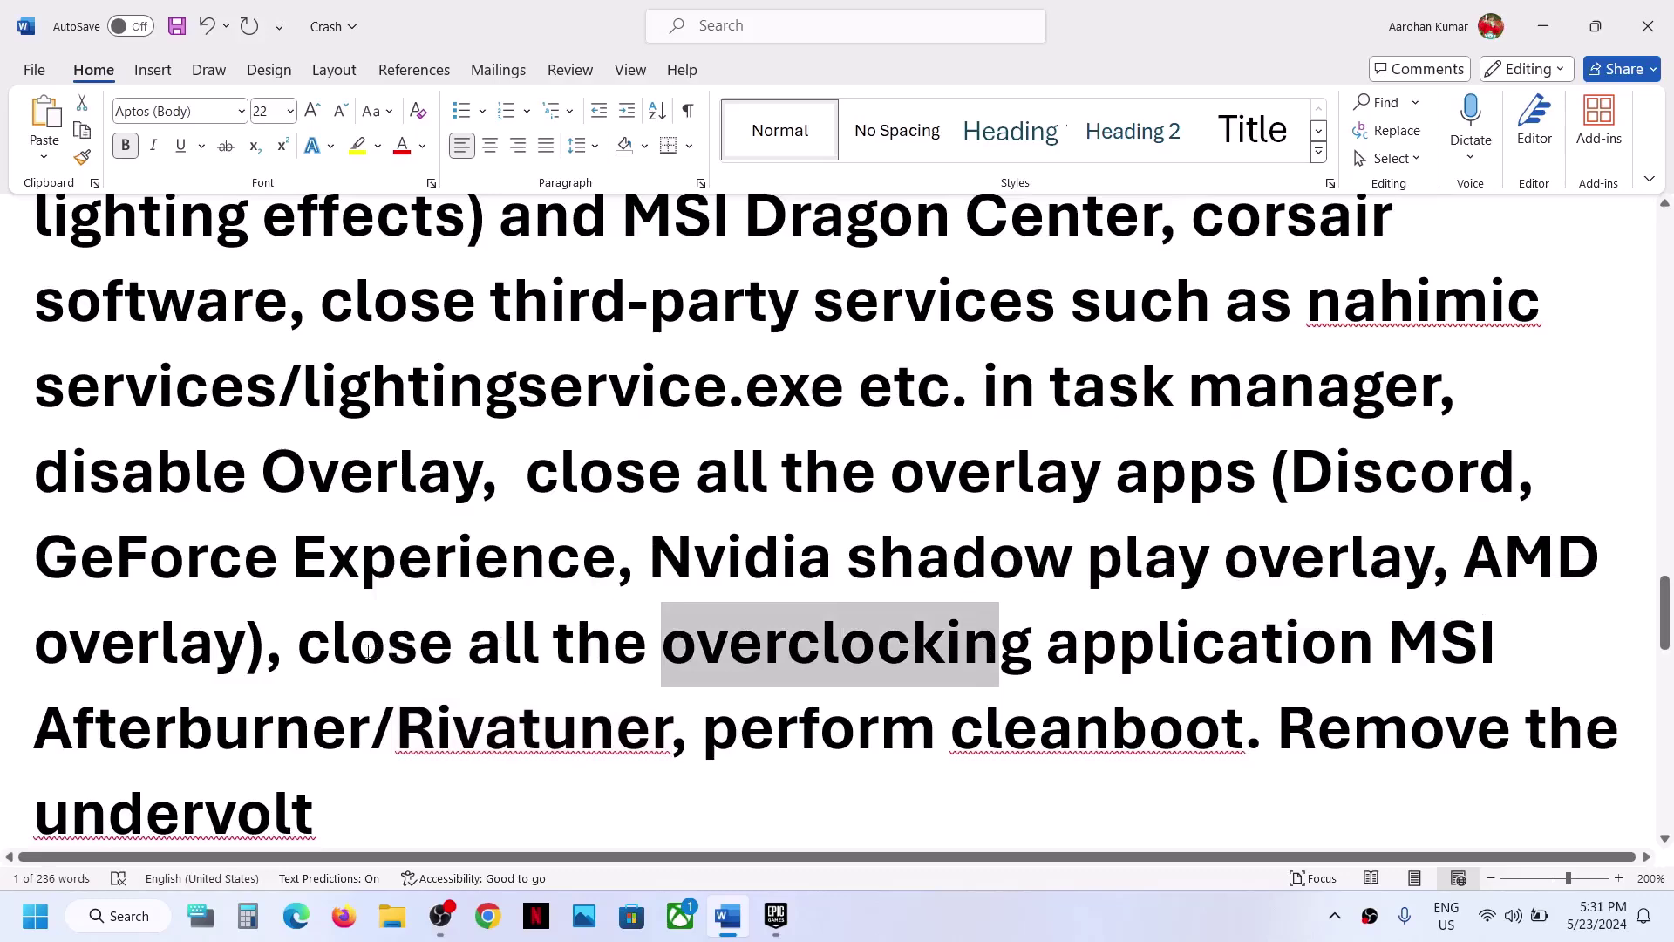
drag(350, 650, 466, 650)
scroll(466, 650, down, 1)
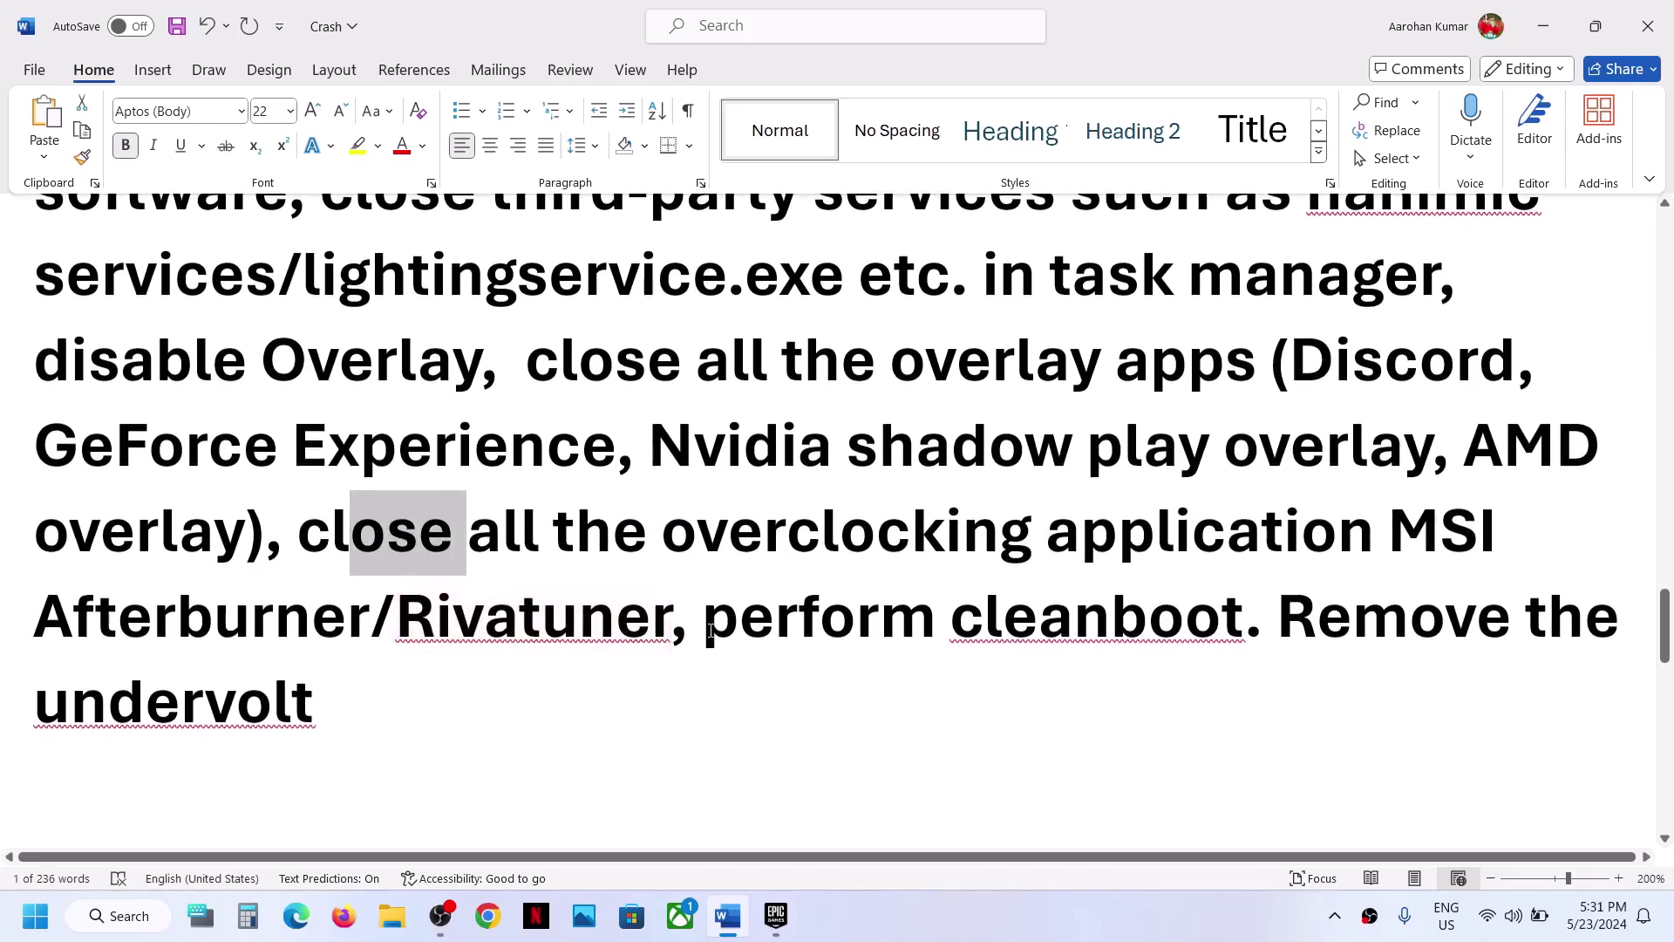
drag(706, 629, 856, 629)
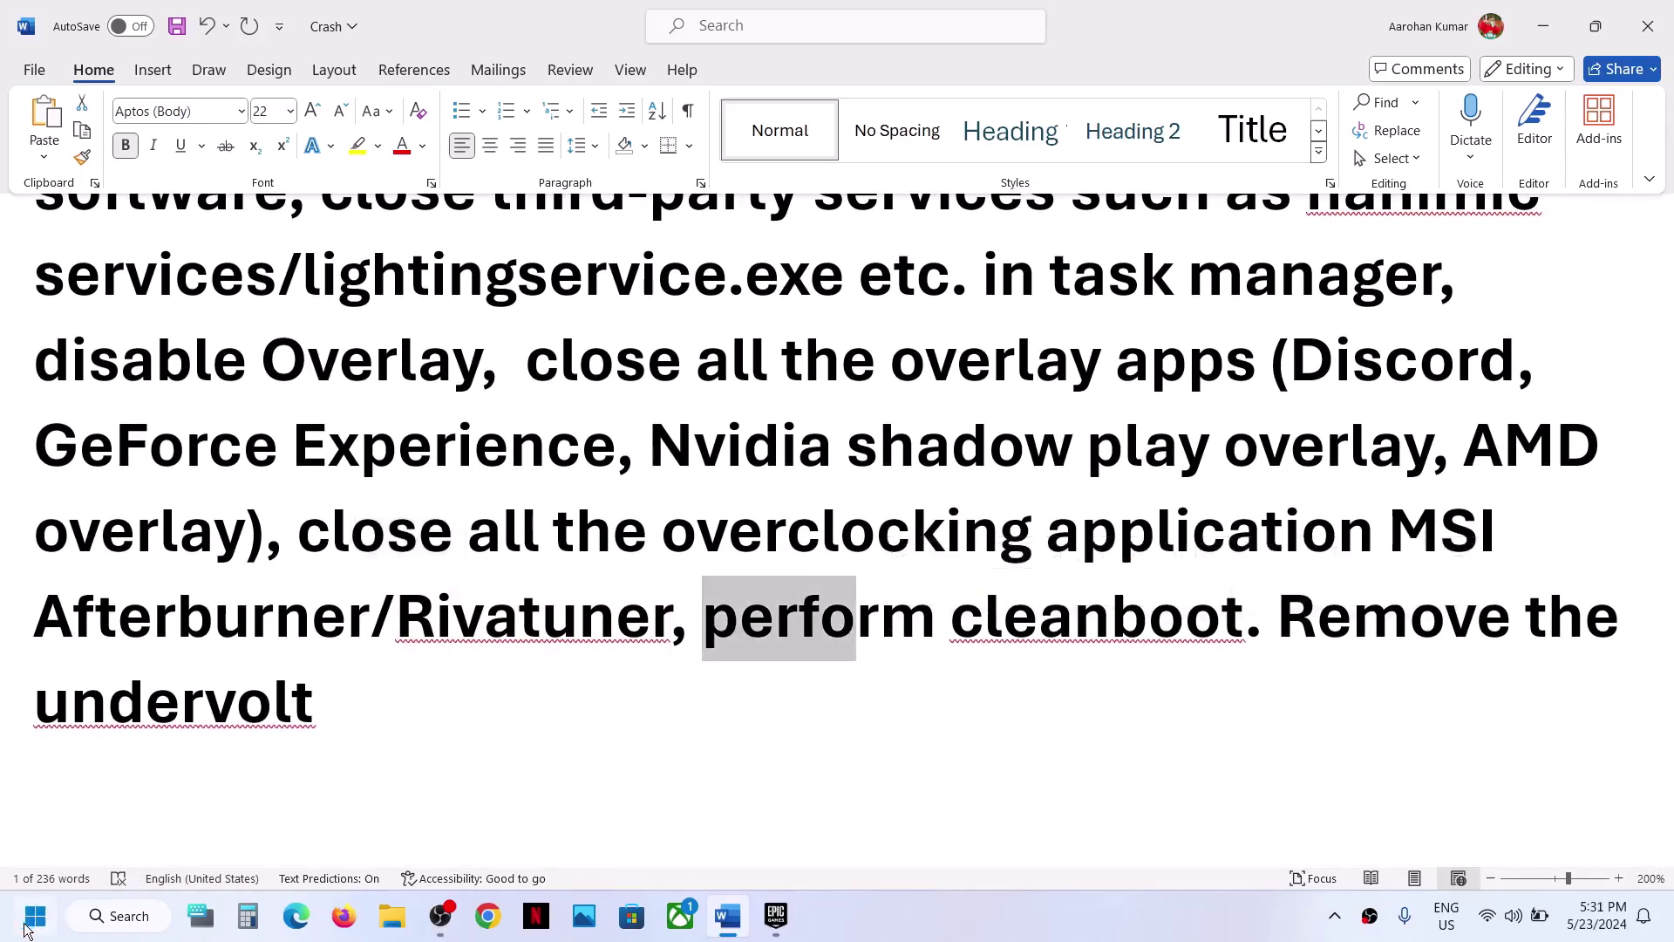
Open System Configuration and hide all Microsoft services in its list of services.
click(26, 929)
text(system)
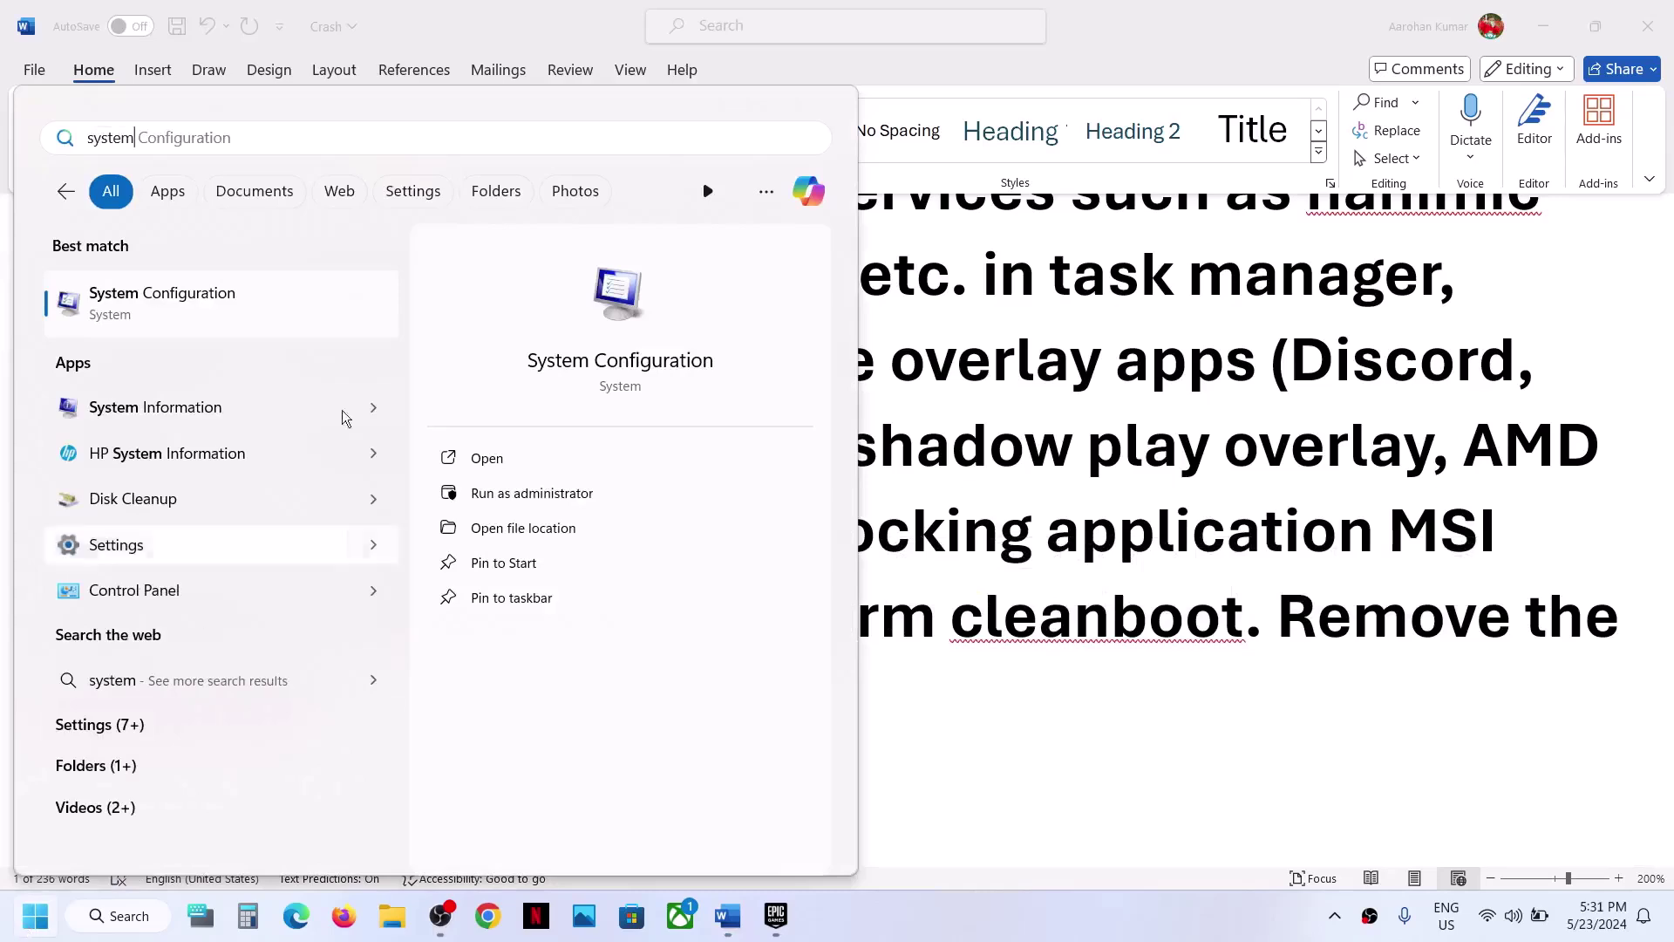
click(259, 308)
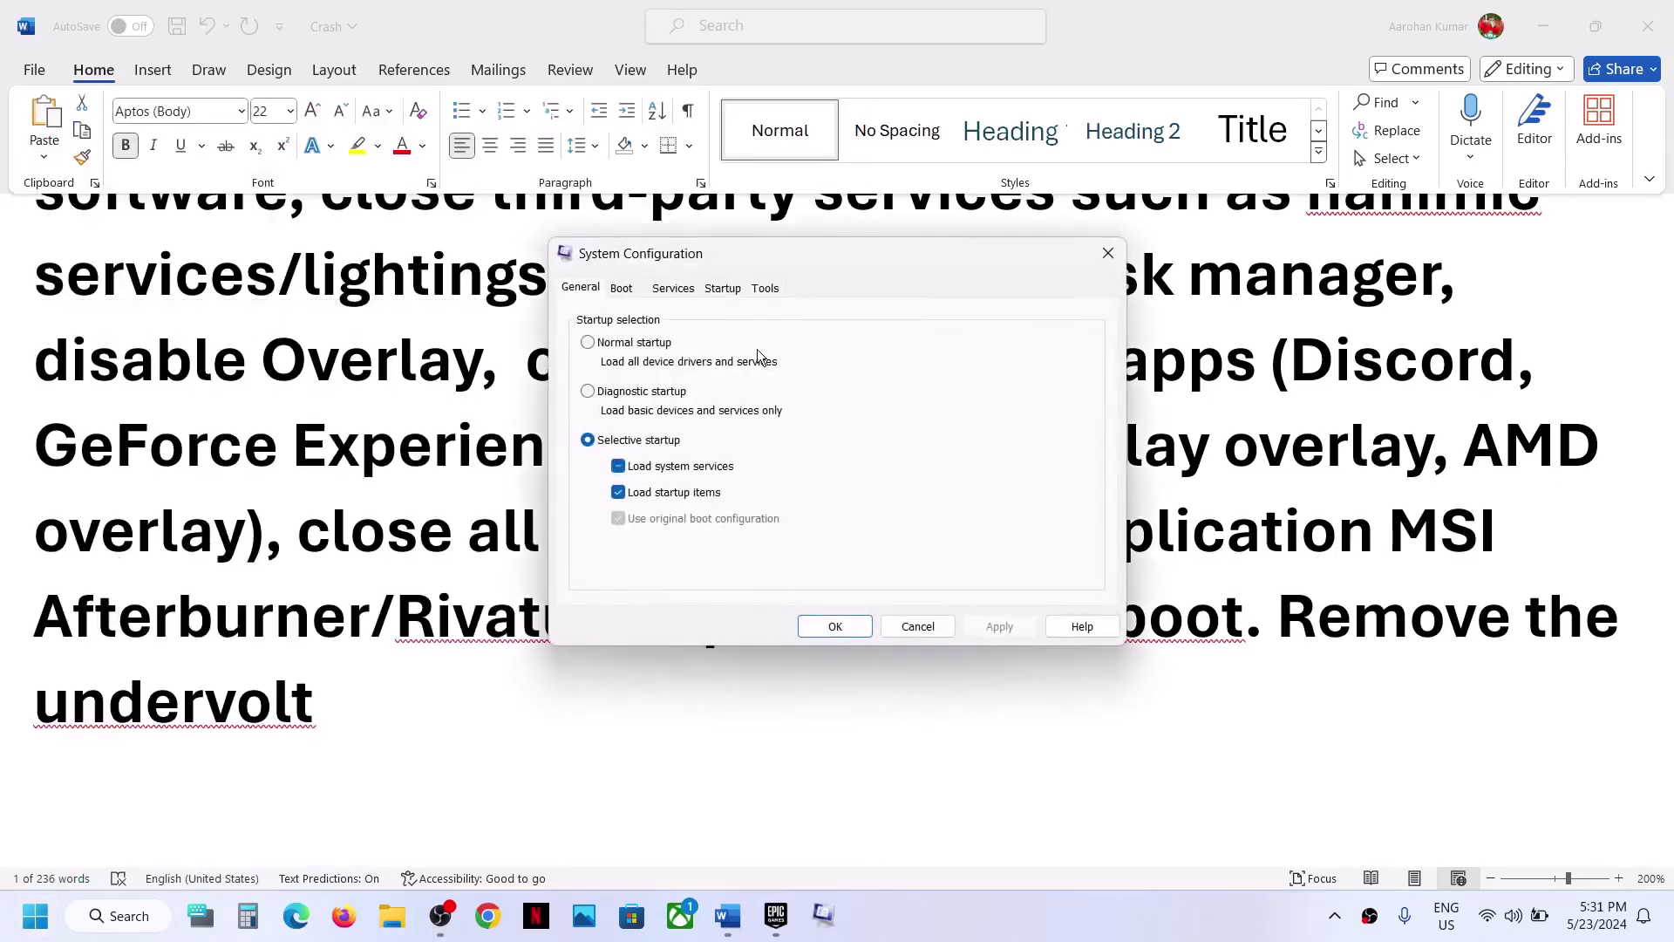
click(673, 288)
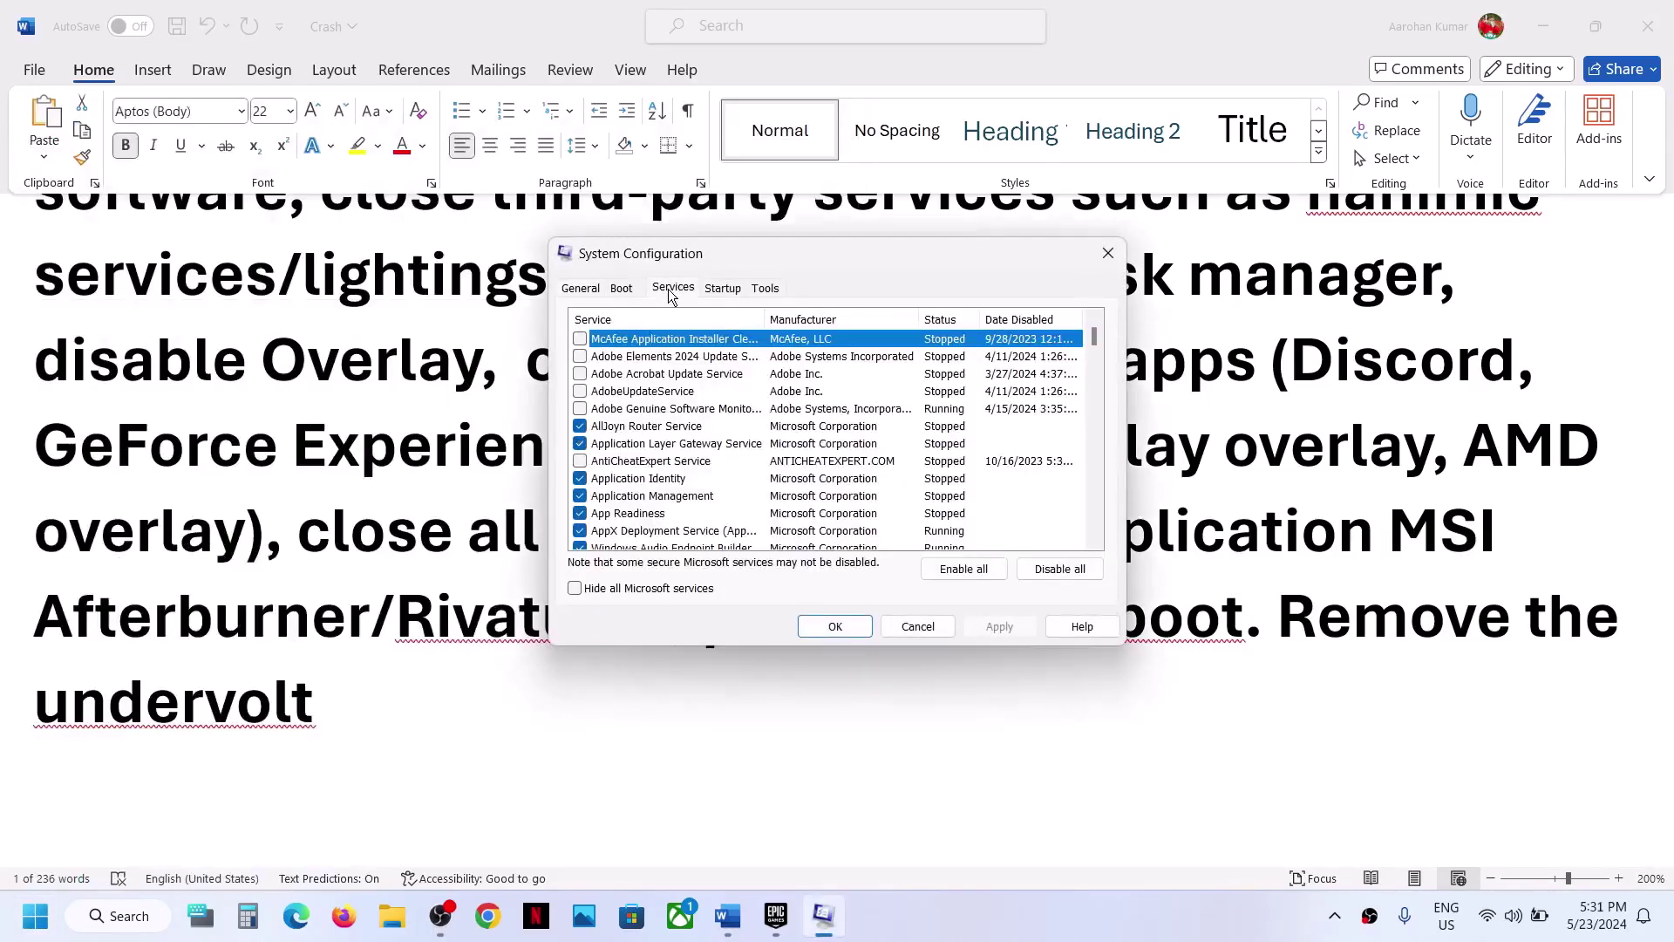
click(576, 588)
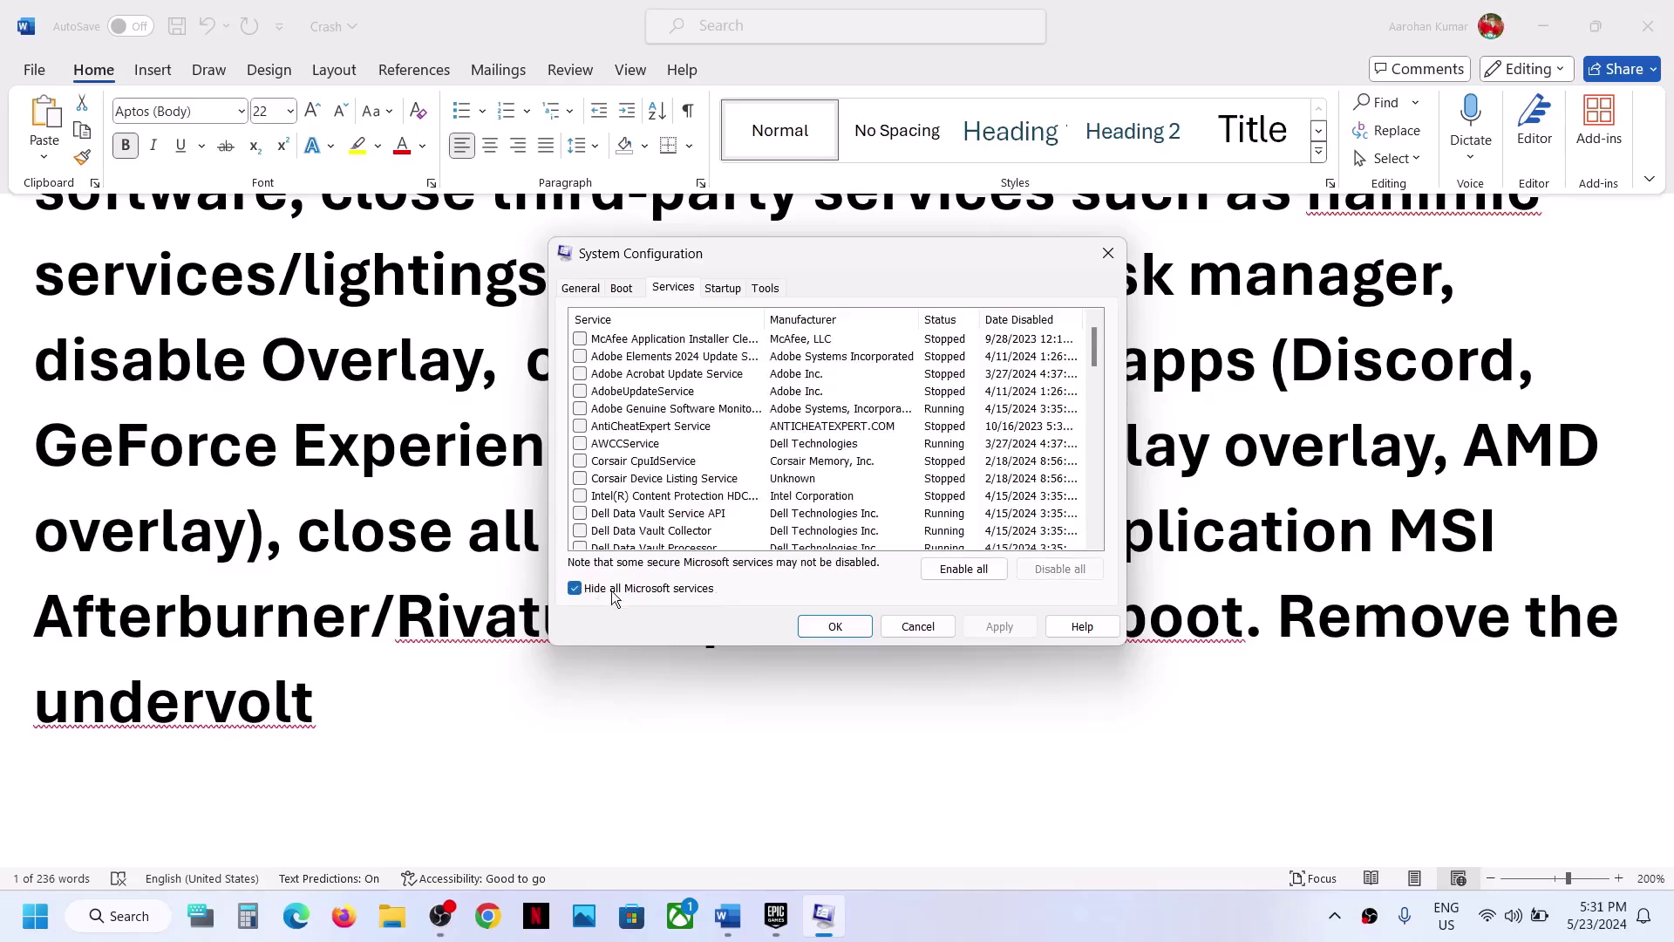